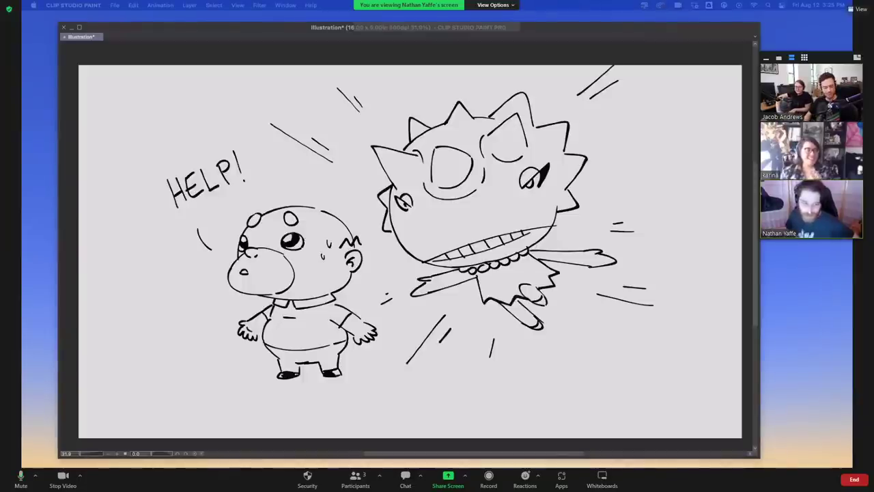
click(310, 52)
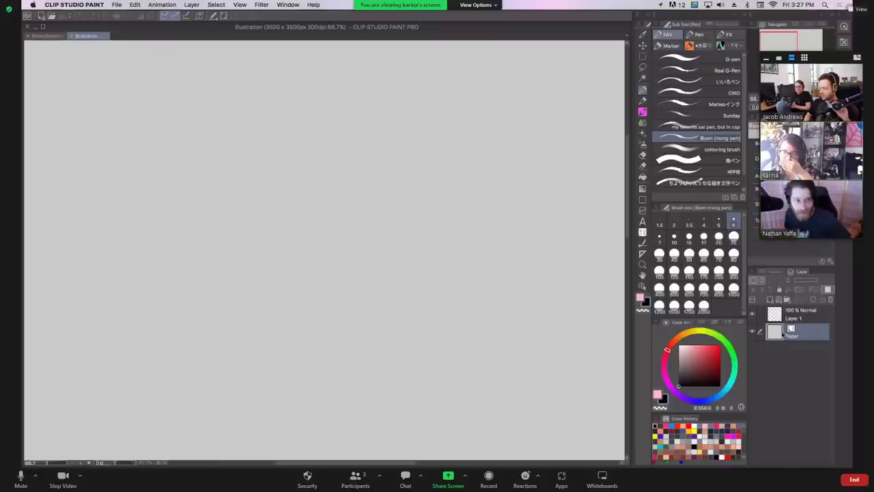
Try a mid-grey colour (RGB 122, 122, 122) on the Paper layer and undo the change.
click(805, 316)
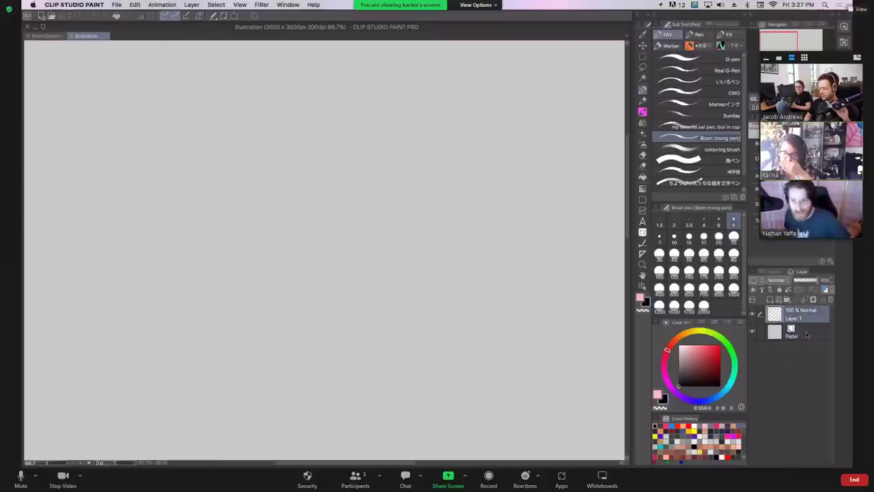
click(793, 335)
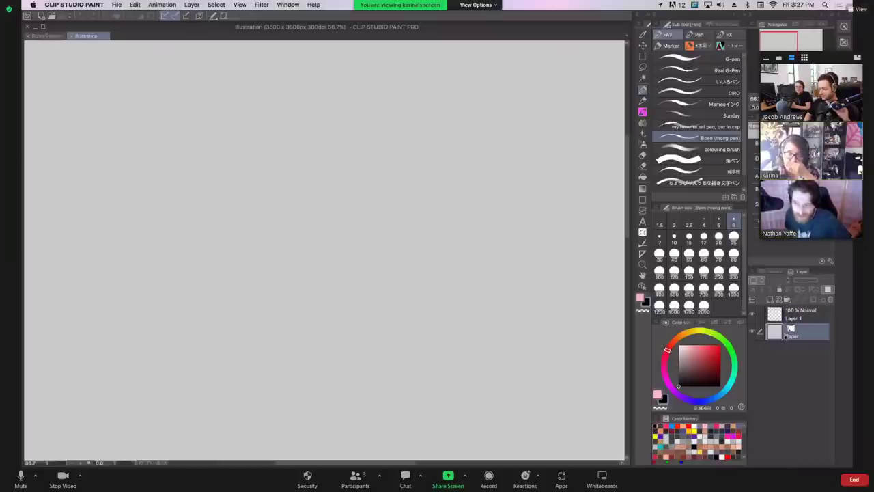
double_click(777, 334)
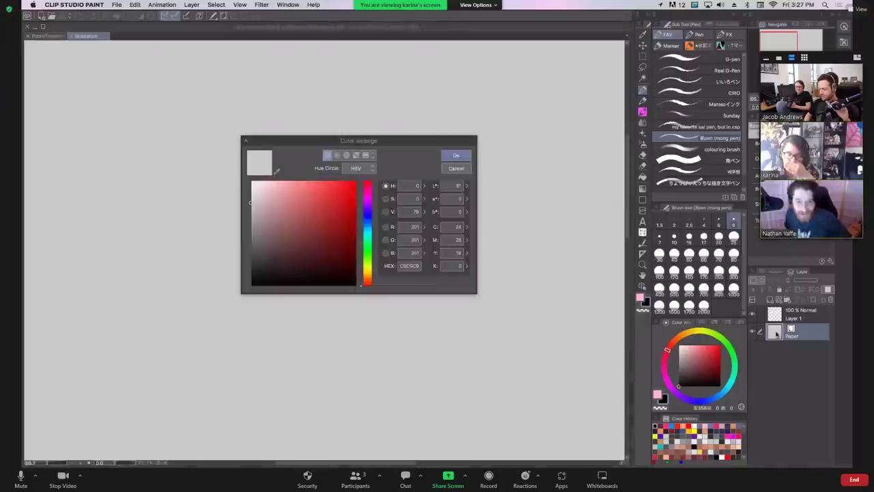
click(248, 228)
drag(248, 228, 222, 240)
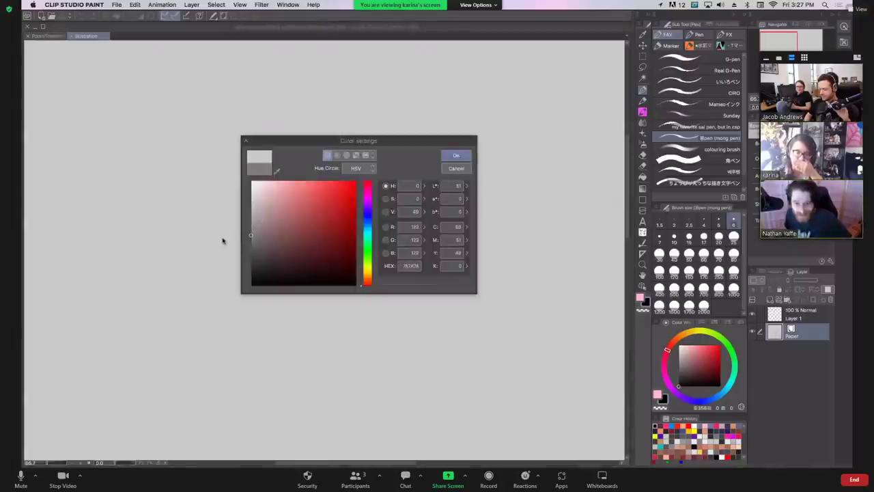
click(456, 155)
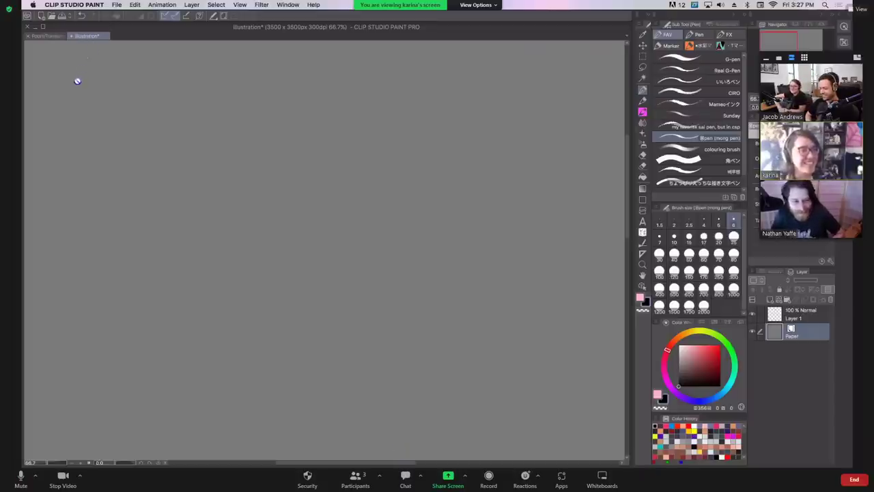
click(82, 16)
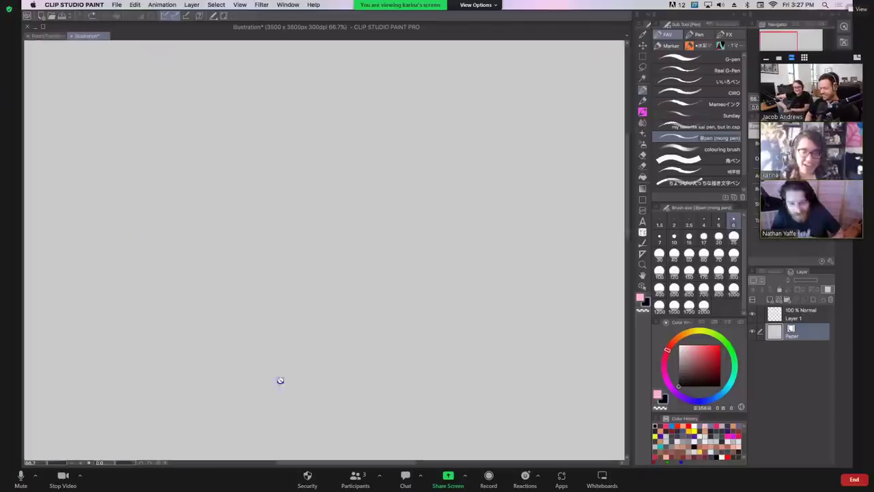
Try a muted red colour on the Paper layer and undo the change.
double_click(776, 334)
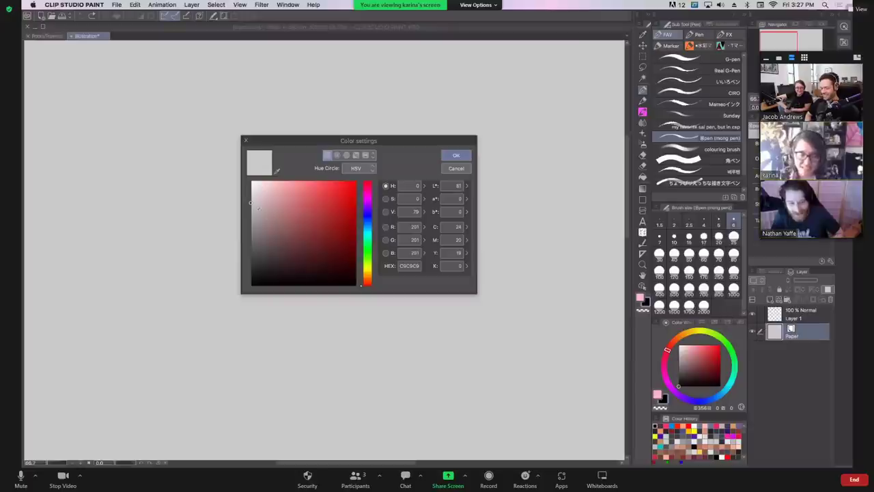
click(258, 208)
click(308, 205)
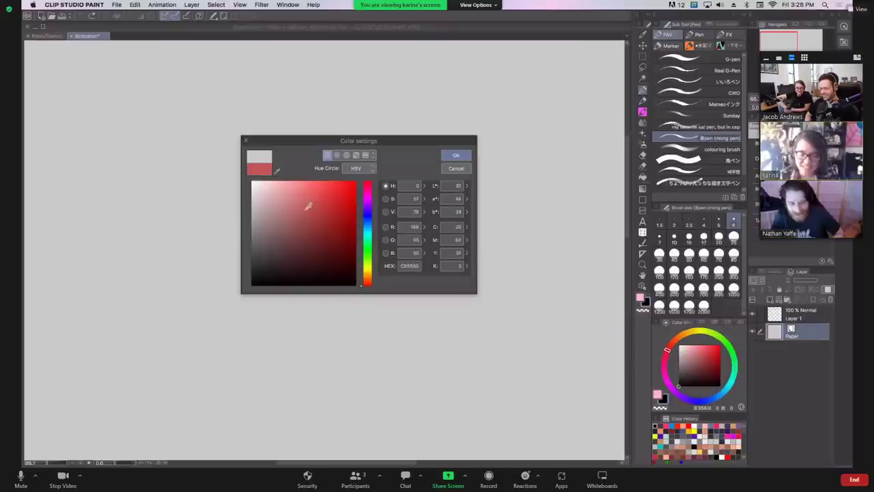
click(457, 155)
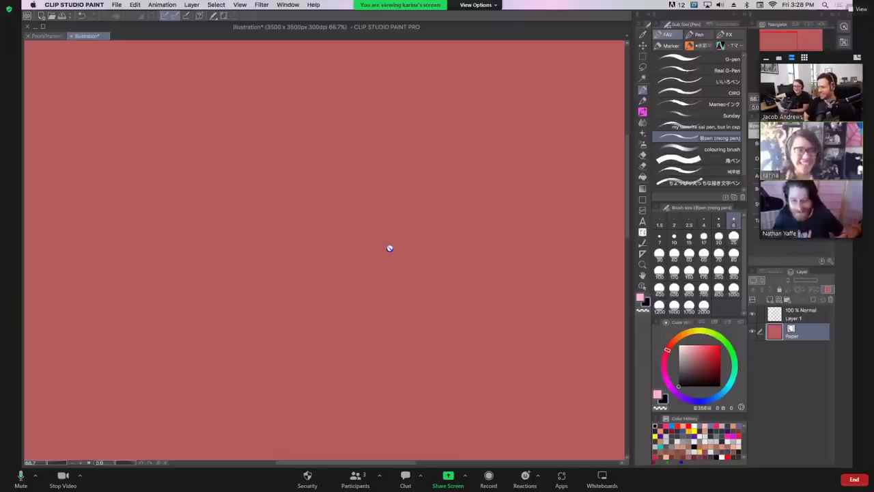
key(super+z)
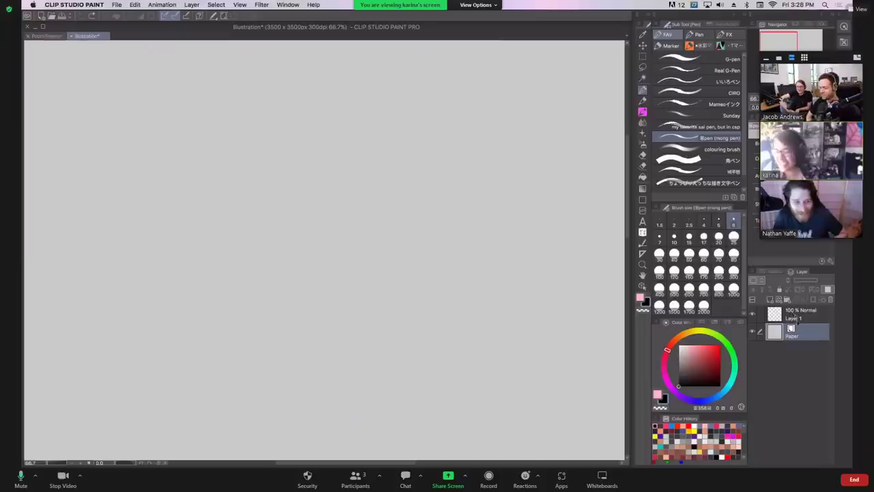
Make Layer 1 the active drawing layer.
click(794, 315)
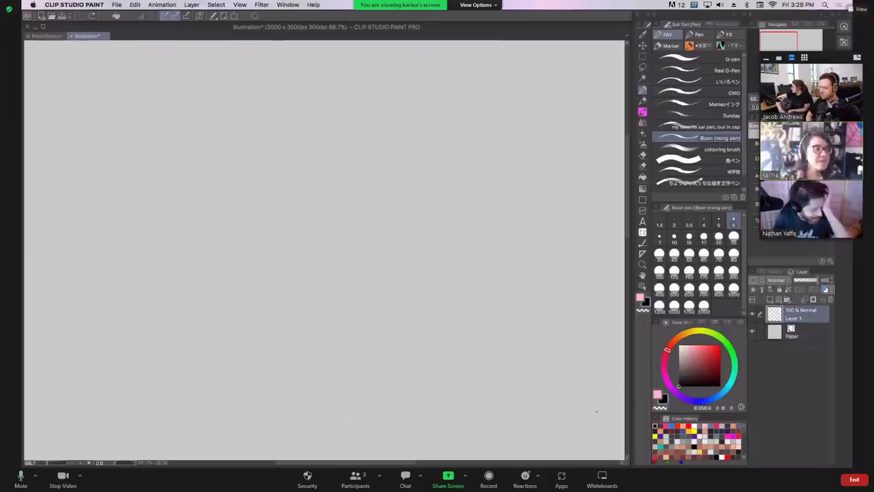
key(Tab)
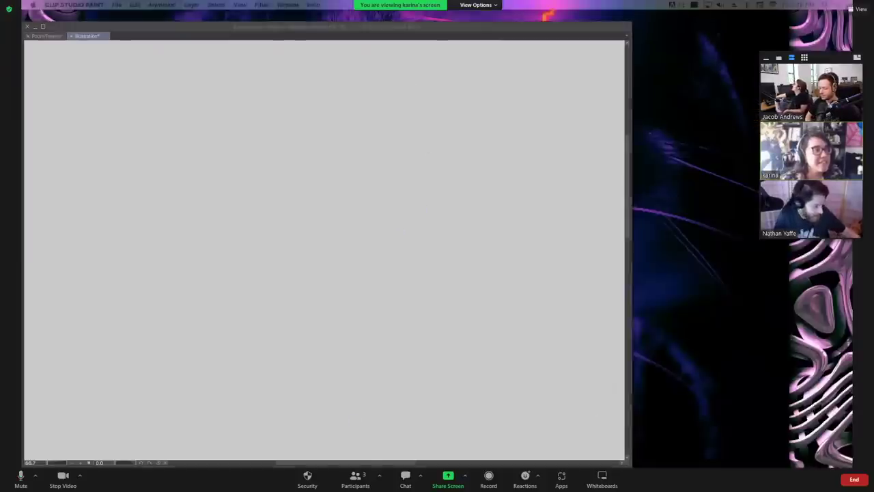
key(Tab)
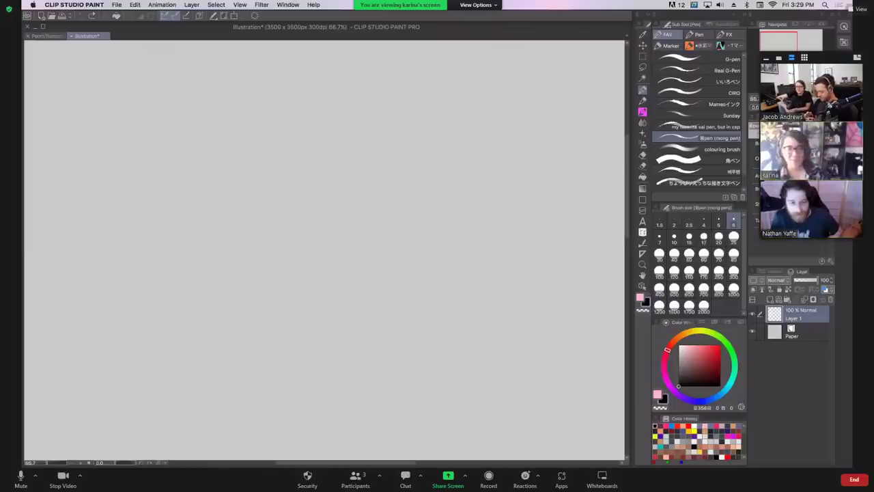
key(super+z)
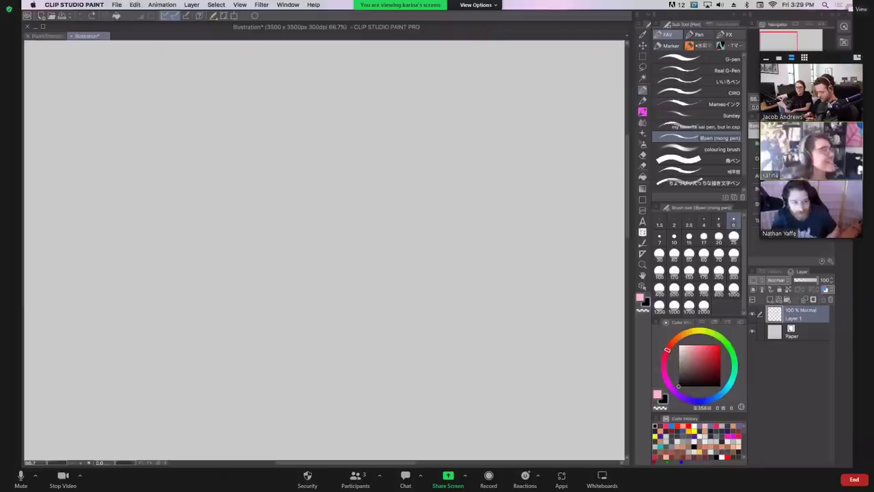
key(super+Tab)
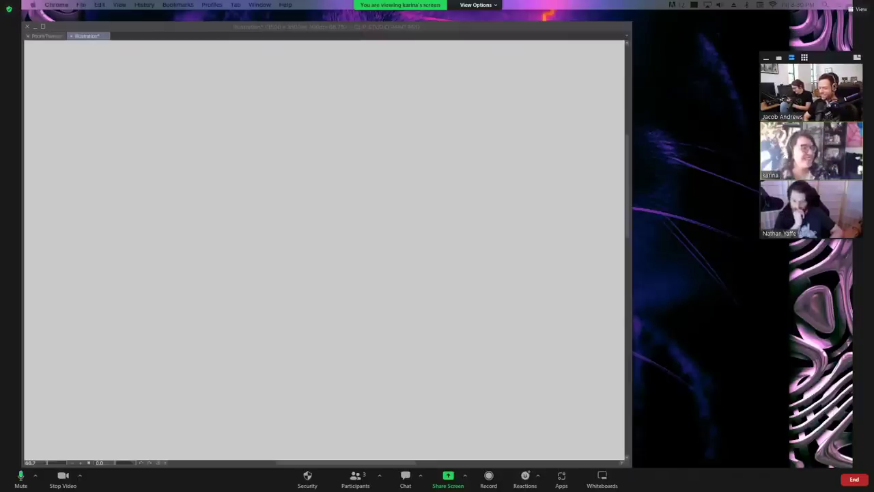
click(371, 241)
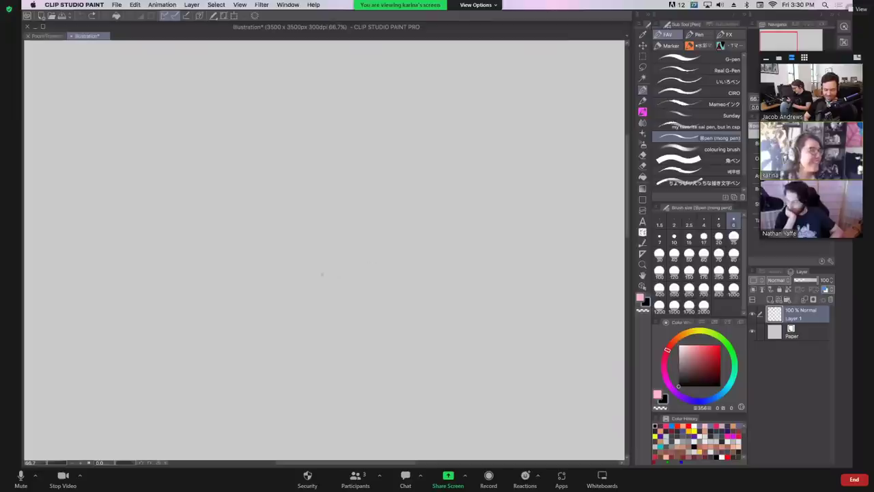
Try a squiggle and a few curved strokes with the mong pen on the empty canvas and undo them.
drag(359, 275, 395, 256)
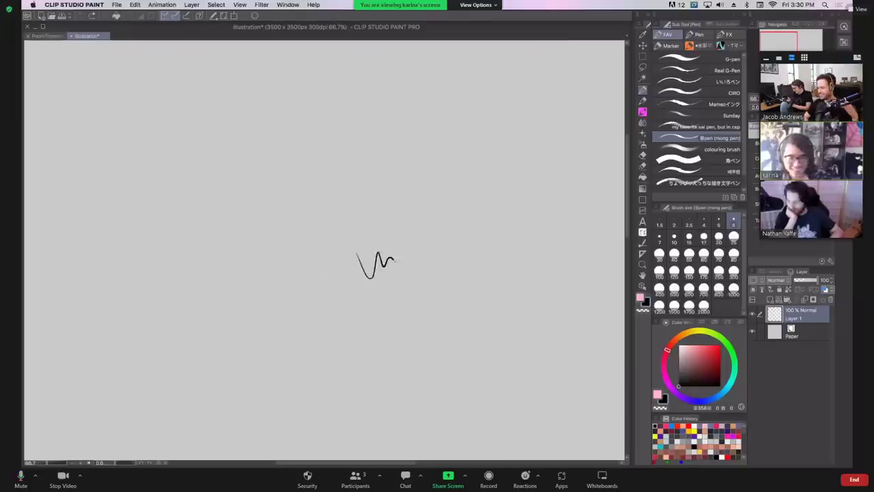
key(super+z)
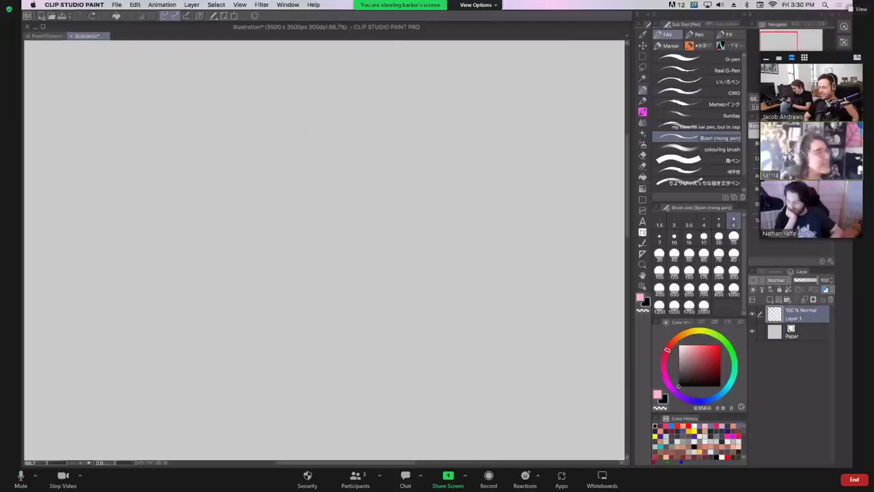
mouse_move(314, 148)
mouse_down()
mouse_move(312, 108)
mouse_move(351, 95)
mouse_up()
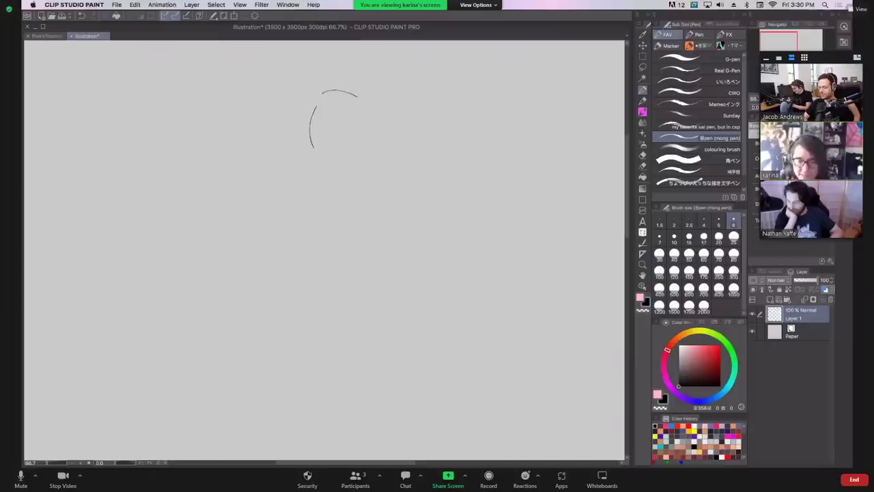
key(super+z)
key(super+z)
Switch to the CIRO pen with brush size 6.
click(710, 92)
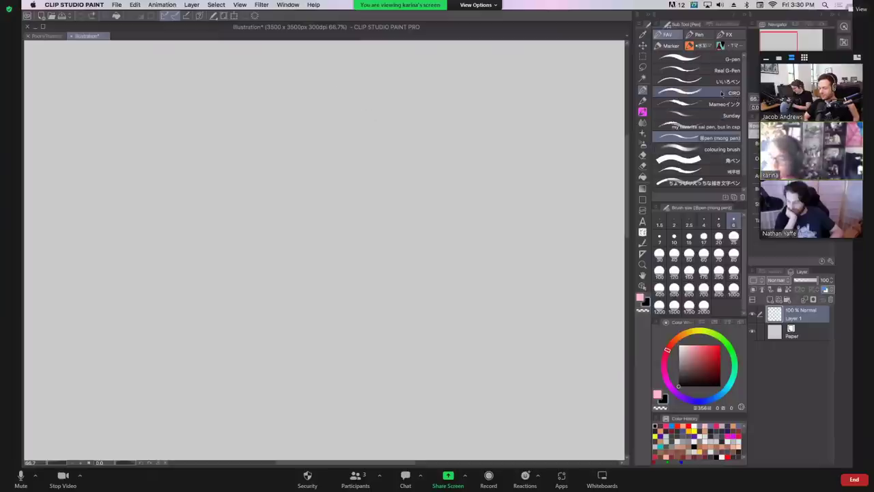
click(719, 222)
click(734, 223)
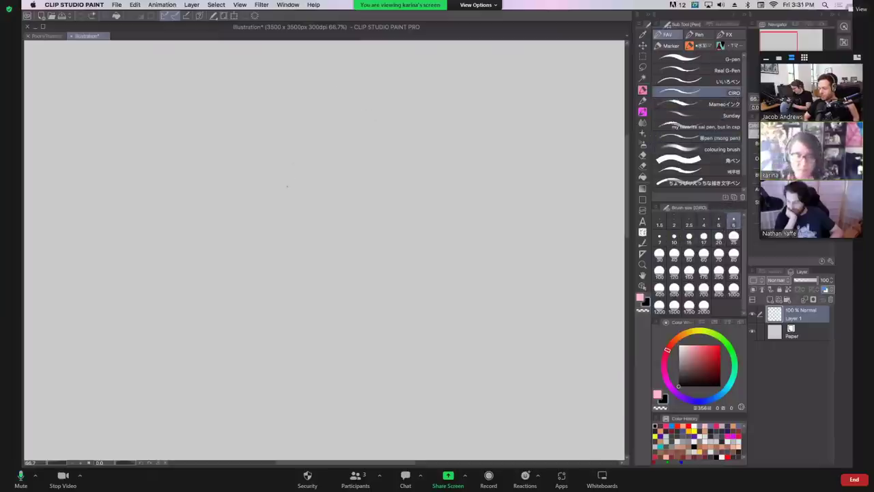
Try a loose oval head outline in the upper middle of the canvas and undo its strokes.
mouse_move(287, 185)
mouse_down()
mouse_move(281, 123)
mouse_move(302, 110)
mouse_move(342, 121)
mouse_up()
drag(305, 196, 334, 192)
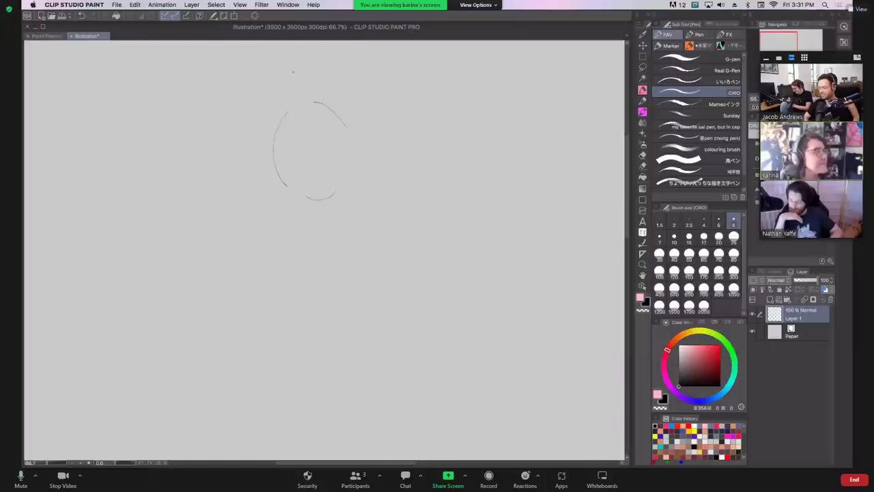
key(super+z)
key(super+z)
key(super+z)
Sketch an upright oval head outline in the upper middle of the canvas, undoing the misplaced stroke on its left side.
drag(299, 90, 288, 122)
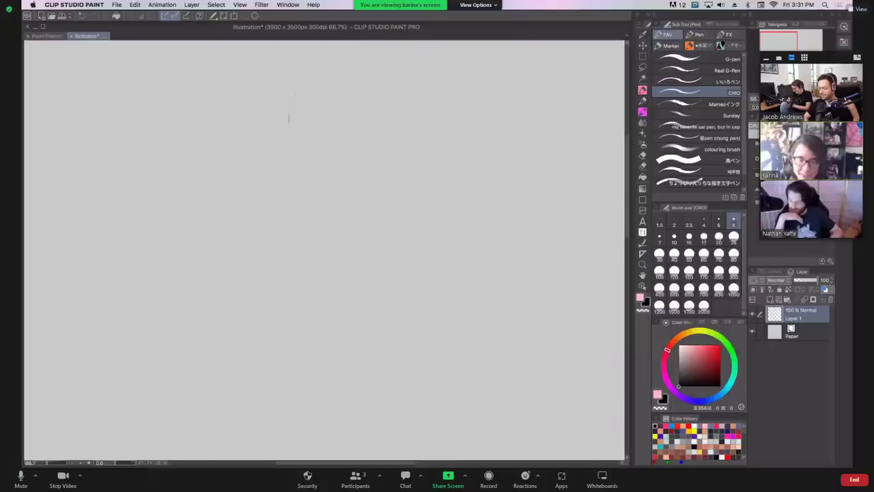
drag(341, 82, 368, 130)
drag(332, 78, 359, 95)
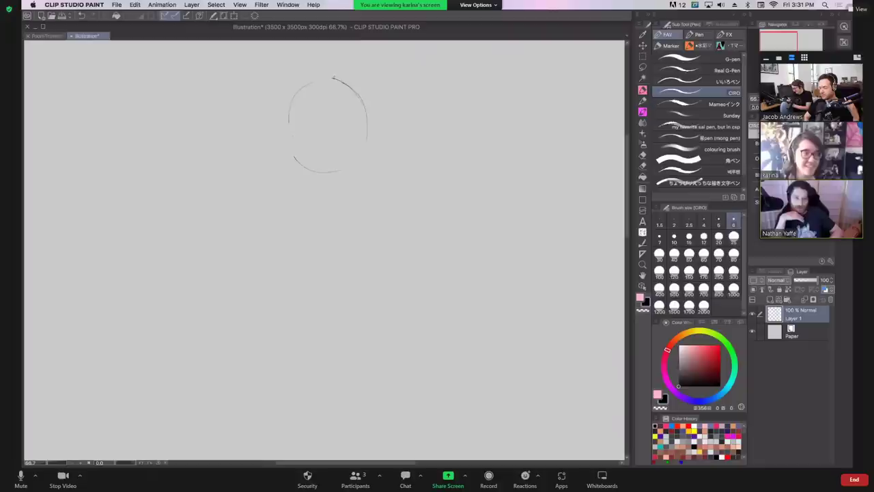
drag(290, 125, 291, 143)
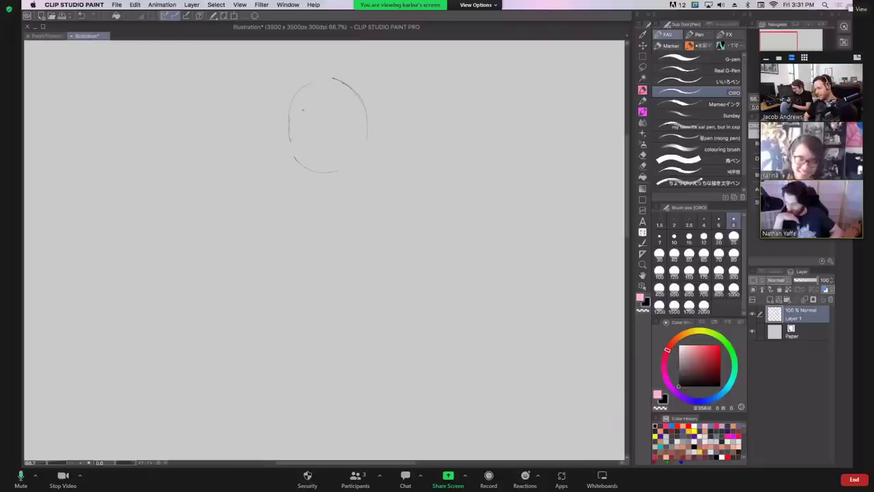
key(super+z)
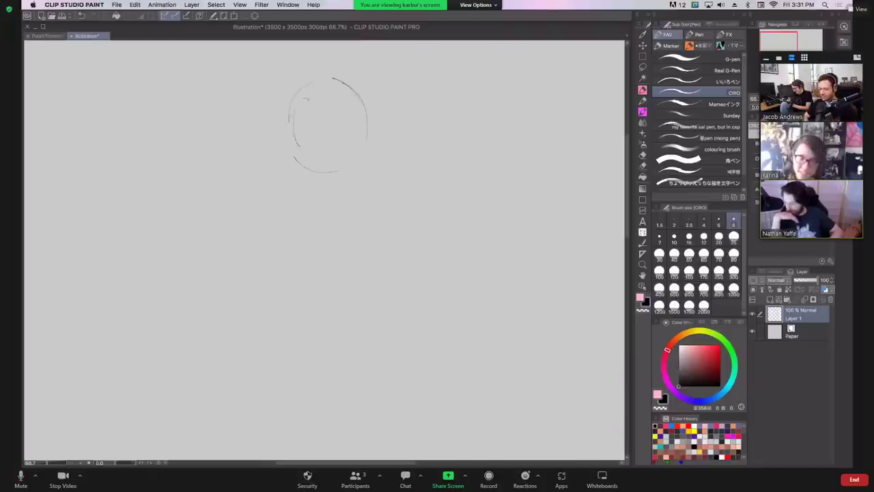
Sketch two tall oval eyes and a wide beak inside the head outline, undoing strokes that miss.
mouse_move(304, 99)
mouse_down()
mouse_move(327, 140)
mouse_move(319, 144)
mouse_move(325, 128)
mouse_move(364, 123)
mouse_up()
mouse_move(347, 91)
mouse_down()
mouse_move(365, 120)
mouse_move(328, 118)
mouse_move(348, 146)
mouse_move(319, 139)
mouse_move(345, 142)
mouse_move(298, 169)
mouse_move(323, 178)
mouse_move(362, 162)
mouse_move(369, 145)
mouse_move(300, 164)
mouse_move(297, 173)
mouse_up()
key(super+z)
key(super+z)
key(super+z)
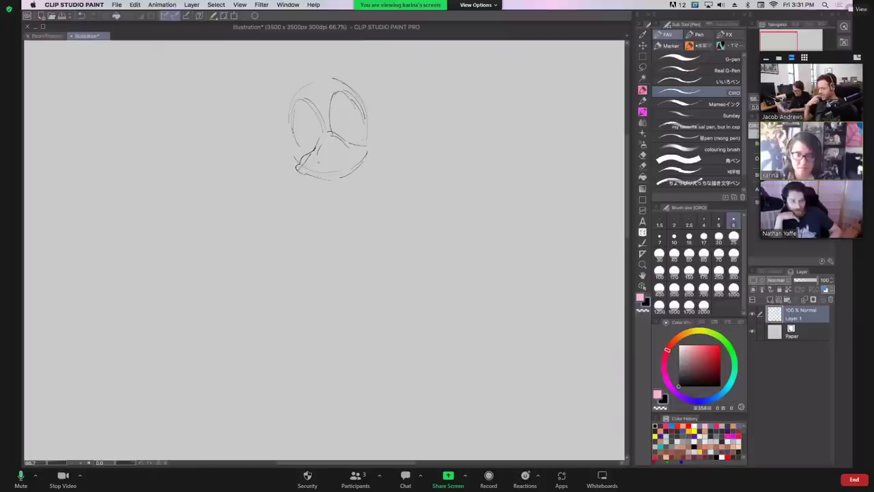
Redraw the beak's right corner and sketch a round cheek on each side of the face, undoing strokes that miss.
drag(345, 140, 366, 156)
key(super+z)
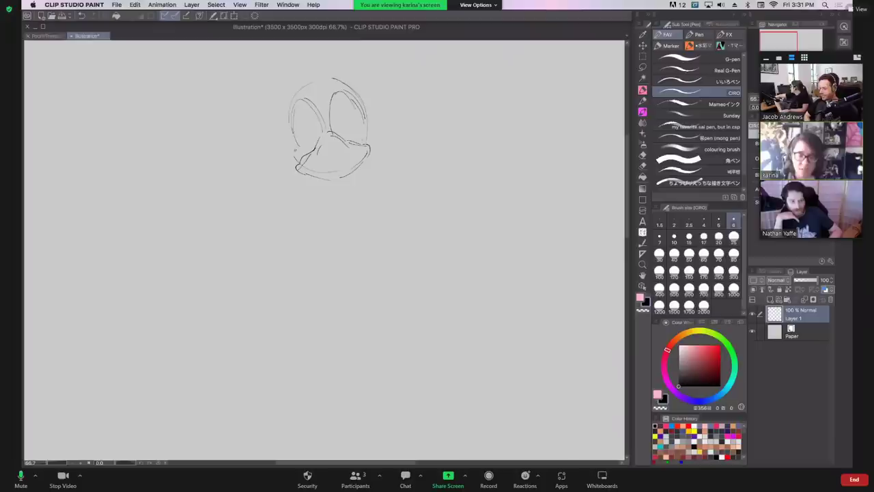
mouse_move(295, 144)
mouse_down()
mouse_move(280, 140)
mouse_move(275, 162)
mouse_move(293, 170)
mouse_up()
key(super+z)
mouse_move(366, 132)
mouse_down()
mouse_move(391, 147)
mouse_move(390, 129)
mouse_move(386, 150)
mouse_up()
key(ctrl+z)
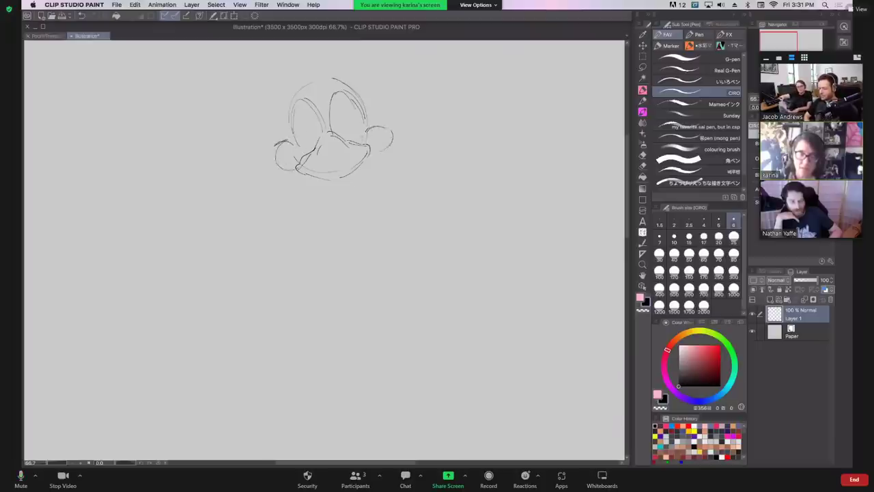
key(ctrl+z)
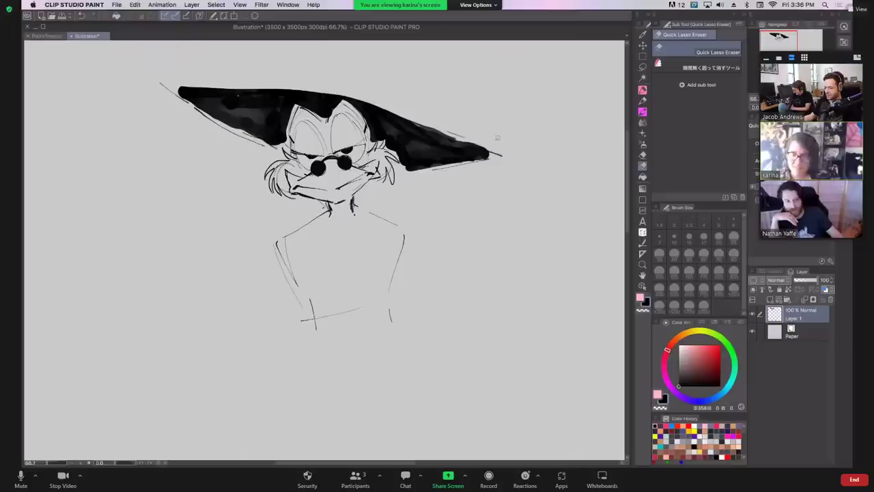
Paint a solid black crown on the wide-brimmed hat and touch up the brim's edge above the forehead at brush size 25.
mouse_move(327, 91)
mouse_down()
mouse_move(366, 90)
mouse_move(331, 74)
mouse_move(353, 80)
mouse_move(355, 96)
mouse_move(335, 85)
mouse_move(344, 78)
mouse_up()
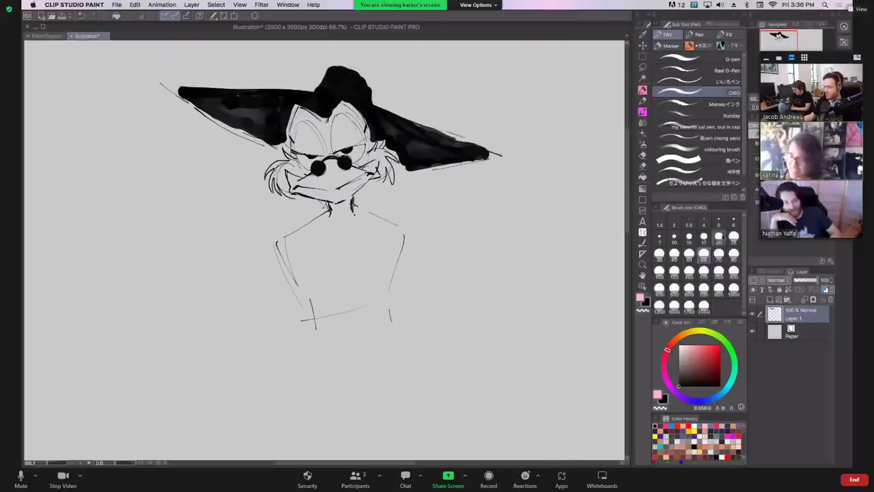
click(734, 236)
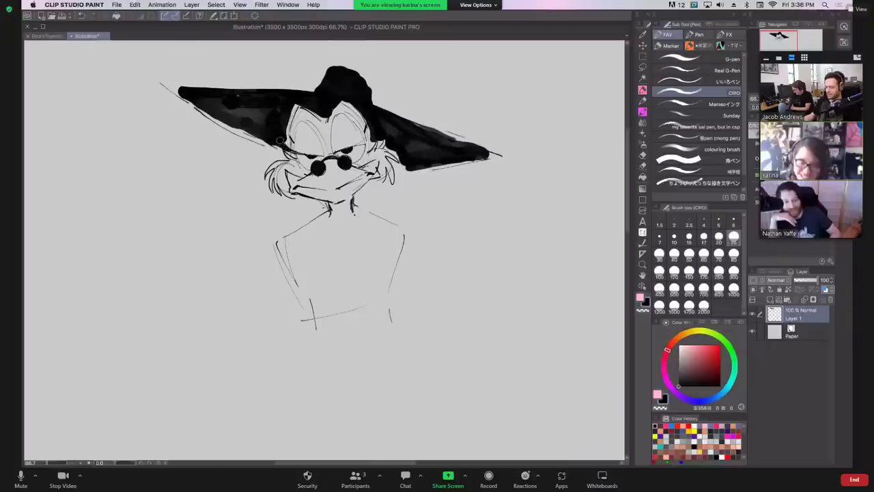
mouse_move(294, 109)
mouse_down()
mouse_move(321, 118)
mouse_move(311, 98)
mouse_up()
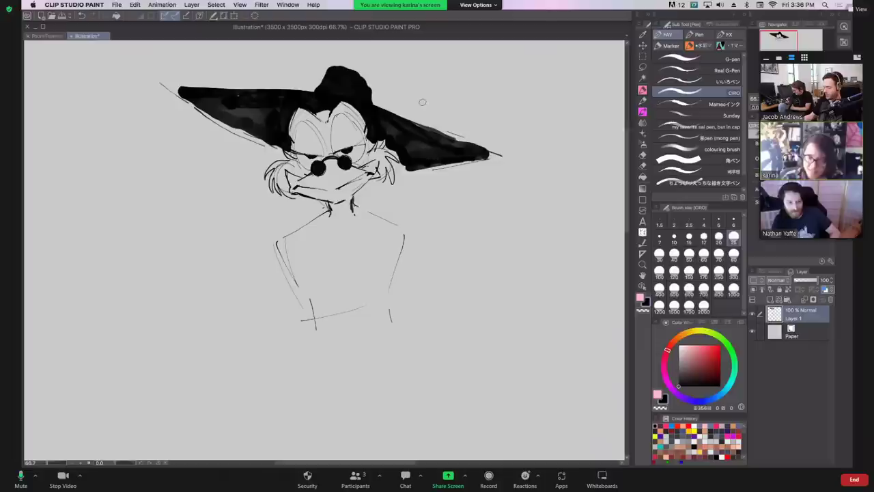
Paint the raised collar point and black cloak strokes sweeping down from the duck's left-hand shoulder at brush size 80, undoing a stroke that misses.
mouse_move(197, 157)
mouse_down()
mouse_move(299, 222)
mouse_move(301, 243)
mouse_up()
drag(280, 262, 247, 288)
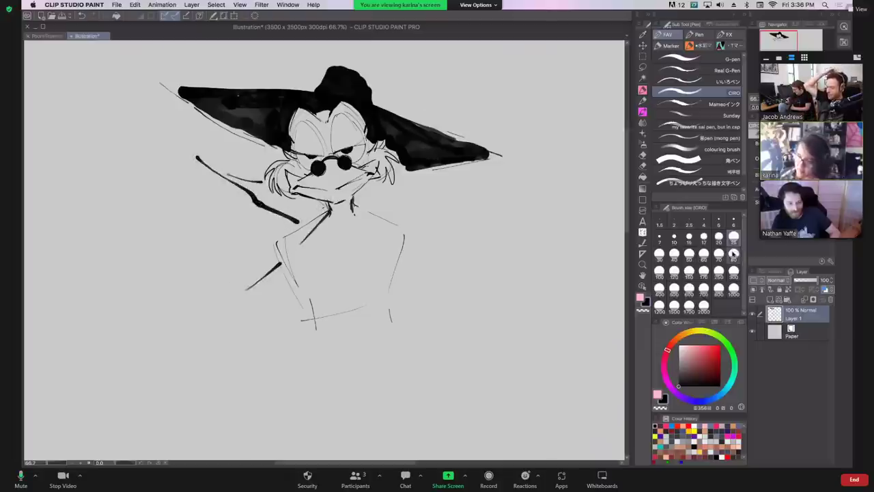
click(734, 254)
mouse_move(321, 211)
mouse_down()
mouse_move(287, 243)
mouse_move(202, 275)
mouse_up()
mouse_move(290, 235)
mouse_down()
mouse_move(262, 243)
mouse_move(285, 221)
mouse_move(264, 222)
mouse_move(264, 247)
mouse_move(302, 218)
mouse_move(304, 196)
mouse_move(295, 213)
mouse_move(243, 181)
mouse_up()
key(super+z)
mouse_move(321, 208)
mouse_down()
mouse_move(282, 196)
mouse_move(263, 287)
mouse_move(200, 335)
mouse_up()
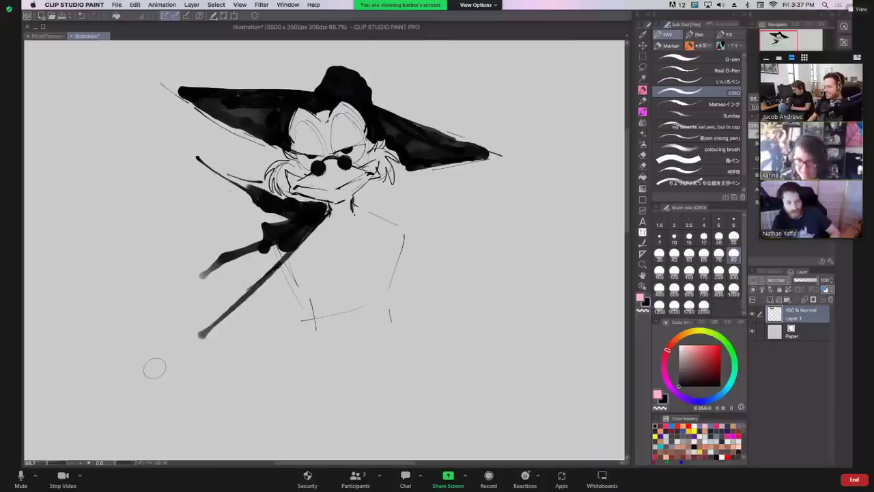
Sketch the opposite collar point, shoulder line and outer arm contour at brush size 17, undoing strokes that miss.
click(703, 237)
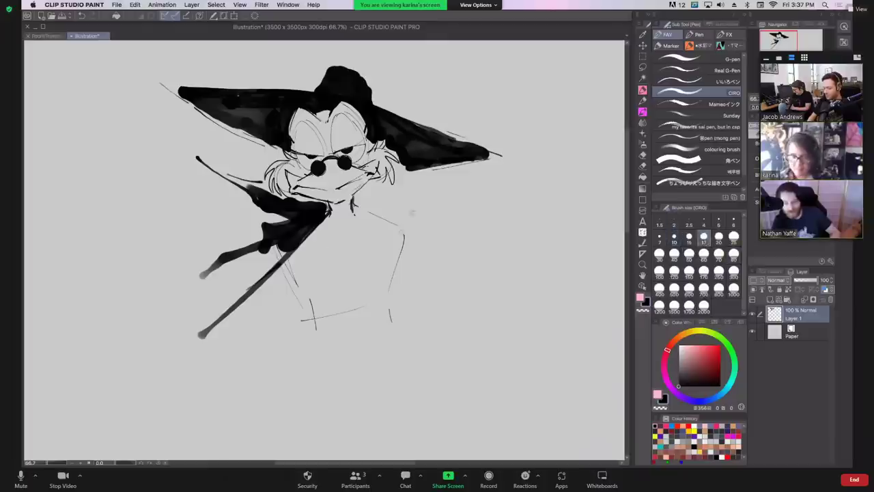
drag(403, 235, 442, 290)
key(ctrl+z)
mouse_move(359, 206)
mouse_down()
mouse_move(401, 218)
mouse_move(410, 259)
mouse_up()
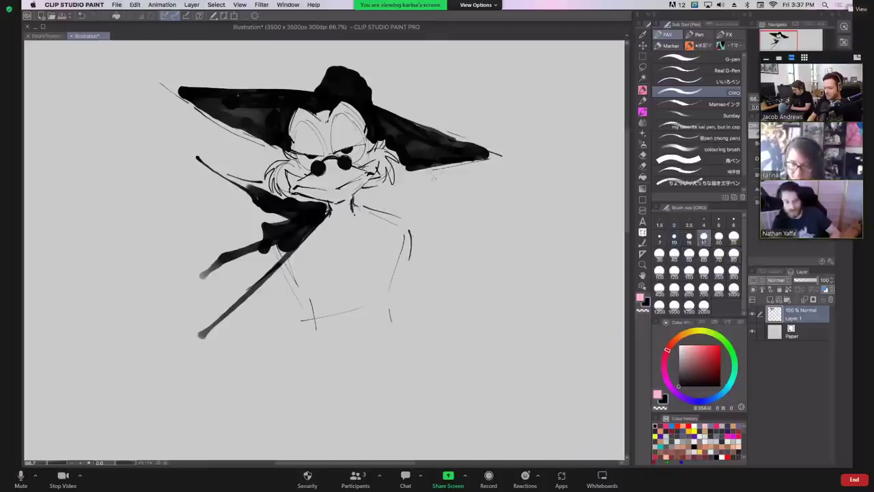
mouse_move(360, 191)
mouse_down()
mouse_move(444, 186)
mouse_move(403, 218)
mouse_move(447, 310)
mouse_up()
key(ctrl+z)
mouse_move(412, 248)
mouse_down()
mouse_move(449, 326)
mouse_move(493, 379)
mouse_up()
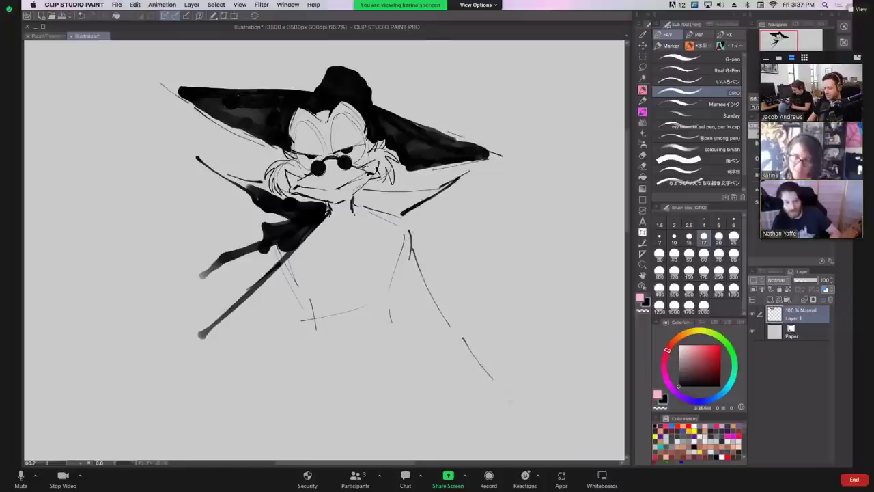
Sketch the inner arm contour and the forearm down to the wrist beside the torso, undoing strokes that miss.
key(ctrl+z)
mouse_move(395, 250)
mouse_down()
mouse_move(414, 298)
mouse_move(450, 340)
mouse_up()
mouse_move(416, 270)
mouse_down()
mouse_move(463, 339)
mouse_move(464, 361)
mouse_move(476, 351)
mouse_move(482, 382)
mouse_up()
key(super+z)
drag(451, 349, 457, 379)
mouse_move(467, 341)
mouse_down()
mouse_move(483, 359)
mouse_move(468, 400)
mouse_up()
key(super+z)
key(super+z)
key(super+z)
mouse_move(416, 300)
mouse_down()
mouse_move(468, 371)
mouse_move(464, 339)
mouse_move(482, 358)
mouse_move(463, 347)
mouse_move(479, 351)
mouse_move(492, 380)
mouse_up()
key(super+z)
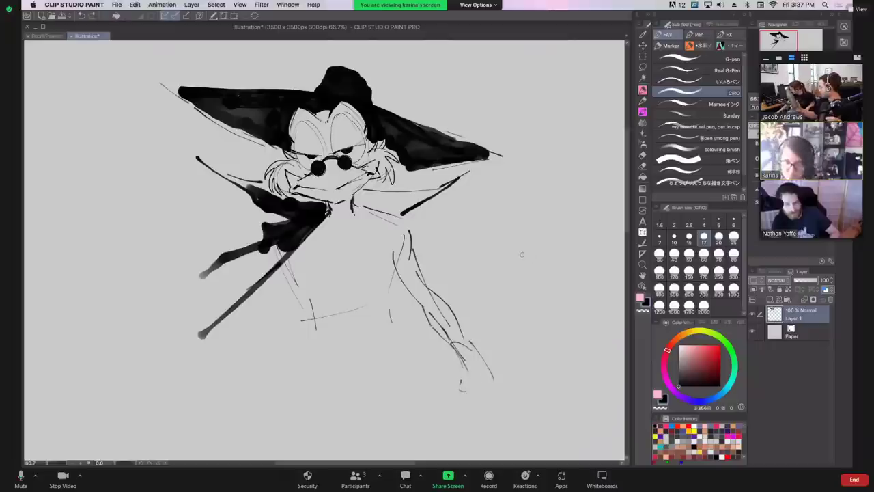
Undo the inner forearm and wrist strokes and redraw the arm's inner contour.
key(super+z)
key(super+z)
key(super+z)
key(super+z)
key(super+z)
key(super+z)
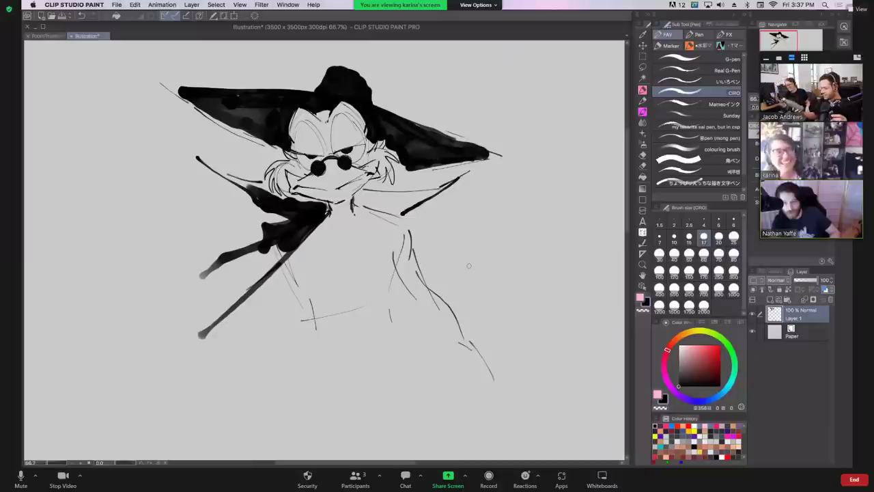
drag(388, 274, 429, 316)
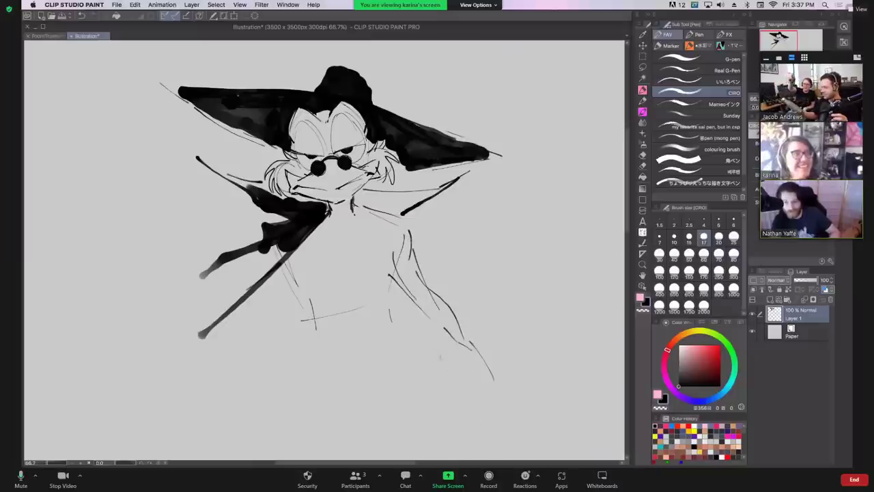
drag(410, 241, 483, 393)
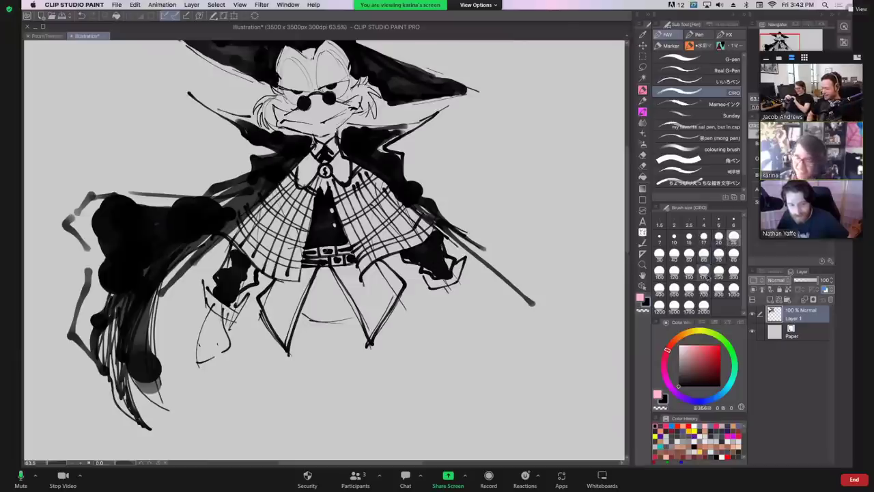
Fill both pointed coat tails and the hanging part of the cloak with solid black at brush size 80.
click(733, 258)
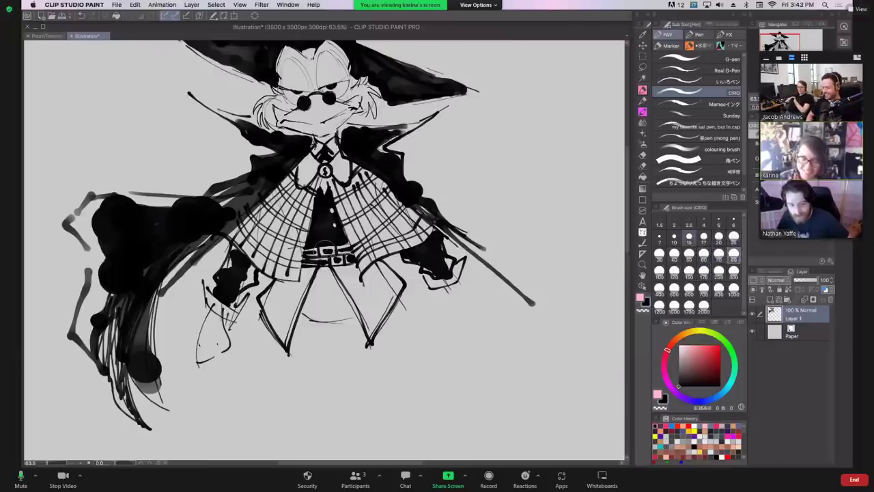
mouse_move(312, 272)
mouse_down()
mouse_move(285, 342)
mouse_move(265, 302)
mouse_move(275, 289)
mouse_move(296, 293)
mouse_move(287, 298)
mouse_move(306, 278)
mouse_move(348, 285)
mouse_move(373, 326)
mouse_move(390, 286)
mouse_move(377, 273)
mouse_move(367, 307)
mouse_move(376, 306)
mouse_move(353, 281)
mouse_move(373, 301)
mouse_up()
mouse_move(473, 224)
mouse_down()
mouse_move(493, 263)
mouse_move(491, 254)
mouse_up()
drag(168, 403, 183, 443)
mouse_move(179, 294)
mouse_down()
mouse_move(160, 437)
mouse_move(147, 382)
mouse_move(150, 444)
mouse_move(181, 447)
mouse_move(167, 293)
mouse_move(188, 451)
mouse_move(167, 333)
mouse_up()
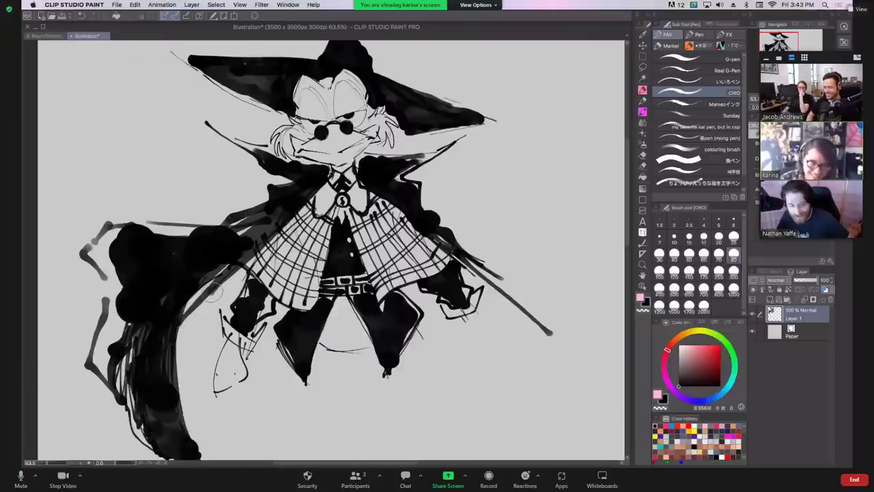
drag(210, 308, 207, 252)
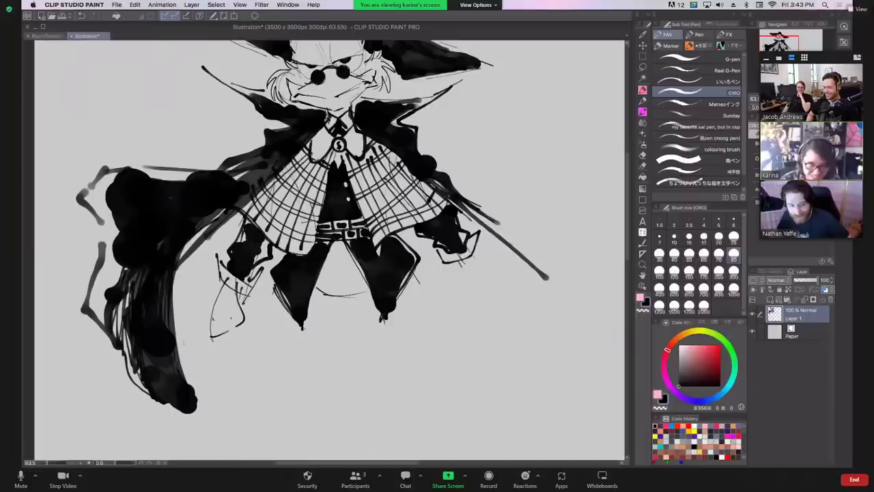
Trim the inner edge of the hanging cloak so its lower tip ends in a clean sharp point.
drag(194, 384, 193, 412)
drag(180, 356, 197, 413)
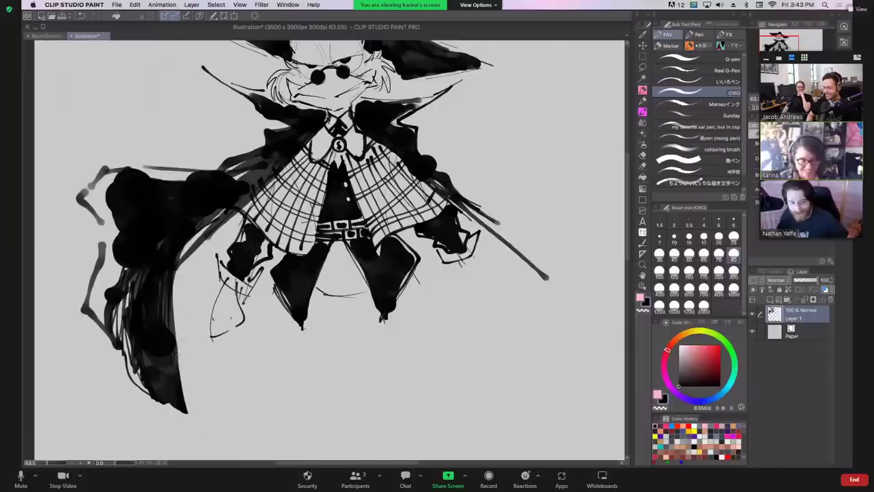
drag(174, 329, 192, 415)
scroll(518, 179, up, 2)
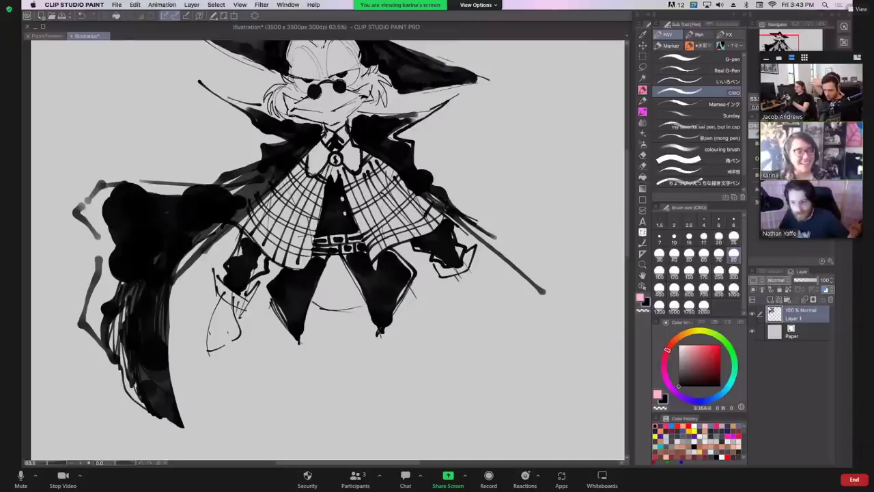
drag(203, 211, 274, 171)
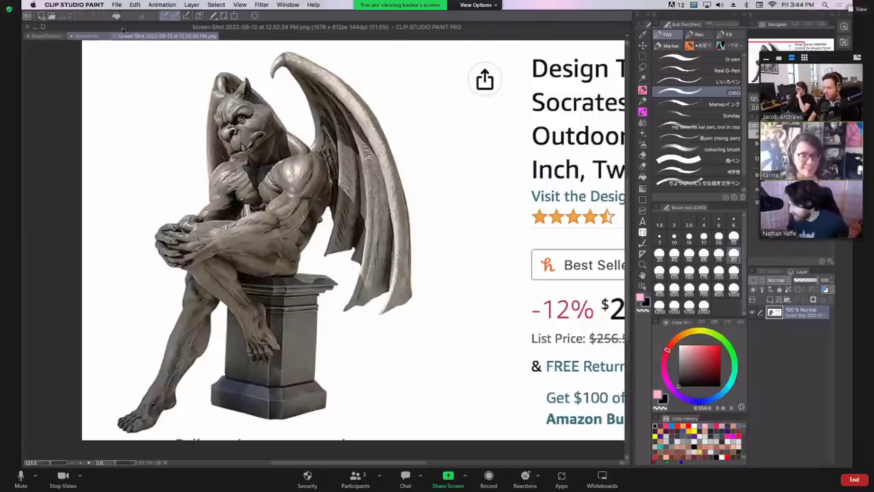
Return to the illustration and sketch the leg and long pointed foot nearest the hanging cloak at brush size 15, undoing a stroke that misses.
click(94, 36)
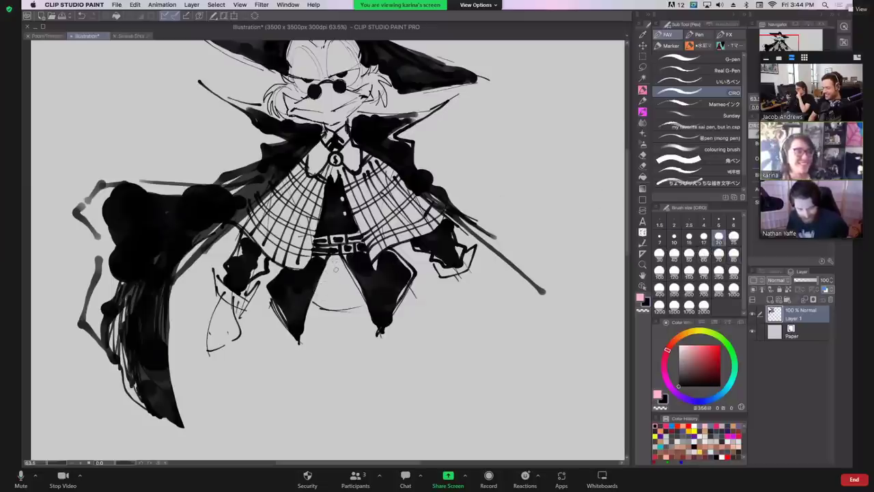
click(689, 237)
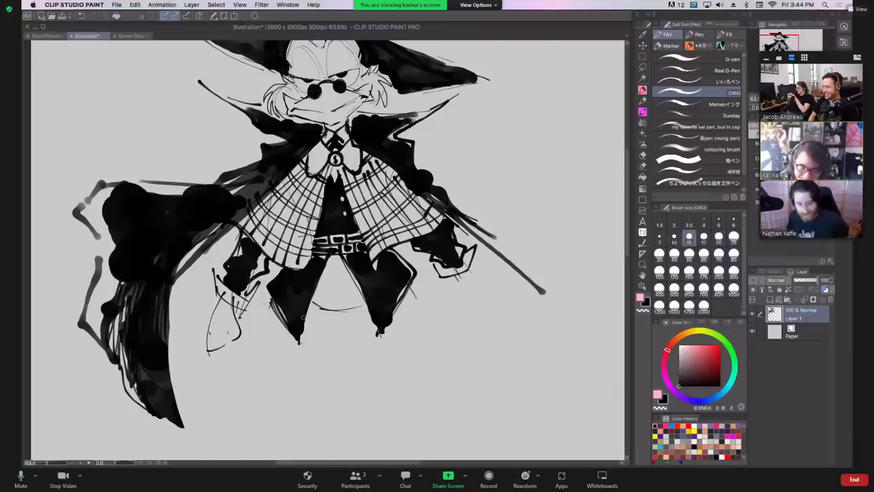
drag(285, 327, 280, 393)
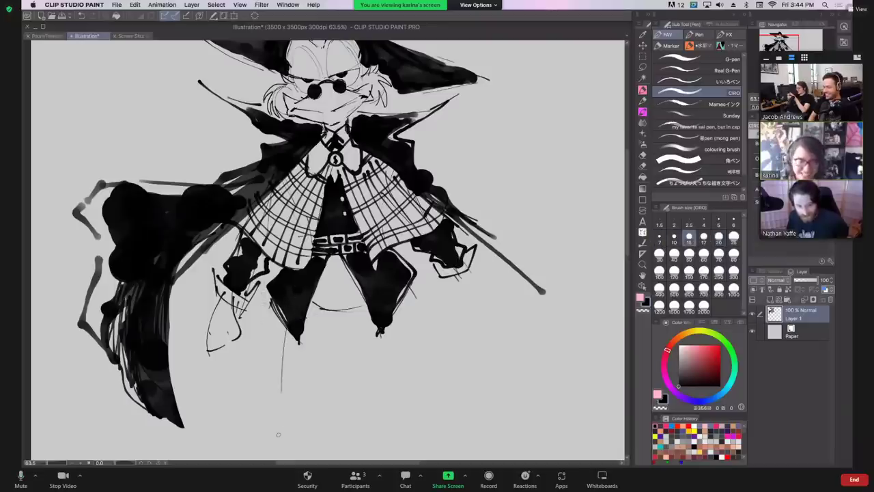
key(ctrl+z)
drag(288, 332, 279, 377)
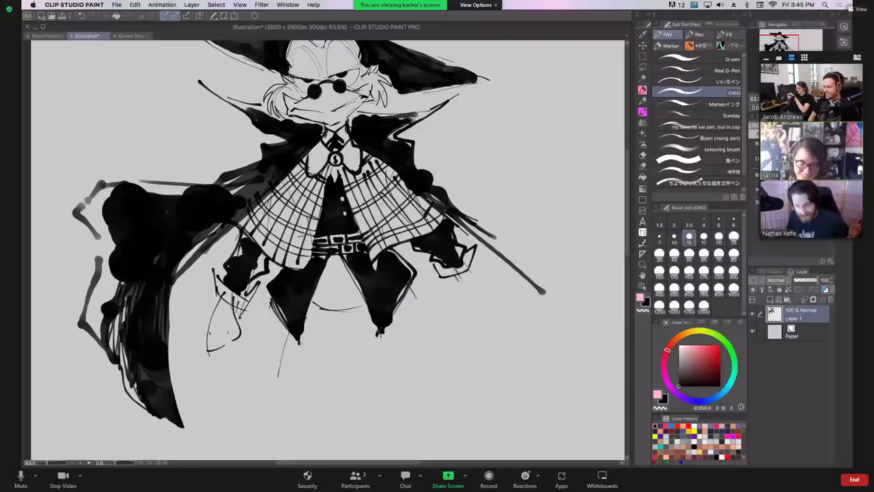
mouse_move(282, 318)
mouse_down()
mouse_move(272, 390)
mouse_move(264, 389)
mouse_move(279, 409)
mouse_up()
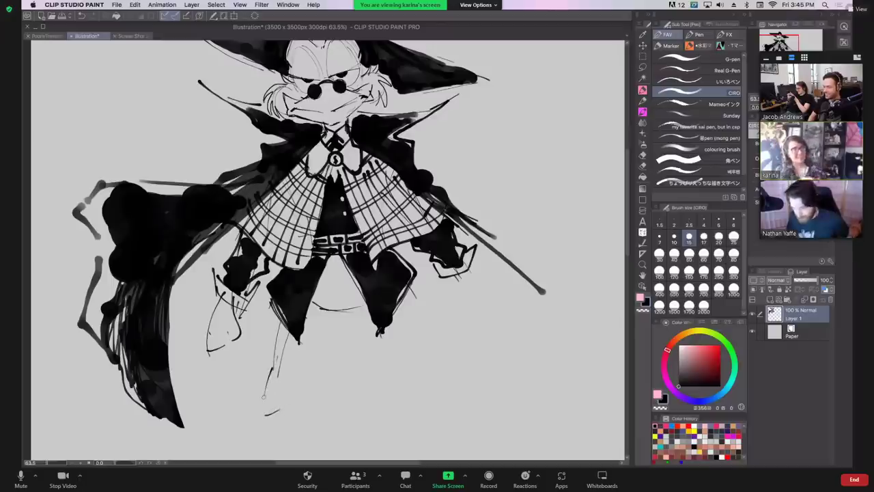
mouse_move(282, 356)
mouse_down()
mouse_move(288, 392)
mouse_move(217, 419)
mouse_move(243, 430)
mouse_up()
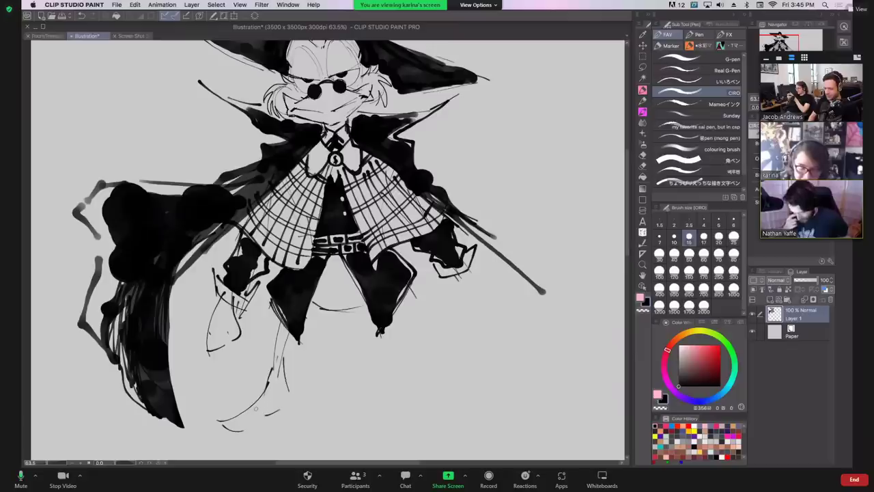
mouse_move(264, 381)
mouse_down()
mouse_move(199, 424)
mouse_move(224, 435)
mouse_move(277, 431)
mouse_up()
mouse_move(288, 350)
mouse_down()
mouse_move(304, 399)
mouse_move(285, 429)
mouse_up()
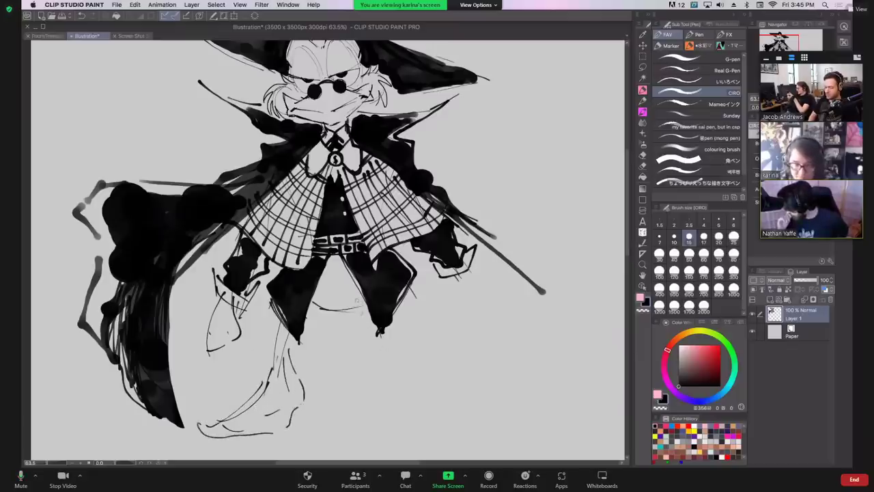
Sketch the other leg and its long foot pointing outward, undoing strokes that miss.
drag(380, 345, 387, 392)
drag(386, 396, 397, 403)
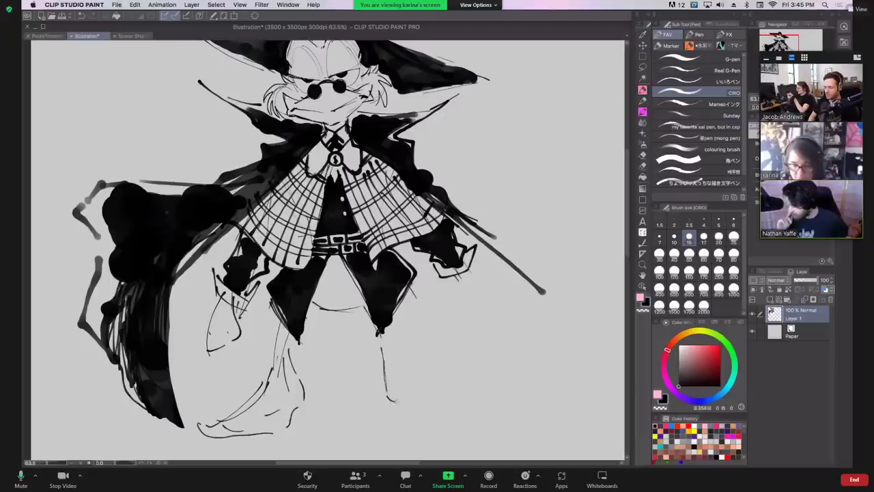
key(super+z)
key(super+z)
mouse_move(354, 297)
mouse_down()
mouse_move(372, 371)
mouse_move(380, 351)
mouse_move(412, 372)
mouse_move(403, 374)
mouse_move(420, 394)
mouse_move(462, 411)
mouse_up()
key(super+z)
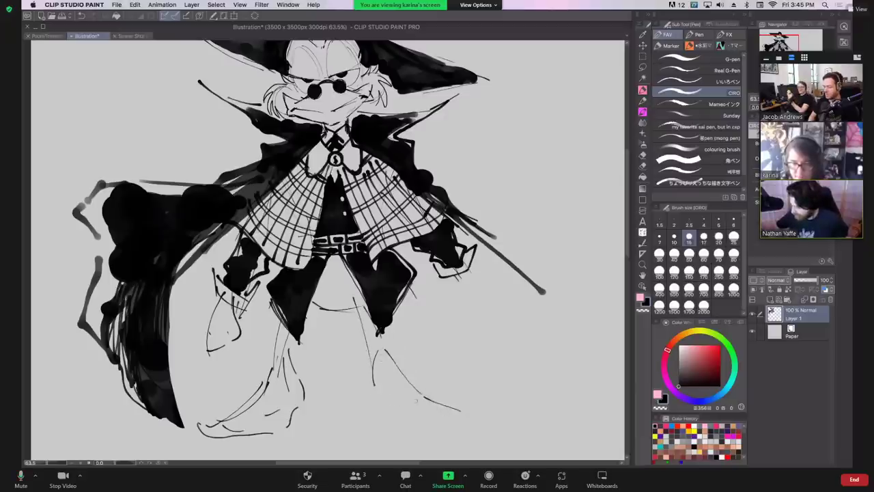
mouse_move(371, 366)
mouse_down()
mouse_move(376, 413)
mouse_move(448, 432)
mouse_up()
mouse_move(422, 397)
mouse_down()
mouse_move(479, 415)
mouse_move(430, 431)
mouse_up()
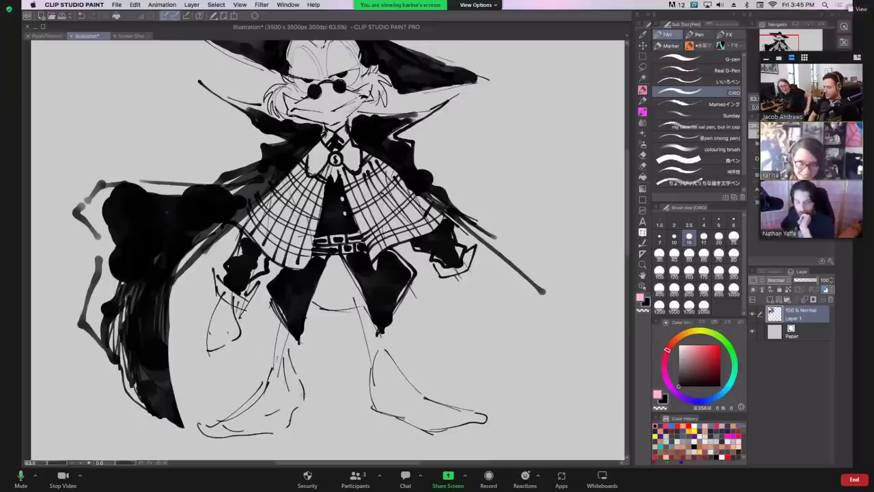
Turn both feet into boots by adding block heels, ankle cuffs and firmer outlines.
drag(303, 394, 303, 420)
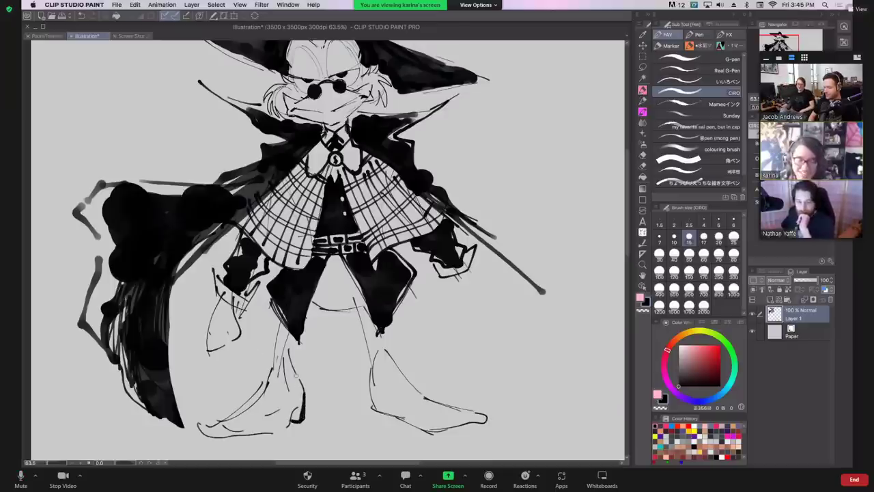
drag(373, 403, 402, 416)
mouse_move(373, 396)
mouse_down()
mouse_move(392, 423)
mouse_move(385, 409)
mouse_up()
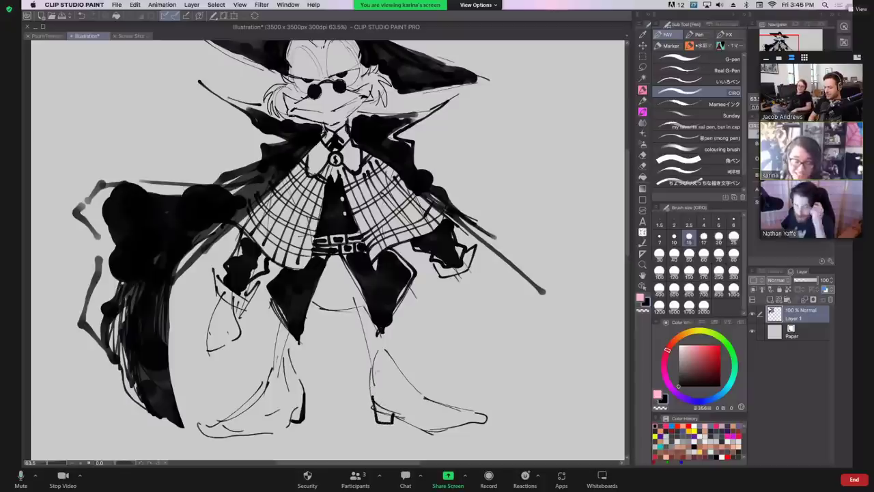
mouse_move(365, 365)
mouse_down()
mouse_move(370, 376)
mouse_move(405, 356)
mouse_move(434, 433)
mouse_move(470, 425)
mouse_up()
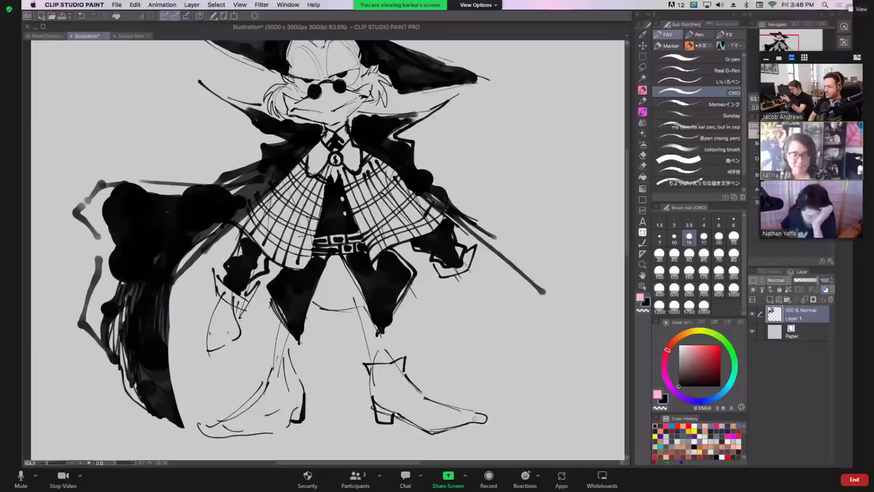
drag(267, 370, 301, 364)
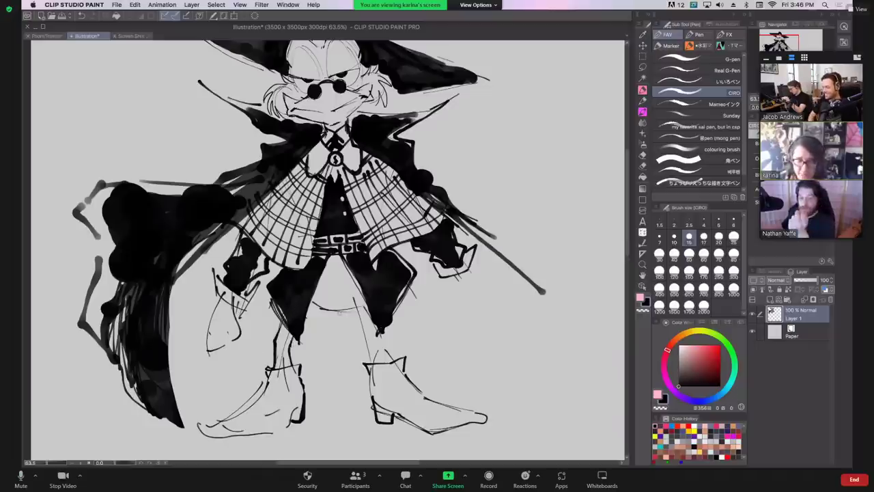
Strengthen the hem line between the coat tails and the leg lines above the boot, undoing a stroke that misses.
mouse_move(307, 318)
mouse_down()
mouse_move(320, 309)
mouse_move(357, 313)
mouse_move(374, 363)
mouse_up()
key(super+z)
mouse_move(391, 334)
mouse_down()
mouse_move(393, 362)
mouse_move(385, 326)
mouse_up()
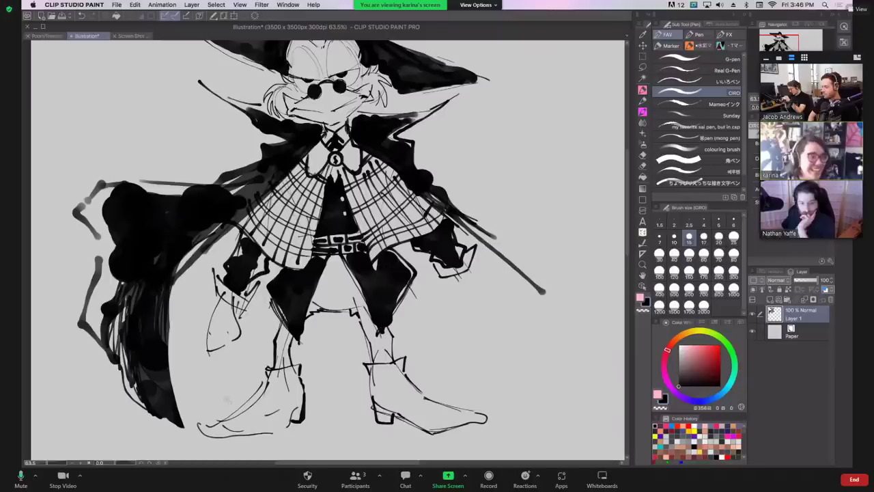
Draw curved toe-cap seams on both boots and darken the outward-pointing boot's upper edge, redoing one stroke.
drag(236, 413, 284, 431)
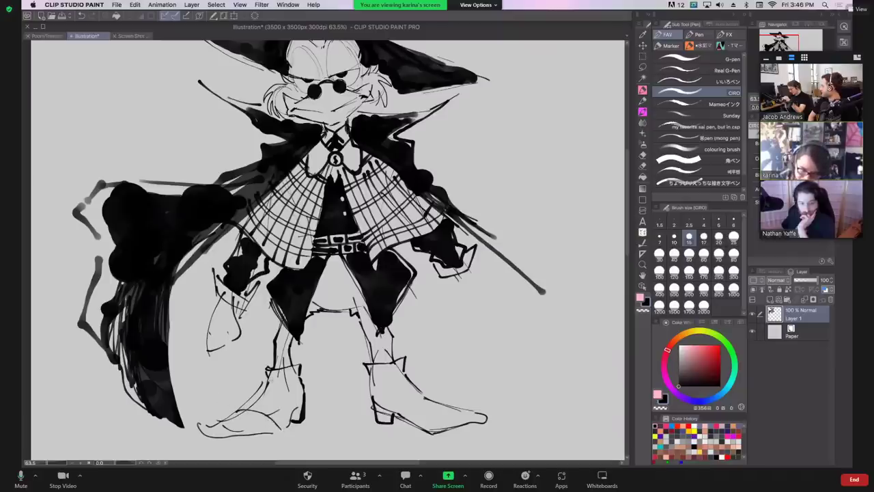
drag(242, 412, 272, 427)
drag(406, 367, 440, 399)
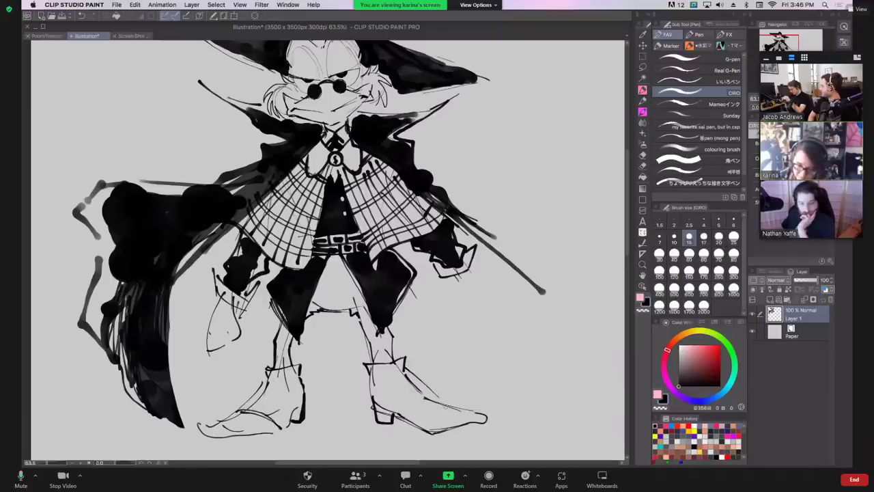
key(ctrl+z)
mouse_move(405, 368)
mouse_down()
mouse_move(442, 406)
mouse_move(493, 414)
mouse_move(486, 422)
mouse_up()
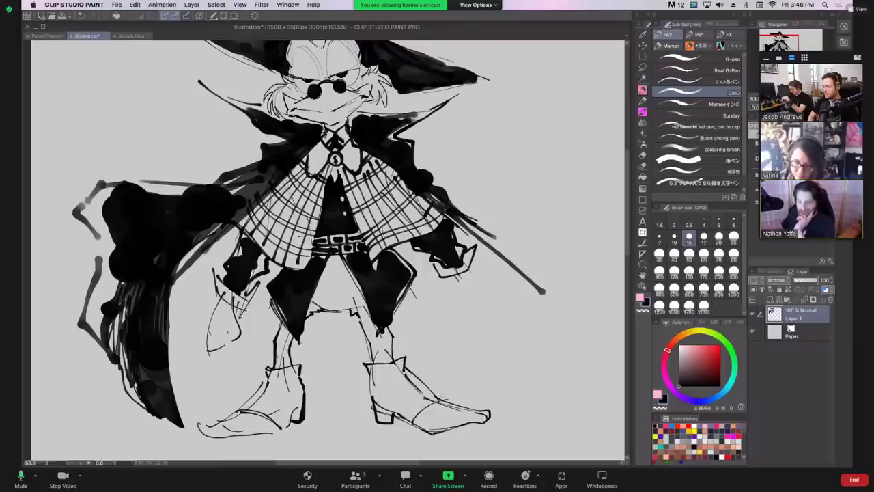
Fill the upper sections of both boots with black using brush size 80 and darken the heels at size 25, undoing strokes that miss.
click(674, 270)
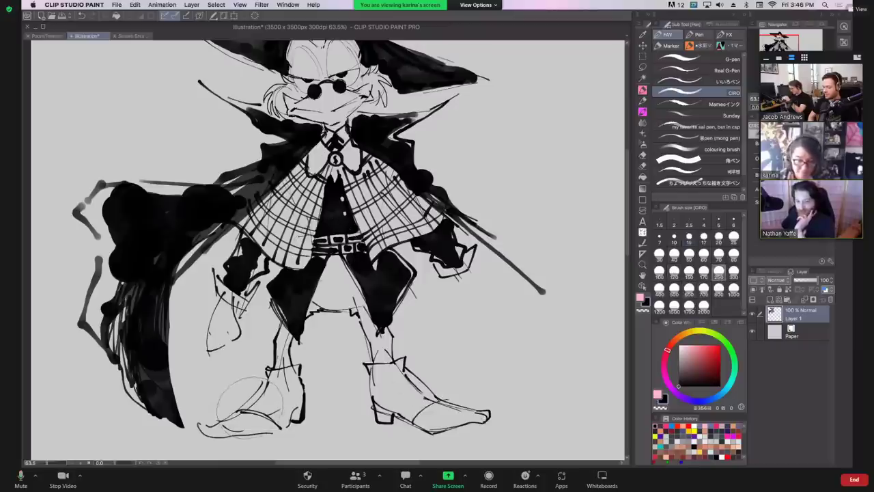
click(733, 254)
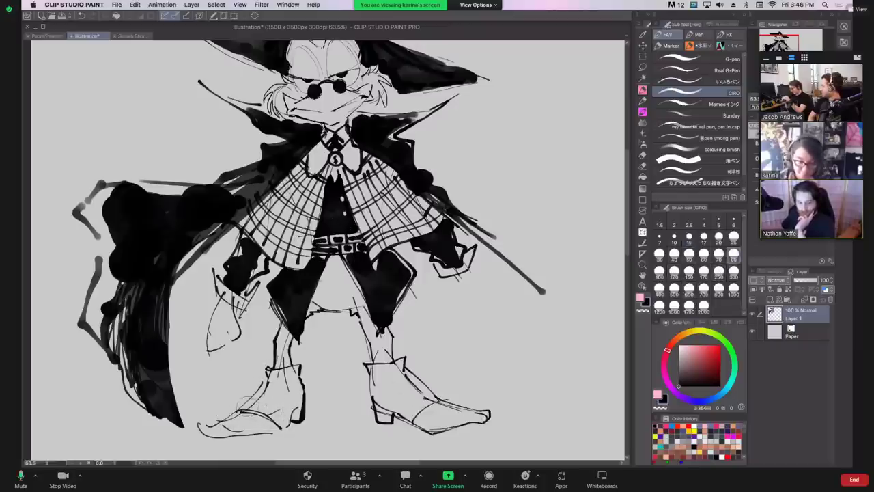
mouse_move(247, 406)
mouse_down()
mouse_move(280, 420)
mouse_move(295, 401)
mouse_move(297, 413)
mouse_move(286, 395)
mouse_move(290, 372)
mouse_move(249, 413)
mouse_move(276, 390)
mouse_move(277, 369)
mouse_up()
key(super+z)
key(super+z)
mouse_move(379, 371)
mouse_down()
mouse_move(416, 401)
mouse_move(397, 373)
mouse_move(384, 377)
mouse_move(402, 395)
mouse_move(381, 374)
mouse_move(397, 370)
mouse_move(423, 400)
mouse_up()
click(734, 236)
mouse_move(293, 410)
mouse_down()
mouse_move(298, 379)
mouse_move(295, 420)
mouse_move(302, 404)
mouse_up()
mouse_move(379, 416)
mouse_down()
mouse_move(373, 372)
mouse_move(381, 420)
mouse_move(377, 403)
mouse_move(388, 420)
mouse_move(381, 402)
mouse_move(400, 410)
mouse_move(381, 405)
mouse_up()
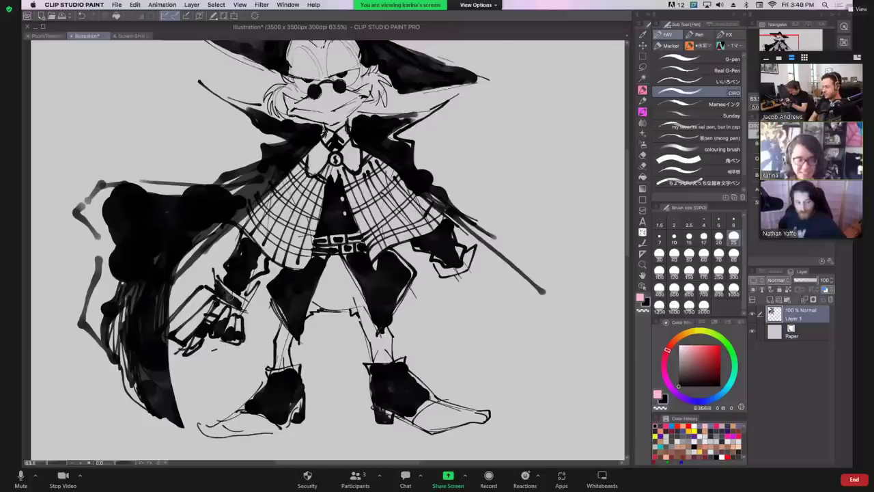
Draw a walking cane with a short crossbar handle beneath the gloved hand and thicken its long shaft down to the ground, undoing the first strokes.
mouse_move(451, 282)
mouse_down()
mouse_move(456, 291)
mouse_move(471, 280)
mouse_move(486, 257)
mouse_move(499, 281)
mouse_move(485, 274)
mouse_move(459, 301)
mouse_move(464, 286)
mouse_move(499, 392)
mouse_up()
key(super+z)
key(super+z)
drag(482, 274, 503, 412)
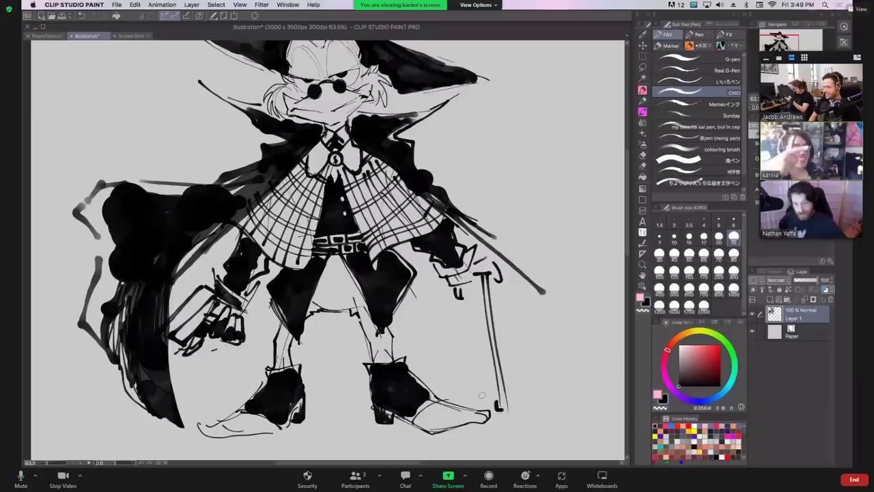
drag(489, 273, 479, 287)
mouse_move(480, 280)
mouse_down()
mouse_move(475, 293)
mouse_move(484, 277)
mouse_move(462, 288)
mouse_move(488, 273)
mouse_move(456, 298)
mouse_move(483, 283)
mouse_move(493, 348)
mouse_up()
drag(489, 314, 505, 413)
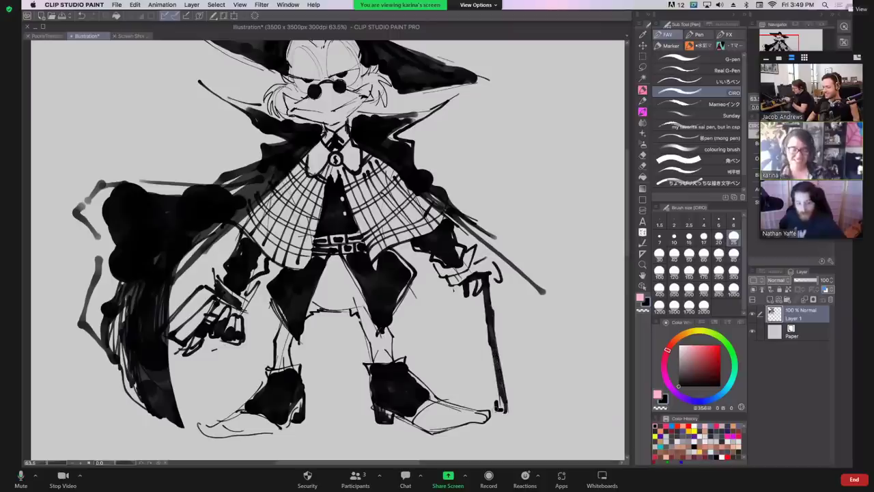
Scribble dark markings inside the rectangular object held beside the cloak and reinforce its outline, undoing strokes that miss.
mouse_move(188, 298)
mouse_down()
mouse_move(209, 316)
mouse_move(204, 291)
mouse_move(200, 306)
mouse_up()
drag(218, 276, 198, 311)
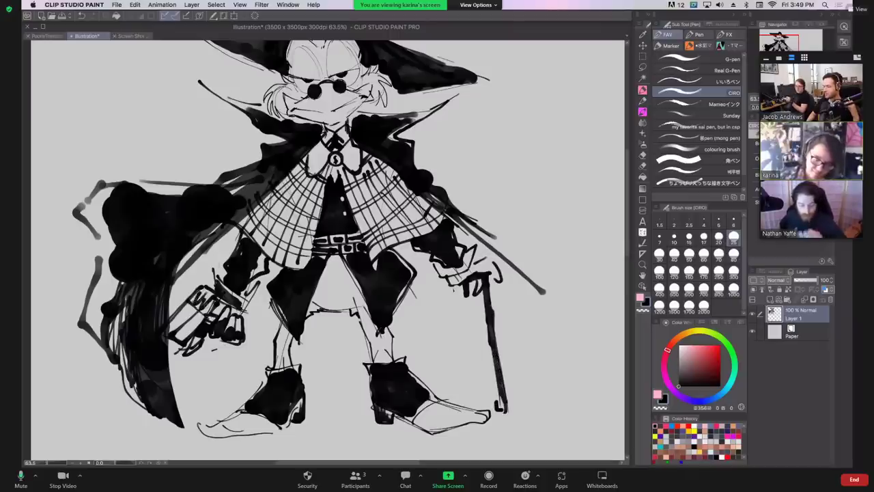
key(super+z)
key(super+z)
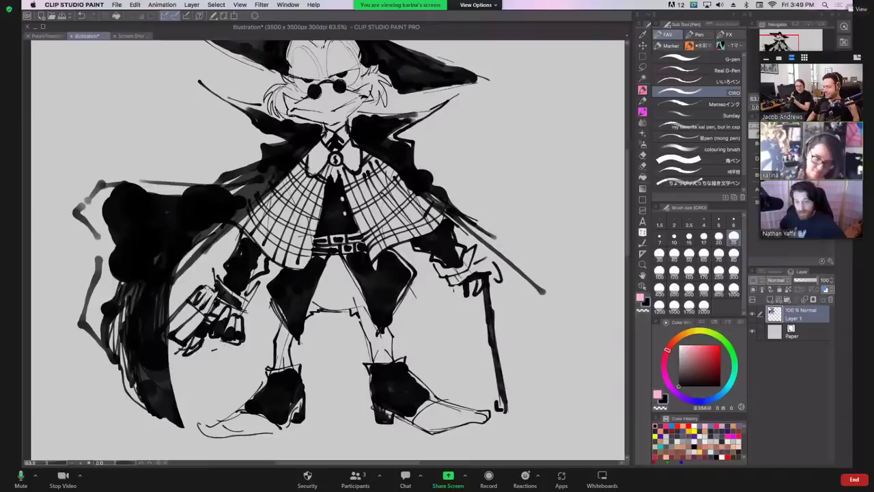
mouse_move(175, 337)
mouse_down()
mouse_move(179, 346)
mouse_move(169, 340)
mouse_up()
mouse_move(208, 293)
mouse_down()
mouse_move(213, 271)
mouse_move(216, 297)
mouse_up()
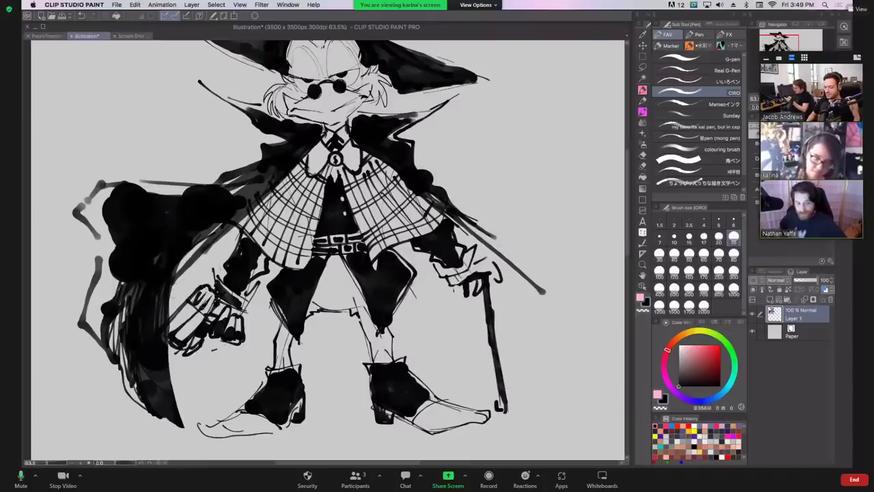
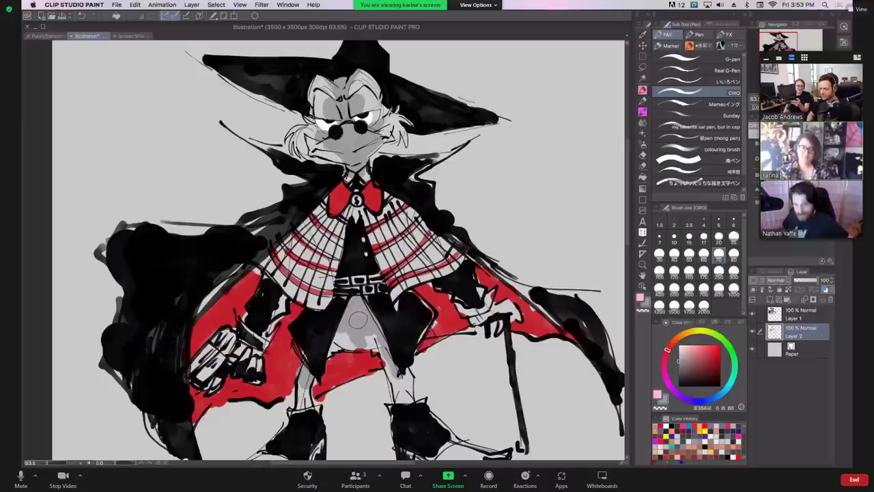
Paint a dark grey backdrop above the billowing cloak and beside the hat brim on Layer 2 with brush size 250, redoing the first stroke.
click(678, 369)
click(719, 271)
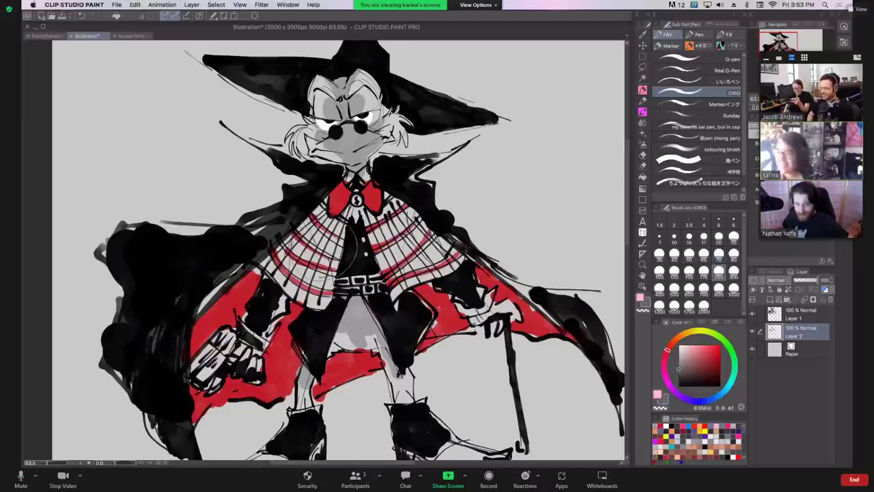
scroll(326, 252, down, 4)
scroll(326, 253, up, 3)
scroll(327, 253, down, 1)
scroll(326, 252, up, 1)
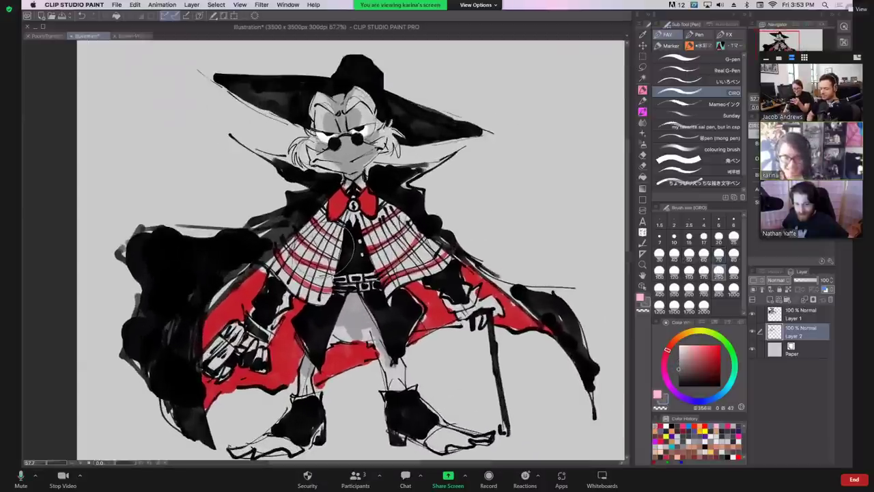
drag(304, 198, 248, 202)
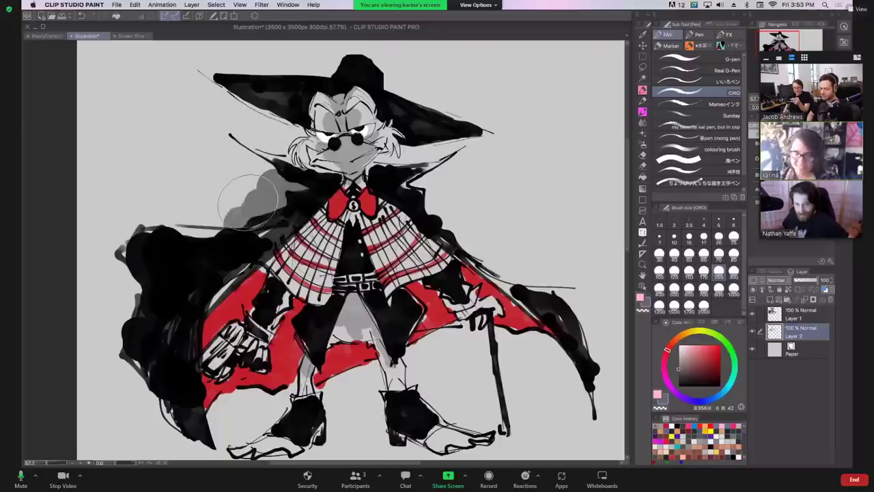
key(ctrl+z)
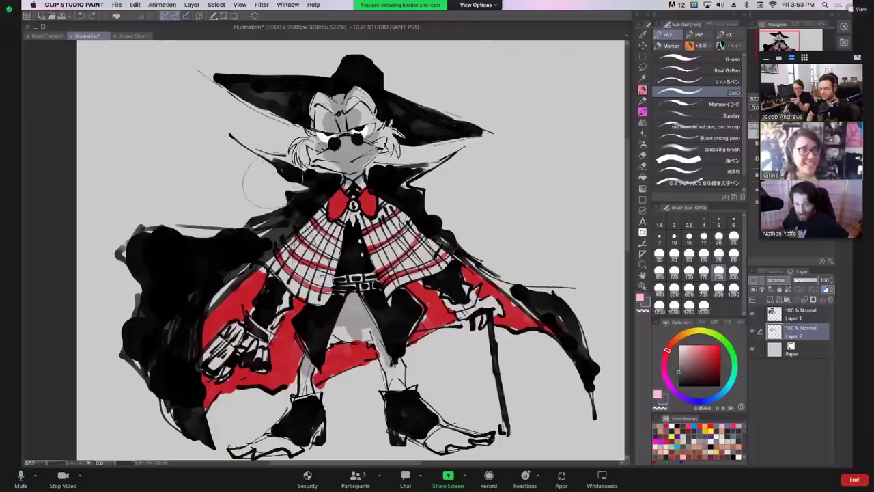
mouse_move(266, 198)
mouse_down()
mouse_move(250, 205)
mouse_move(293, 188)
mouse_move(260, 163)
mouse_move(239, 130)
mouse_move(242, 188)
mouse_move(232, 177)
mouse_move(164, 191)
mouse_move(202, 195)
mouse_move(239, 157)
mouse_move(218, 226)
mouse_move(164, 185)
mouse_move(216, 122)
mouse_move(173, 86)
mouse_up()
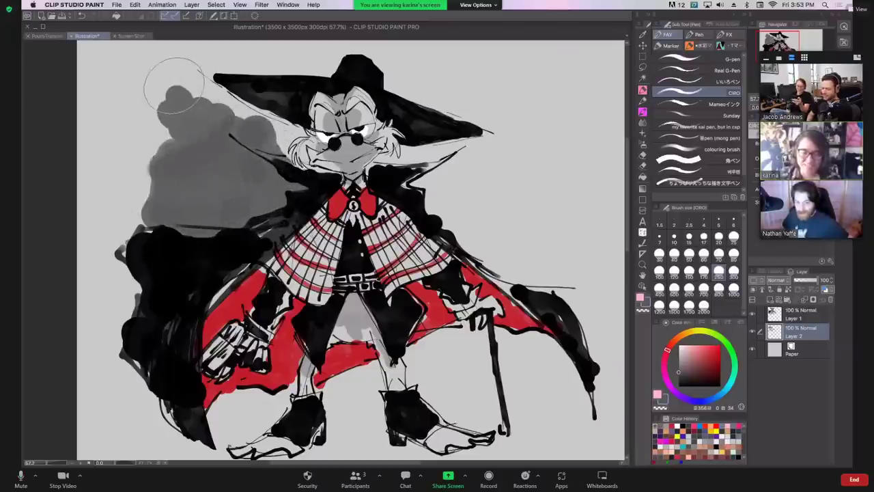
Extend the grey backdrop over the cane side of the cloak and all around the hat brim and crown.
mouse_move(424, 136)
mouse_down()
mouse_move(437, 161)
mouse_move(410, 198)
mouse_move(464, 232)
mouse_move(527, 218)
mouse_move(560, 233)
mouse_move(539, 273)
mouse_move(567, 295)
mouse_up()
mouse_move(471, 178)
mouse_down()
mouse_move(454, 120)
mouse_move(423, 72)
mouse_move(527, 196)
mouse_move(481, 194)
mouse_move(505, 171)
mouse_move(478, 185)
mouse_move(451, 219)
mouse_up()
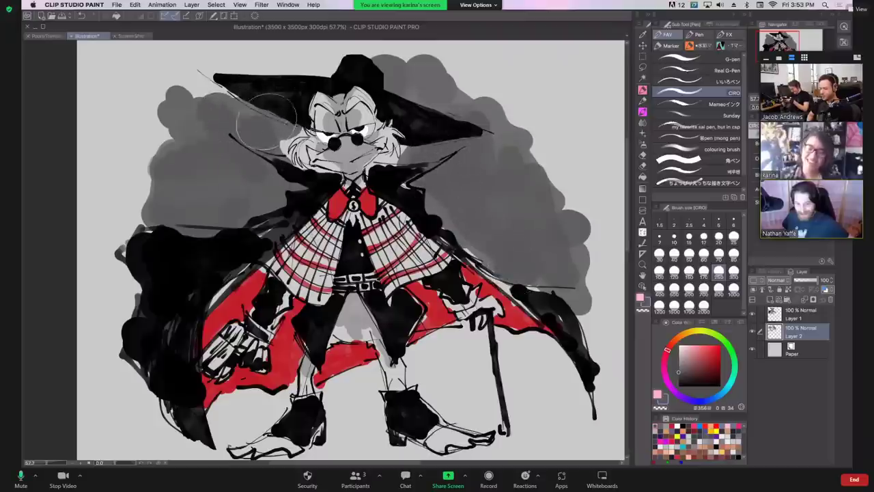
mouse_move(272, 117)
mouse_down()
mouse_move(254, 99)
mouse_move(328, 65)
mouse_move(201, 102)
mouse_move(174, 78)
mouse_move(229, 92)
mouse_move(251, 119)
mouse_move(261, 116)
mouse_move(184, 85)
mouse_move(294, 69)
mouse_up()
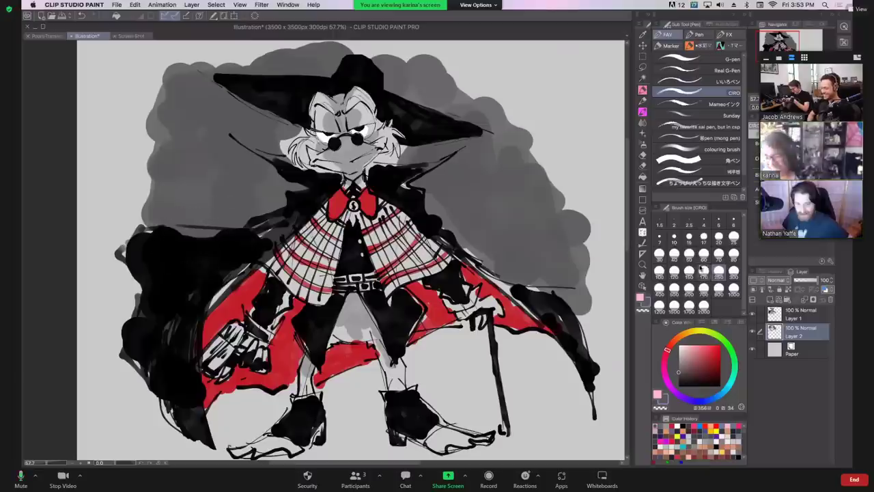
Fill the areas between the legs, around the boots and around the cane with the same grey using brush size 150.
click(690, 269)
mouse_move(326, 420)
mouse_down()
mouse_move(383, 420)
mouse_move(321, 390)
mouse_move(383, 362)
mouse_move(335, 383)
mouse_move(355, 403)
mouse_up()
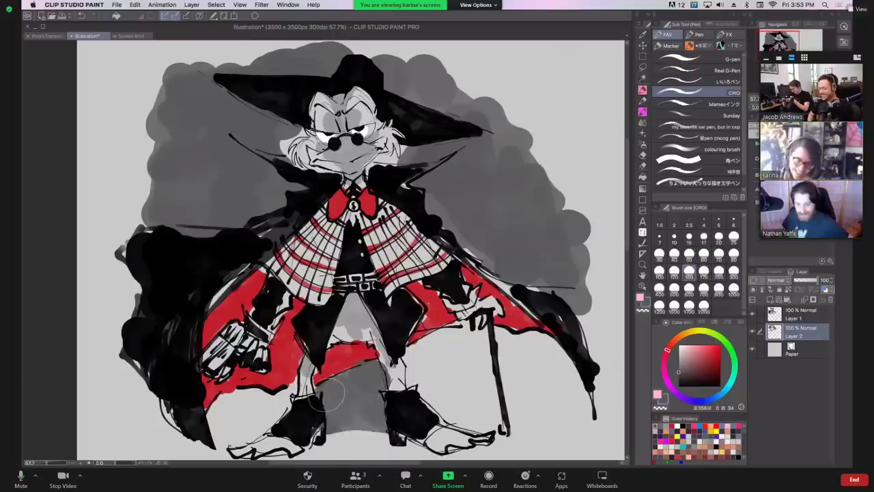
mouse_move(266, 389)
mouse_down()
mouse_move(280, 404)
mouse_move(212, 415)
mouse_move(256, 434)
mouse_move(219, 424)
mouse_move(225, 400)
mouse_move(267, 410)
mouse_up()
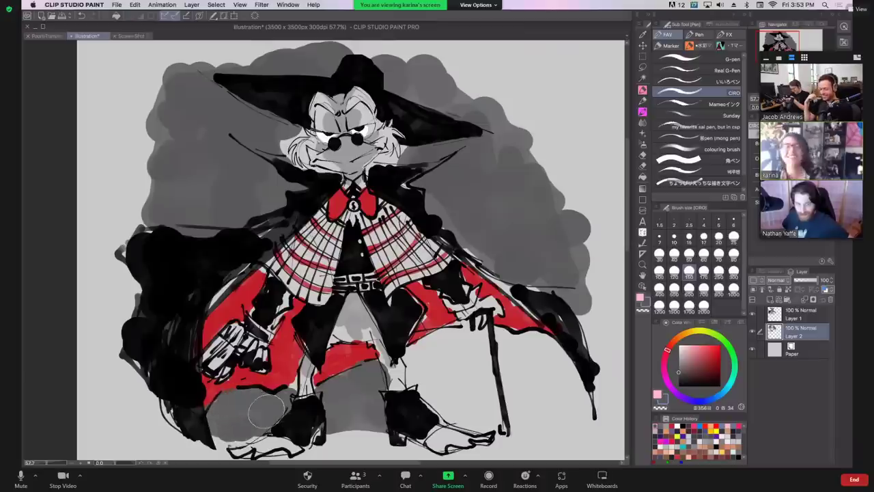
mouse_move(438, 386)
mouse_down()
mouse_move(441, 396)
mouse_move(423, 362)
mouse_move(427, 348)
mouse_move(461, 372)
mouse_move(444, 410)
mouse_move(478, 382)
mouse_move(505, 414)
mouse_move(481, 338)
mouse_move(505, 339)
mouse_move(546, 345)
mouse_move(522, 409)
mouse_move(496, 355)
mouse_move(536, 396)
mouse_move(564, 393)
mouse_move(492, 418)
mouse_move(424, 361)
mouse_move(453, 351)
mouse_move(499, 389)
mouse_move(569, 399)
mouse_up()
mouse_move(348, 390)
mouse_down()
mouse_move(355, 406)
mouse_move(344, 410)
mouse_up()
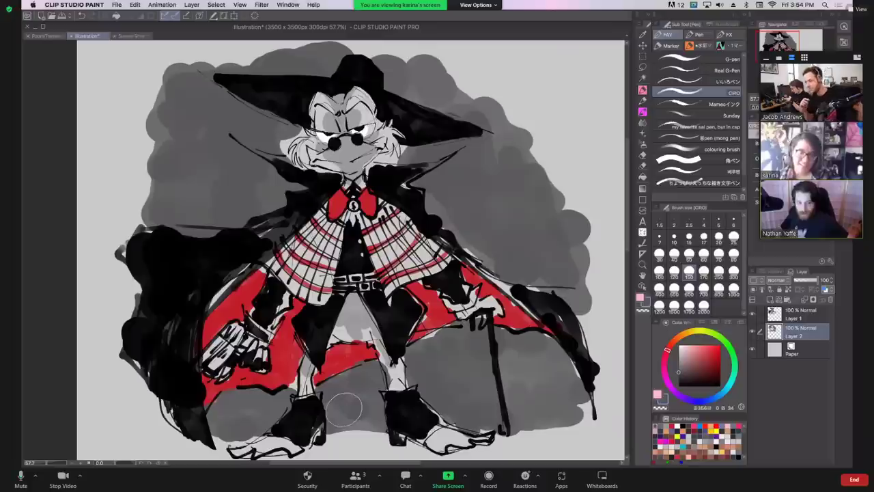
Widen the grey backdrop toward both sides of the canvas with brush size 600, undoing a first stroke made with a larger brush.
click(718, 288)
drag(161, 395, 130, 123)
key(ctrl+z)
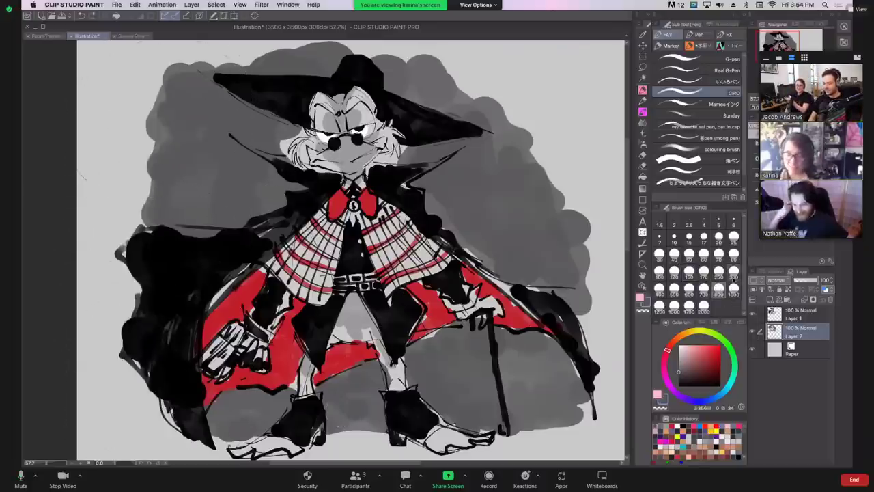
click(734, 276)
click(734, 290)
click(689, 290)
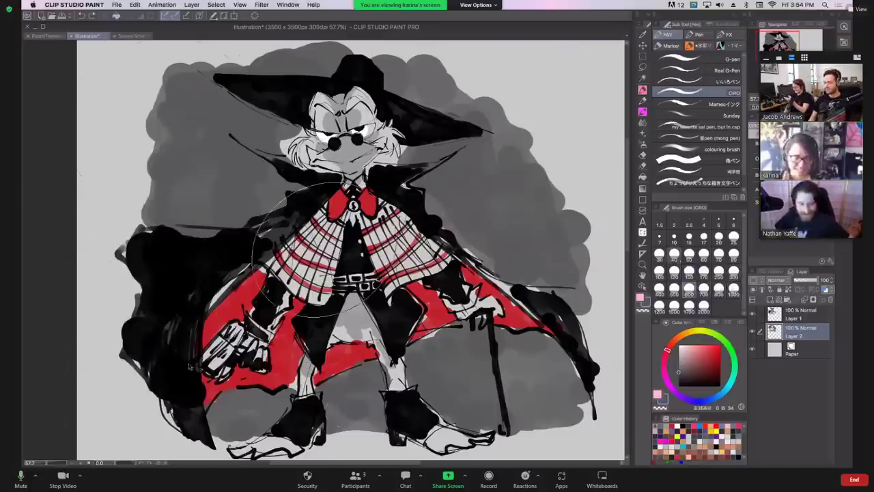
mouse_move(155, 394)
mouse_down()
mouse_move(153, 177)
mouse_move(157, 369)
mouse_move(143, 145)
mouse_move(137, 210)
mouse_move(147, 379)
mouse_move(139, 158)
mouse_move(125, 331)
mouse_move(123, 123)
mouse_up()
mouse_move(559, 120)
mouse_down()
mouse_move(573, 290)
mouse_move(546, 106)
mouse_move(538, 164)
mouse_move(522, 103)
mouse_move(501, 89)
mouse_move(563, 157)
mouse_move(577, 349)
mouse_up()
Paint a round white moon partly hidden behind the hat brim, undoing a first moon placed in the open sky.
click(734, 272)
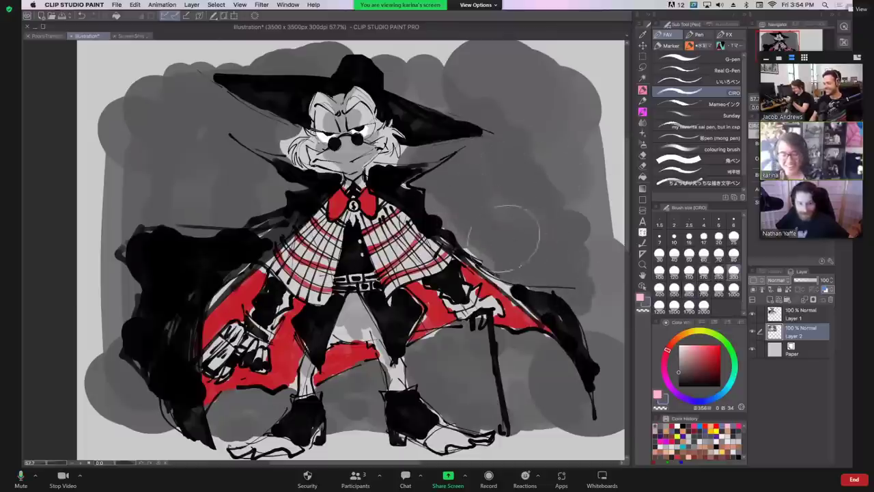
mouse_move(543, 155)
mouse_down()
mouse_move(591, 244)
mouse_move(564, 171)
mouse_move(529, 183)
mouse_move(499, 154)
mouse_move(512, 150)
mouse_move(526, 178)
mouse_move(518, 165)
mouse_up()
click(679, 345)
click(732, 256)
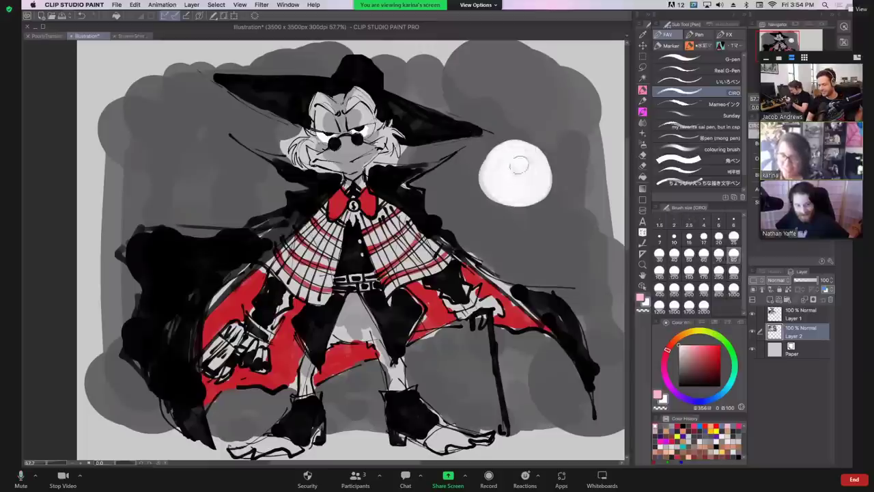
key(super+z)
key(super+z)
mouse_move(437, 106)
mouse_down()
mouse_move(416, 86)
mouse_move(431, 109)
mouse_move(426, 91)
mouse_move(452, 102)
mouse_move(430, 102)
mouse_move(441, 103)
mouse_move(430, 93)
mouse_move(466, 102)
mouse_move(447, 93)
mouse_move(454, 106)
mouse_move(451, 94)
mouse_move(403, 99)
mouse_up()
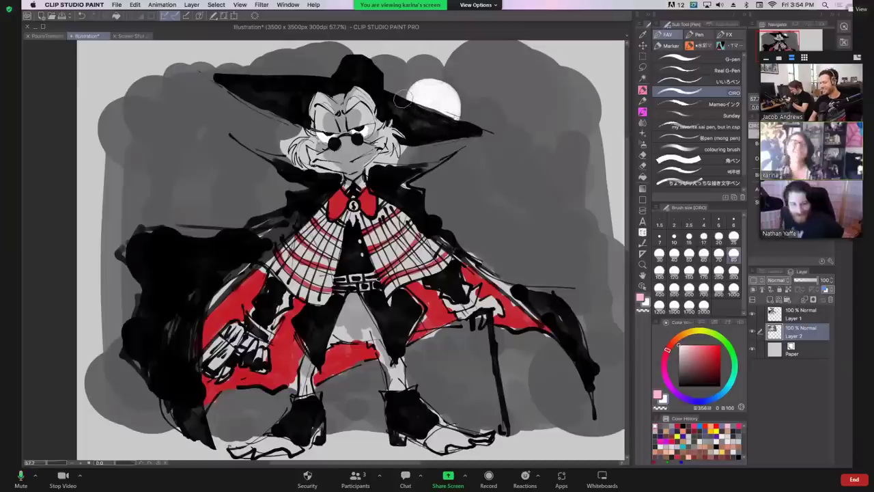
Return to the dark backdrop grey and fill the light gaps beside the whiskers between the hat brim and the cloak collar.
click(660, 425)
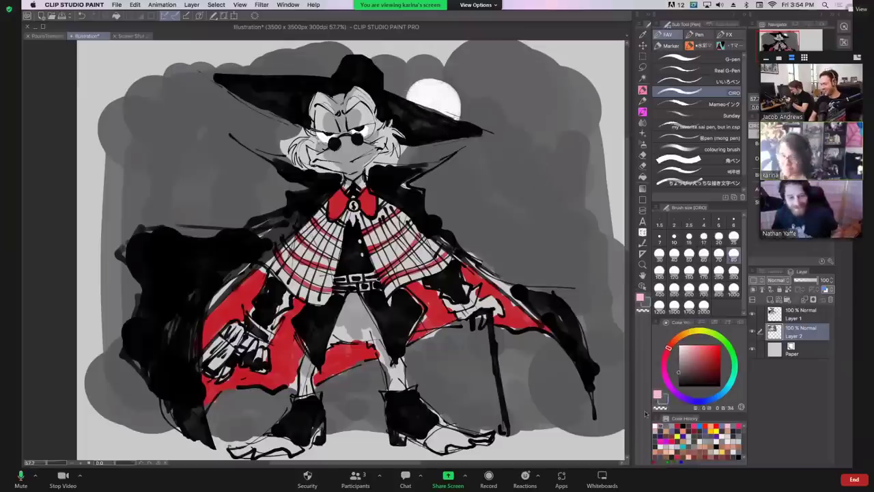
mouse_move(273, 157)
mouse_down()
mouse_move(300, 130)
mouse_move(290, 161)
mouse_move(304, 173)
mouse_move(289, 153)
mouse_move(295, 162)
mouse_up()
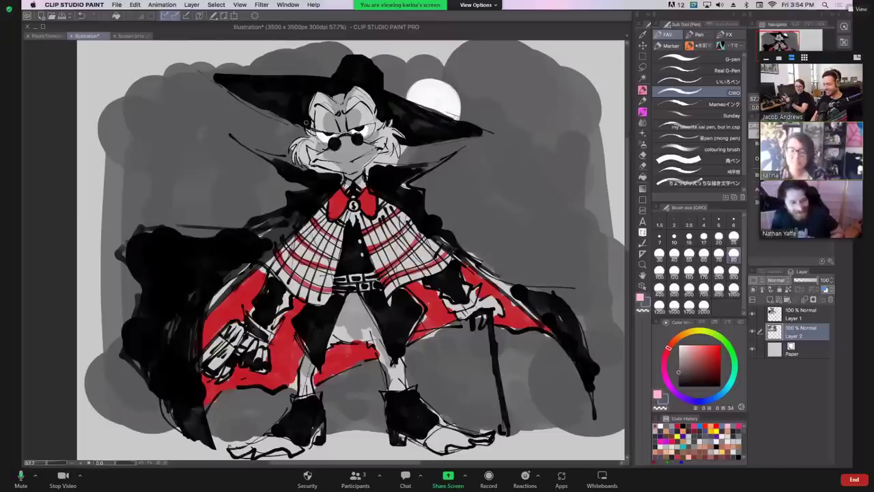
mouse_move(394, 147)
mouse_down()
mouse_move(390, 159)
mouse_move(415, 146)
mouse_up()
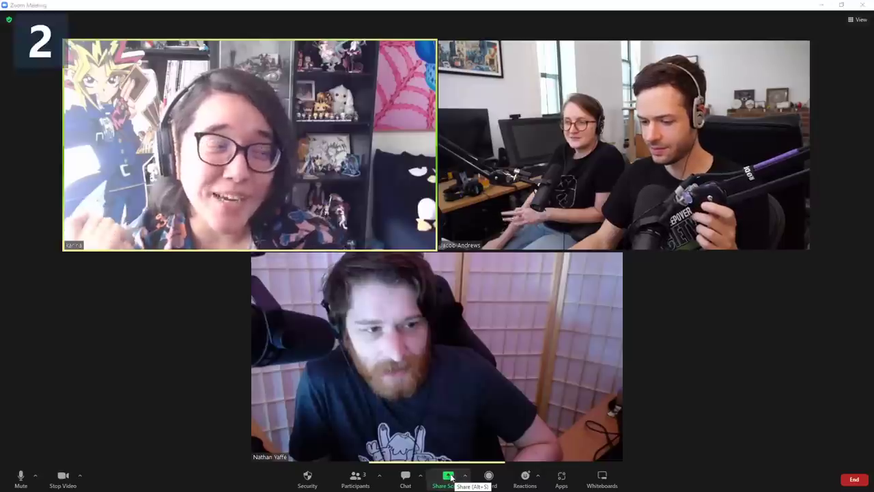
Start a Zoom screen share showing the blank Clip Studio Paint canvas and make Layer 1 the active layer.
click(448, 476)
click(480, 301)
click(620, 338)
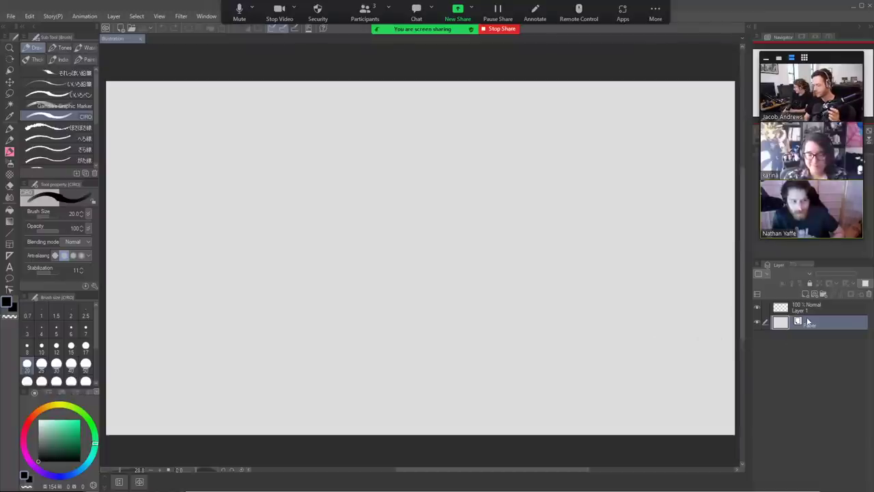
click(808, 310)
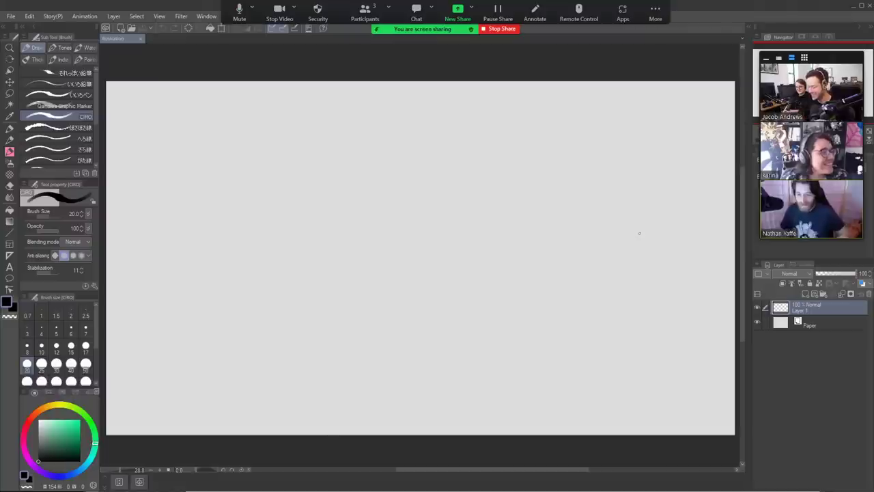
drag(381, 287, 474, 230)
key(ctrl+z)
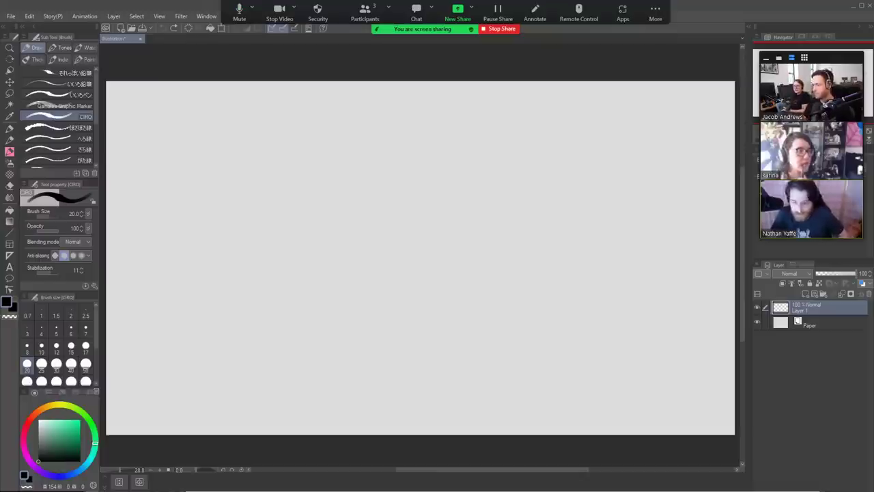
click(457, 290)
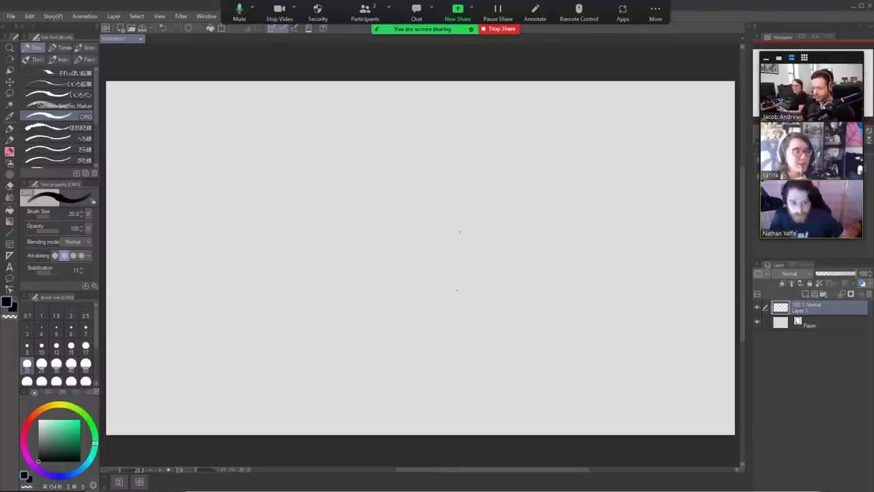
key(ctrl+z)
mouse_move(409, 316)
mouse_down()
mouse_move(470, 293)
mouse_move(443, 327)
mouse_up()
key(ctrl+z)
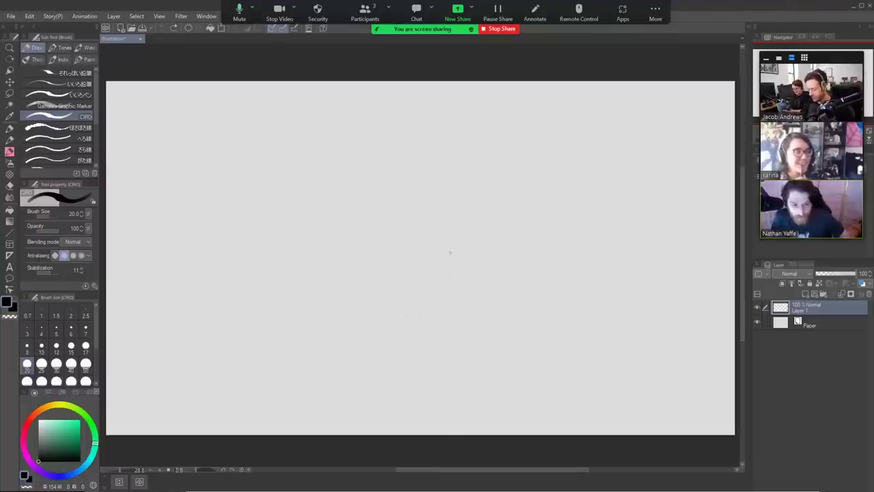
Set the brush size to 25 and sketch a wide oval outline in the middle of the canvas, undoing the unsatisfactory curve attempts.
key(bracketright)
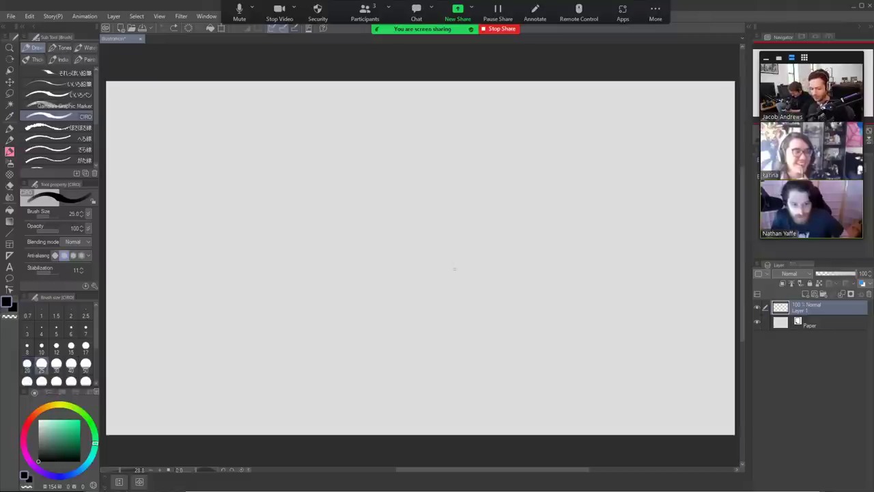
mouse_move(457, 296)
mouse_down()
mouse_move(411, 297)
mouse_move(434, 222)
mouse_move(514, 239)
mouse_move(450, 309)
mouse_up()
key(ctrl+z)
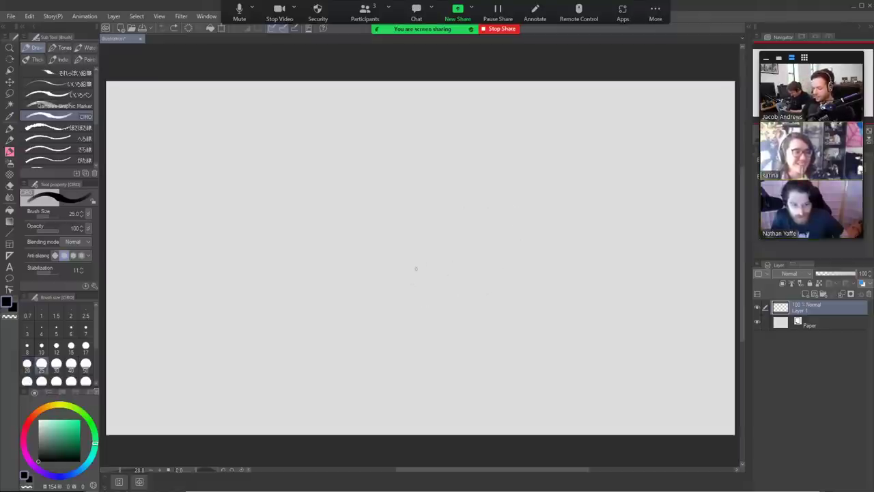
drag(443, 308, 364, 251)
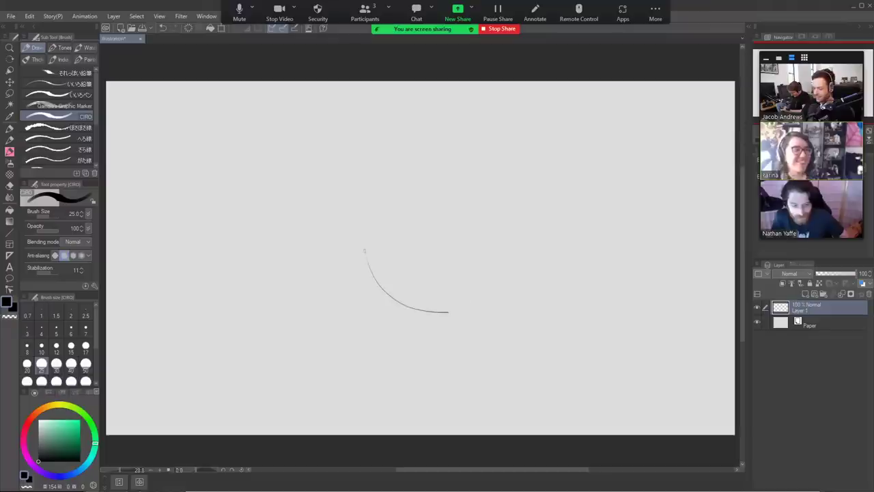
drag(381, 280, 412, 177)
key(ctrl+z)
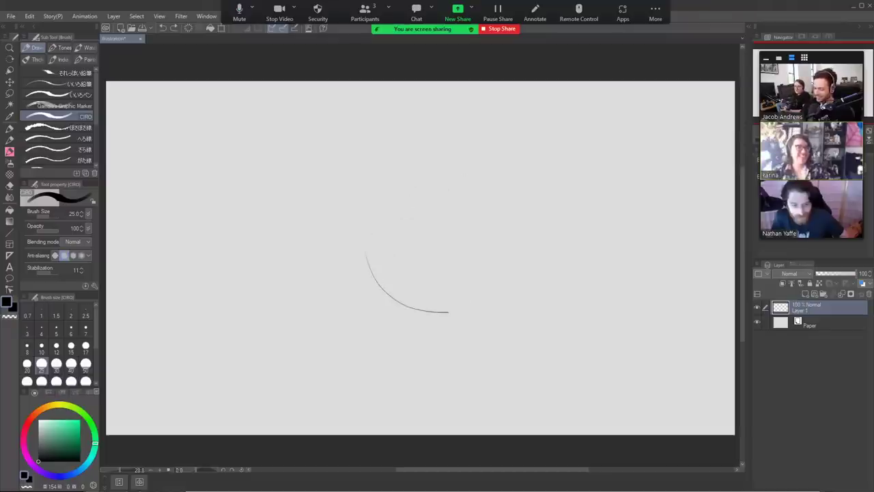
mouse_move(367, 236)
mouse_down()
mouse_move(419, 170)
mouse_move(497, 206)
mouse_move(502, 271)
mouse_up()
key(ctrl+z)
mouse_move(413, 167)
mouse_down()
mouse_move(539, 231)
mouse_move(538, 261)
mouse_move(448, 313)
mouse_move(421, 310)
mouse_move(463, 179)
mouse_move(523, 205)
mouse_move(497, 304)
mouse_up()
key(ctrl+z)
key(ctrl+z)
key(ctrl+z)
key(ctrl+z)
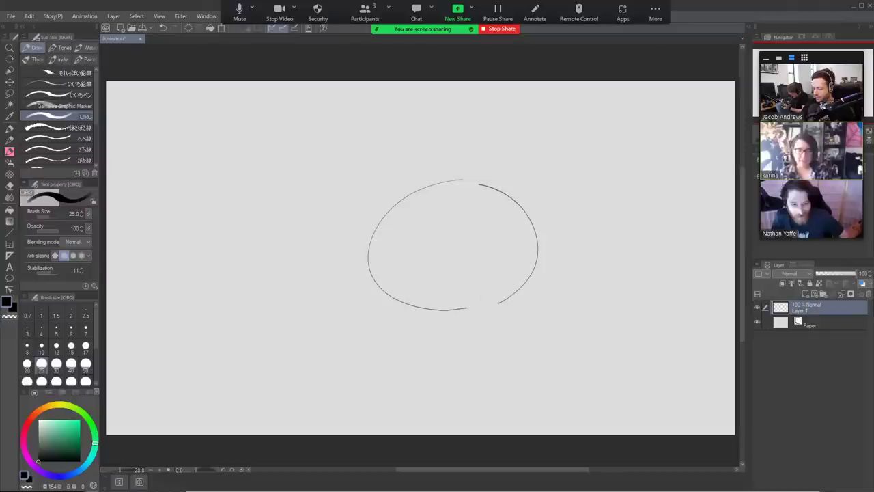
Sketch a curved, tapering arm-like shape rising leftward from the oval's upper-left edge, undoing a first, lower line.
drag(362, 242, 295, 211)
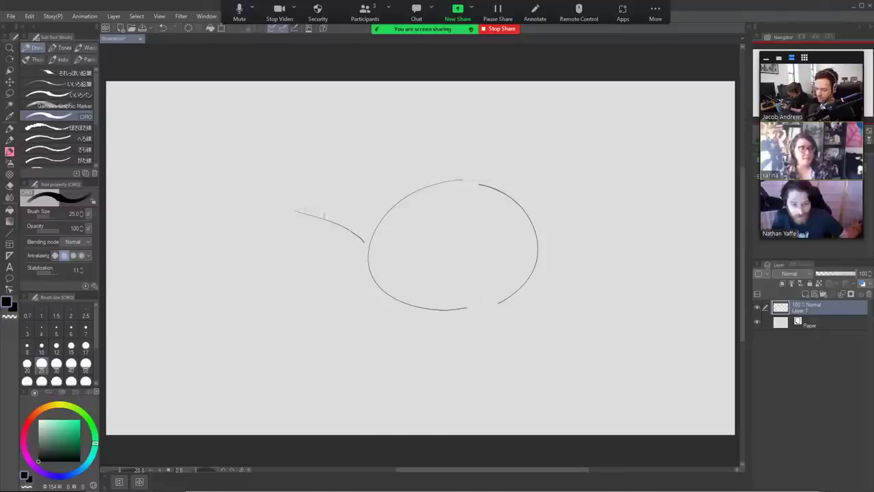
key(ctrl+z)
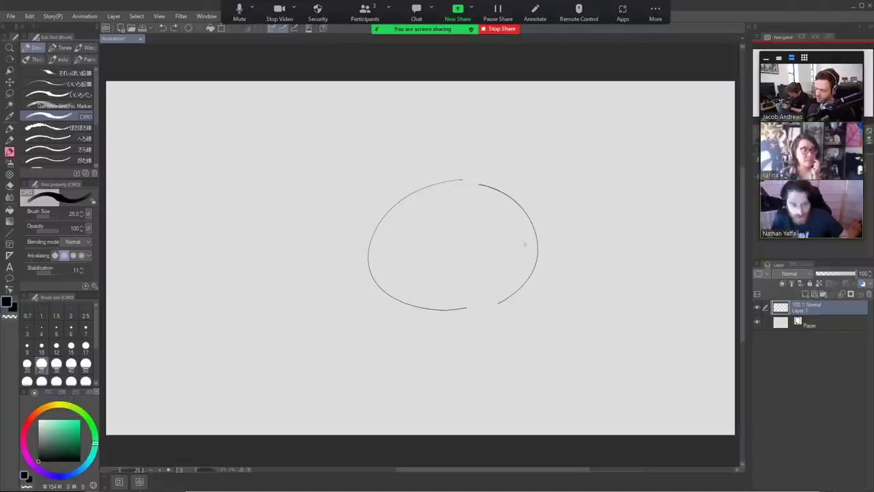
mouse_move(375, 224)
mouse_down()
mouse_move(341, 185)
mouse_move(312, 175)
mouse_move(328, 155)
mouse_move(418, 183)
mouse_up()
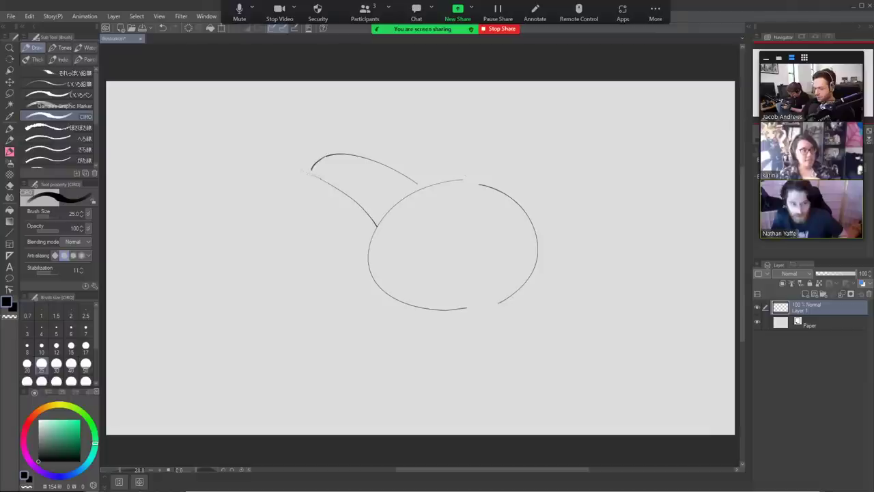
Draw a thin slanted bar across the arm's tip and a pointed spike above it, redoing the bar's lower edge and cleaning up its end.
mouse_move(310, 175)
mouse_down()
mouse_move(286, 167)
mouse_move(330, 188)
mouse_up()
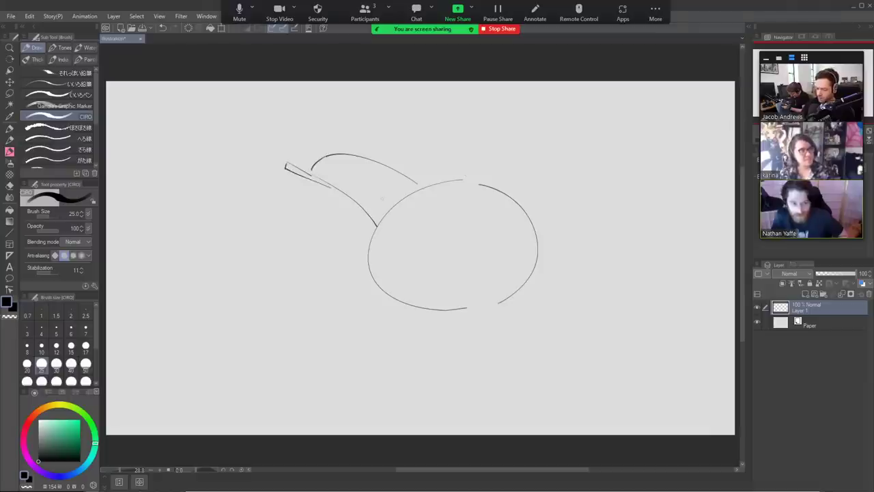
key(ctrl+z)
drag(283, 166, 335, 197)
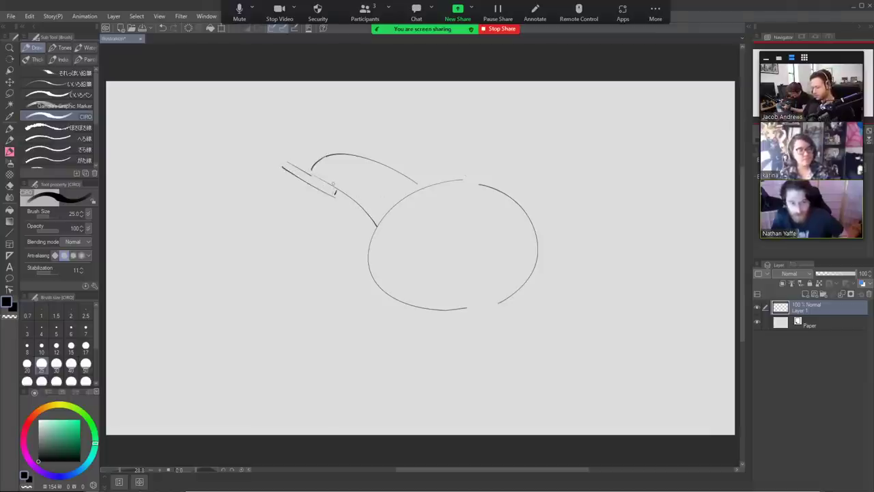
drag(311, 167, 328, 163)
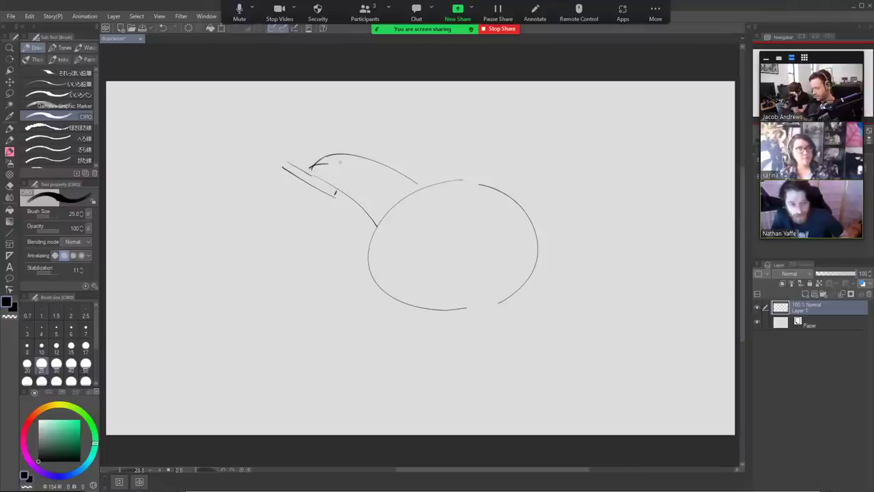
mouse_move(313, 164)
mouse_down()
mouse_move(360, 125)
mouse_move(350, 151)
mouse_up()
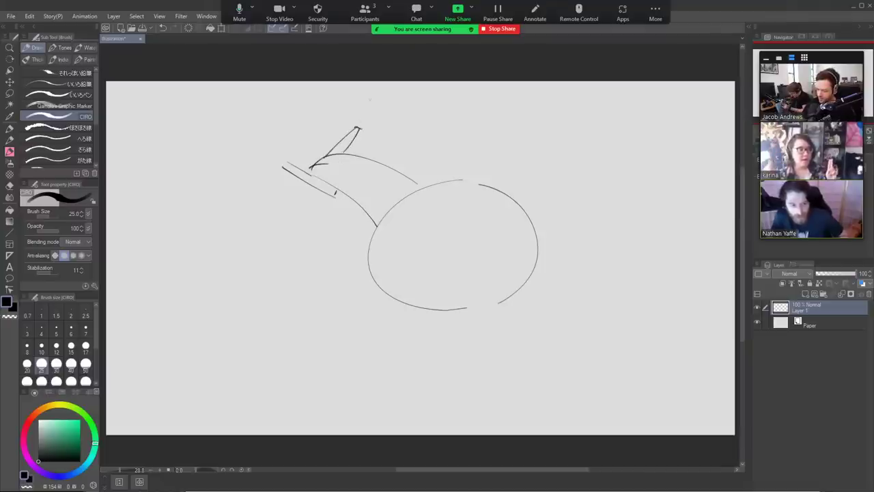
key(e)
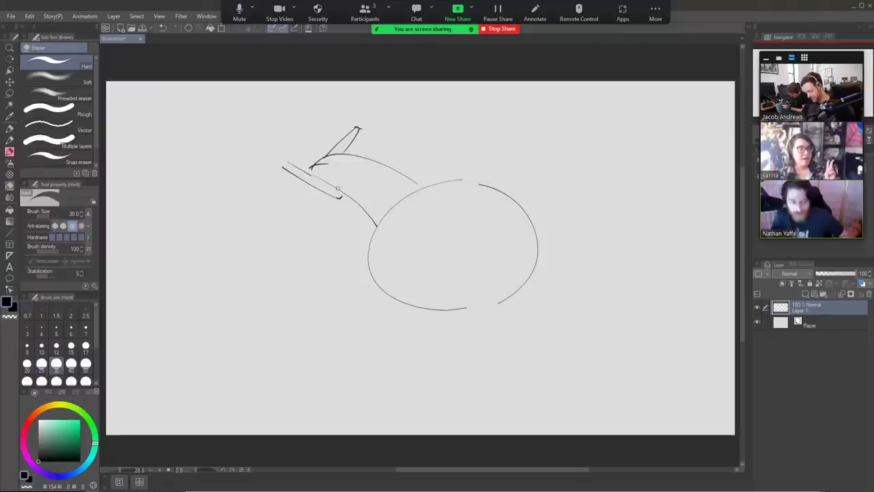
key(p)
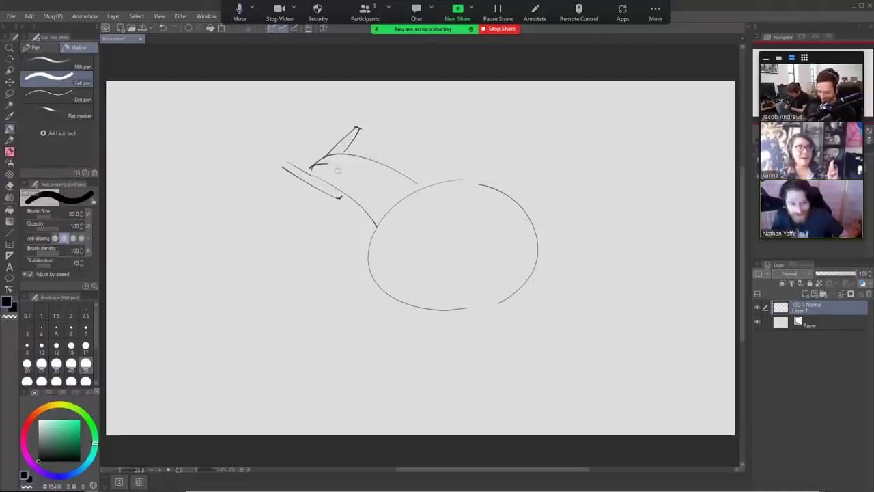
Sketch the four-sided outline of a widening panel extending down and left from the slanted bar, redrawing its right edge once.
key(b)
drag(303, 179, 205, 262)
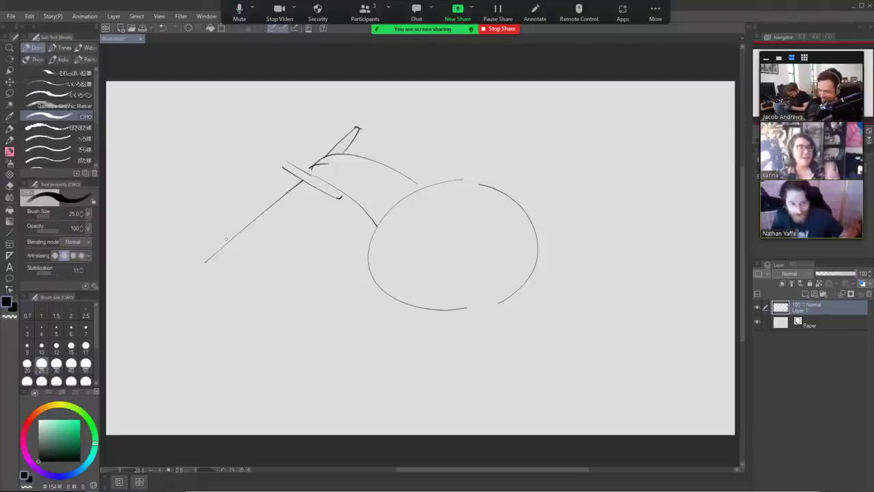
drag(324, 190, 280, 312)
key(ctrl+z)
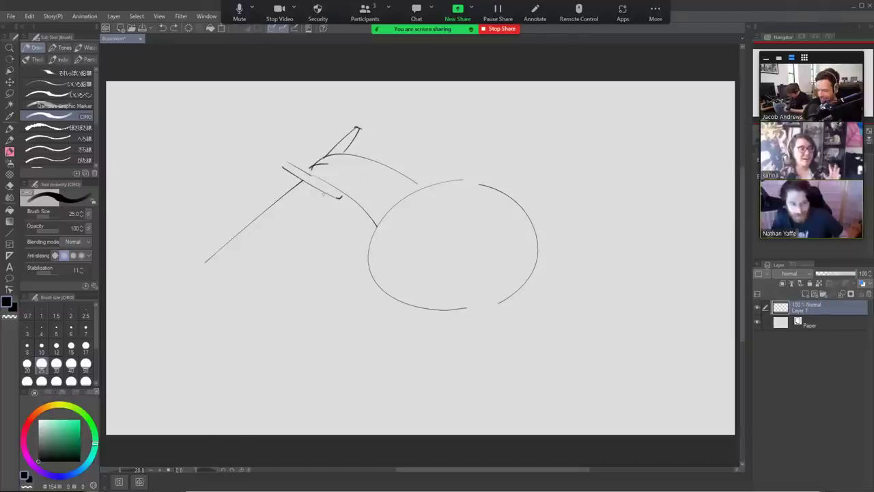
drag(323, 193, 274, 296)
drag(206, 261, 205, 313)
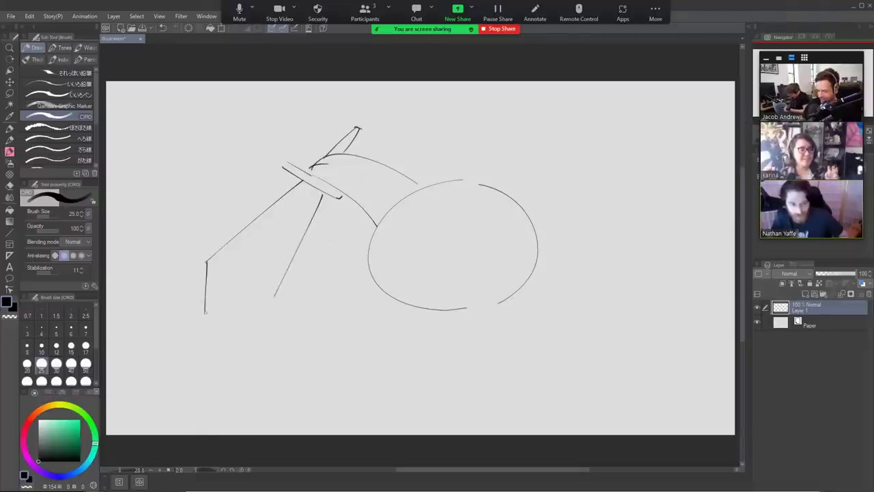
drag(274, 297, 204, 321)
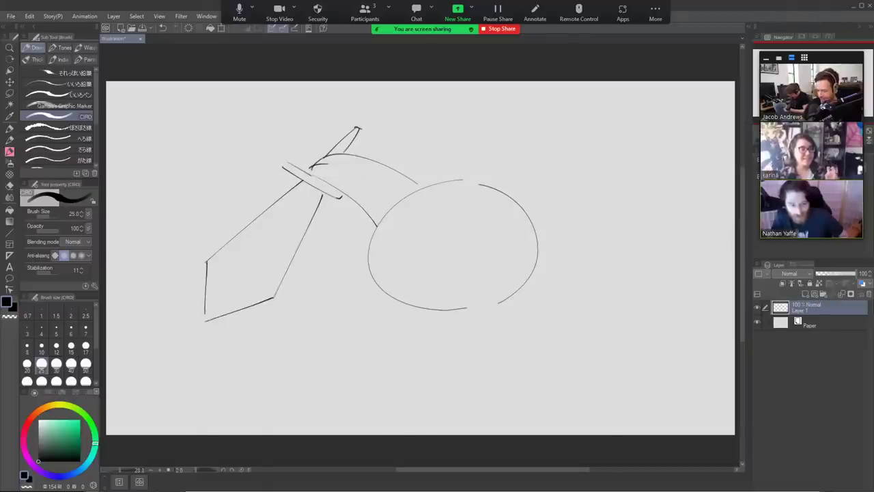
Draw inner edges that give the widening panel a box-like end face, redoing misplaced lines, and add jagged notches along its lower edge.
drag(205, 260, 264, 254)
mouse_move(272, 299)
mouse_down()
mouse_move(262, 256)
mouse_move(310, 192)
mouse_up()
key(ctrl+z)
drag(263, 255, 313, 187)
key(ctrl+z)
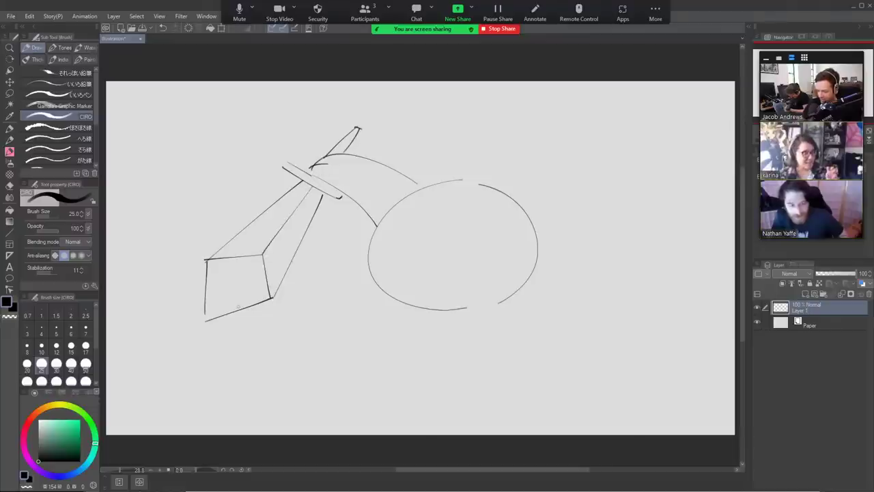
mouse_move(240, 309)
mouse_down()
mouse_move(242, 293)
mouse_move(248, 307)
mouse_move(264, 300)
mouse_up()
Close the open left end of the slanted bar and add small V-shaped marks along the upper and inner edges of the panel.
key(e)
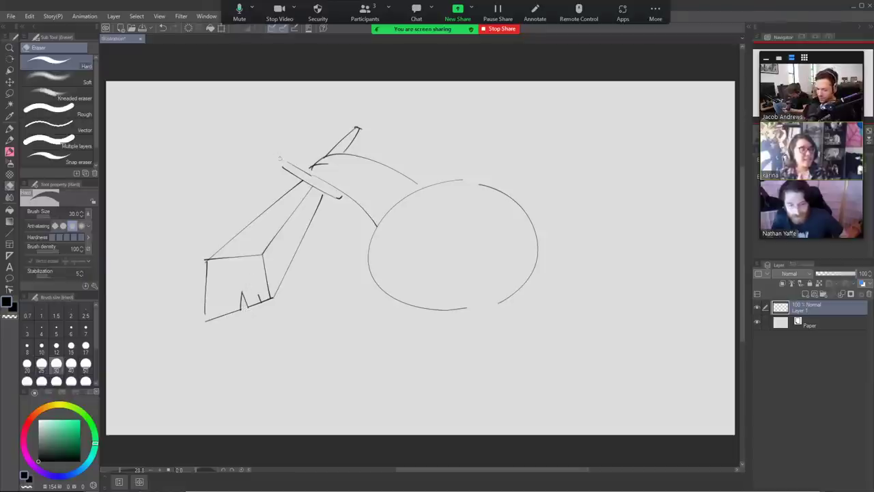
key(p)
drag(283, 166, 287, 162)
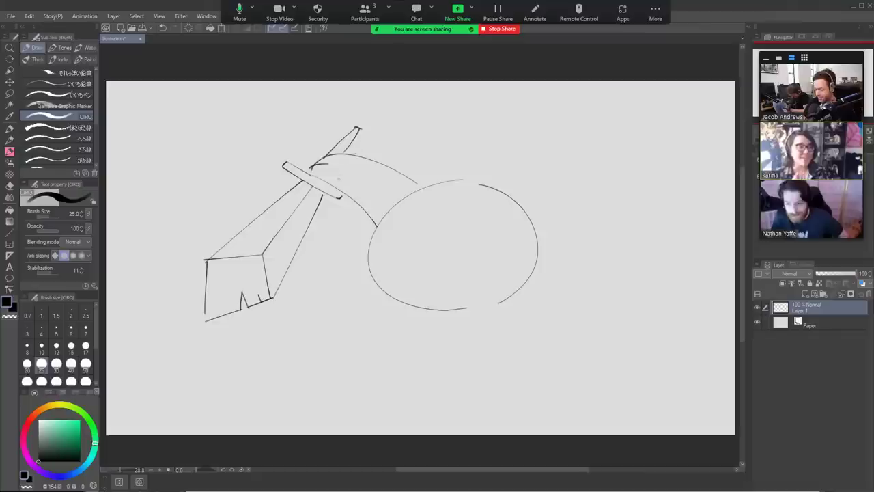
mouse_move(245, 226)
mouse_down()
mouse_move(297, 215)
mouse_move(304, 204)
mouse_up()
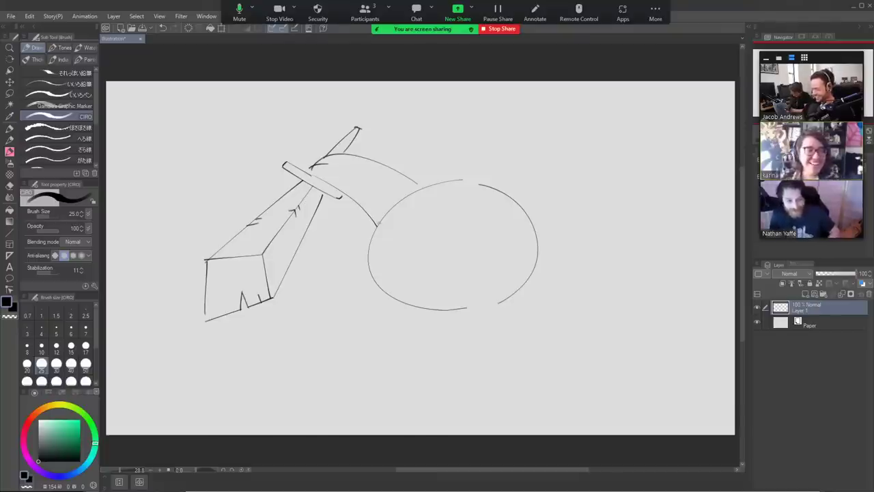
Draw the left, top and upper-right contour of a larger rounded body over the oval, undoing two left-side attempts.
drag(391, 206, 369, 318)
key(ctrl+z)
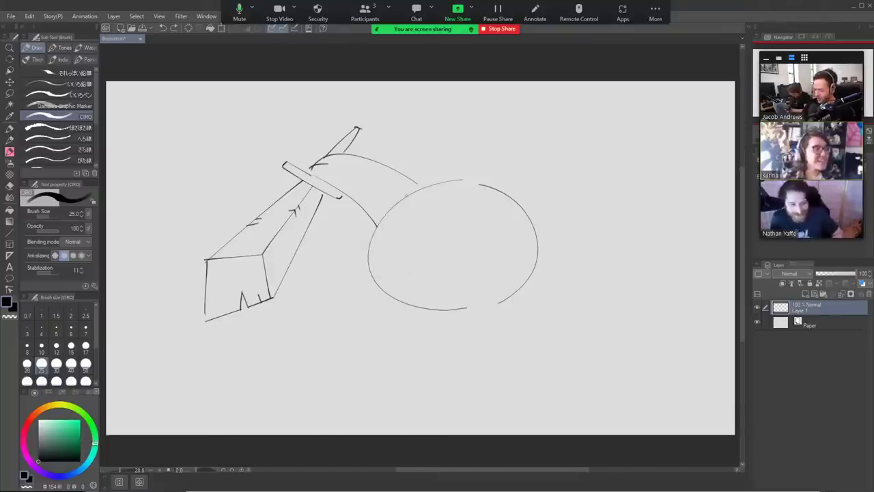
mouse_move(394, 205)
mouse_down()
mouse_move(379, 283)
mouse_move(395, 311)
mouse_up()
key(ctrl+z)
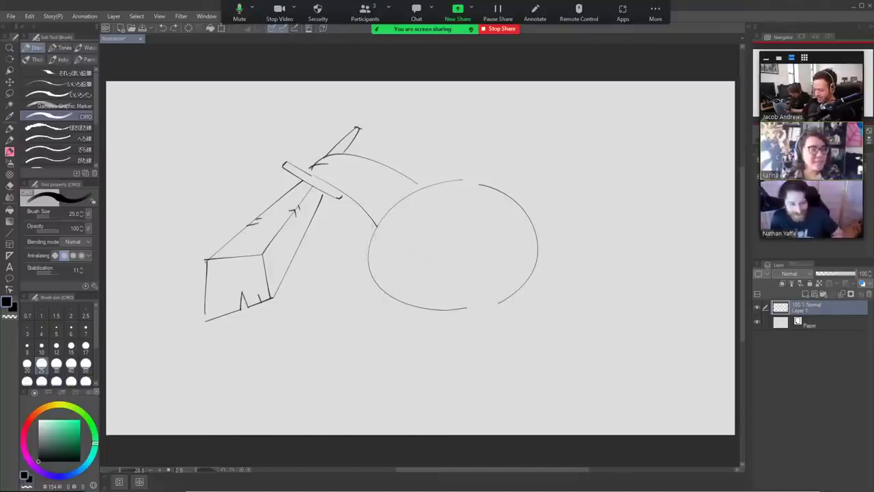
mouse_move(394, 205)
mouse_down()
mouse_move(379, 281)
mouse_move(394, 316)
mouse_up()
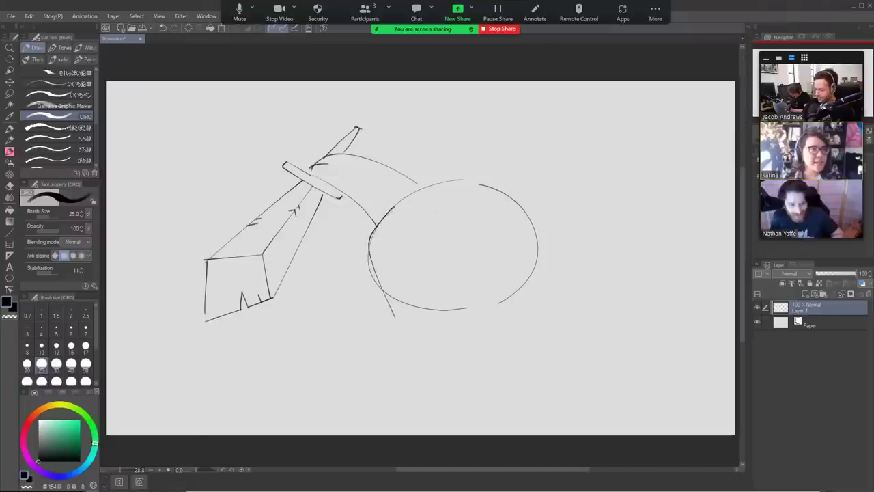
mouse_move(385, 216)
mouse_down()
mouse_move(462, 180)
mouse_move(533, 203)
mouse_move(548, 271)
mouse_up()
Draw the bottom and lower-right contour of the larger rounded body below the oval, redrawing each curve once.
drag(390, 310, 463, 349)
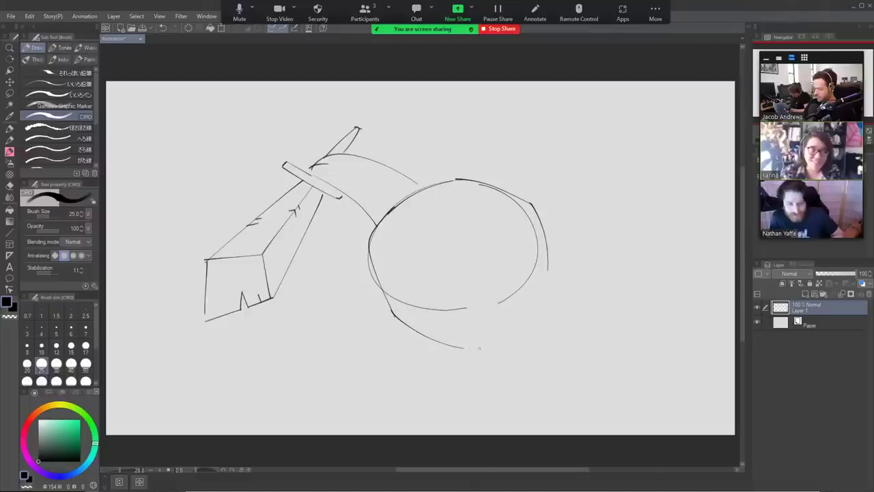
key(ctrl+z)
drag(391, 311, 474, 346)
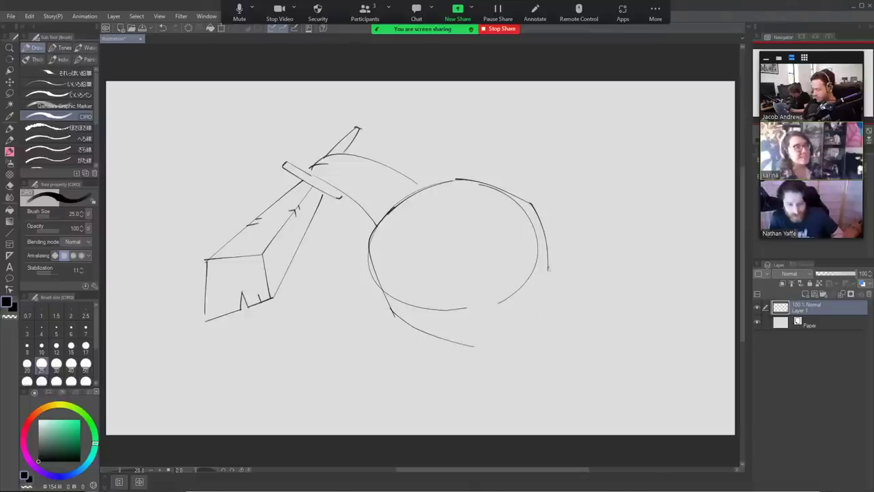
mouse_move(548, 269)
mouse_down()
mouse_move(545, 306)
mouse_move(496, 334)
mouse_up()
key(ctrl+z)
drag(548, 277, 487, 343)
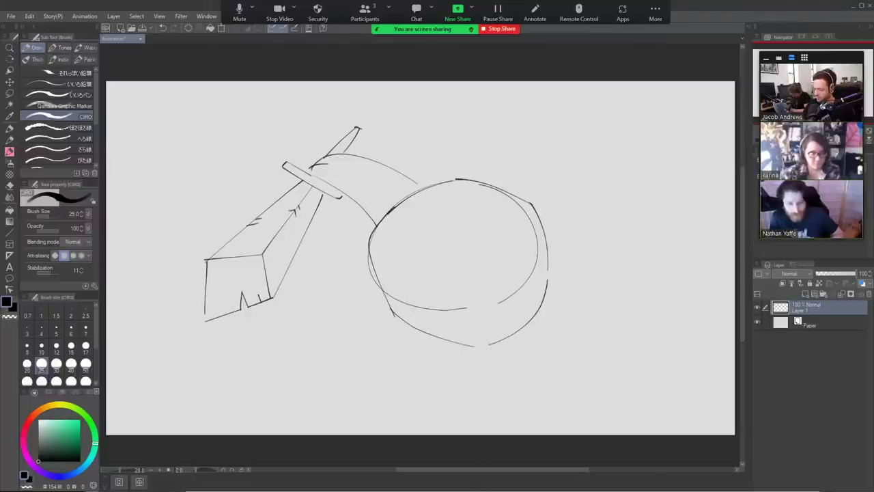
Erase the old oval's right, left and lower lines inside the rounded body with the Hard eraser at size 50.
key(e)
key(bracketright)
key(bracketright)
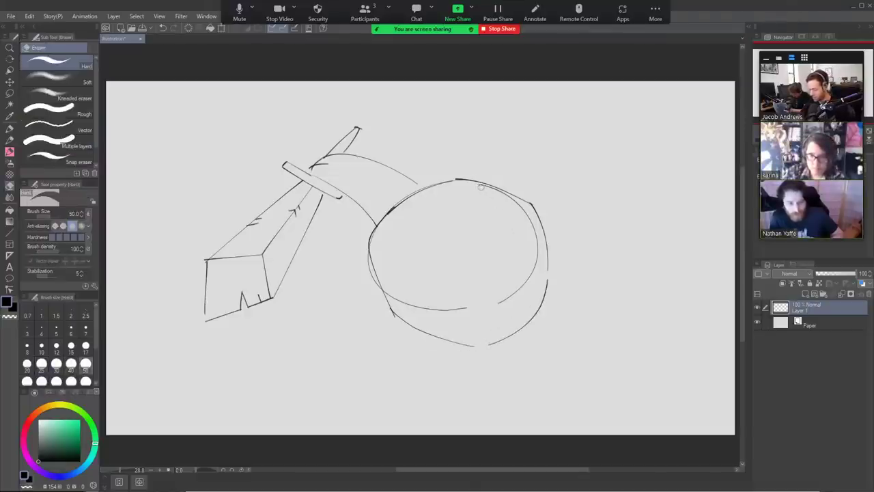
mouse_move(494, 190)
mouse_down()
mouse_move(536, 239)
mouse_move(534, 269)
mouse_move(504, 298)
mouse_up()
mouse_move(364, 246)
mouse_down()
mouse_move(391, 298)
mouse_move(385, 289)
mouse_move(396, 300)
mouse_move(464, 310)
mouse_up()
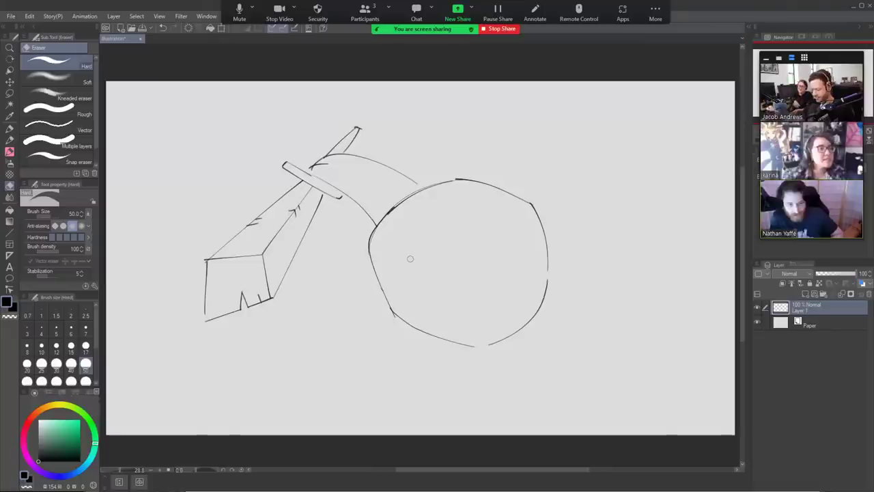
Draw a wavy pointed flap over the body's upper-left edge and erase the body outline that overlaps it.
key(b)
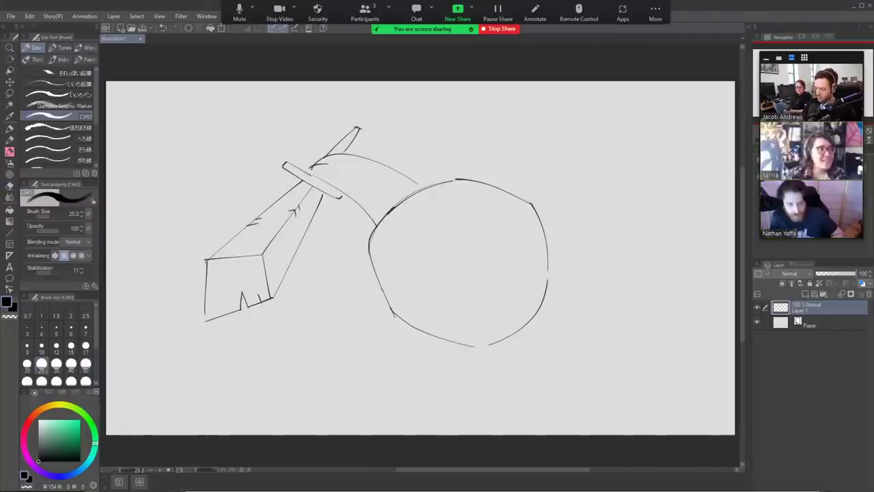
mouse_move(431, 251)
mouse_down()
mouse_move(395, 256)
mouse_move(415, 238)
mouse_move(387, 192)
mouse_move(422, 209)
mouse_move(387, 222)
mouse_move(400, 204)
mouse_up()
key(e)
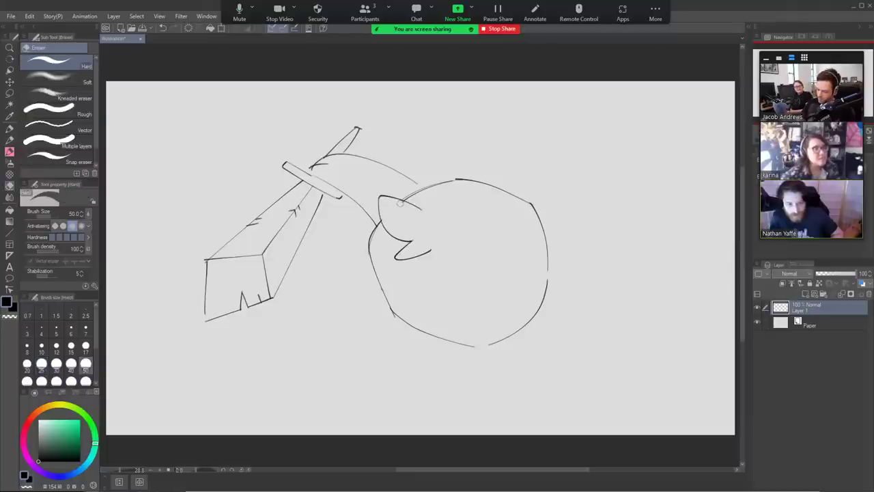
key(p)
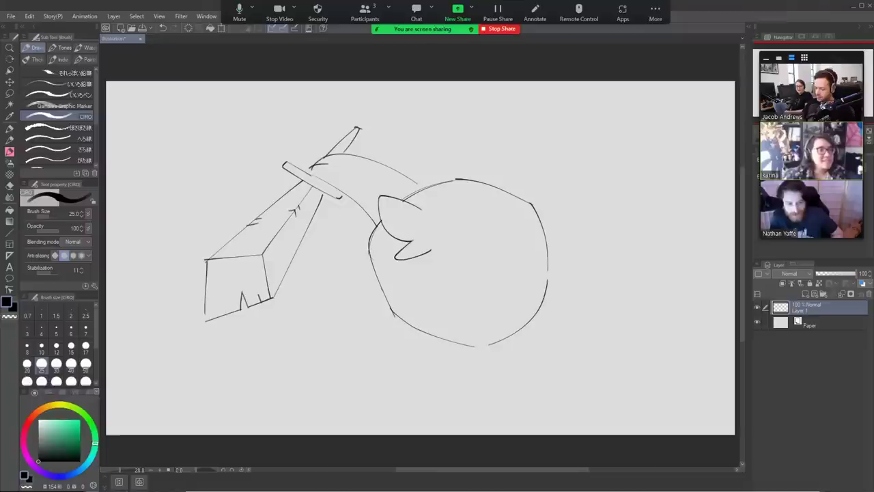
Add a short curve beneath the flap and a long arc from its lower tip down to the body's bottom edge, redrawing the arc once.
drag(371, 261, 396, 242)
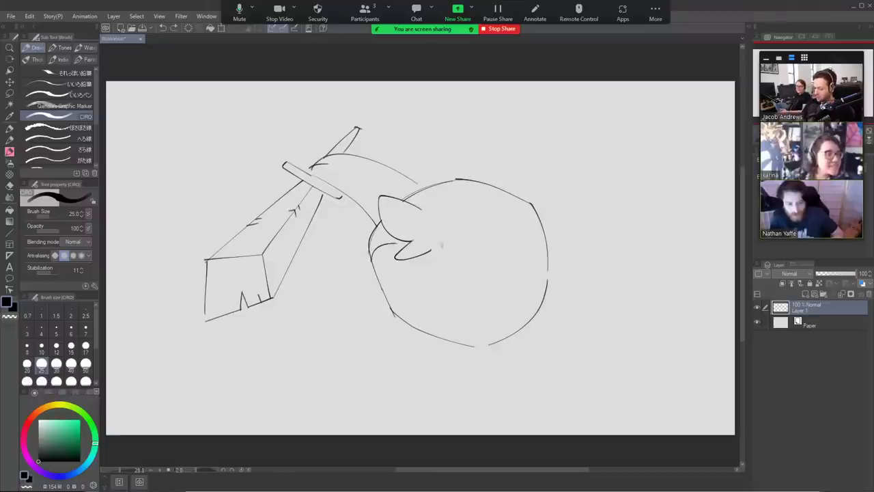
mouse_move(442, 246)
mouse_down()
mouse_move(498, 295)
mouse_move(492, 329)
mouse_up()
drag(439, 250, 487, 335)
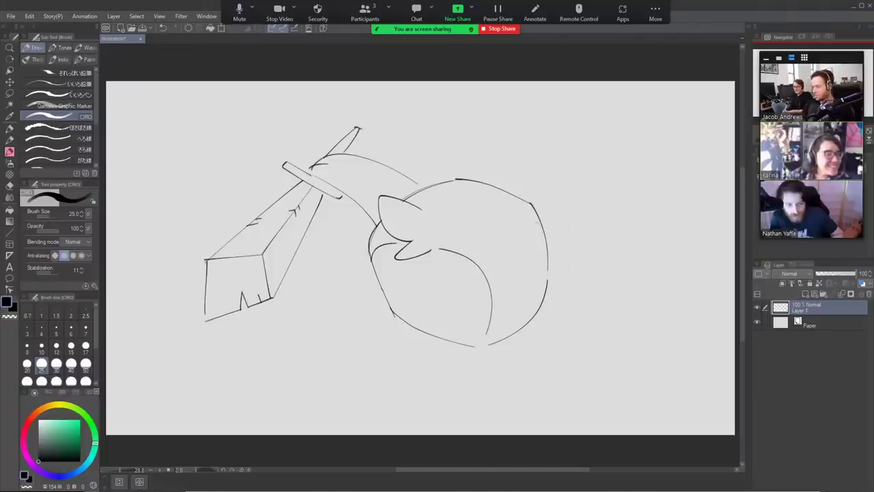
Draw a long pointed ear sticking out from the right side of the rounded head, redrawing it once.
mouse_move(533, 249)
mouse_down()
mouse_move(607, 271)
mouse_move(525, 284)
mouse_move(519, 261)
mouse_up()
key(ctrl+z)
mouse_move(602, 269)
mouse_down()
mouse_move(581, 288)
mouse_move(519, 263)
mouse_up()
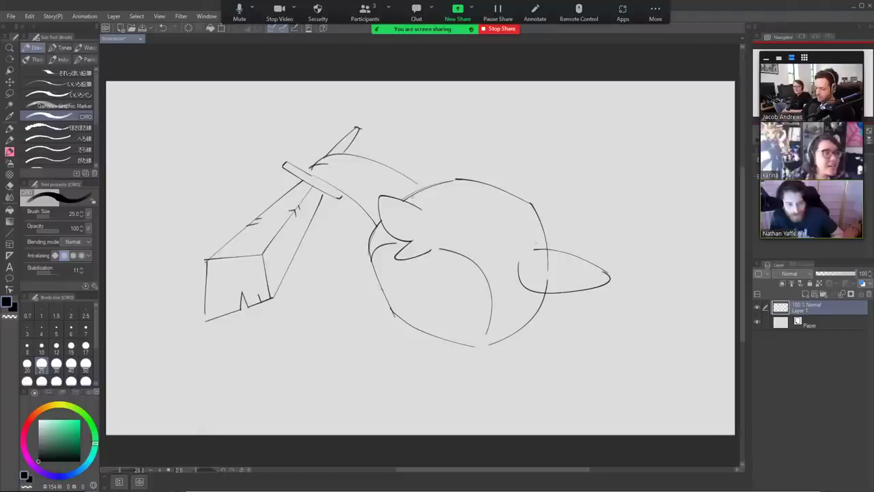
Draw two pointed horns with rounded bases across the head's upper outline, redrawing strokes of each.
mouse_move(411, 195)
mouse_down()
mouse_move(435, 148)
mouse_move(442, 191)
mouse_up()
key(ctrl+z)
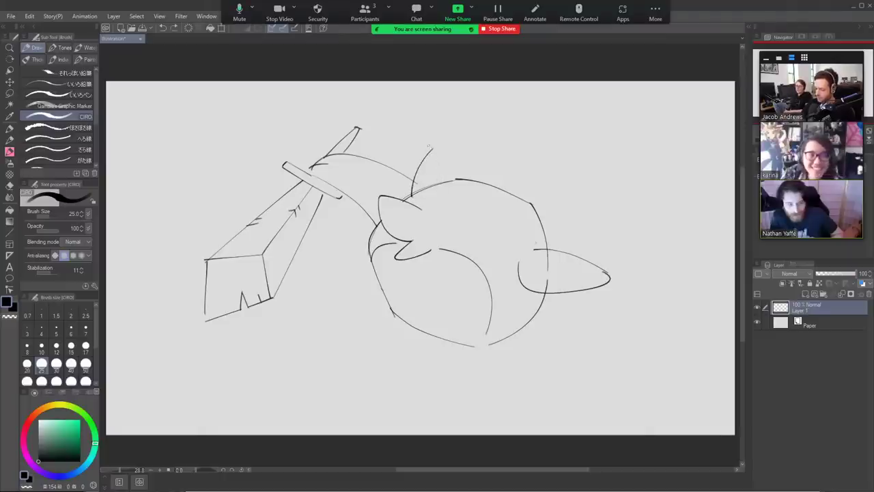
mouse_move(428, 146)
mouse_down()
mouse_move(448, 185)
mouse_move(412, 202)
mouse_up()
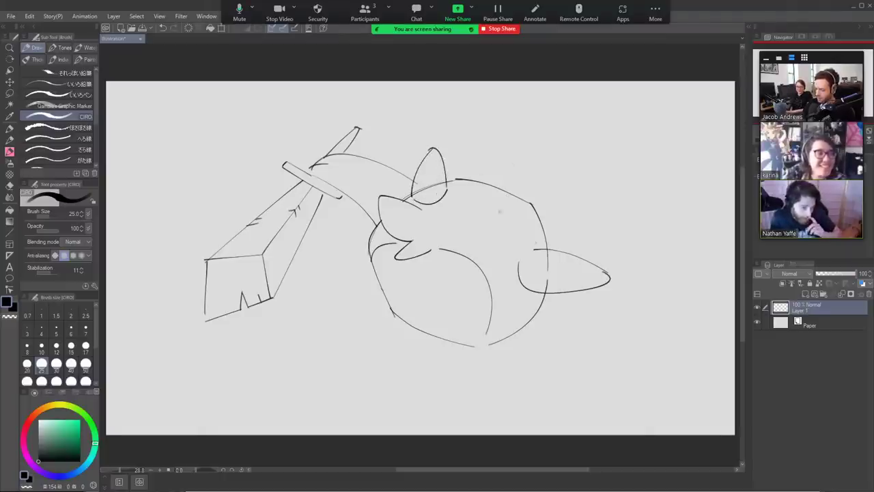
mouse_move(504, 224)
mouse_down()
mouse_move(476, 202)
mouse_move(509, 216)
mouse_move(506, 170)
mouse_move(518, 179)
mouse_move(509, 218)
mouse_up()
key(ctrl+z)
key(ctrl+z)
drag(507, 170, 510, 217)
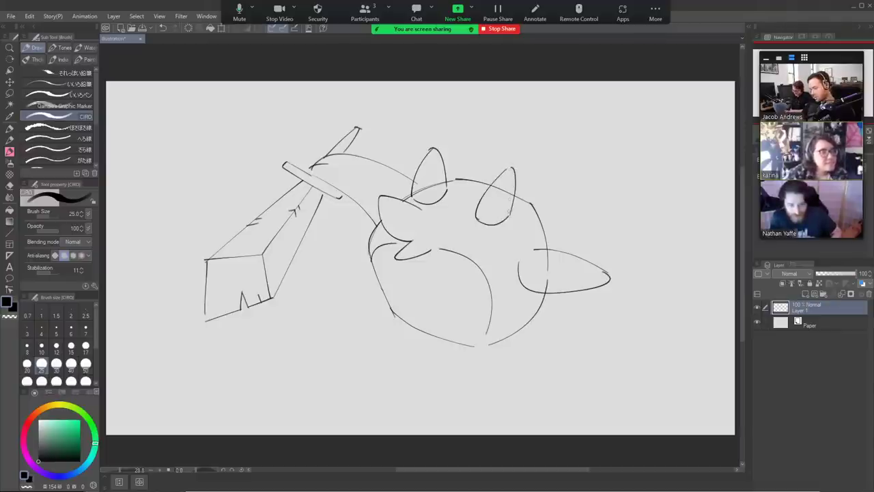
Erase the head outline inside both horns and trim the right horn's tip with the Hard eraser at size 50.
key(e)
drag(417, 194, 440, 185)
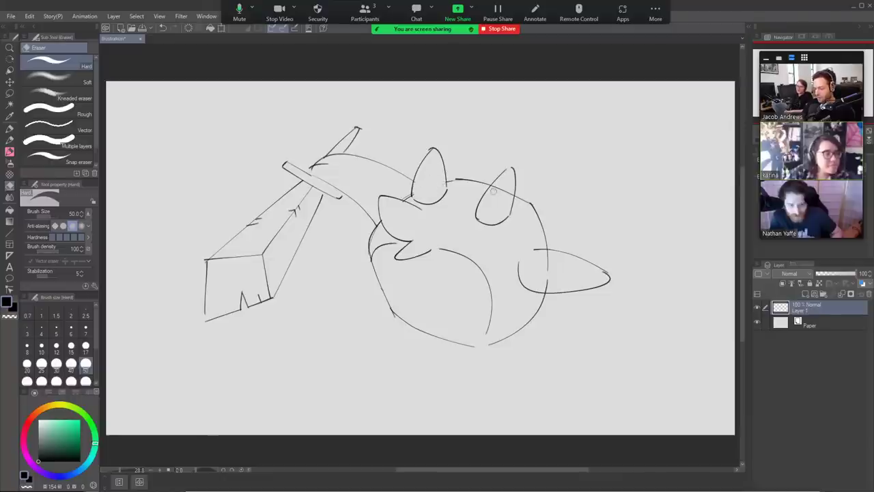
mouse_move(493, 193)
mouse_down()
mouse_move(497, 186)
mouse_move(510, 196)
mouse_move(500, 176)
mouse_move(515, 187)
mouse_up()
key(b)
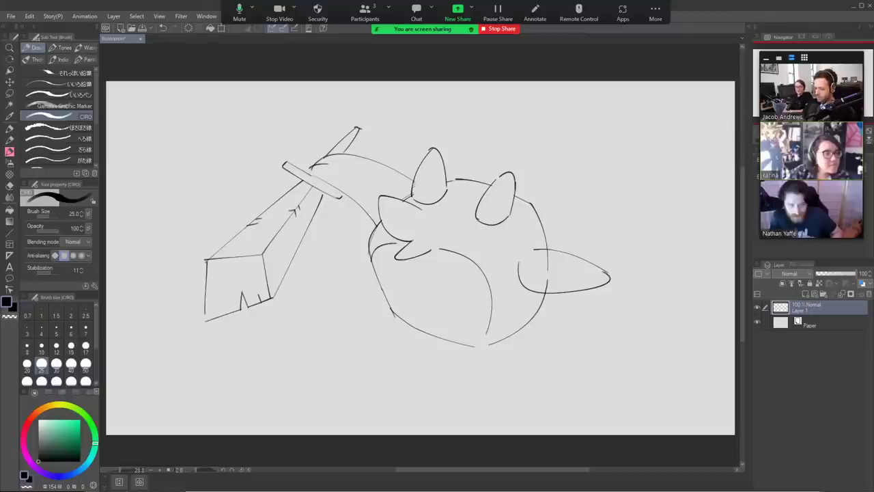
Draw curved bands across both horns with the size 25 brush, redoing the strokes on the right horn.
mouse_move(414, 182)
mouse_down()
mouse_move(448, 188)
mouse_move(442, 162)
mouse_up()
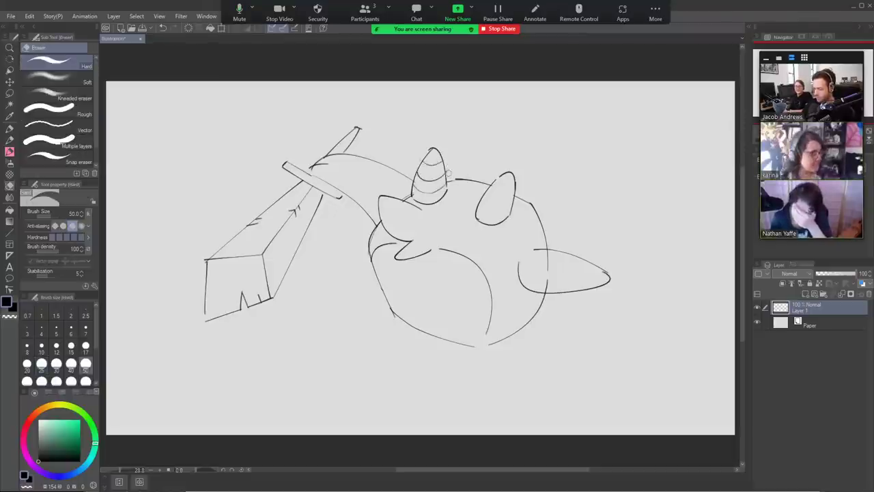
mouse_move(480, 203)
mouse_down()
mouse_move(509, 205)
mouse_move(517, 182)
mouse_up()
key(ctrl+z)
key(ctrl+z)
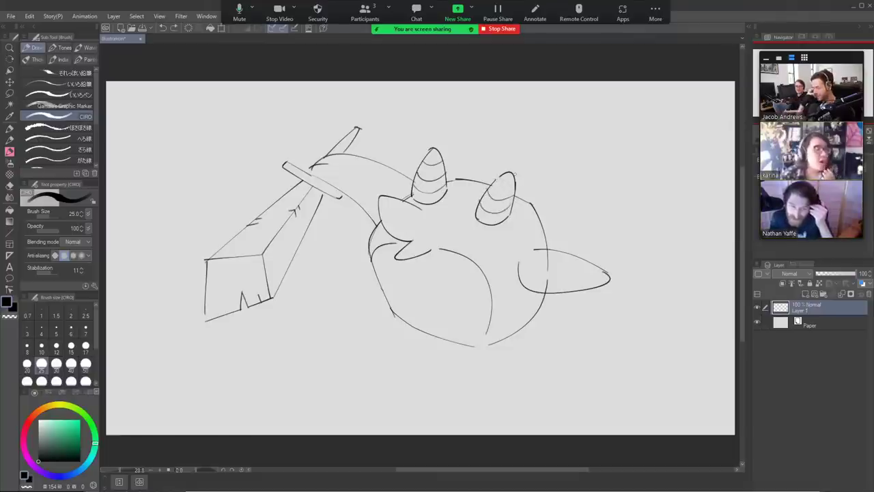
drag(497, 180, 512, 183)
key(ctrl+z)
Erase the head outline where it crosses the pointed ear.
key(e)
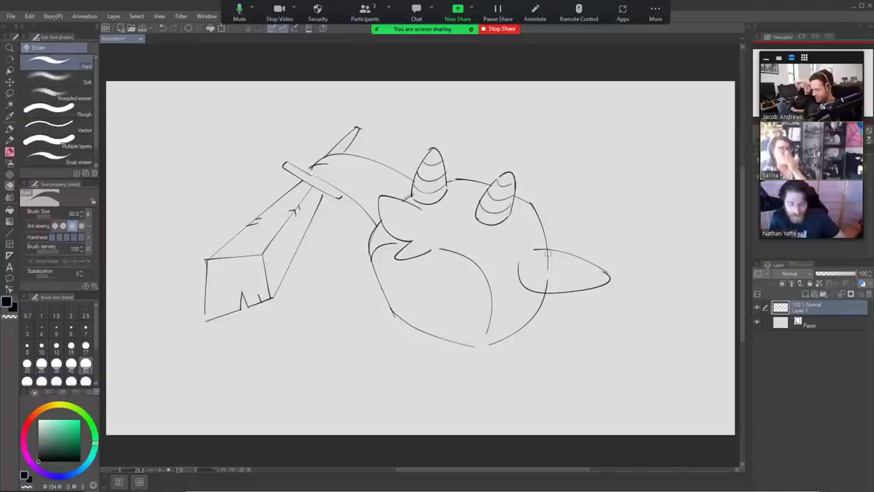
drag(547, 252, 545, 292)
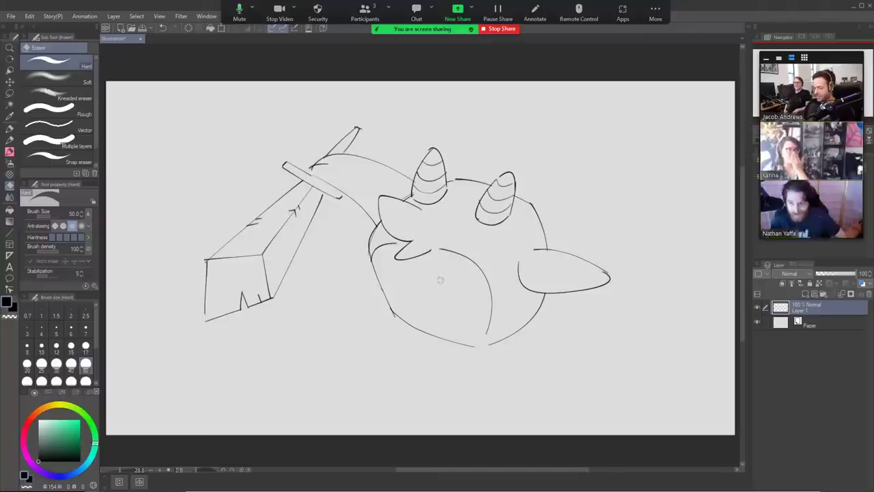
key(b)
Erase the head's lower-left contour and redraw it as a rounder curve down to the chin.
key(e)
mouse_move(373, 261)
mouse_down()
mouse_move(384, 290)
mouse_move(376, 267)
mouse_move(435, 335)
mouse_move(373, 262)
mouse_move(394, 320)
mouse_move(448, 336)
mouse_up()
key(b)
key(ctrl+z)
key(ctrl+z)
key(e)
mouse_move(398, 314)
mouse_down()
mouse_move(452, 339)
mouse_move(399, 313)
mouse_move(425, 336)
mouse_move(479, 346)
mouse_up()
key(p)
key(ctrl+z)
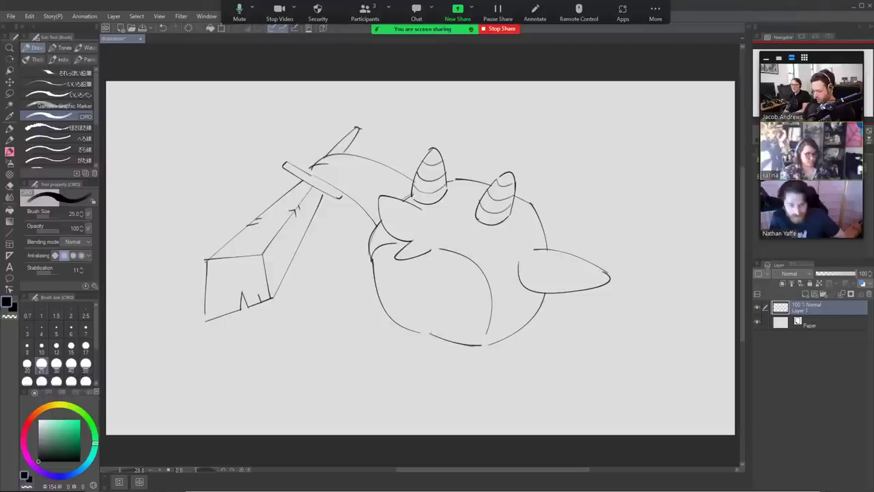
key(ctrl+z)
drag(428, 335, 478, 345)
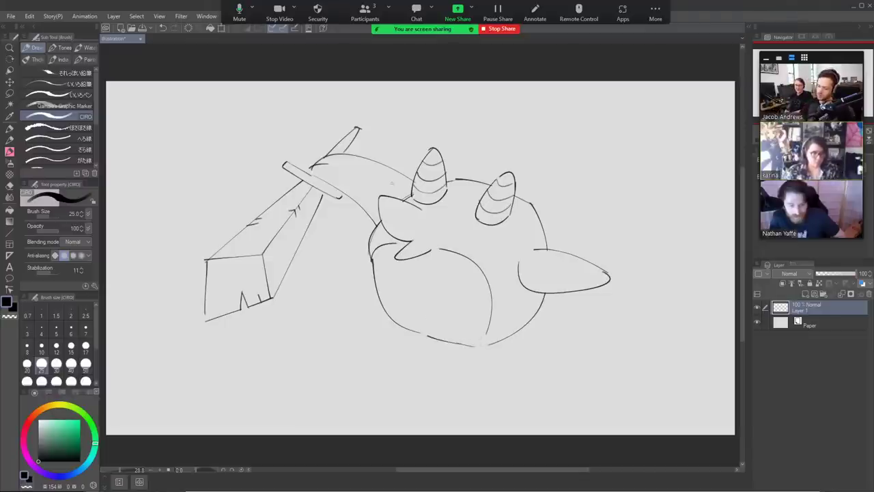
Draw a small open mouth with teeth near the face's lower-left edge, after undoing a trial shape behind the left horn.
drag(398, 194, 415, 172)
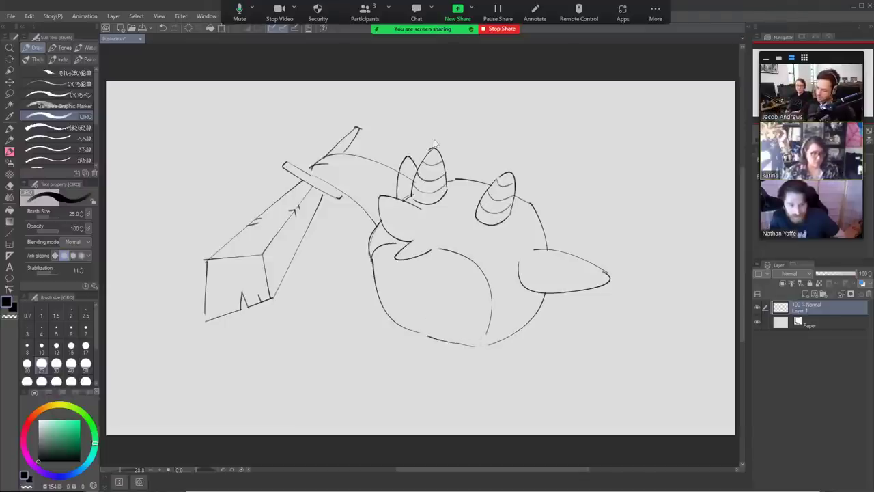
key(ctrl+z)
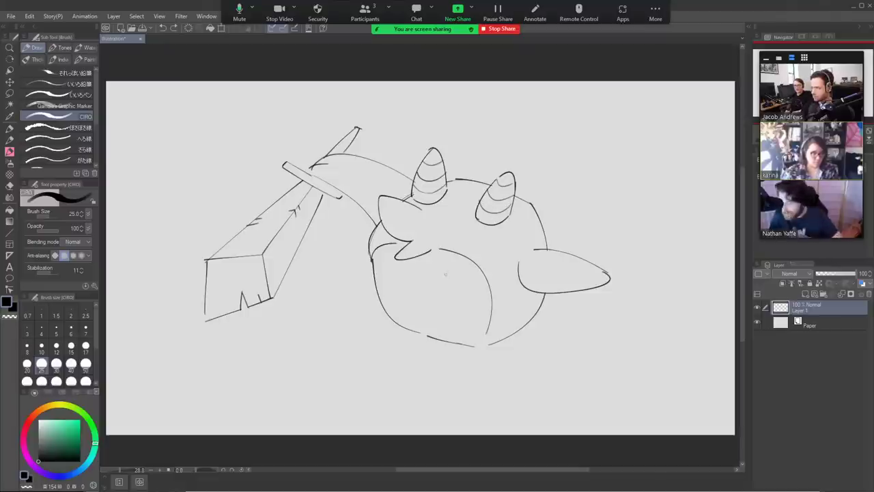
mouse_move(413, 322)
mouse_down()
mouse_move(416, 309)
mouse_move(446, 331)
mouse_move(433, 319)
mouse_move(427, 328)
mouse_move(442, 327)
mouse_move(422, 327)
mouse_move(430, 327)
mouse_up()
key(ctrl+z)
key(ctrl+z)
key(ctrl+z)
key(ctrl+z)
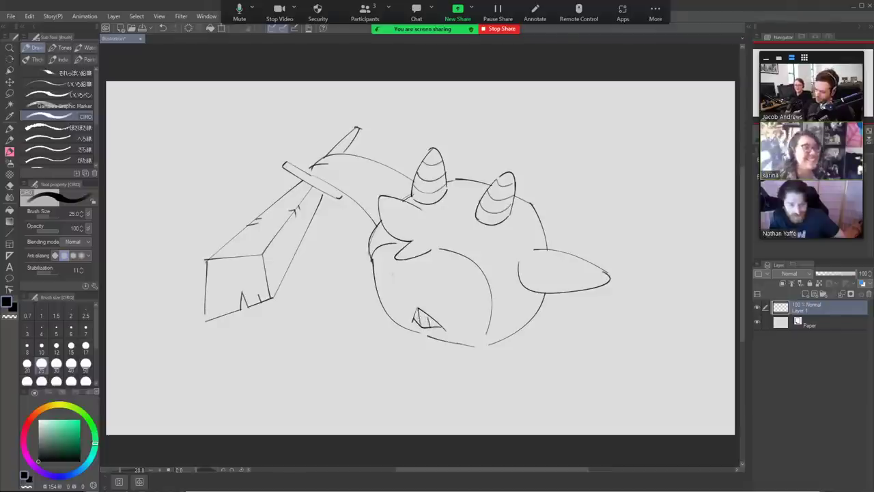
Draw the slanted angry left eye and the slanted upper line of the right eye.
drag(390, 266, 409, 295)
key(ctrl+z)
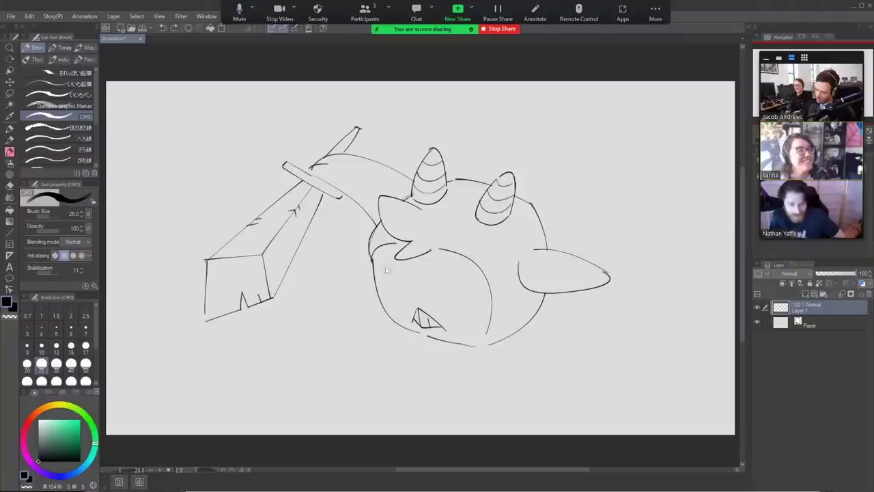
drag(383, 261, 416, 293)
mouse_move(382, 262)
mouse_down()
mouse_move(396, 305)
mouse_move(481, 271)
mouse_up()
key(ctrl+z)
Erase the long face arc around the right eye and complete that eye with a rounded lower curve.
key(e)
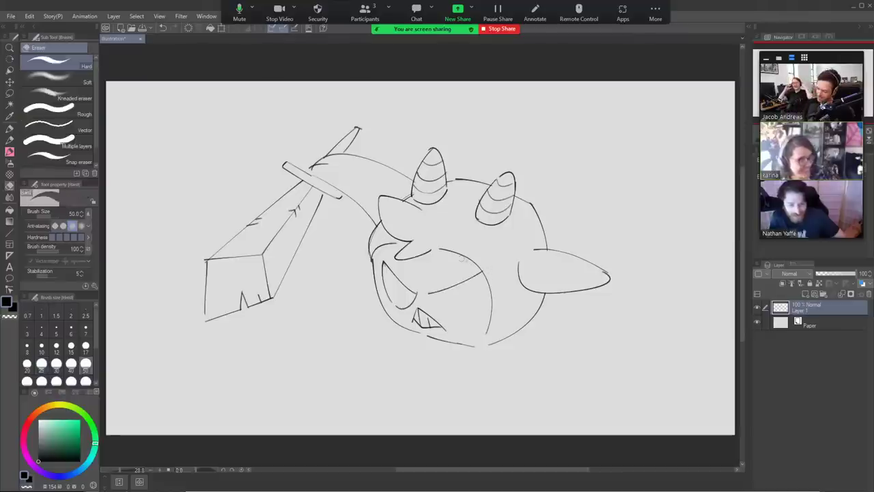
mouse_move(438, 249)
mouse_down()
mouse_move(478, 268)
mouse_move(486, 336)
mouse_up()
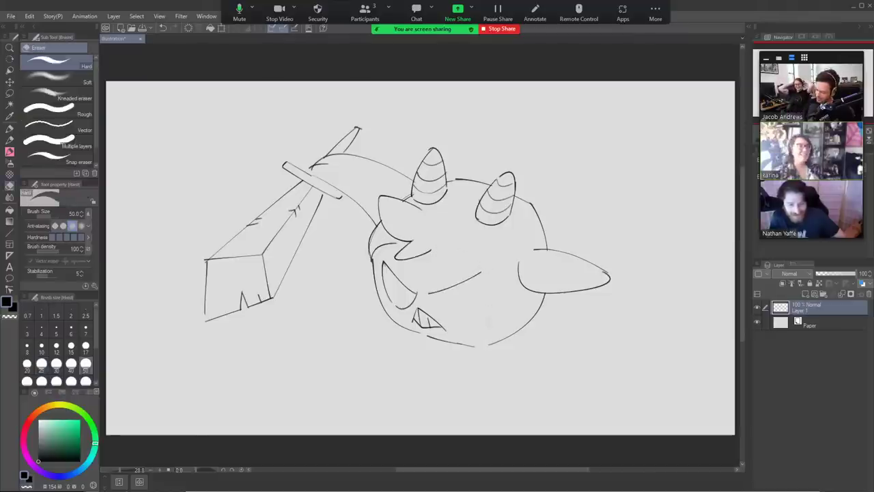
key(b)
mouse_move(429, 295)
mouse_down()
mouse_move(485, 276)
mouse_move(469, 308)
mouse_move(425, 297)
mouse_up()
key(ctrl+z)
key(ctrl+z)
drag(482, 273, 424, 298)
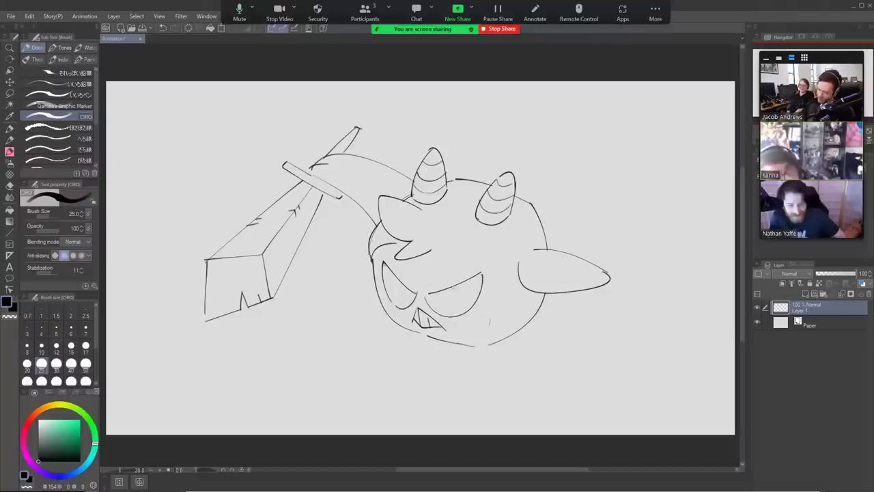
Erase the arc's leftover mark and redraw the face edge farther right, from the hair flap down to the chin.
key(e)
drag(490, 319, 492, 326)
key(b)
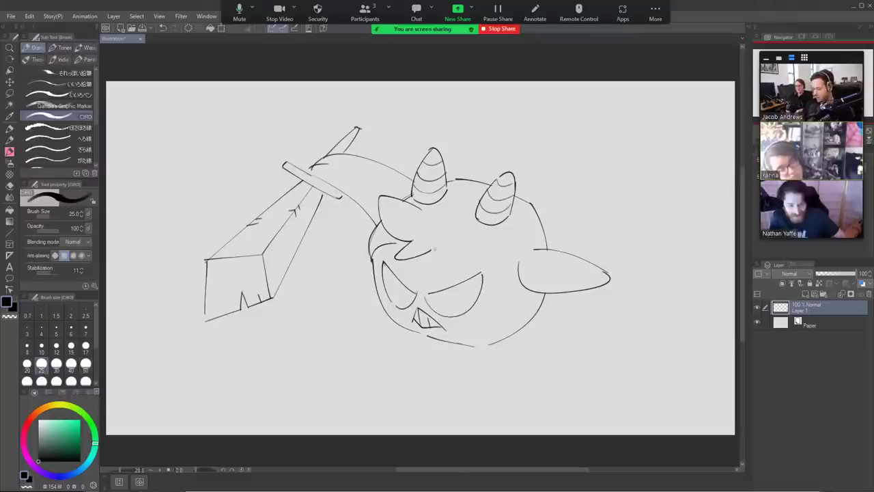
mouse_move(436, 249)
mouse_down()
mouse_move(515, 272)
mouse_move(489, 259)
mouse_move(486, 344)
mouse_up()
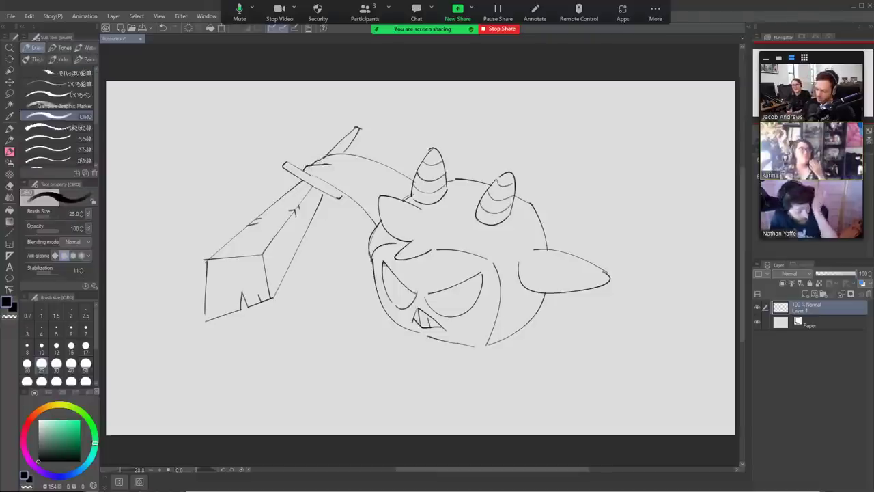
Refine the knuckles gripping the sword handle and erase the stray lines beneath them.
key(e)
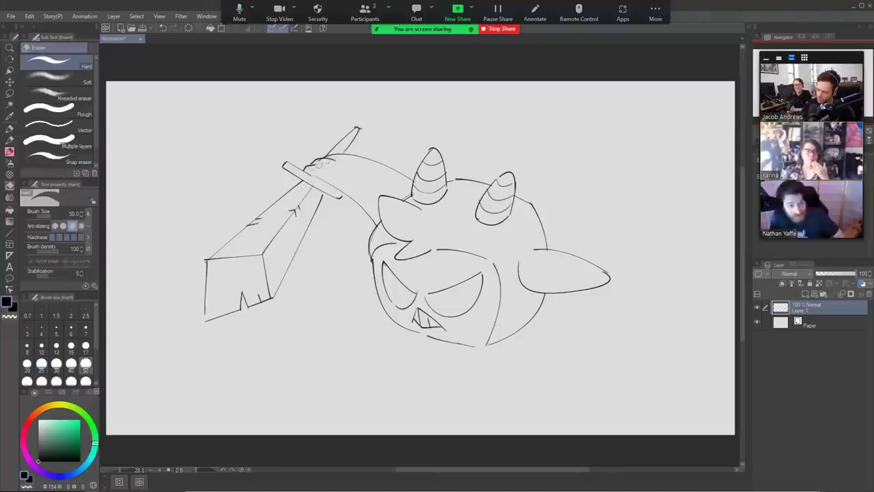
key(p)
key(e)
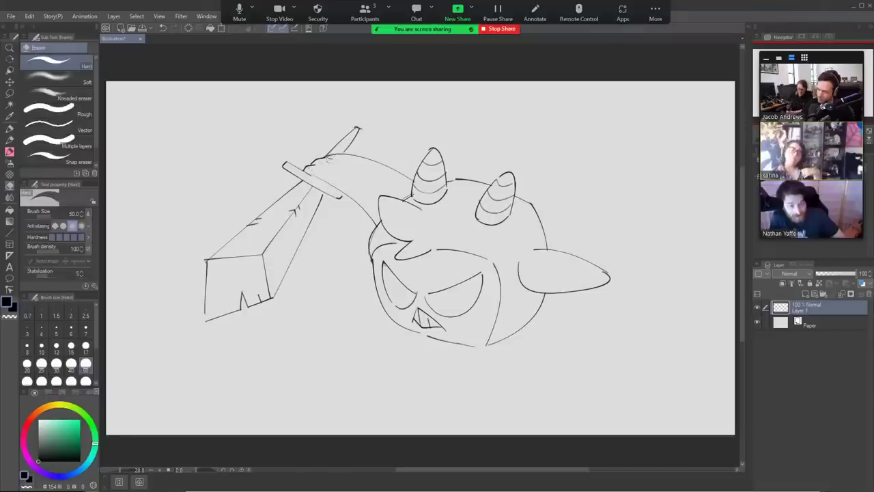
key(p)
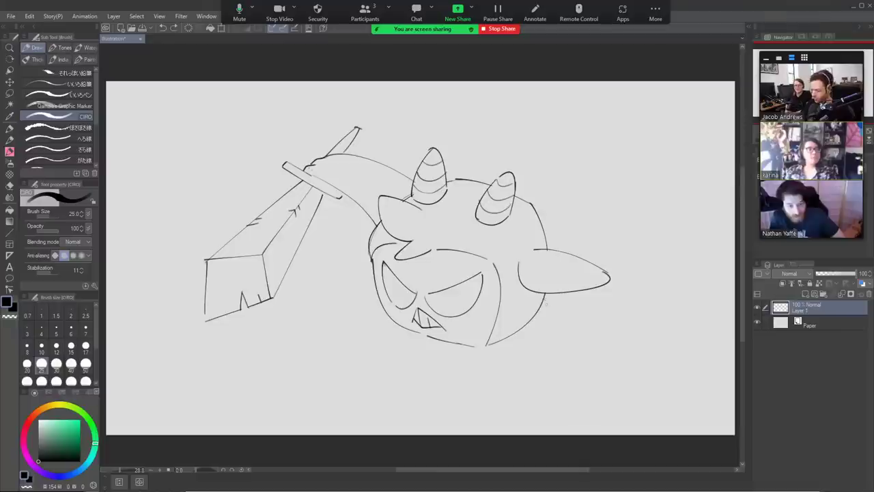
Sketch the curved body below the head with its inner bent contour, and a long line crossing it to the right.
drag(540, 306, 486, 411)
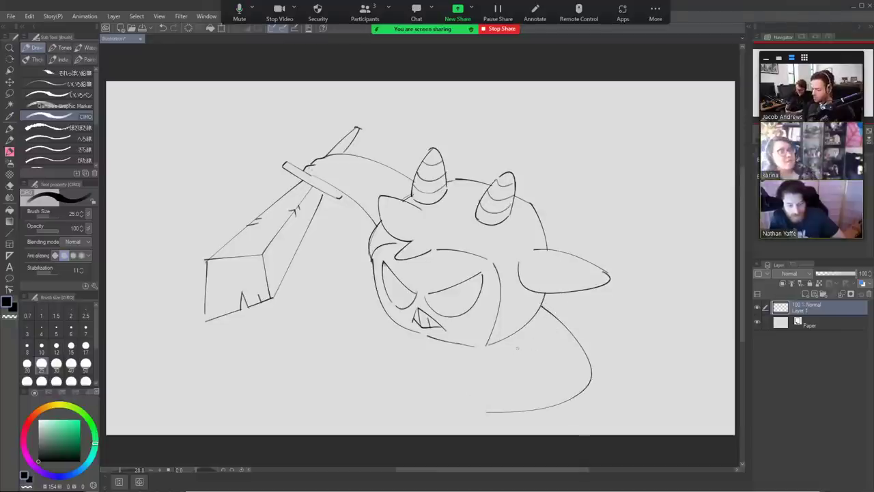
mouse_move(518, 349)
mouse_down()
mouse_move(475, 383)
mouse_move(478, 412)
mouse_up()
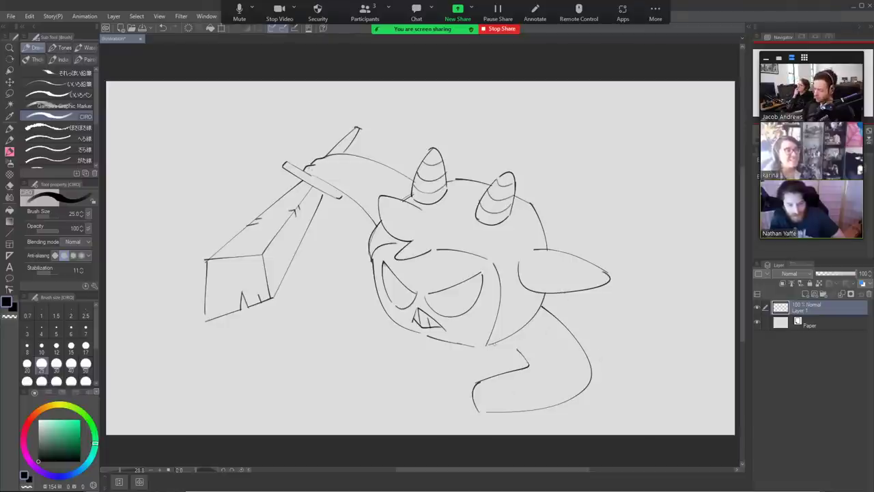
drag(492, 346, 634, 337)
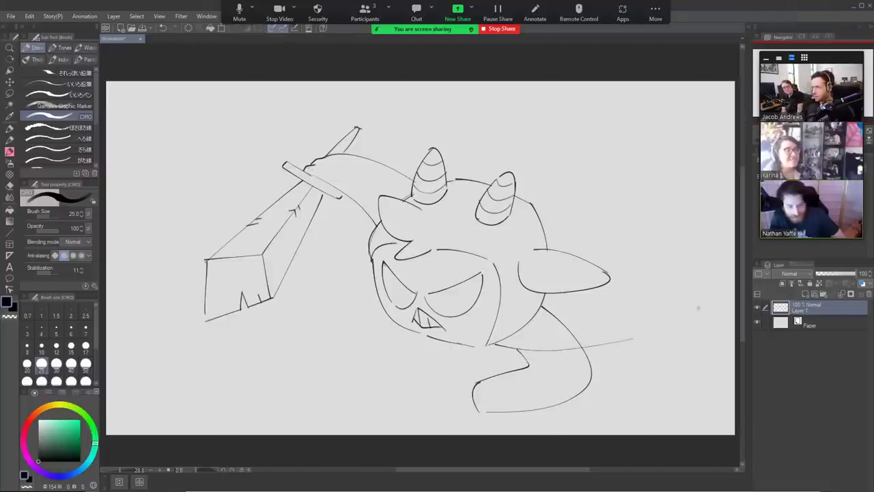
mouse_move(424, 335)
mouse_down()
mouse_move(433, 349)
mouse_move(459, 358)
mouse_move(468, 344)
mouse_up()
key(ctrl+z)
key(ctrl+z)
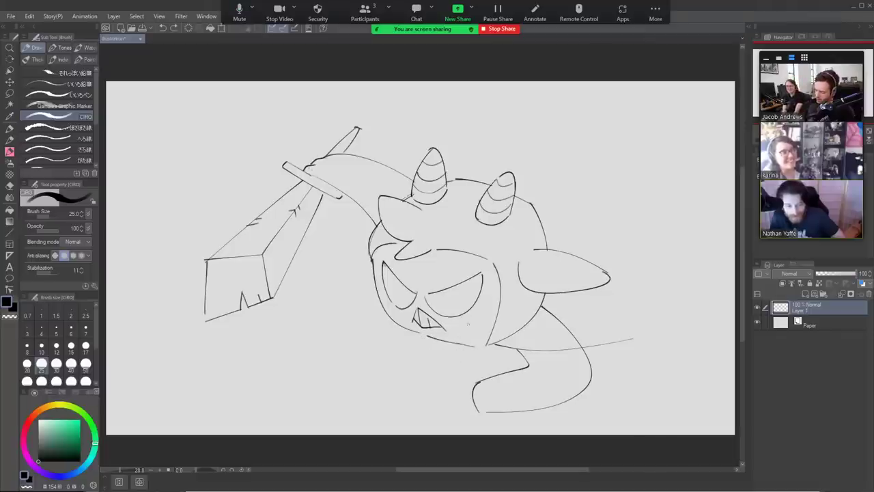
Move the whole drawing layer slightly up and to the left on the canvas.
key(k)
drag(558, 360, 542, 340)
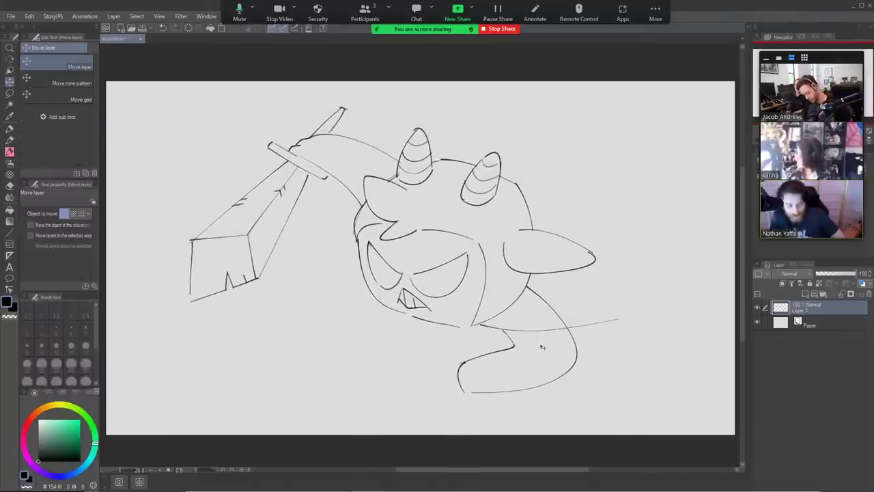
key(m)
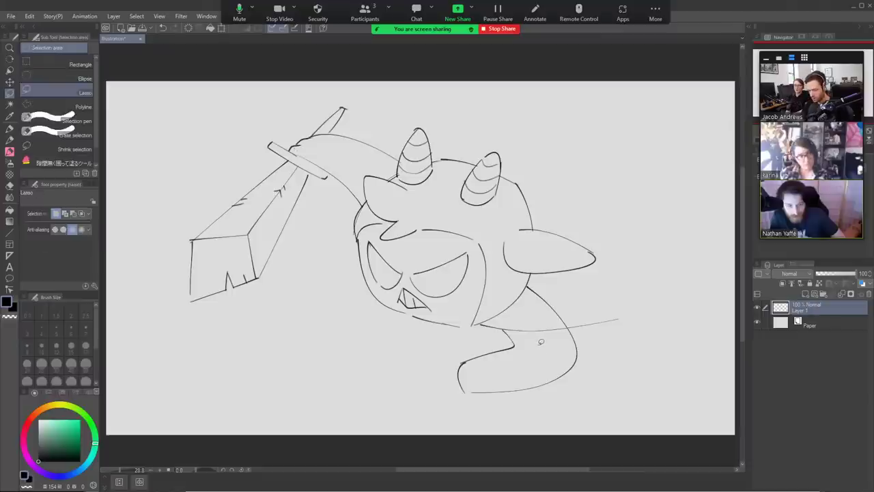
key(k)
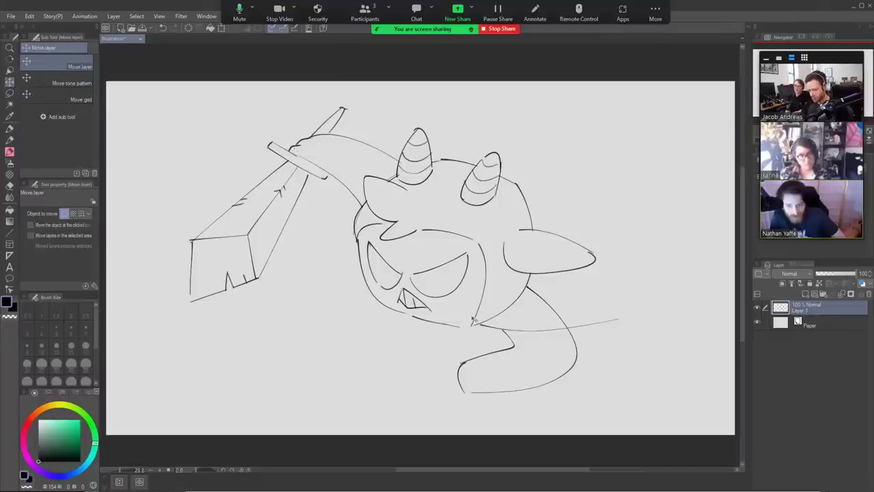
Scale the whole drawing down to 89 percent and return to the brush.
click(221, 30)
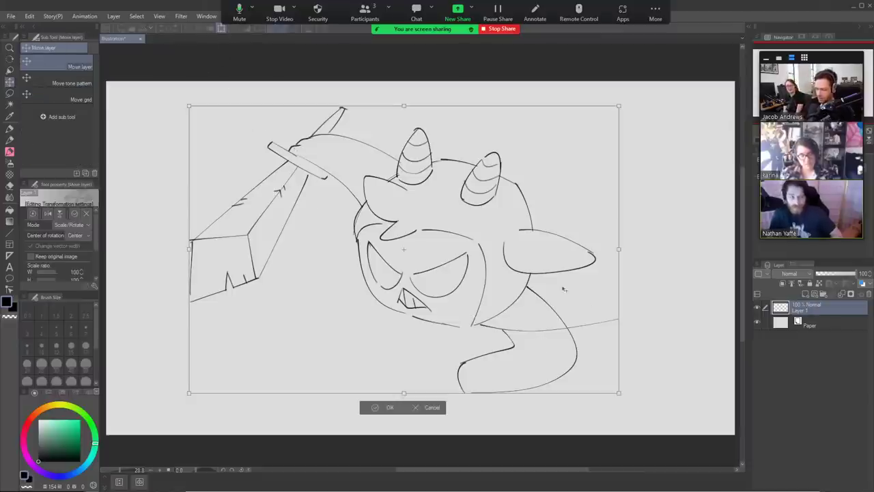
drag(603, 370, 547, 320)
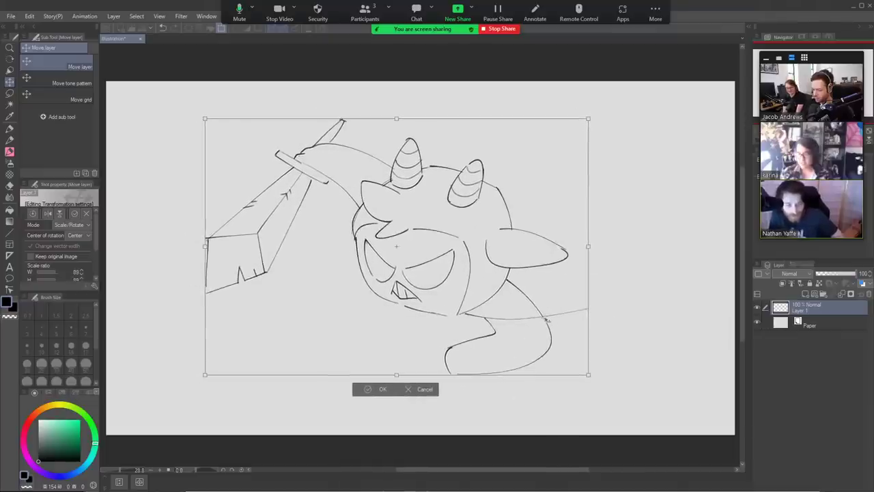
click(369, 391)
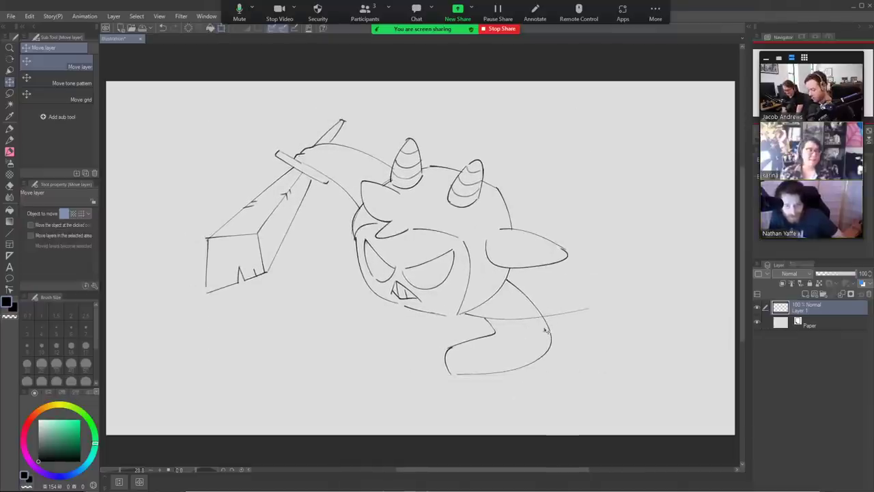
key(b)
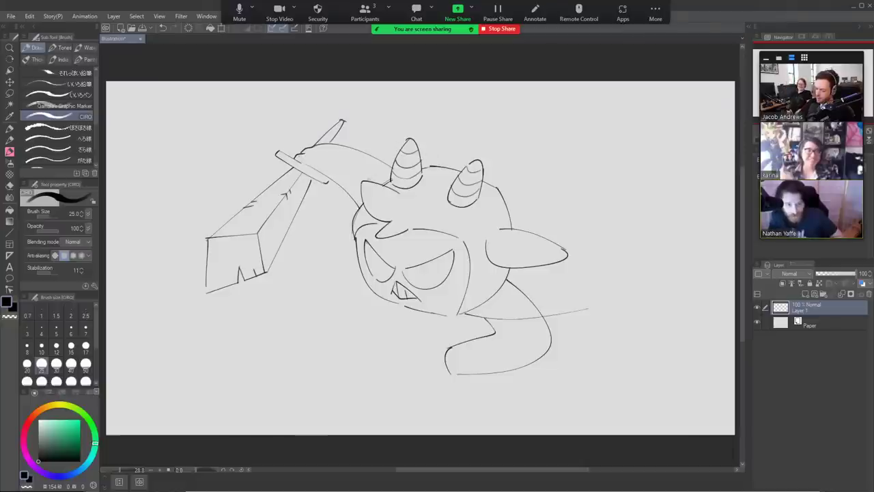
Sketch a large lobed, fluffy outline behind the horns and head down to the long lower line, and erase the body line overlapping it.
drag(370, 179, 406, 136)
key(ctrl+z)
mouse_move(373, 179)
mouse_down()
mouse_move(434, 128)
mouse_move(515, 108)
mouse_up()
key(ctrl+z)
mouse_move(430, 130)
mouse_down()
mouse_move(537, 157)
mouse_move(615, 239)
mouse_move(597, 288)
mouse_move(610, 298)
mouse_move(577, 311)
mouse_up()
key(e)
drag(505, 280, 543, 317)
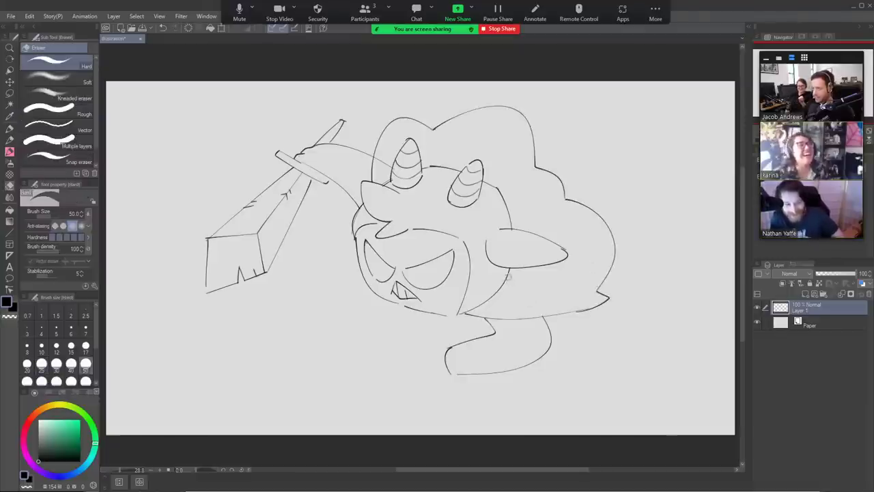
Add a rim line along the fluffy shape's lower edge and creases from its lobes to the head, and erase the arm line inside it.
key(b)
drag(484, 306, 598, 292)
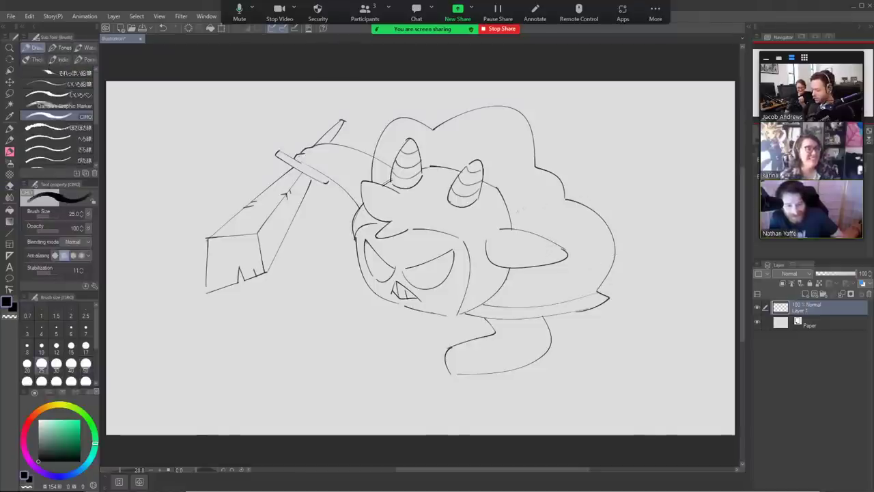
mouse_move(514, 214)
mouse_down()
mouse_move(581, 201)
mouse_move(556, 200)
mouse_up()
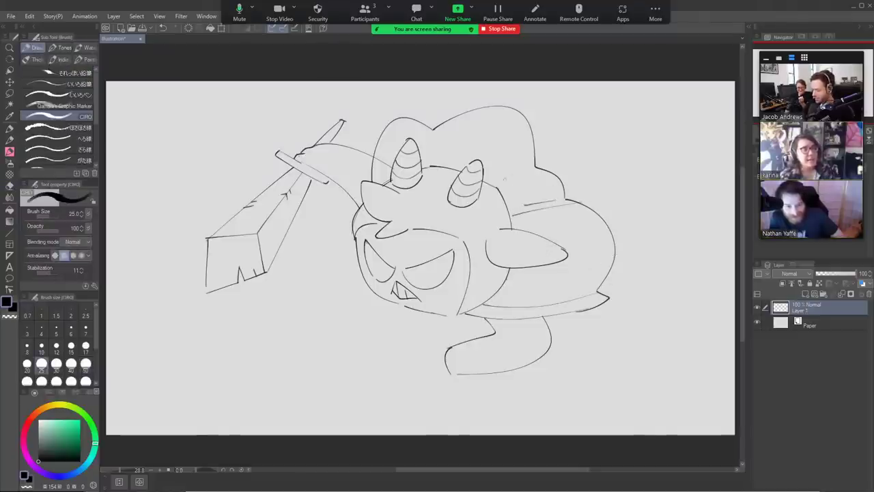
drag(499, 187, 538, 162)
drag(430, 165, 436, 124)
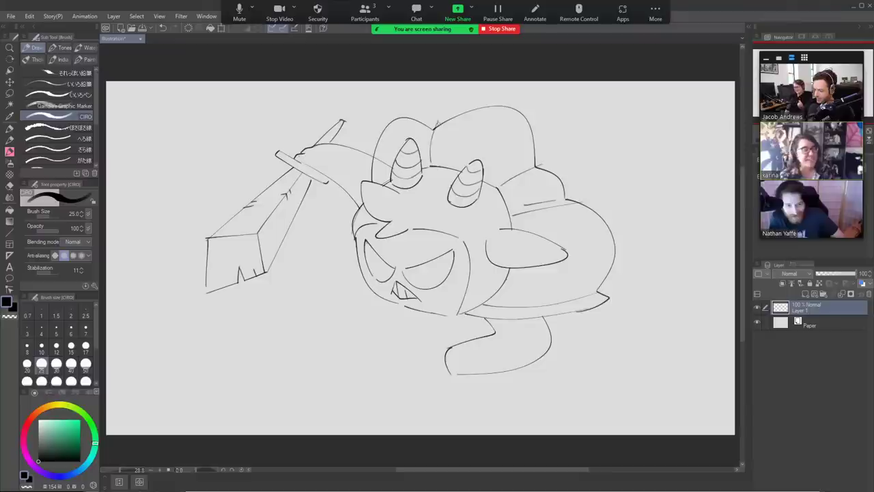
key(e)
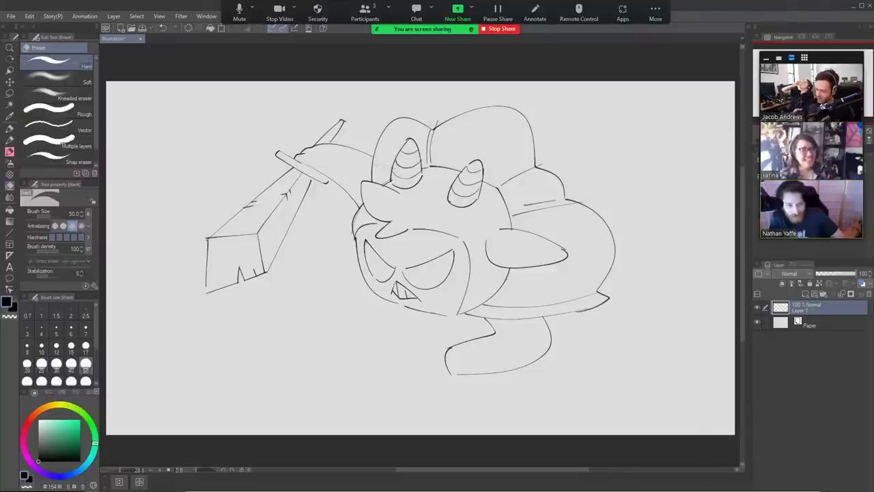
key(b)
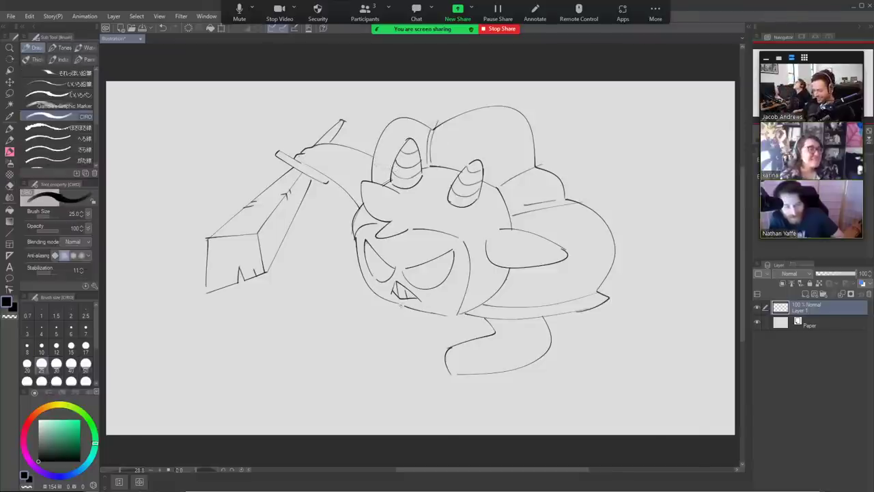
Draw a small rounded face with two dark eyes and short mouth lines directly beneath the chin.
mouse_move(400, 305)
mouse_down()
mouse_move(436, 321)
mouse_move(440, 313)
mouse_up()
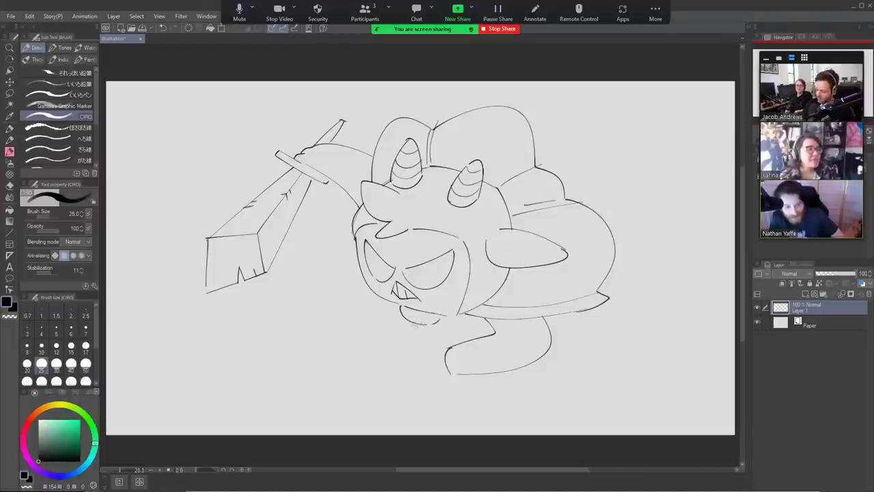
mouse_move(408, 314)
mouse_down()
mouse_move(433, 319)
mouse_move(426, 325)
mouse_up()
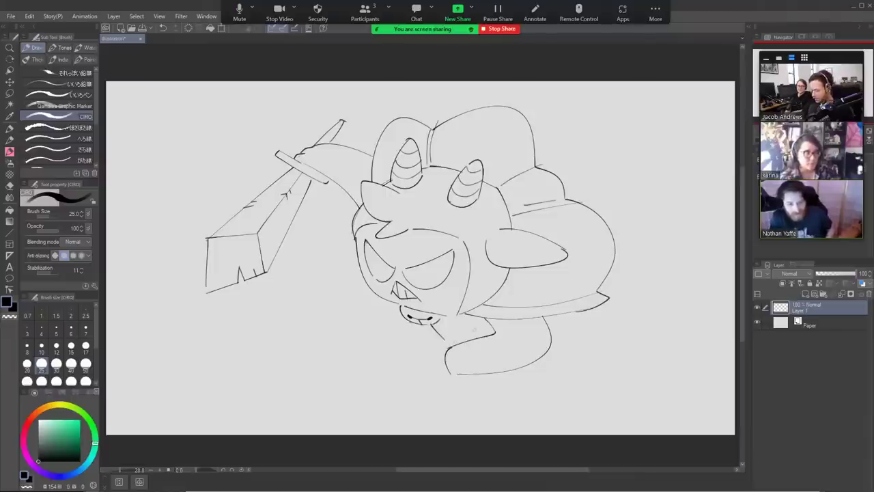
key(ctrl+z)
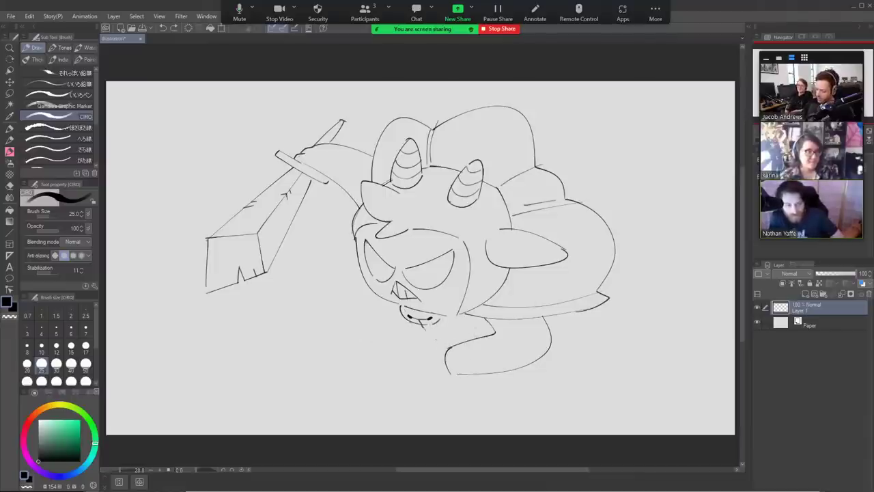
drag(390, 306, 436, 351)
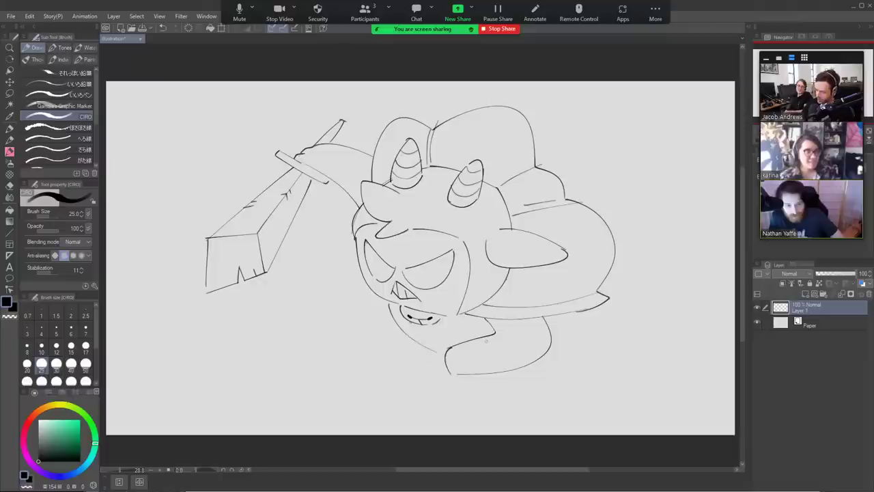
key(ctrl+z)
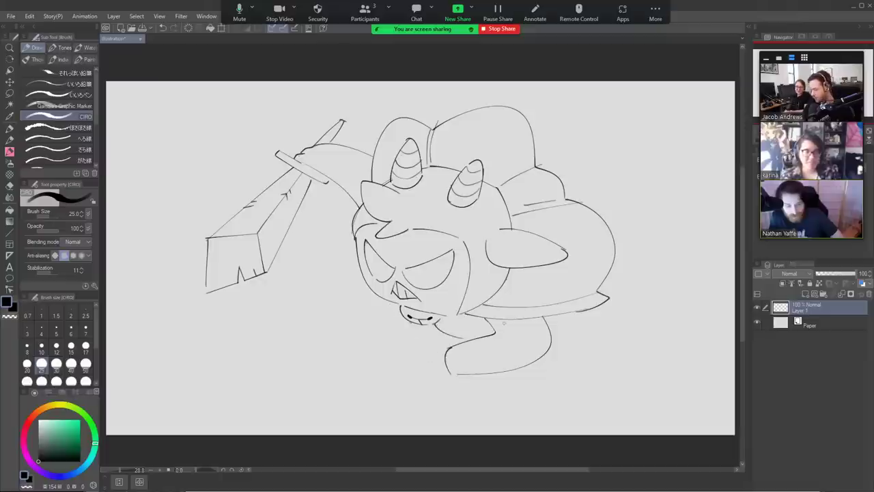
key(ctrl+z)
drag(390, 304, 349, 339)
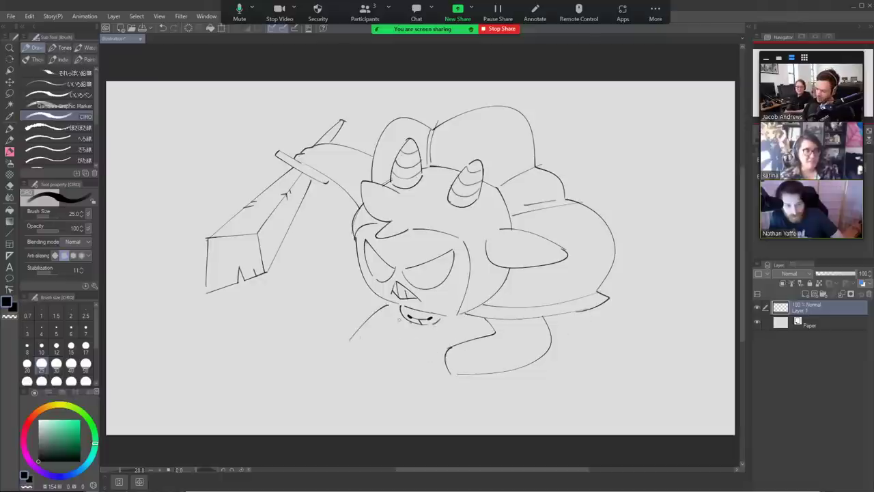
mouse_move(380, 312)
mouse_down()
mouse_move(344, 359)
mouse_move(371, 396)
mouse_up()
key(ctrl+z)
mouse_move(387, 305)
mouse_down()
mouse_move(350, 339)
mouse_move(364, 374)
mouse_up()
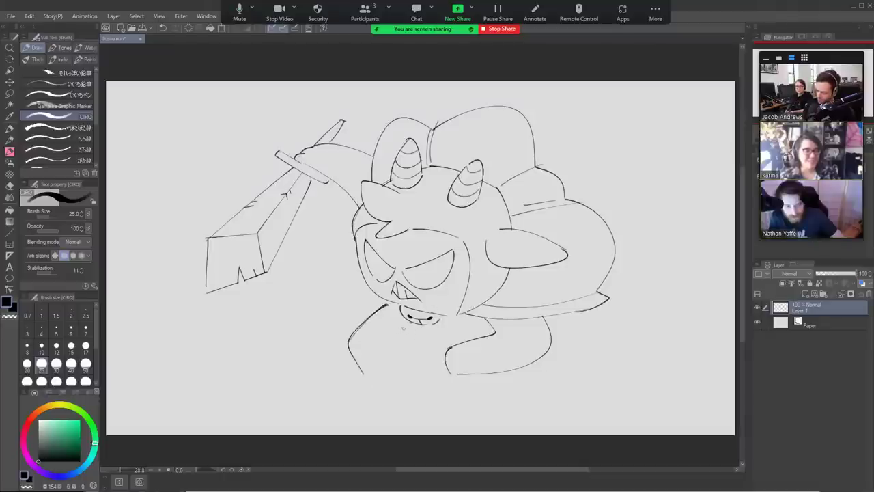
key(ctrl+z)
key(ctrl+z)
key(ctrl+z)
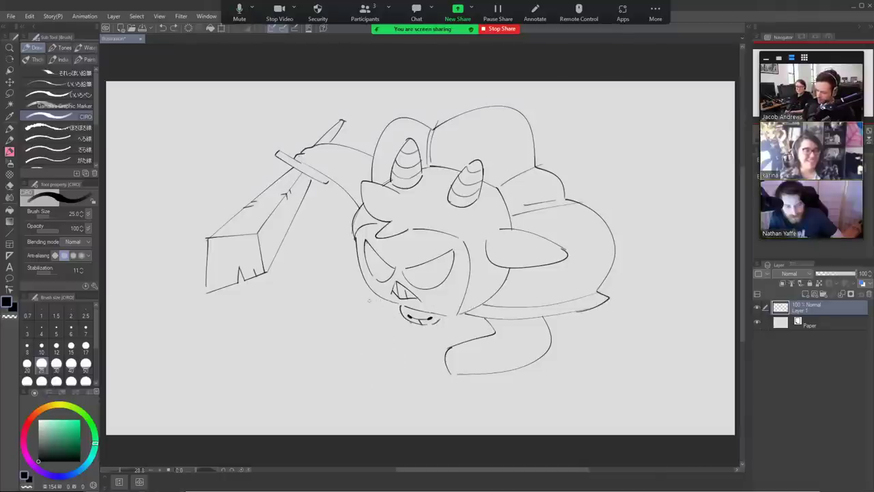
Draw a bent, flat-footed front leg below the chin and an angled hind leg under the fluffy body's rear edge.
mouse_move(342, 317)
mouse_down()
mouse_move(354, 375)
mouse_move(385, 374)
mouse_move(405, 328)
mouse_up()
key(ctrl+z)
key(ctrl+z)
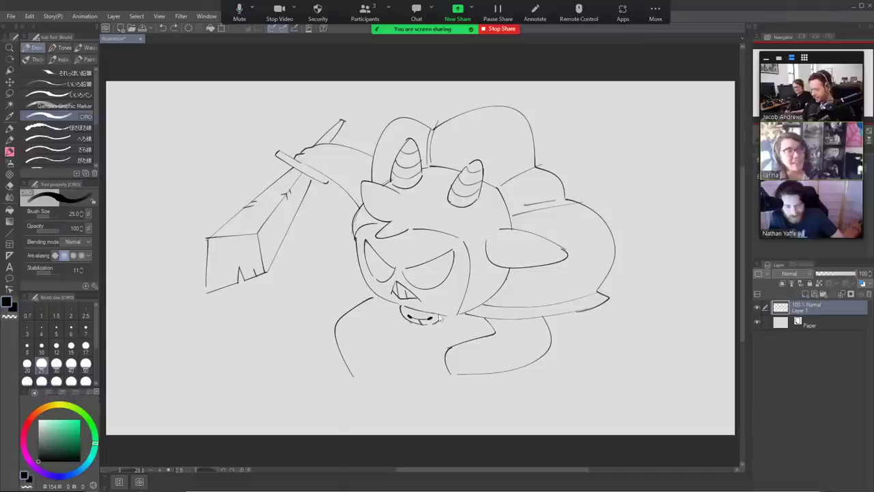
mouse_move(344, 361)
mouse_down()
mouse_move(353, 379)
mouse_move(396, 323)
mouse_up()
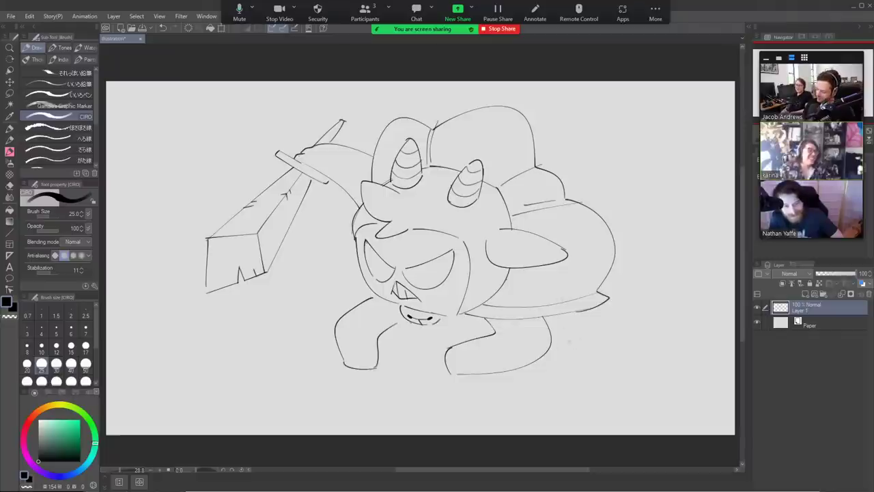
mouse_move(557, 344)
mouse_down()
mouse_move(609, 369)
mouse_move(633, 354)
mouse_move(594, 317)
mouse_up()
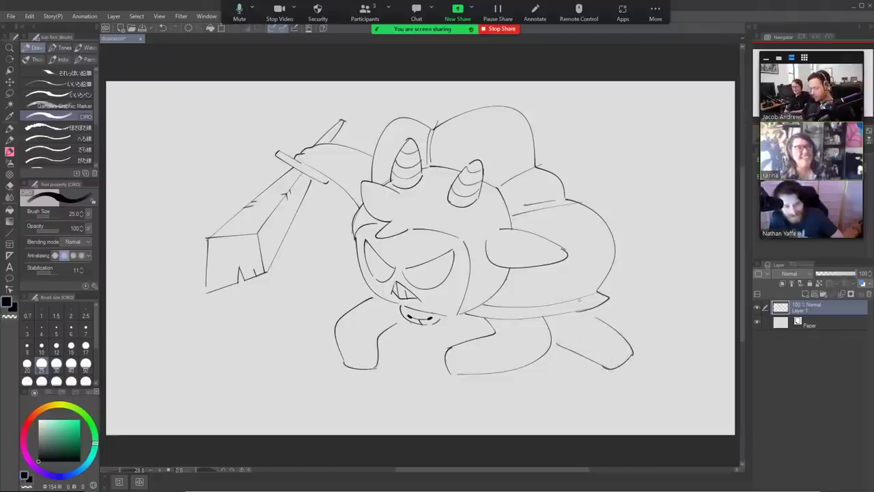
Move the whole drawing layer down and to the left on the canvas, and return to the brush.
key(k)
drag(608, 351, 585, 377)
key(b)
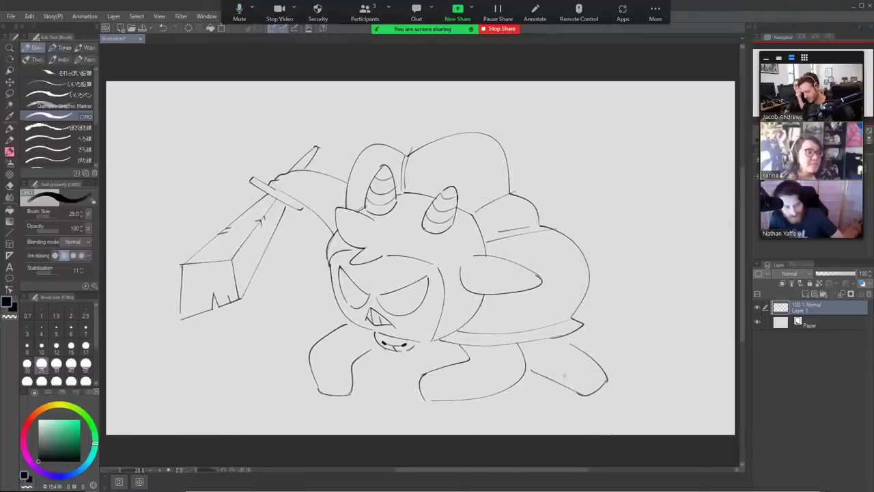
Shade the three legs dark grey with the Milli pen marker at brush size 100.
key(bracketright)
key(p)
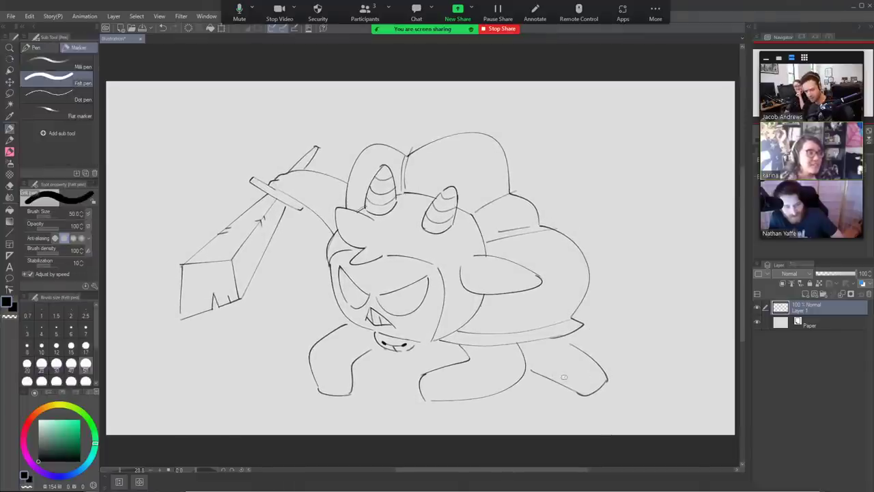
click(92, 69)
key(bracketright)
key(bracketright)
key(bracketright)
key(bracketright)
key(bracketright)
key(bracketright)
key(bracketright)
key(bracketright)
key(bracketright)
key(bracketright)
key(bracketright)
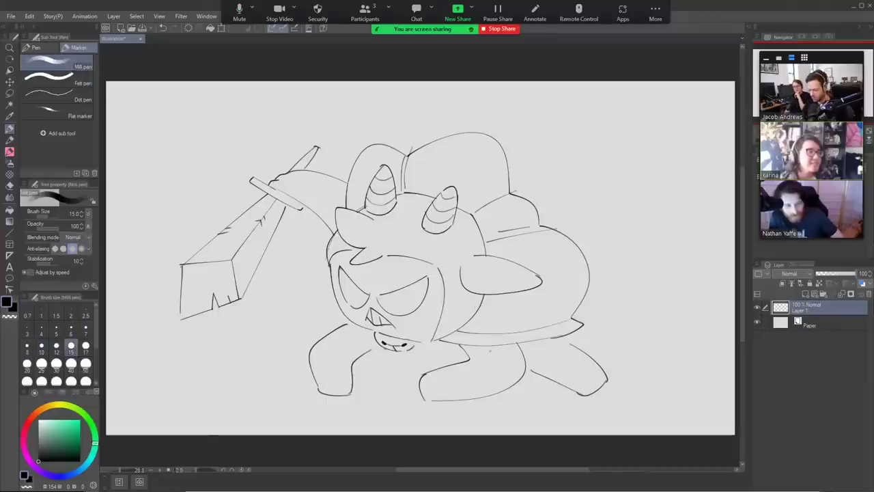
key(bracketright)
key(bracketright)
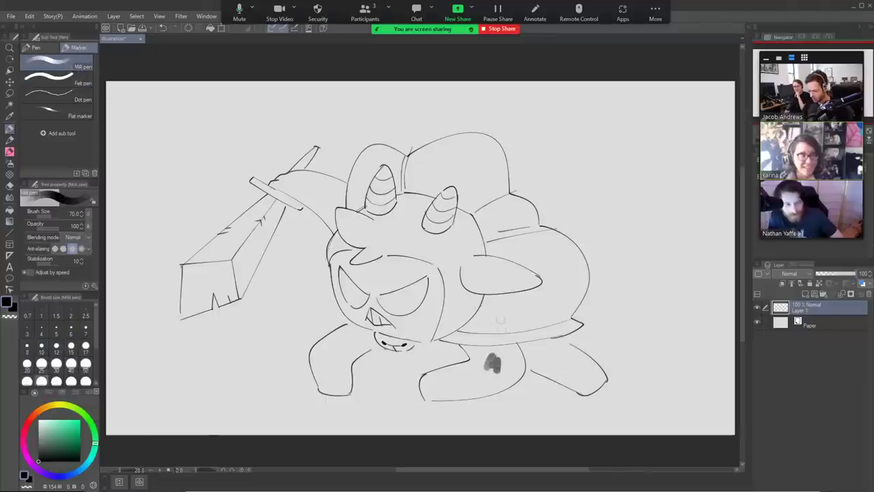
key(bracketright)
key(bracketright)
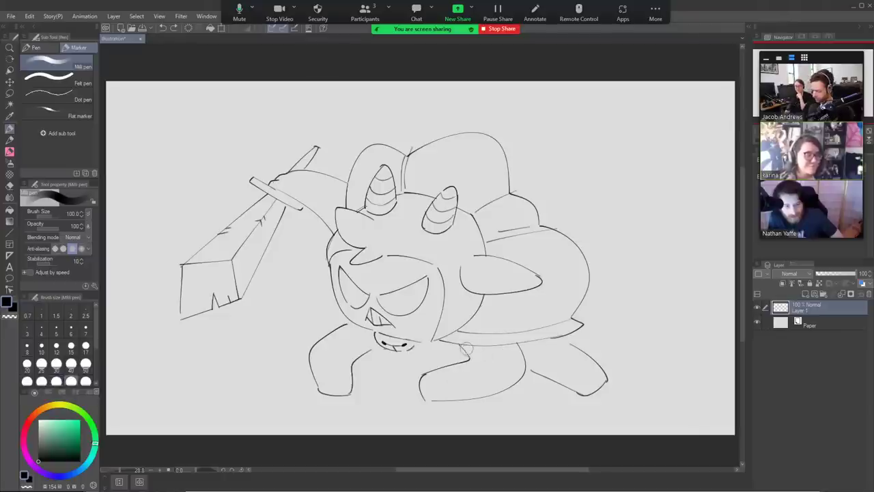
mouse_move(468, 350)
mouse_down()
mouse_move(513, 349)
mouse_move(524, 362)
mouse_move(514, 383)
mouse_move(451, 400)
mouse_move(422, 388)
mouse_move(442, 369)
mouse_move(482, 360)
mouse_move(509, 383)
mouse_move(433, 386)
mouse_move(506, 358)
mouse_move(527, 362)
mouse_move(523, 349)
mouse_move(545, 344)
mouse_move(592, 368)
mouse_move(602, 391)
mouse_move(569, 384)
mouse_move(534, 358)
mouse_move(580, 382)
mouse_move(589, 369)
mouse_move(568, 364)
mouse_move(594, 372)
mouse_move(558, 344)
mouse_move(597, 372)
mouse_up()
mouse_move(351, 388)
mouse_down()
mouse_move(317, 378)
mouse_move(319, 342)
mouse_move(349, 328)
mouse_move(370, 339)
mouse_move(350, 358)
mouse_move(346, 380)
mouse_move(332, 381)
mouse_move(324, 352)
mouse_move(328, 379)
mouse_move(341, 378)
mouse_move(360, 338)
mouse_move(339, 359)
mouse_move(346, 390)
mouse_move(359, 356)
mouse_up()
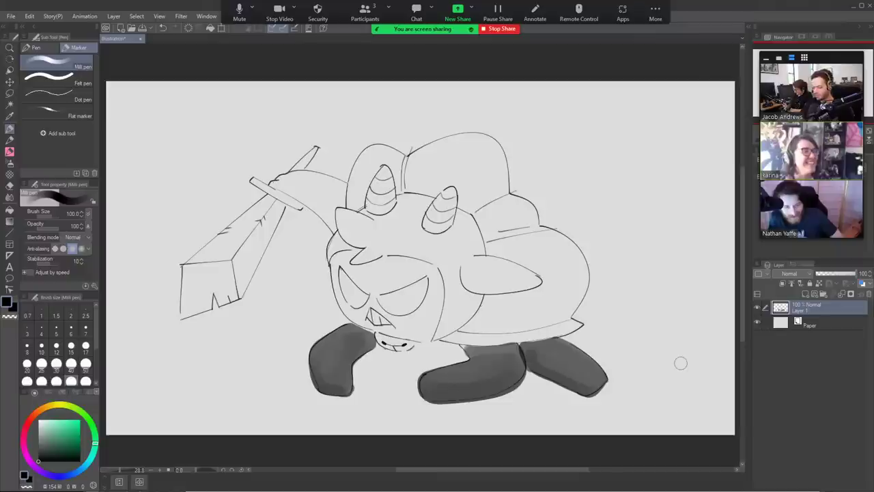
Shade the raised sword arm dark grey with the Milli pen at brush size 70.
key(bracketleft)
key(bracketleft)
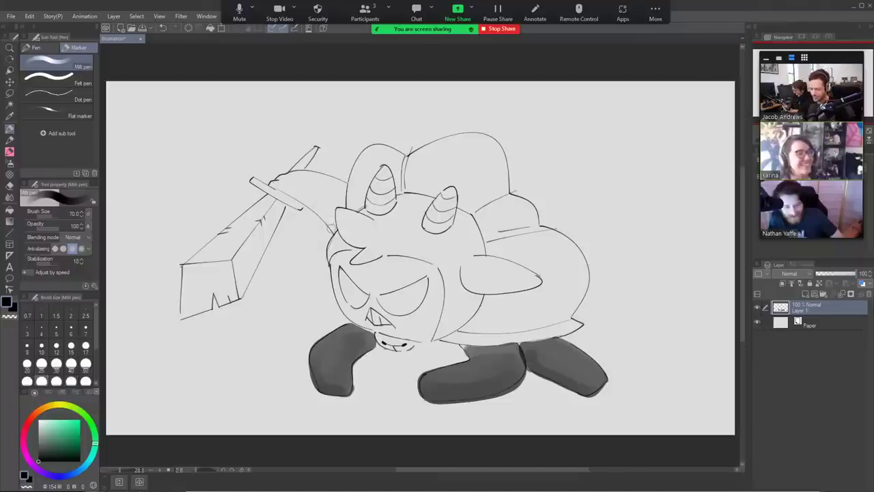
mouse_move(336, 232)
mouse_down()
mouse_move(273, 183)
mouse_move(300, 173)
mouse_move(344, 186)
mouse_move(333, 218)
mouse_move(281, 182)
mouse_move(300, 176)
mouse_move(336, 195)
mouse_move(306, 195)
mouse_move(319, 202)
mouse_move(293, 183)
mouse_move(301, 179)
mouse_move(315, 199)
mouse_move(289, 185)
mouse_move(321, 204)
mouse_move(287, 184)
mouse_move(327, 212)
mouse_move(330, 206)
mouse_move(299, 185)
mouse_up()
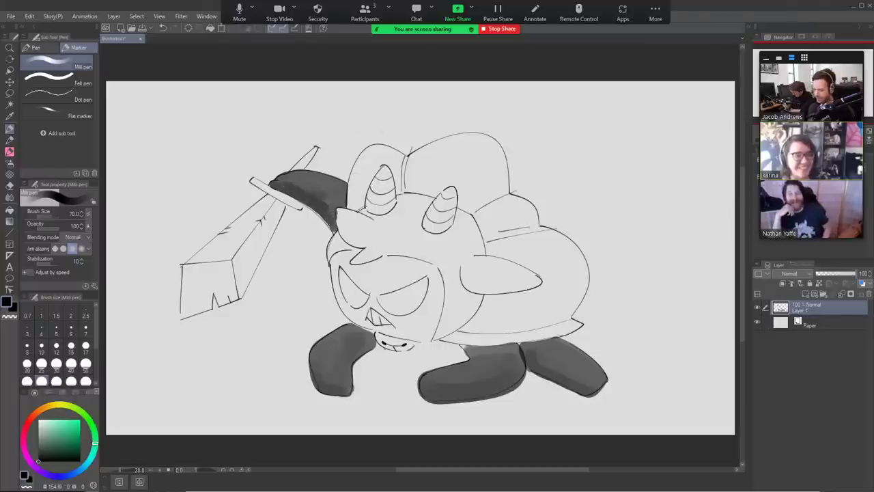
key(e)
key(b)
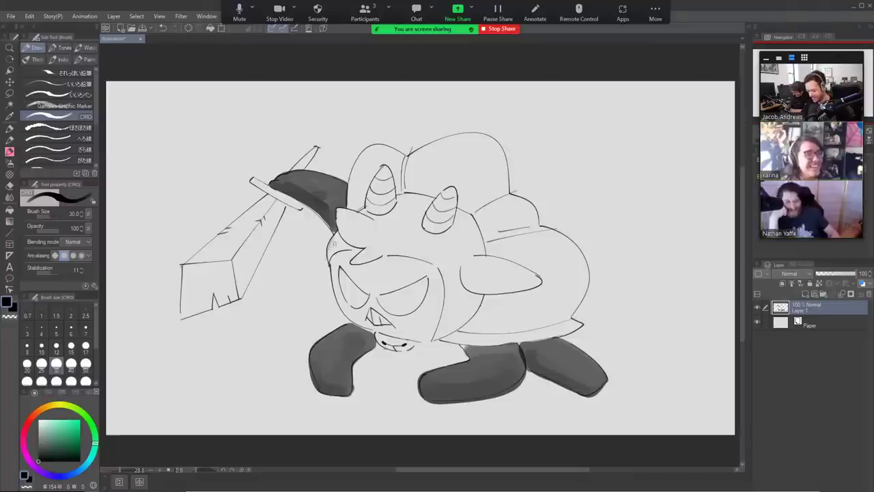
Shade the face dark grey with the Milli pen, leaving the slanted eyes and the mouth light.
key(p)
mouse_move(334, 244)
mouse_down()
mouse_move(328, 259)
mouse_move(338, 209)
mouse_move(376, 225)
mouse_move(355, 243)
mouse_move(345, 217)
mouse_move(349, 225)
mouse_move(333, 251)
mouse_move(342, 237)
mouse_move(362, 249)
mouse_move(383, 245)
mouse_move(355, 264)
mouse_move(362, 250)
mouse_move(383, 258)
mouse_move(397, 247)
mouse_move(414, 253)
mouse_move(369, 222)
mouse_move(404, 198)
mouse_move(427, 197)
mouse_move(419, 230)
mouse_move(374, 225)
mouse_move(407, 203)
mouse_move(418, 208)
mouse_move(418, 247)
mouse_move(426, 243)
mouse_up()
key(ctrl+z)
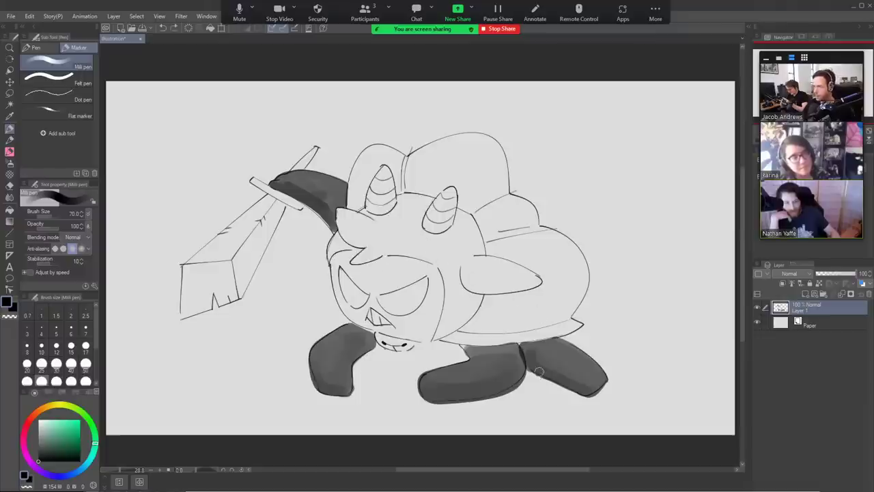
mouse_move(369, 294)
mouse_down()
mouse_move(340, 252)
mouse_move(337, 292)
mouse_move(355, 318)
mouse_move(376, 290)
mouse_move(398, 329)
mouse_move(384, 333)
mouse_move(357, 321)
mouse_move(390, 334)
mouse_move(430, 332)
mouse_move(392, 319)
mouse_move(407, 322)
mouse_move(428, 301)
mouse_move(431, 276)
mouse_move(415, 271)
mouse_move(373, 295)
mouse_move(403, 275)
mouse_move(345, 273)
mouse_move(382, 267)
mouse_move(388, 258)
mouse_move(362, 263)
mouse_move(386, 273)
mouse_move(401, 271)
mouse_move(390, 263)
mouse_move(409, 260)
mouse_move(420, 273)
mouse_move(402, 262)
mouse_move(437, 276)
mouse_move(437, 325)
mouse_move(410, 327)
mouse_move(434, 290)
mouse_up()
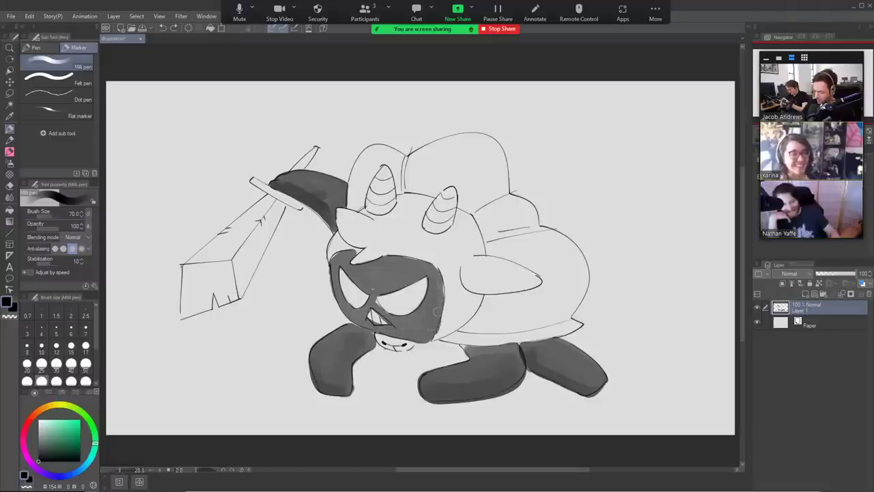
drag(426, 327, 405, 322)
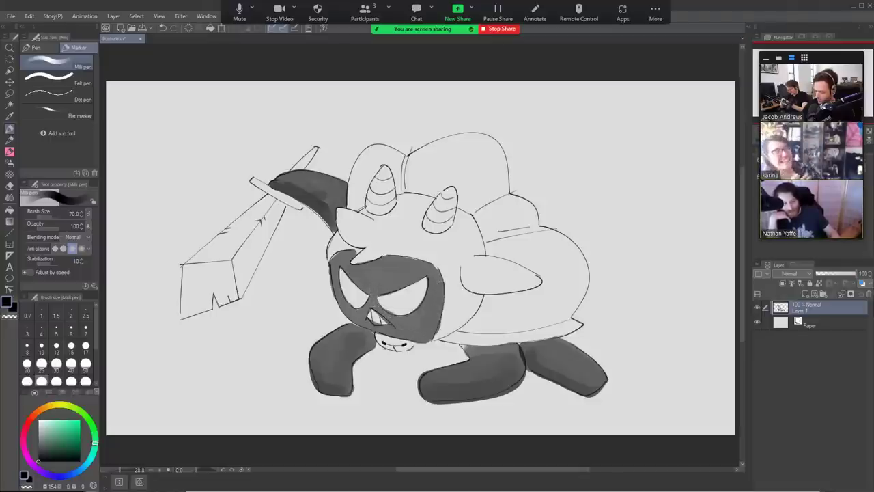
Clean up the mouth by erasing the shading over the teeth and redrawing the tooth lines.
key(e)
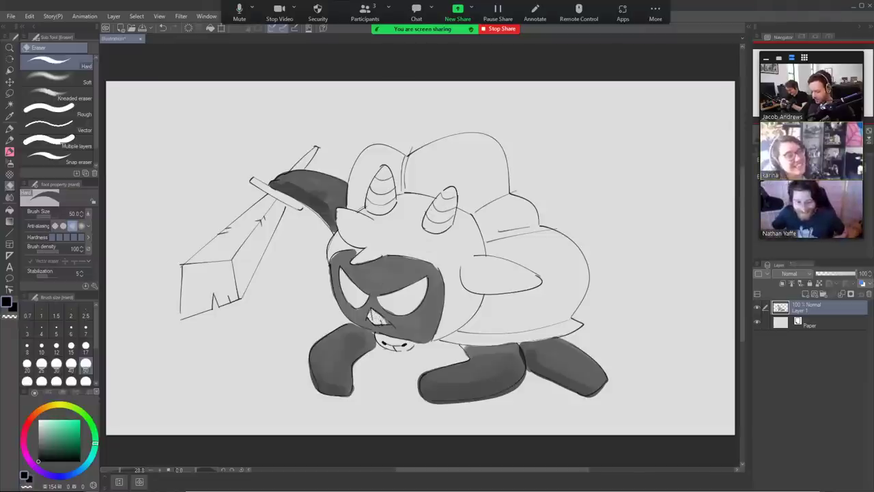
key(b)
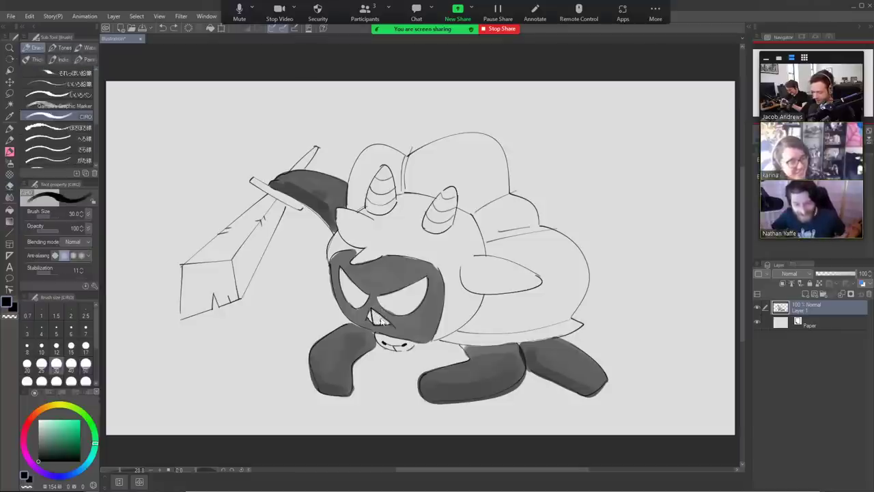
key(e)
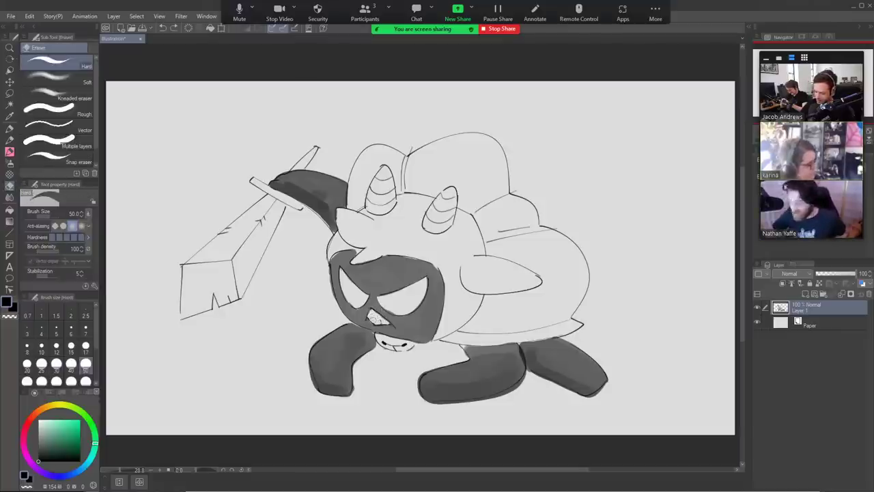
key(b)
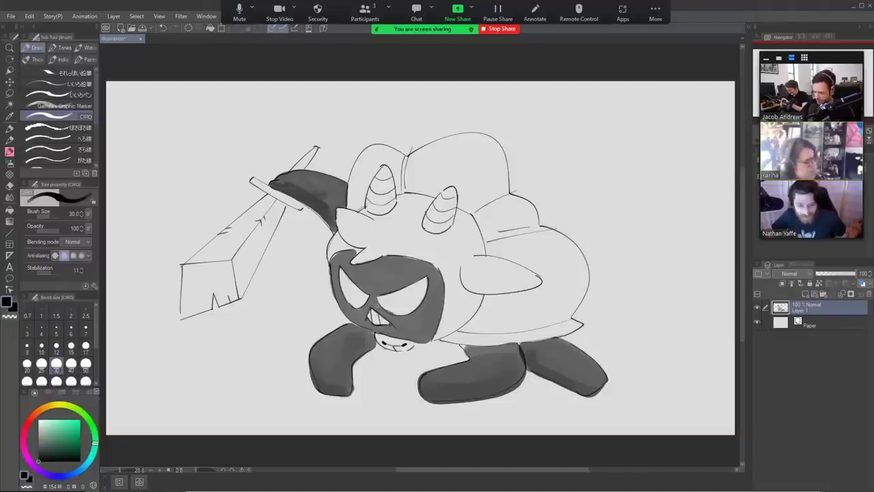
key(e)
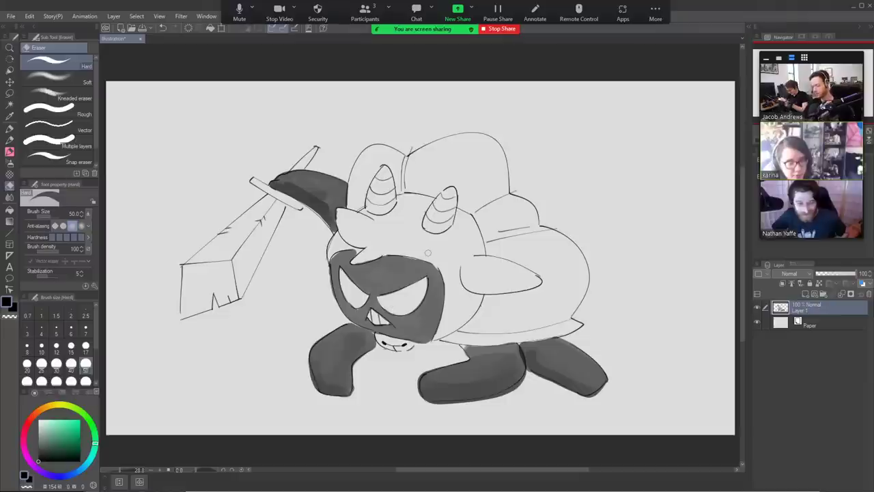
key(b)
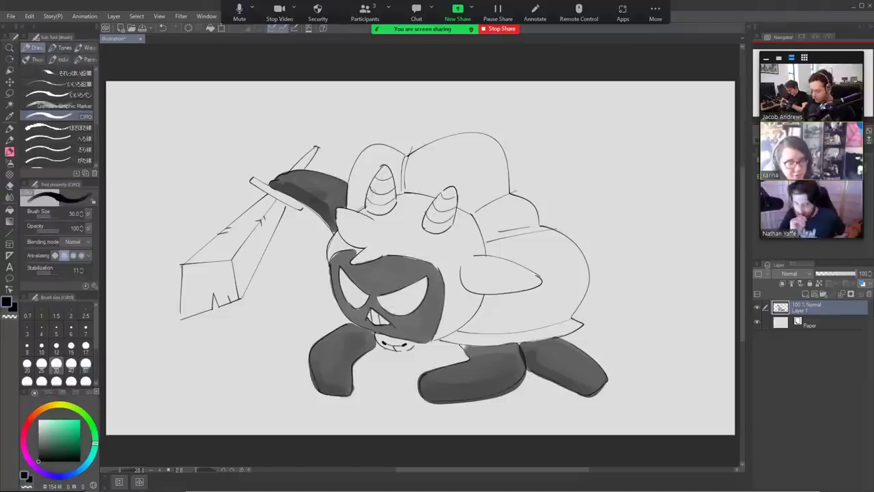
key(bracketright)
key(bracketright)
key(bracketright)
key(bracketright)
key(bracketleft)
key(bracketleft)
key(bracketleft)
key(bracketleft)
key(bracketleft)
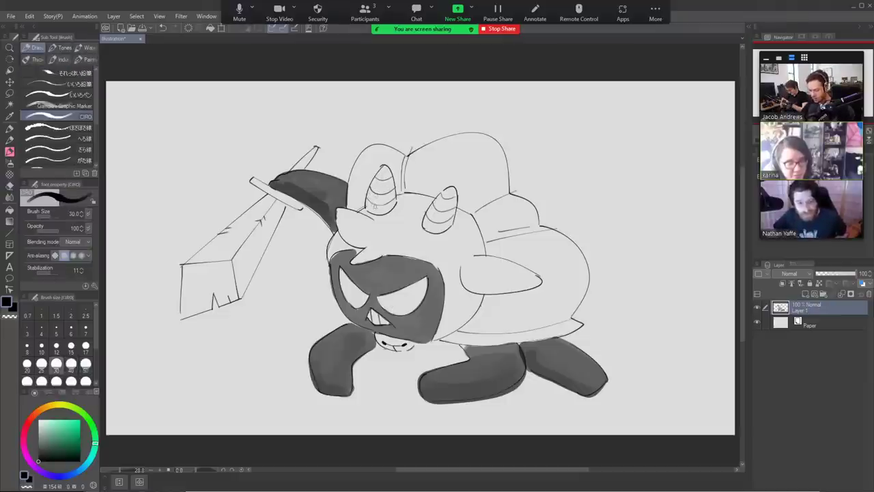
key(bracketleft)
key(bracketleft)
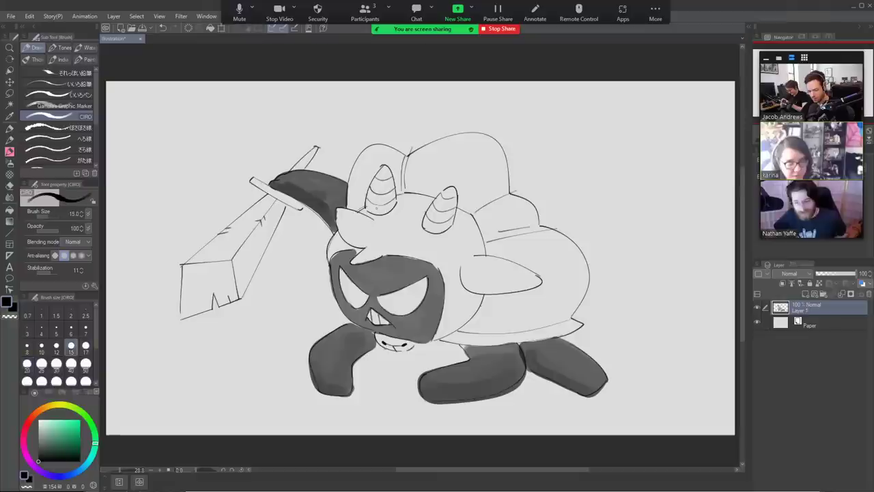
Shade both ringed horns dark grey with the Milli pen marker at brush size 70.
key(p)
mouse_move(378, 209)
mouse_down()
mouse_move(371, 207)
mouse_move(372, 188)
mouse_move(381, 171)
mouse_move(391, 209)
mouse_move(376, 177)
mouse_move(380, 207)
mouse_move(388, 189)
mouse_up()
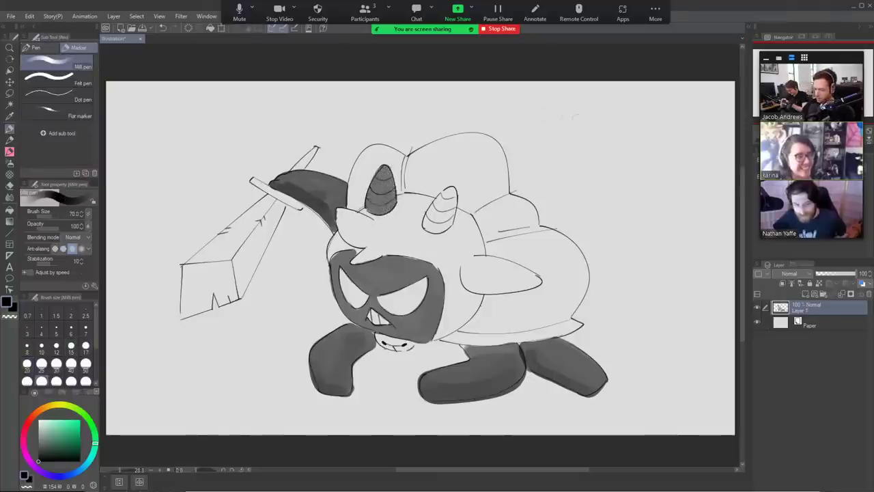
mouse_move(441, 233)
mouse_down()
mouse_move(424, 213)
mouse_move(451, 188)
mouse_move(455, 215)
mouse_move(437, 219)
mouse_move(449, 199)
mouse_up()
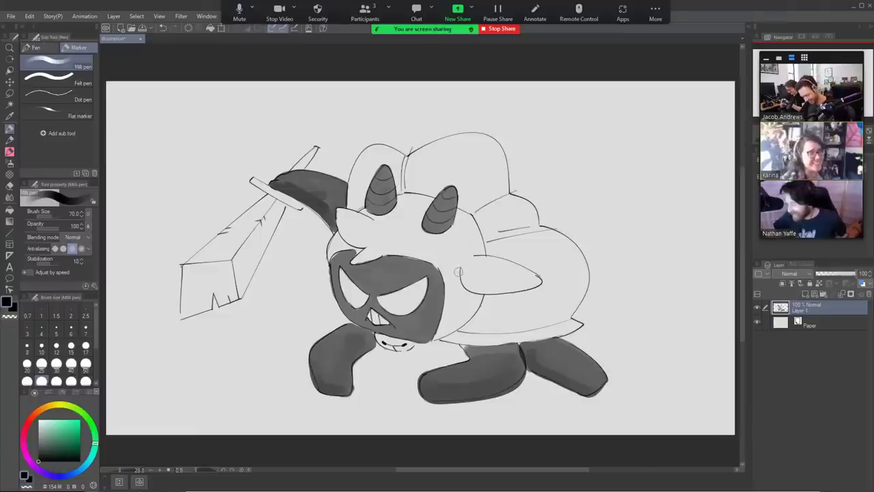
Try thicker outlines along the face's sword-side edge and the raised arm's underside with the CIRO brush at size 30, and undo them.
key(b)
key(bracketright)
key(bracketright)
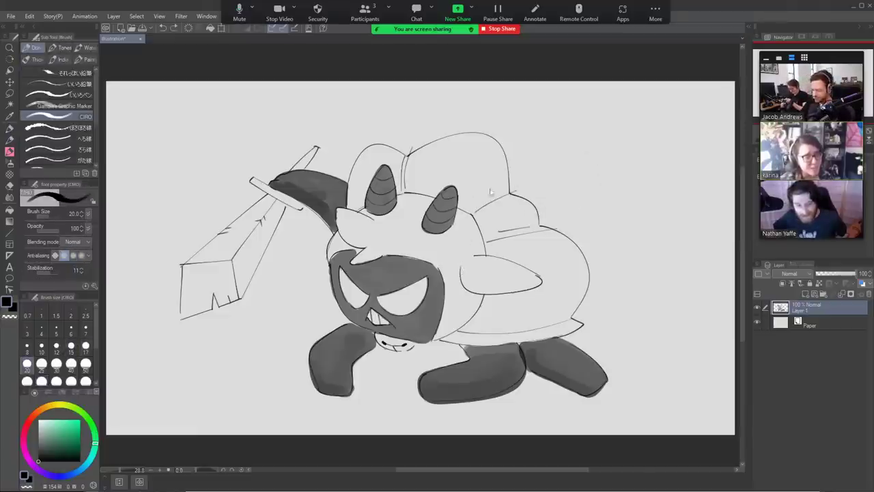
key(e)
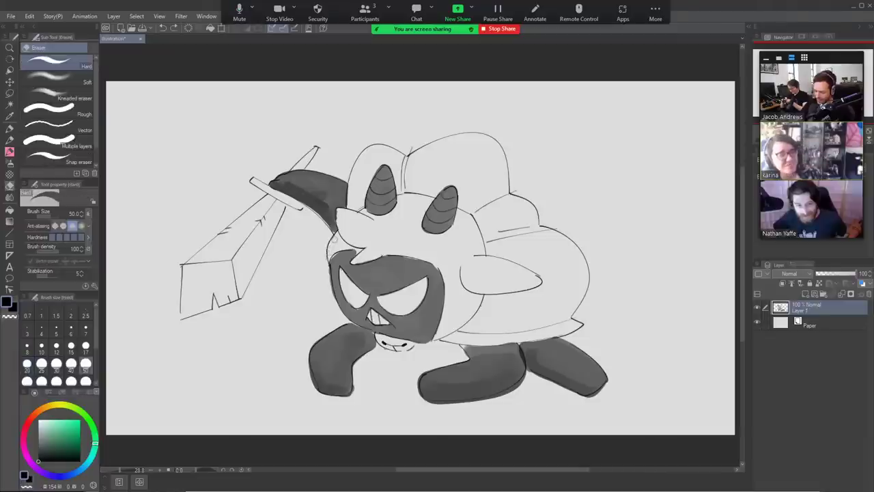
key(b)
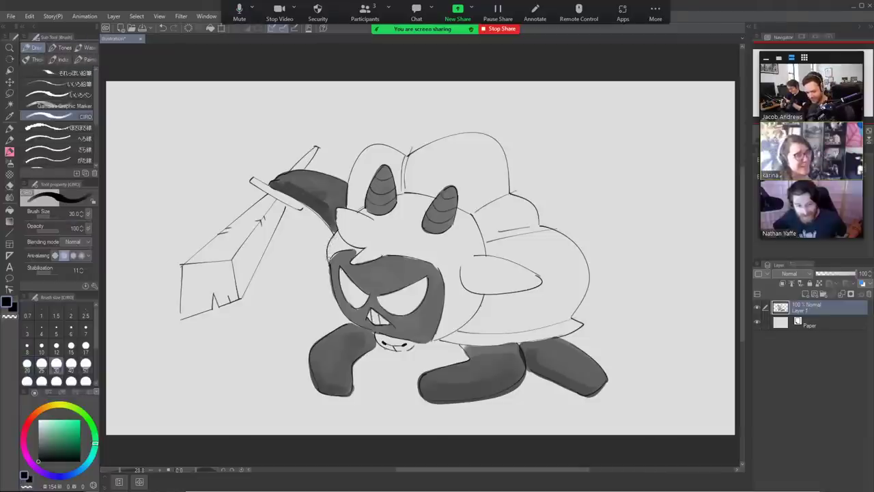
mouse_move(327, 258)
mouse_down()
mouse_move(334, 237)
mouse_move(334, 294)
mouse_move(353, 324)
mouse_up()
key(ctrl+z)
key(ctrl+z)
drag(329, 263, 352, 325)
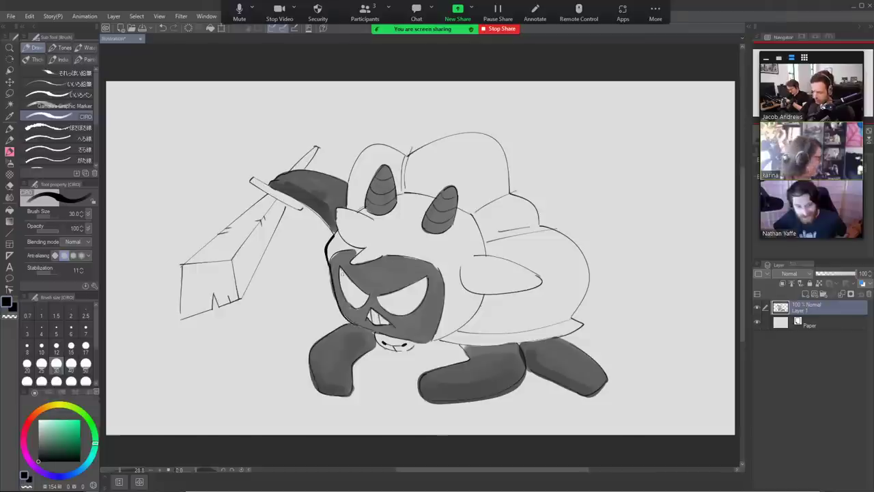
drag(306, 205, 334, 237)
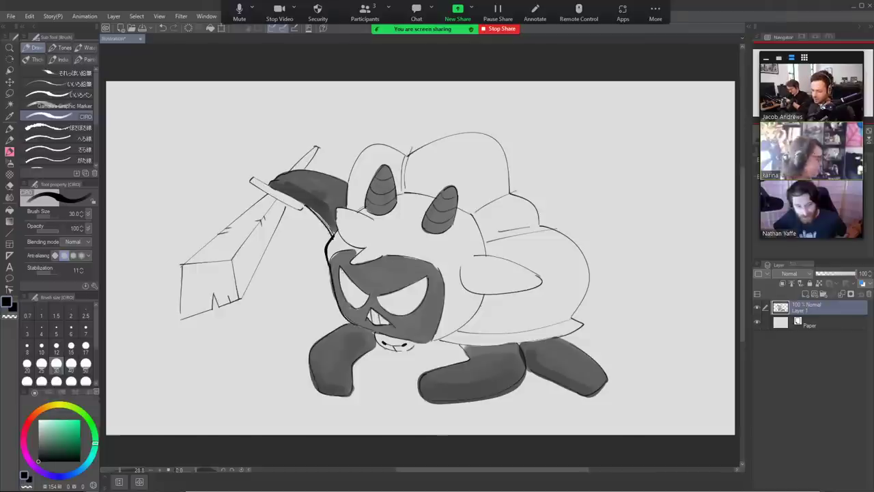
key(ctrl+z)
drag(306, 204, 334, 236)
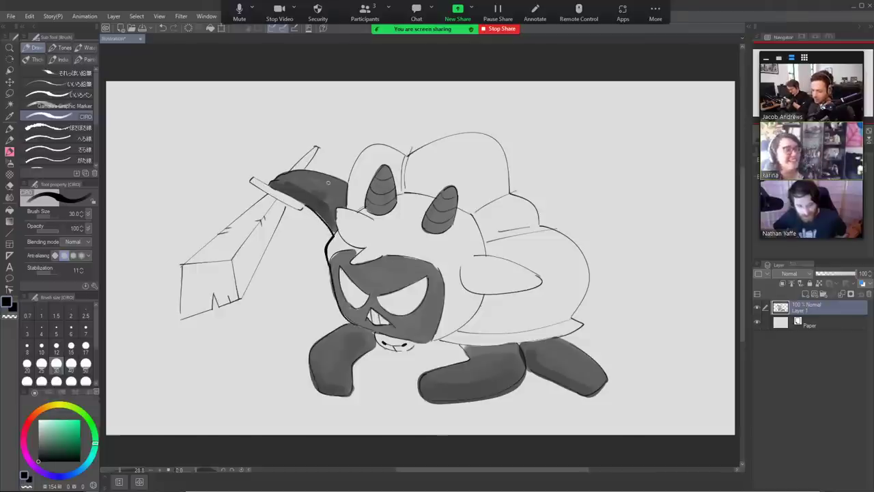
key(ctrl+z)
key(ctrl+z)
key(ctrl+z)
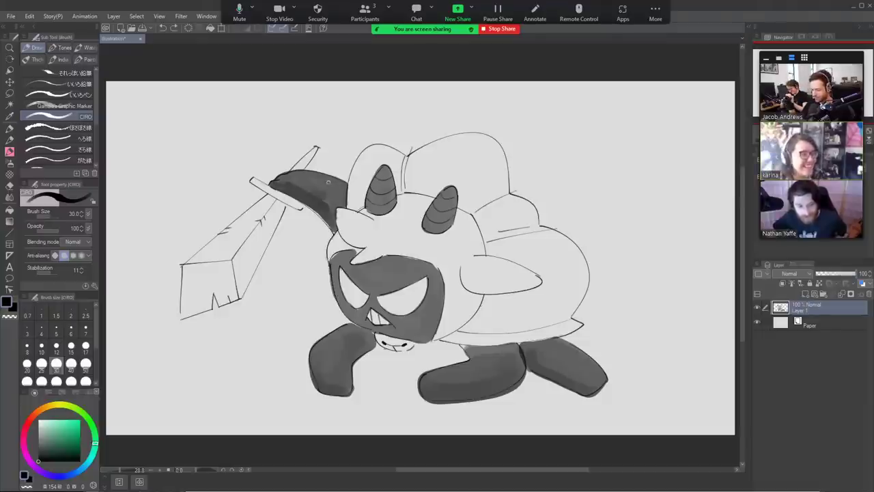
Add a new layer between the line art and the paper, and choose the Tone - dot brush.
click(832, 319)
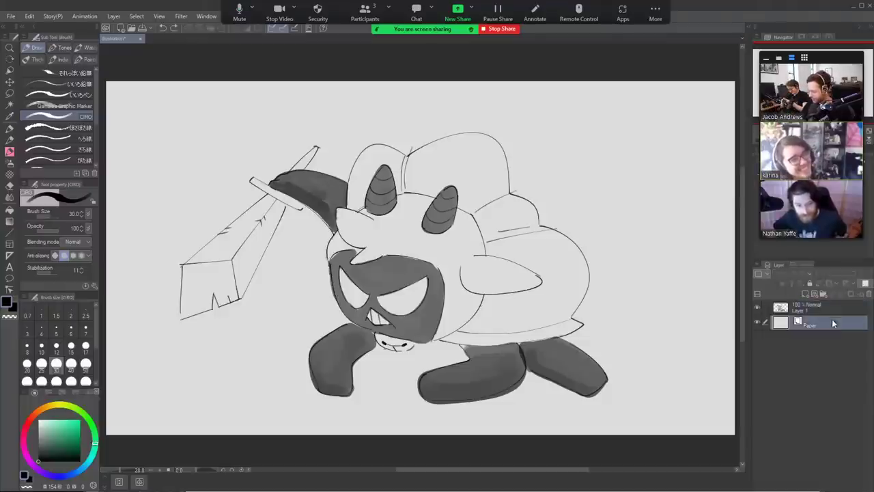
click(806, 294)
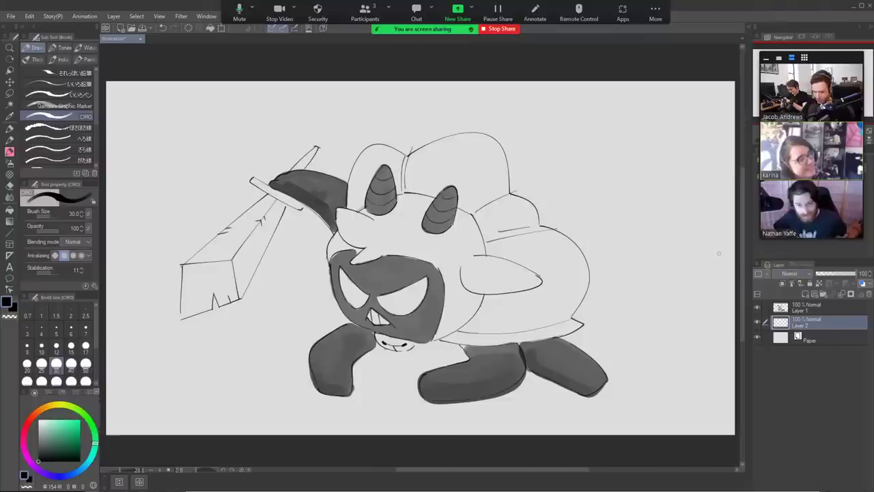
key(b)
key(b)
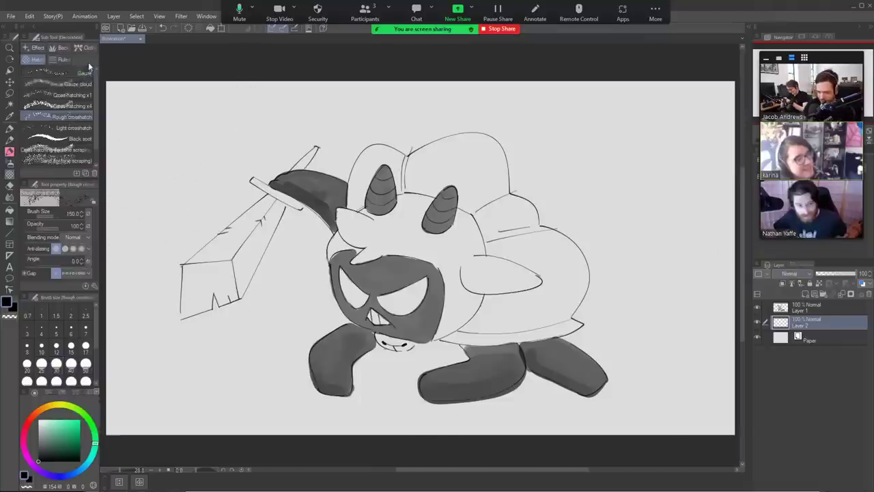
key(b)
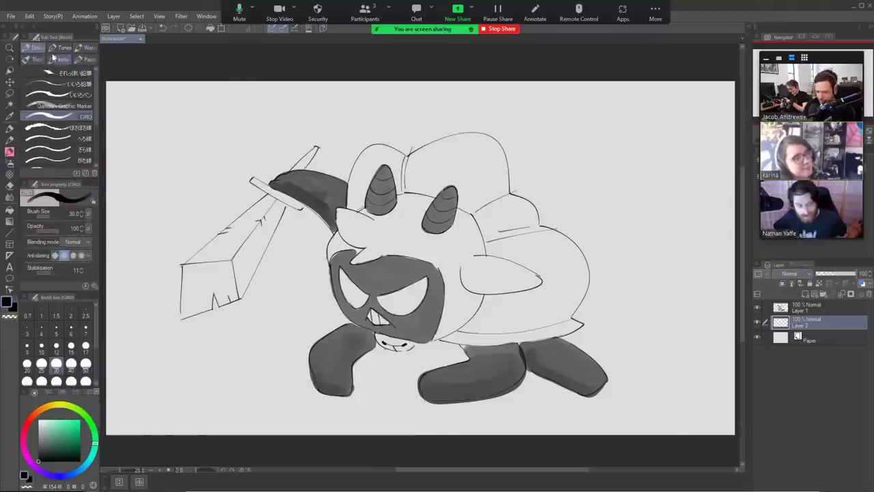
click(65, 49)
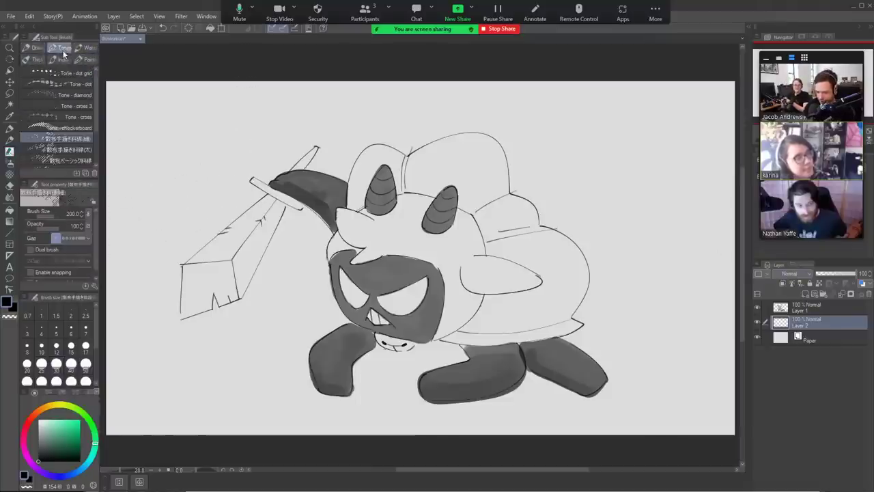
click(86, 84)
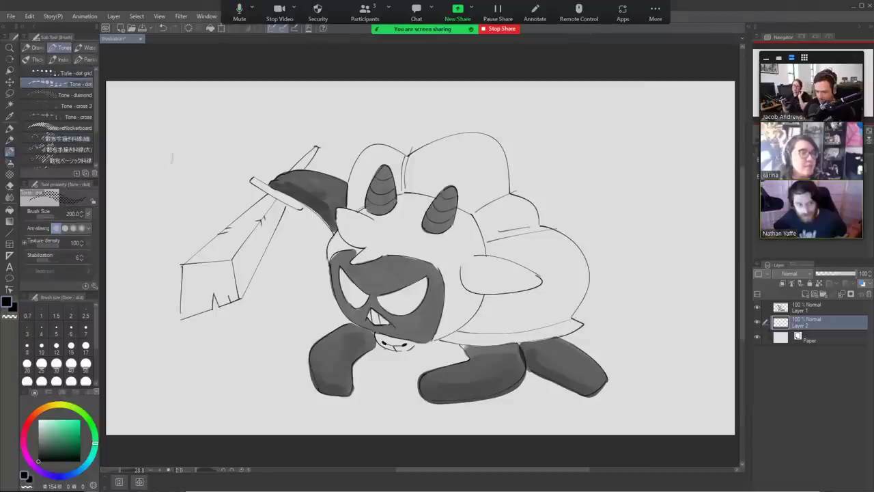
Select the fluffy body's wool with reference to all layers, fill it with the Tone - dot brush at size 200, and deselect.
drag(504, 240, 546, 239)
key(ctrl+z)
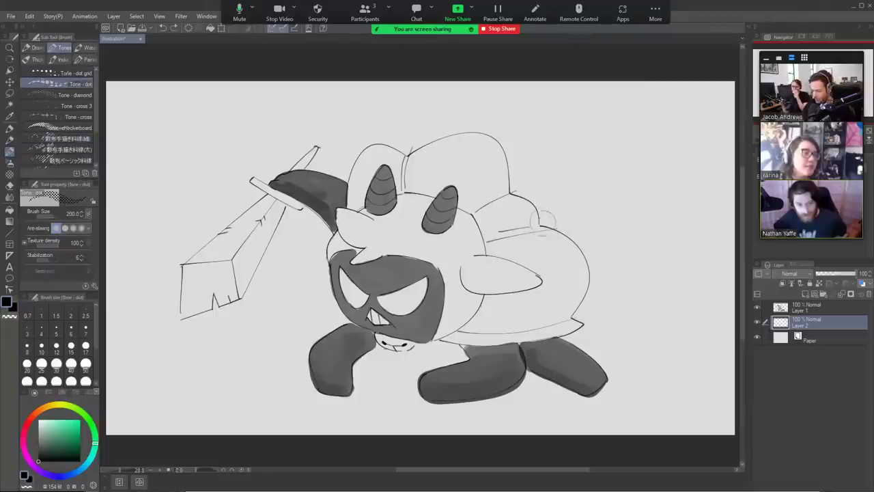
key(w)
click(553, 272)
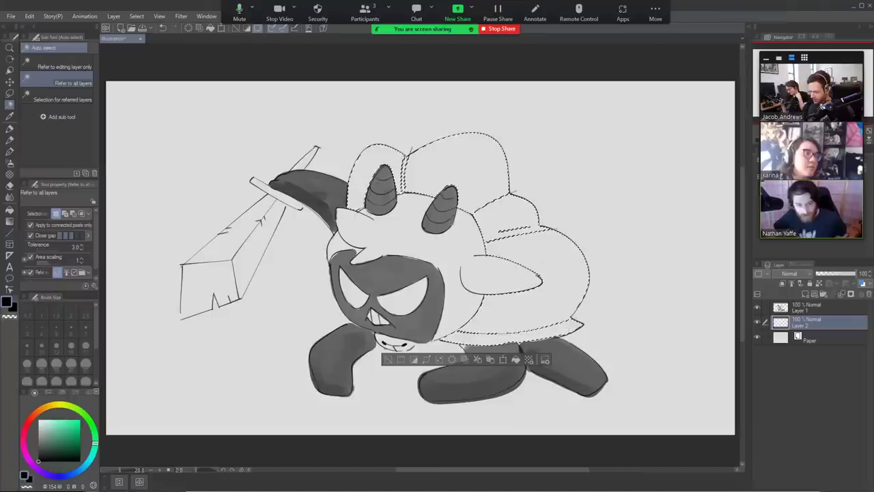
key(b)
mouse_move(338, 212)
mouse_down()
mouse_move(371, 128)
mouse_move(410, 149)
mouse_move(454, 128)
mouse_move(442, 188)
mouse_move(521, 159)
mouse_move(529, 130)
mouse_move(543, 140)
mouse_move(519, 170)
mouse_move(545, 190)
mouse_move(523, 219)
mouse_move(526, 205)
mouse_move(532, 280)
mouse_move(567, 314)
mouse_move(597, 321)
mouse_move(619, 313)
mouse_move(577, 274)
mouse_move(590, 277)
mouse_move(569, 250)
mouse_move(524, 280)
mouse_move(547, 228)
mouse_up()
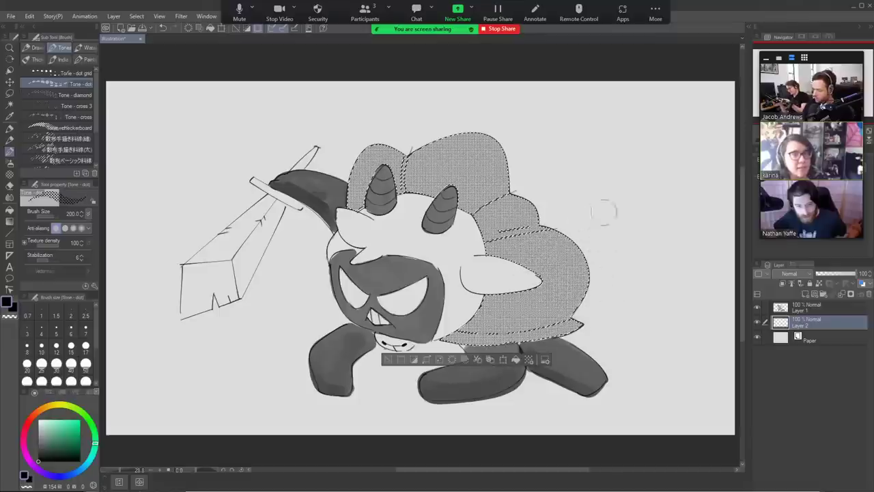
click(387, 360)
Shade the sword's crossguard and handle with the Tone - dot brush at size 70.
key(w)
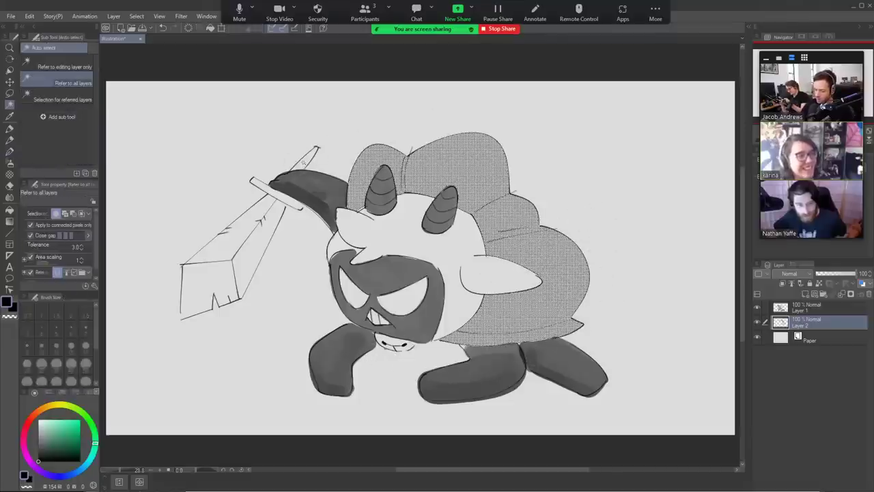
key(b)
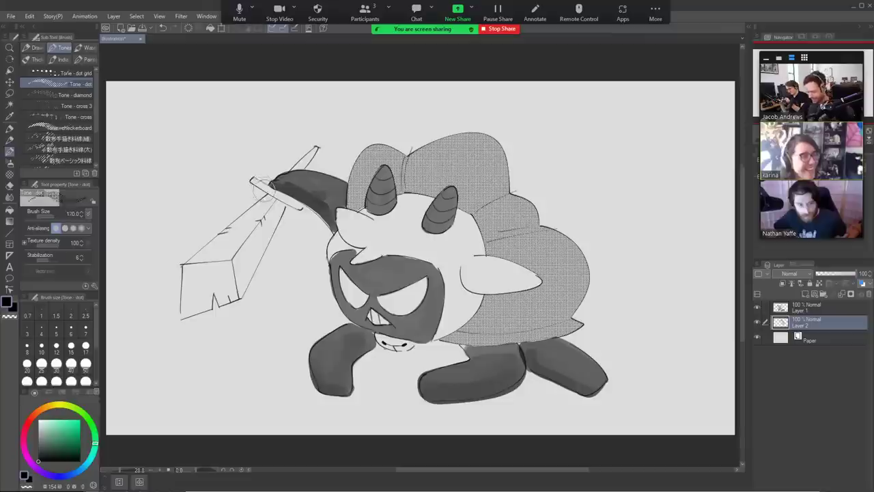
drag(253, 181, 294, 203)
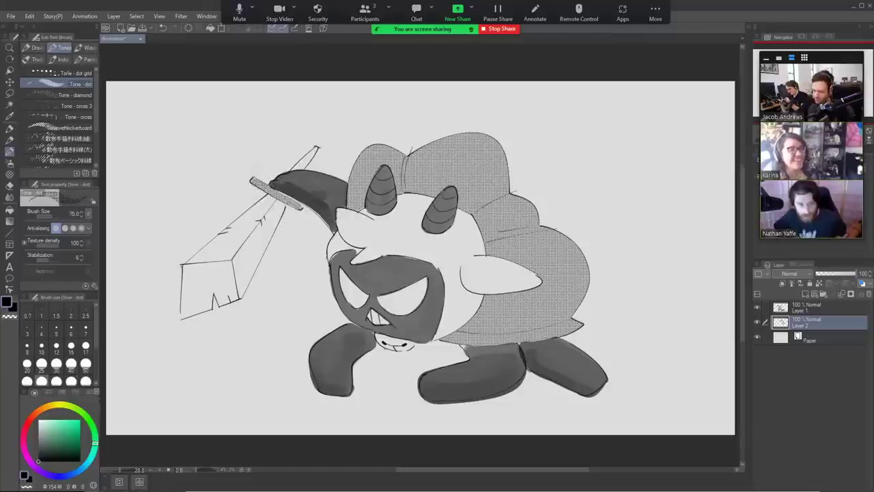
mouse_move(294, 169)
mouse_down()
mouse_move(316, 149)
mouse_move(297, 164)
mouse_up()
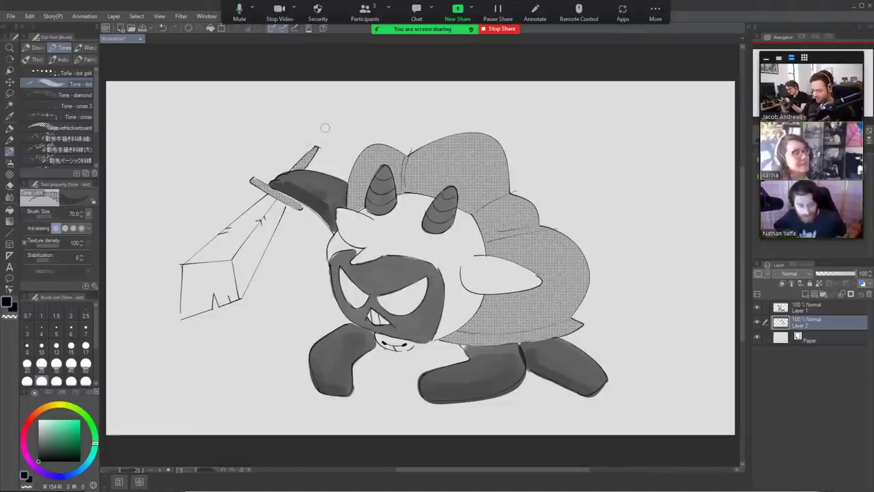
Choose the Tone - diamond brush and try to select the interior of the sword blade.
click(72, 95)
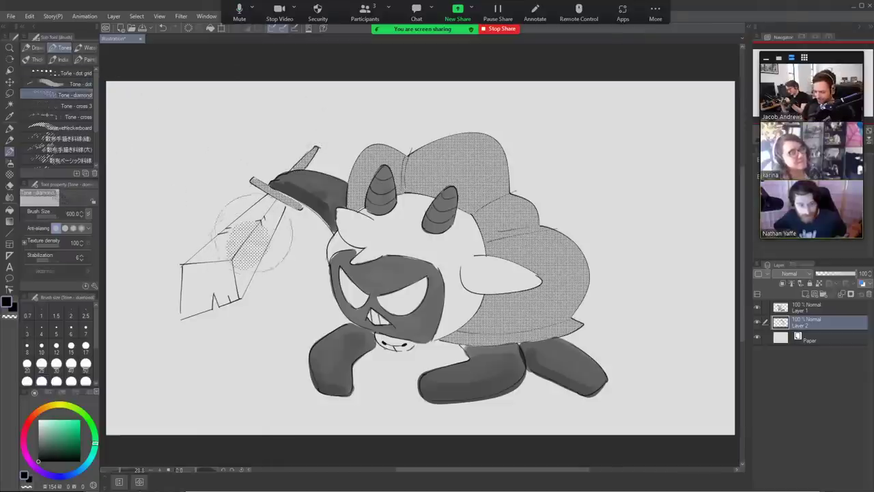
key(w)
click(255, 231)
key(ctrl+d)
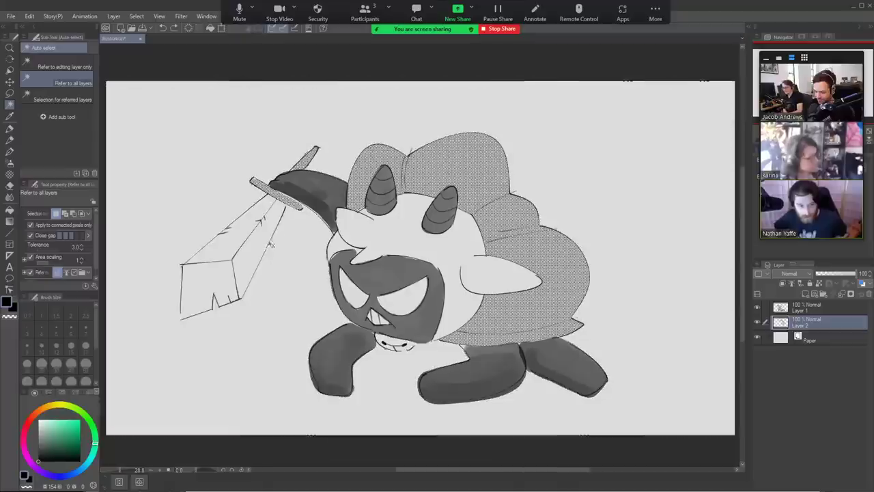
Close the gap in the sword blade's outline with the Milli pen at brush size 17.
key(b)
key(b)
key(b)
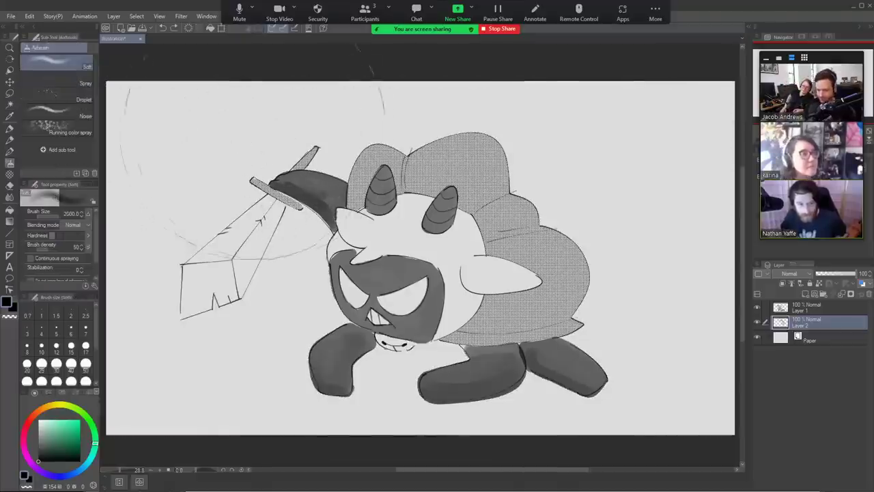
key(b)
key(b)
key(b)
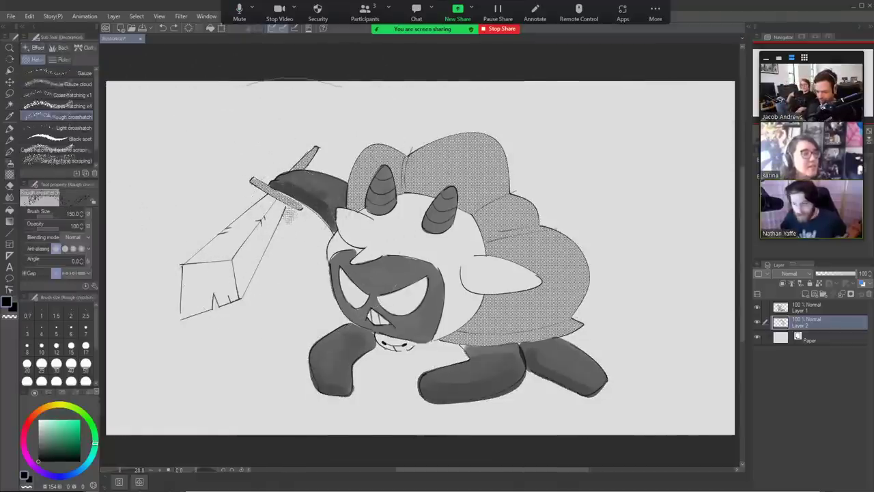
key(p)
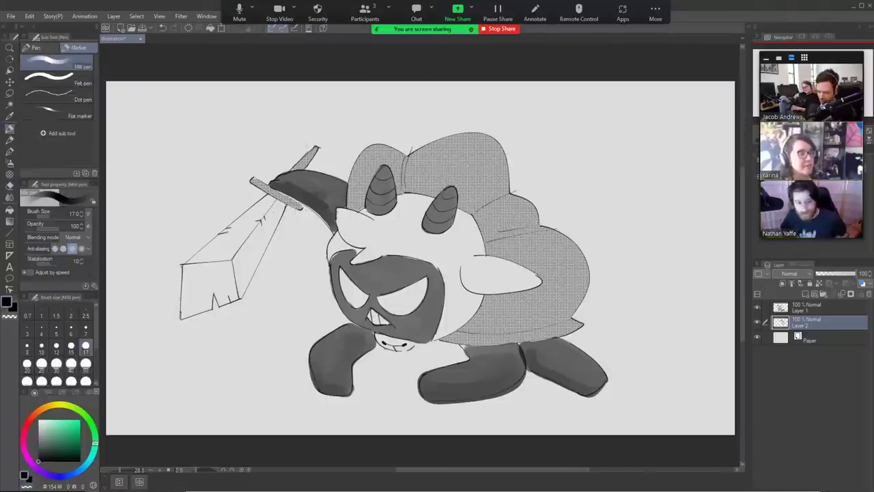
Select all sections of the sword blade, fill them with the Tone - diamond brush at size 600, and deselect.
key(w)
click(252, 252)
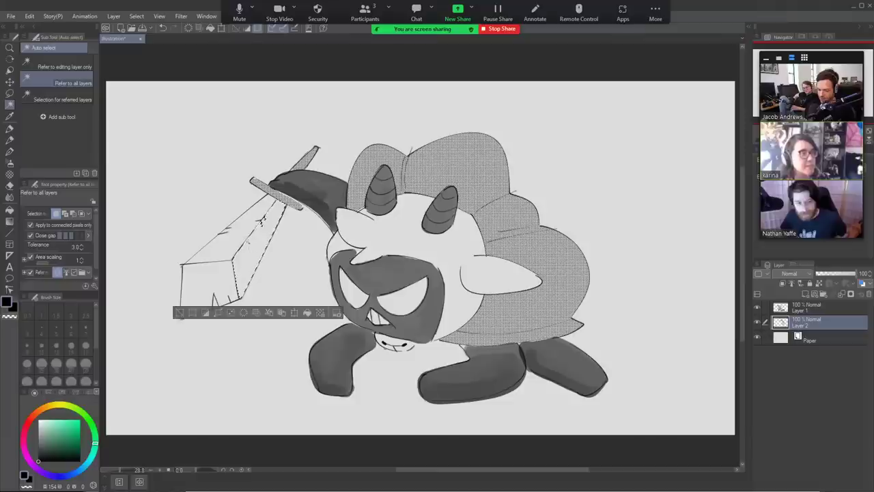
shift+click(243, 238)
shift+click(225, 273)
key(b)
drag(185, 324, 314, 175)
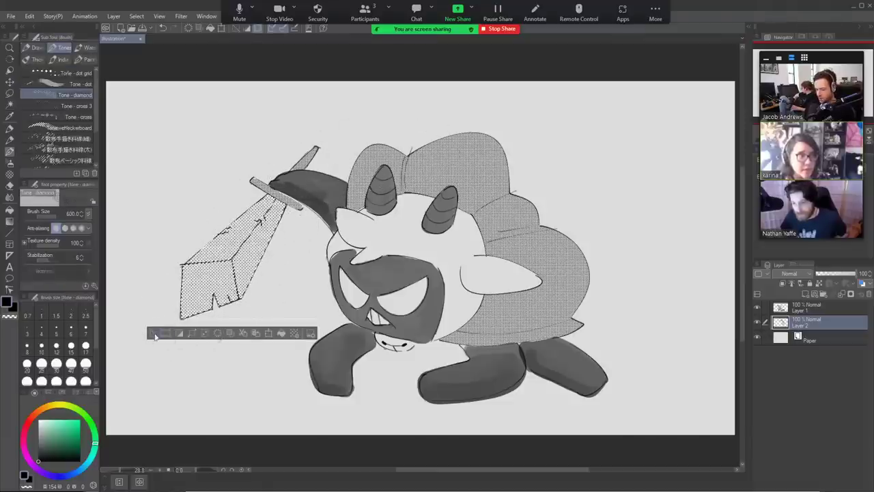
key(ctrl+d)
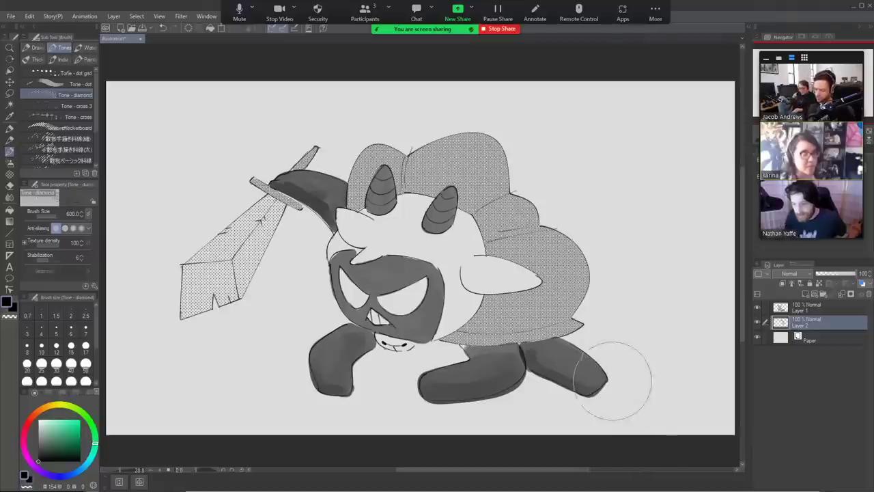
Fill the small rounded piece beneath the imp's chin with the Tone - diamond brush at size 60.
key(b)
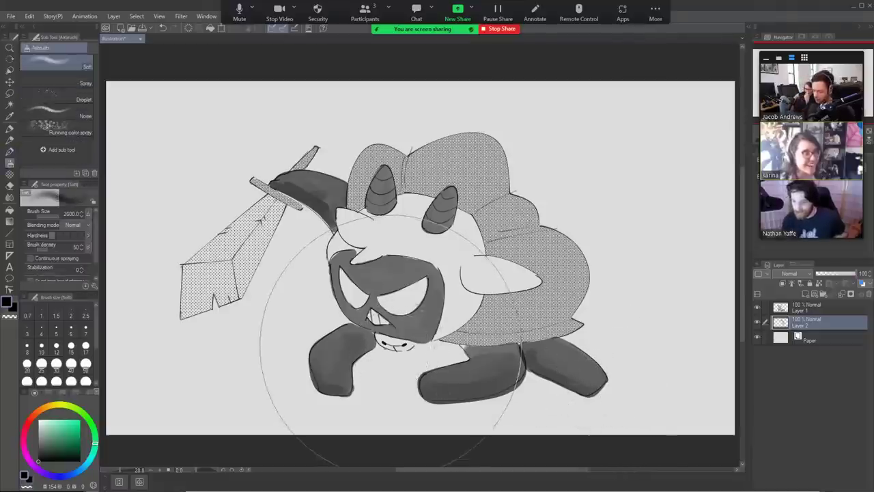
key(b)
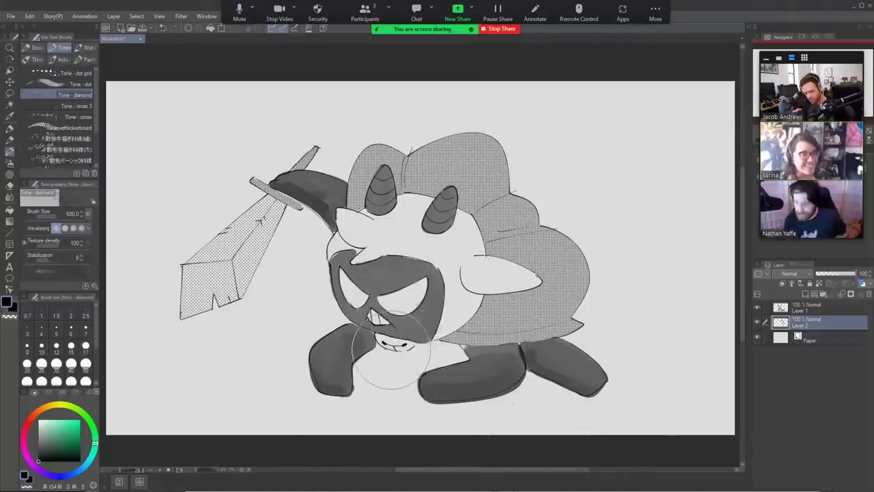
key(bracketleft)
key(bracketleft)
key(bracketleft)
key(bracketleft)
key(bracketleft)
key(bracketleft)
key(bracketleft)
key(bracketleft)
key(bracketleft)
key(bracketleft)
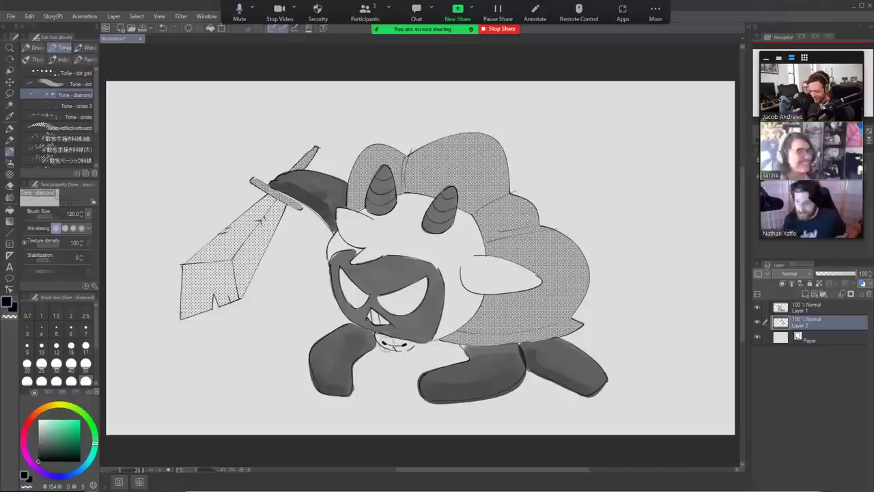
mouse_move(391, 346)
mouse_down()
mouse_move(380, 338)
mouse_move(409, 345)
mouse_move(381, 343)
mouse_up()
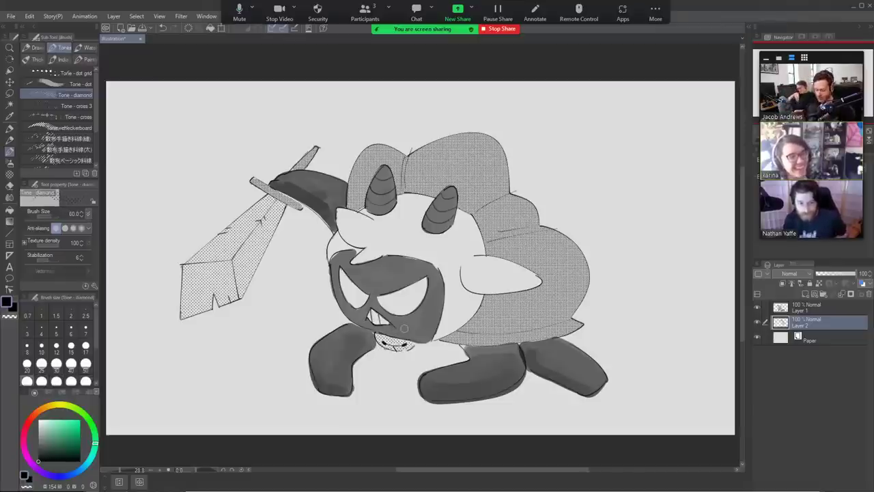
Try to rework the teeth in the imp's mouth on Layer 1 with the Hard eraser and the CIRO brush.
key(e)
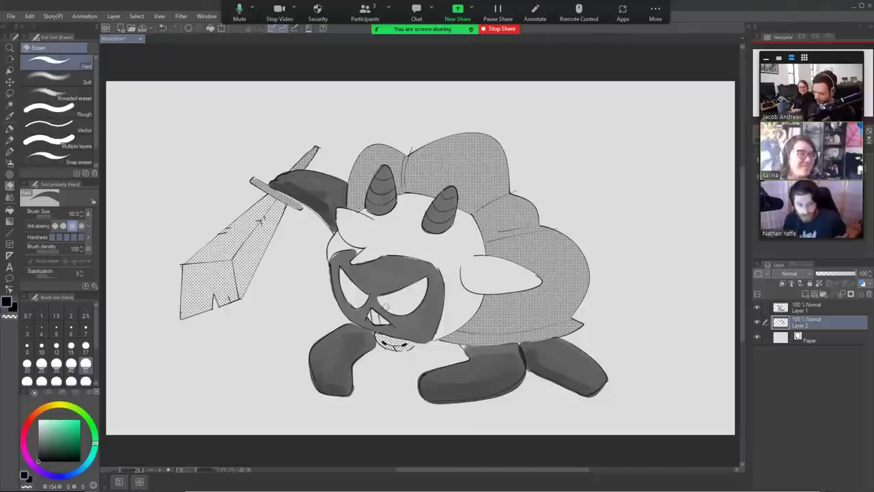
click(810, 307)
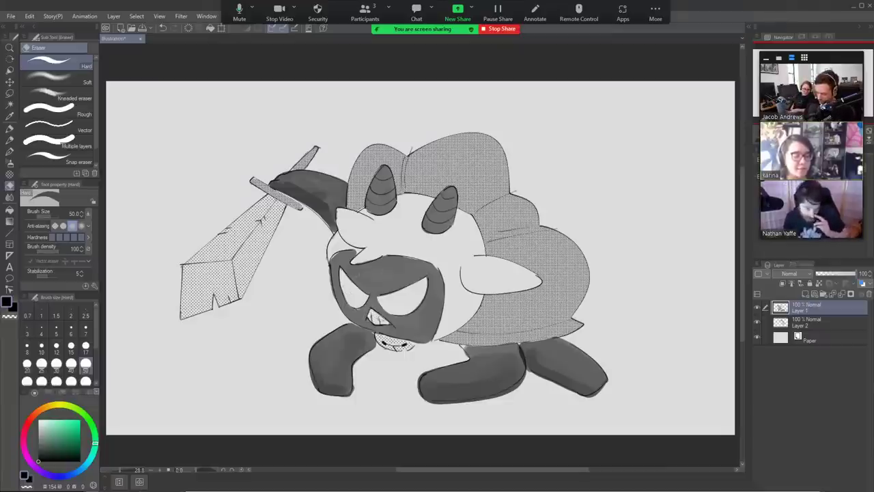
key(b)
key(b)
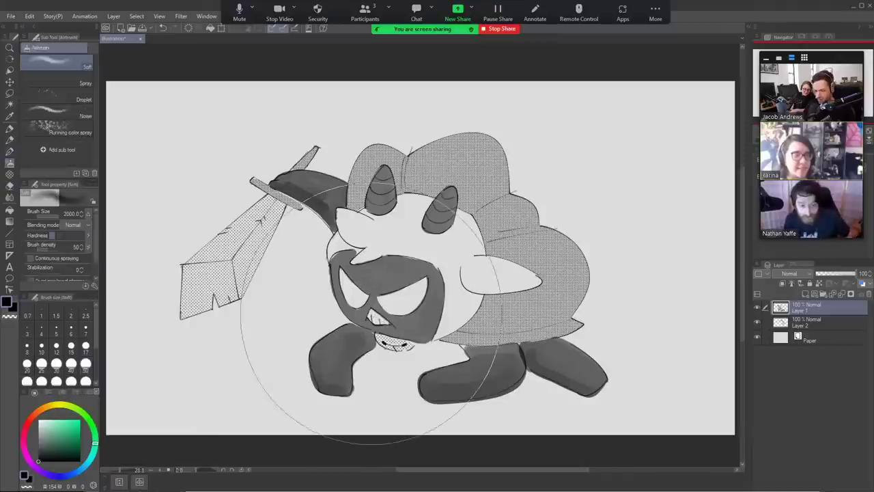
key(b)
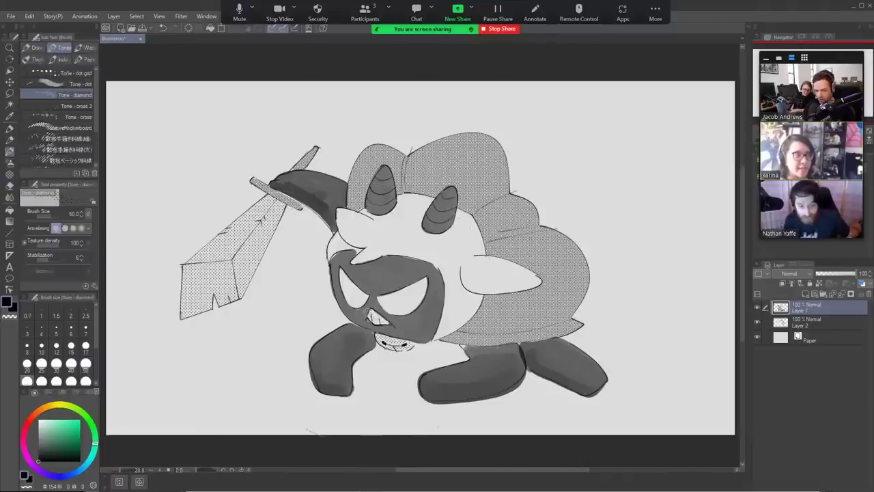
key(b)
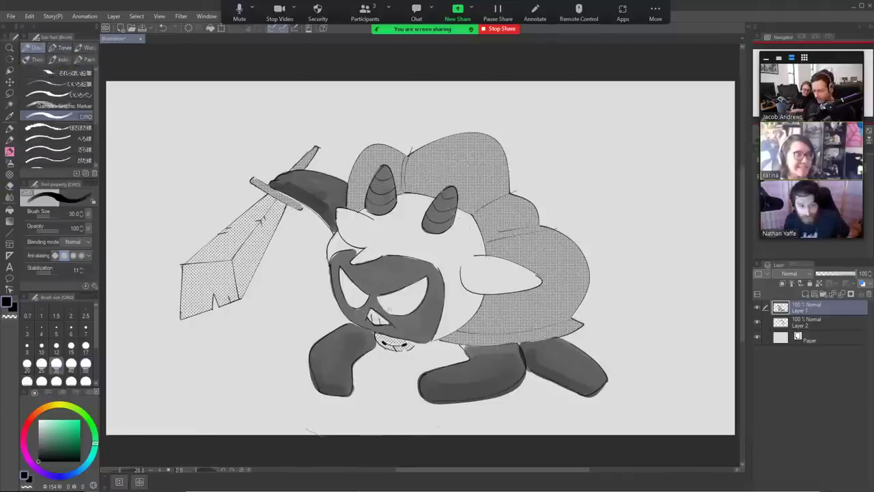
key(bracketleft)
key(bracketleft)
key(bracketleft)
key(bracketleft)
key(bracketleft)
key(bracketleft)
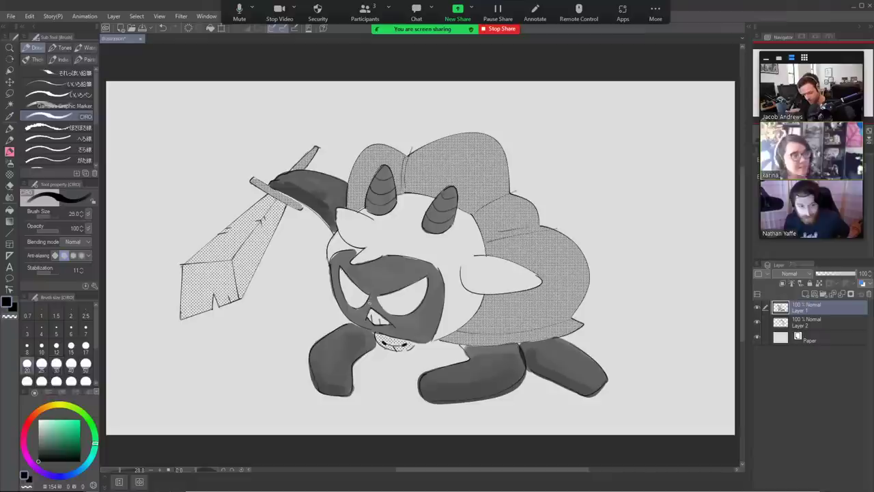
key(e)
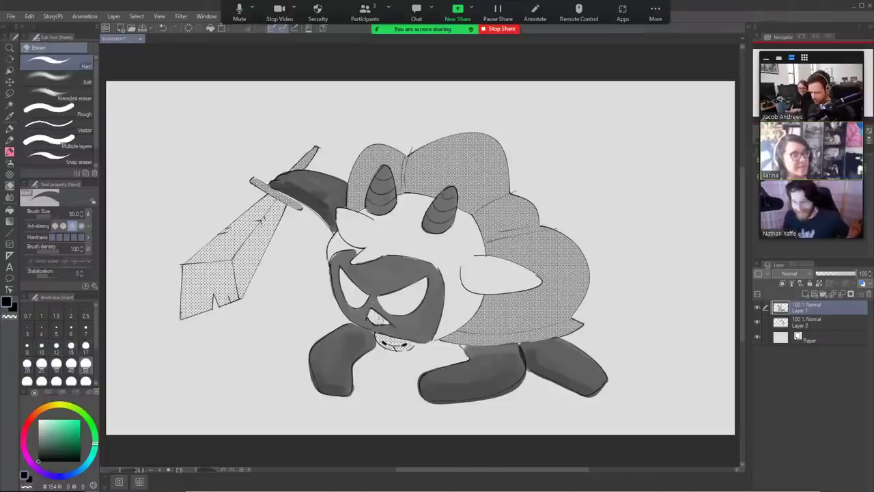
key(b)
drag(381, 312, 370, 324)
key(ctrl+z)
key(ctrl+z)
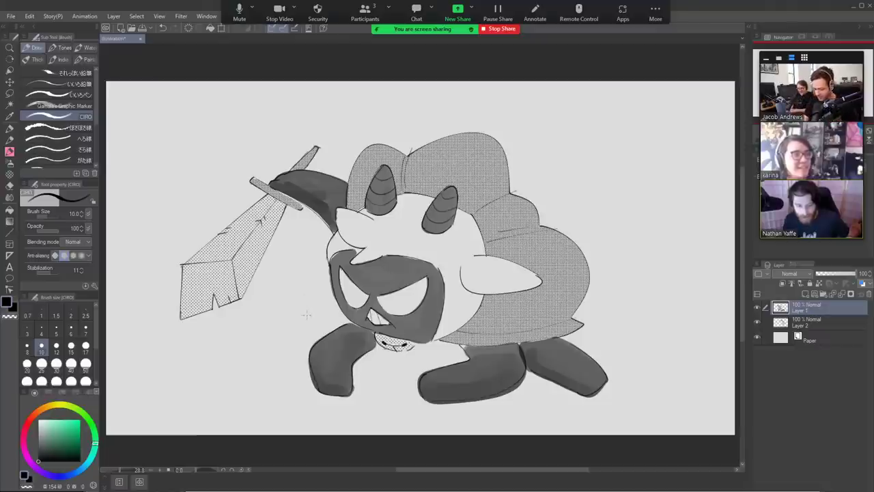
Draw spiky burst-shaped outline segments around the imp on Layer 1 with the CIRO brush at size 15.
key(bracketright)
key(bracketright)
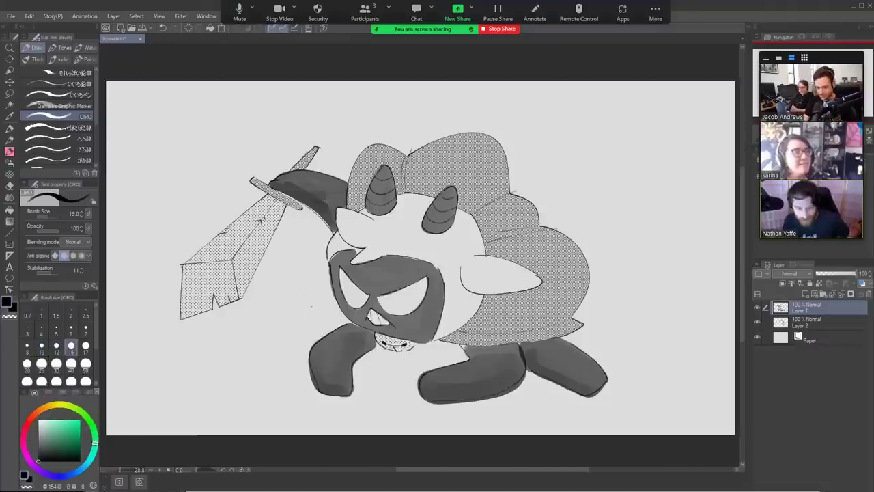
mouse_move(315, 327)
mouse_down()
mouse_move(262, 321)
mouse_move(268, 285)
mouse_up()
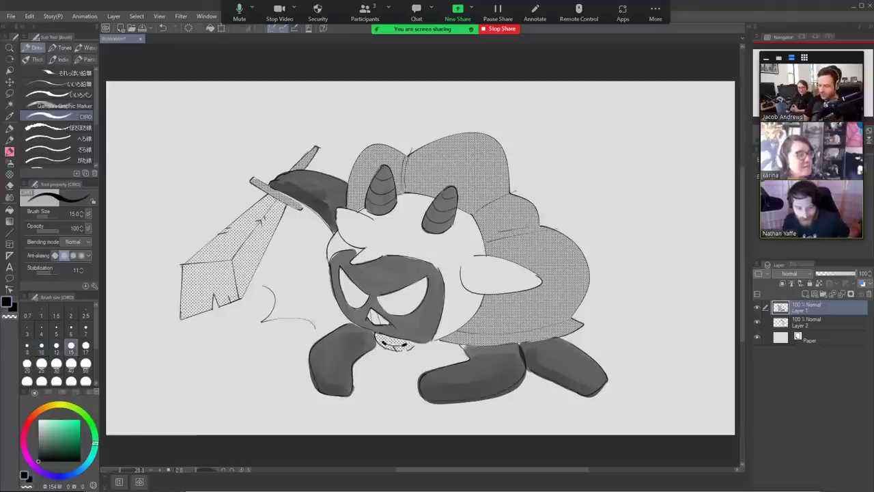
mouse_move(335, 137)
mouse_down()
mouse_move(357, 92)
mouse_move(424, 114)
mouse_up()
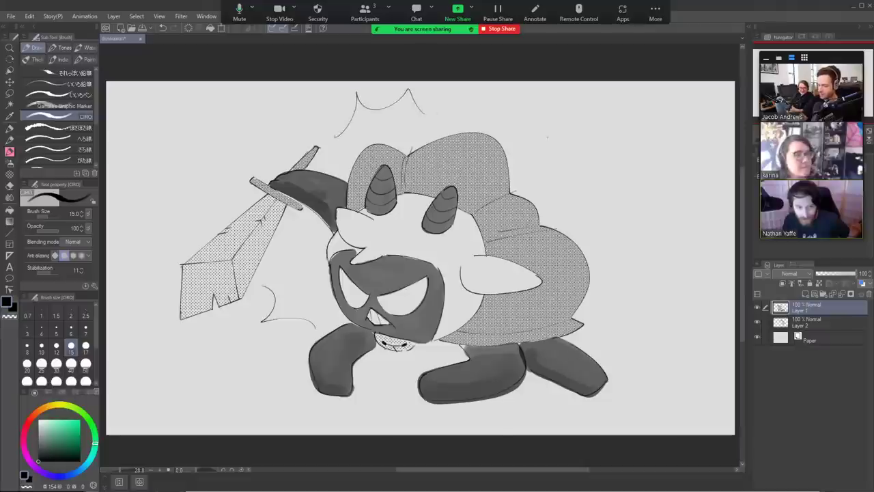
mouse_move(546, 137)
mouse_down()
mouse_move(603, 205)
mouse_move(643, 277)
mouse_move(626, 287)
mouse_up()
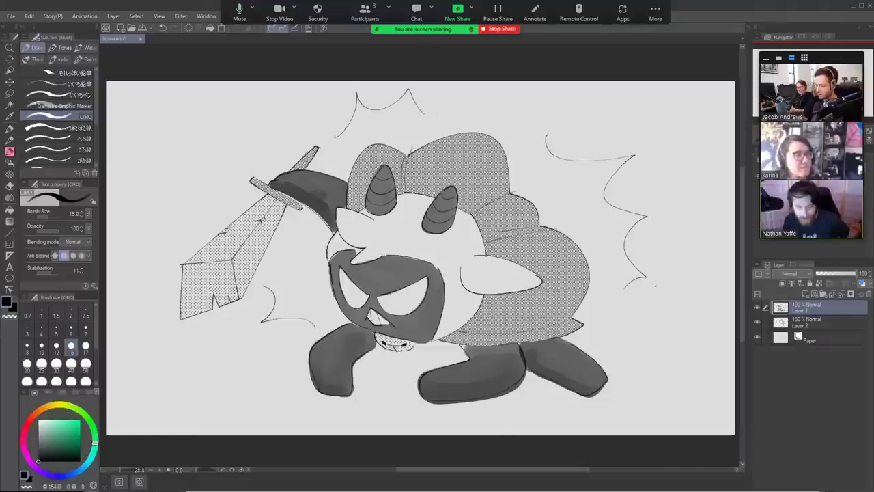
drag(372, 370, 388, 392)
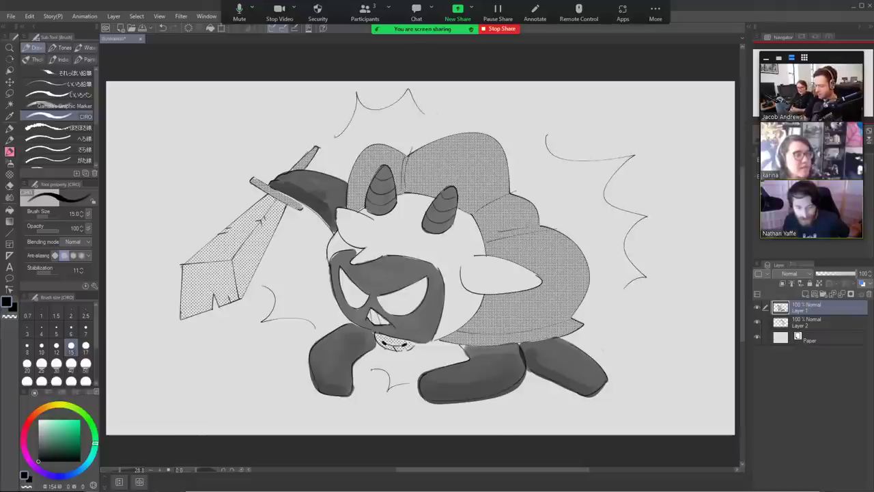
drag(600, 349, 633, 340)
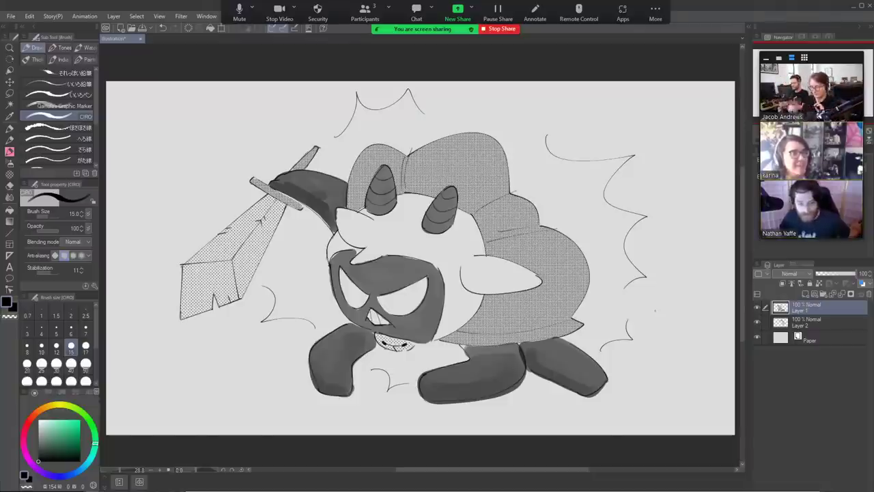
Group Layer 1 and Layer 2 in a new folder, and collapse and hide that folder.
click(823, 294)
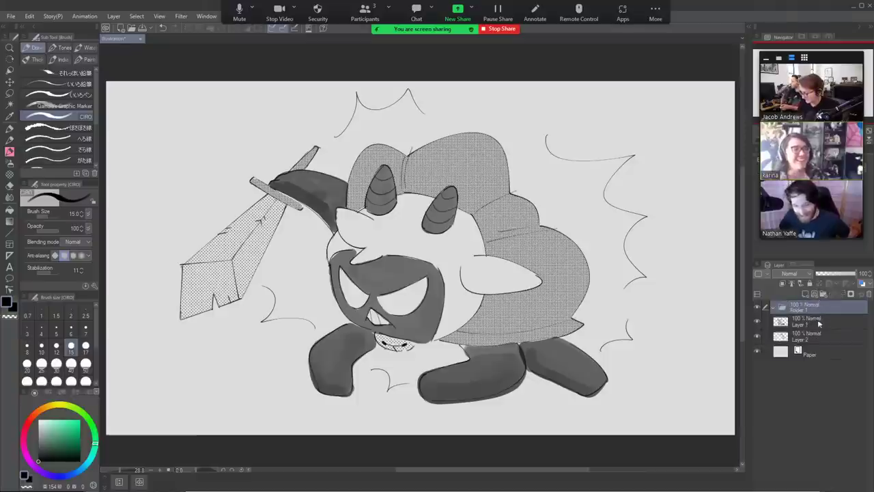
ctrl+click(828, 336)
drag(830, 315, 772, 312)
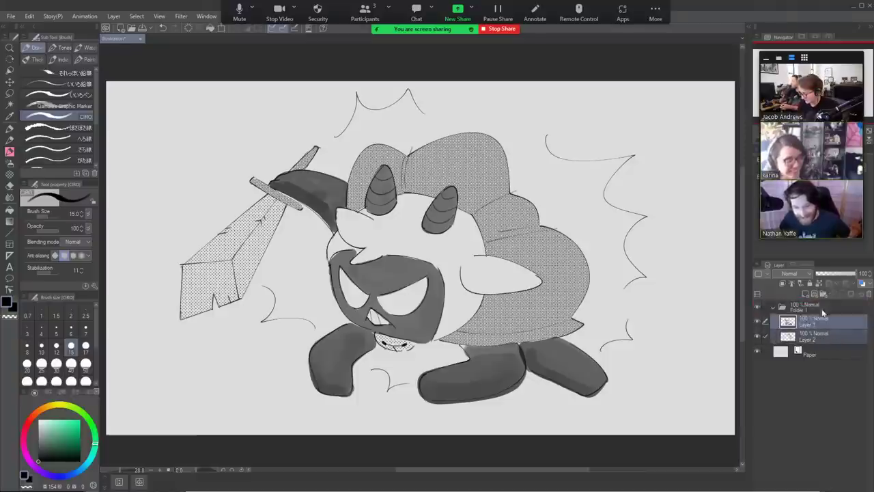
click(773, 309)
click(757, 308)
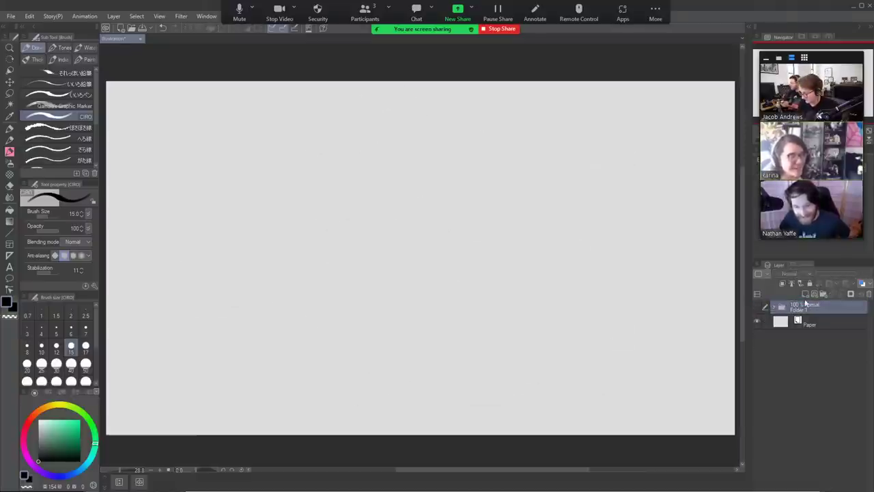
Add a new layer and draw a wide, rounded head outline across the canvas with the CIRO brush at size 40.
click(803, 293)
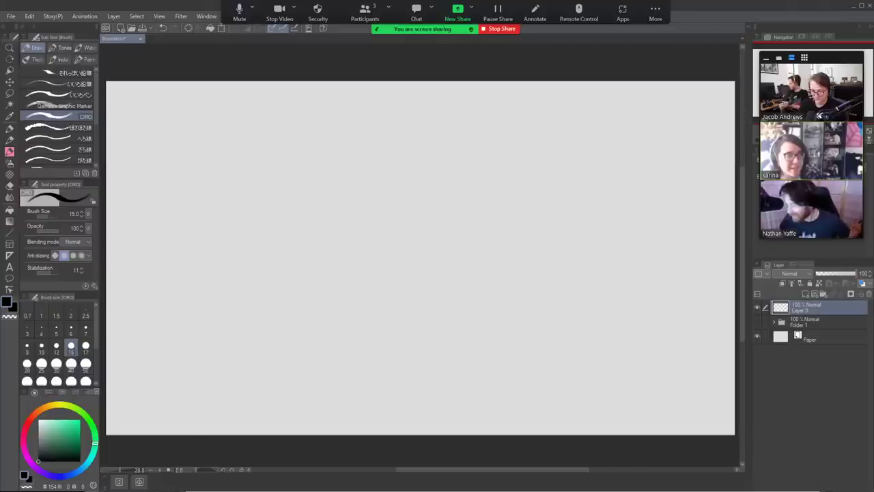
key(bracketright)
key(bracketright)
key(bracketright)
key(bracketright)
key(bracketright)
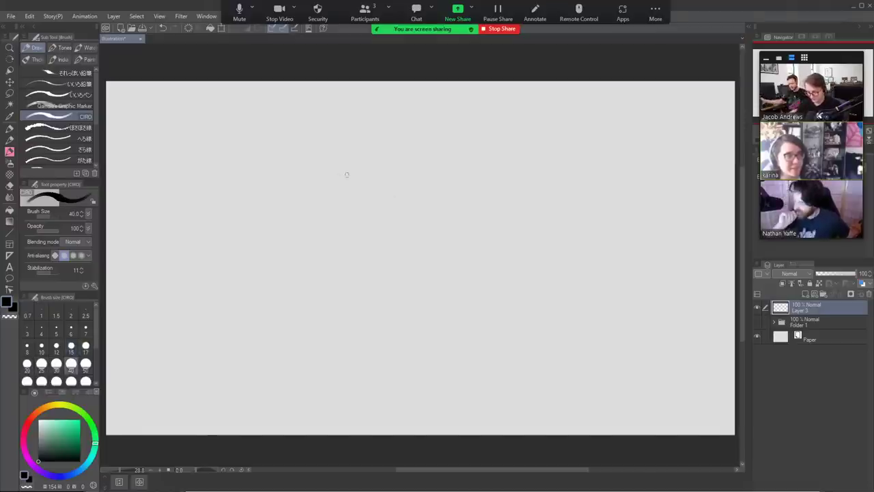
mouse_move(345, 170)
mouse_down()
mouse_move(237, 280)
mouse_move(365, 304)
mouse_move(575, 283)
mouse_up()
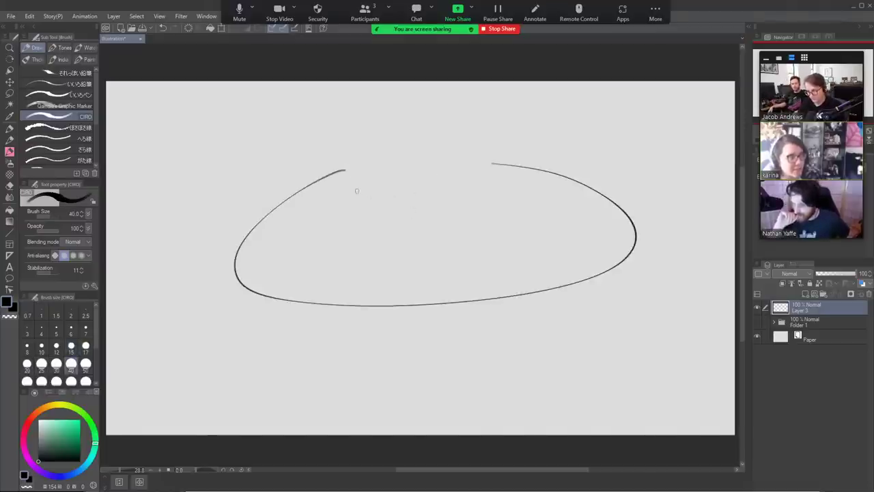
Draw two flat oval eyes with pupils and lid lines, plus a mouth with separated teeth, inside the head outline.
drag(356, 190, 392, 188)
mouse_move(488, 178)
mouse_down()
mouse_move(536, 194)
mouse_move(434, 183)
mouse_up()
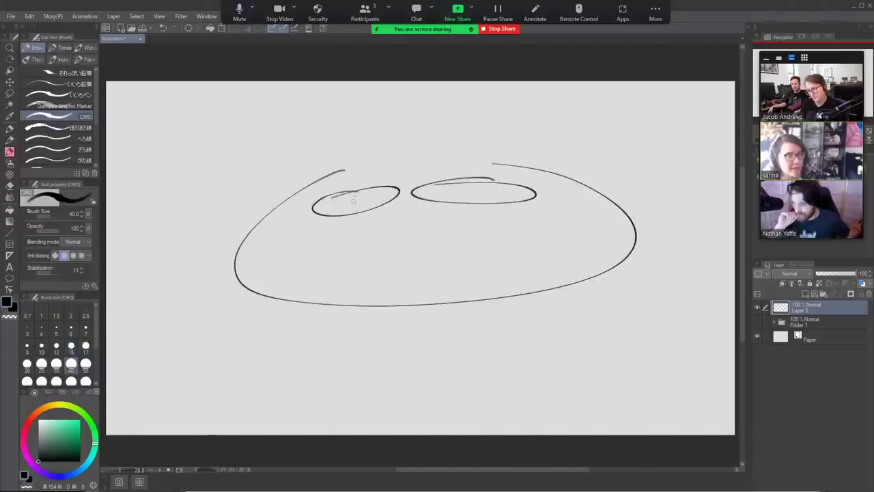
mouse_move(353, 201)
mouse_down()
mouse_move(330, 206)
mouse_move(373, 197)
mouse_move(325, 207)
mouse_up()
mouse_move(494, 194)
mouse_down()
mouse_move(446, 193)
mouse_move(504, 194)
mouse_move(444, 191)
mouse_up()
mouse_move(449, 229)
mouse_down()
mouse_move(423, 214)
mouse_move(358, 235)
mouse_move(451, 229)
mouse_up()
mouse_move(373, 222)
mouse_down()
mouse_move(429, 219)
mouse_move(380, 236)
mouse_up()
drag(424, 218, 426, 233)
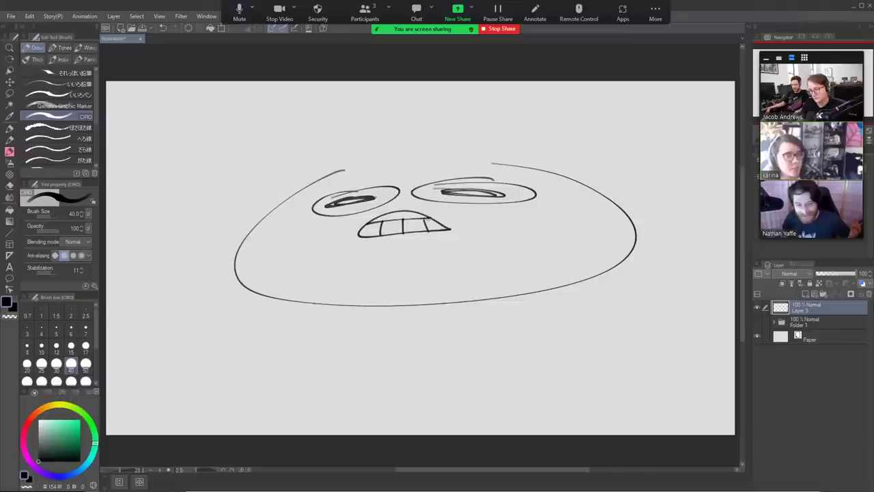
Hand-letter "DRAWING SUGGESTIONS" in an arc above the doodled head.
drag(256, 113, 258, 145)
drag(251, 118, 259, 145)
drag(291, 111, 298, 142)
mouse_move(286, 109)
mouse_down()
mouse_move(297, 127)
mouse_move(325, 140)
mouse_up()
mouse_move(314, 136)
mouse_down()
mouse_move(320, 104)
mouse_move(348, 137)
mouse_up()
mouse_move(310, 129)
mouse_down()
mouse_move(343, 123)
mouse_move(366, 133)
mouse_move(377, 97)
mouse_up()
mouse_move(390, 98)
mouse_down()
mouse_move(391, 130)
mouse_move(403, 125)
mouse_up()
drag(403, 96, 427, 127)
drag(449, 101, 454, 115)
drag(501, 100, 473, 134)
mouse_move(510, 107)
mouse_down()
mouse_move(512, 135)
mouse_move(524, 107)
mouse_up()
mouse_move(549, 114)
mouse_down()
mouse_move(528, 127)
mouse_move(555, 135)
mouse_up()
mouse_move(540, 133)
mouse_down()
mouse_move(562, 124)
mouse_move(582, 135)
mouse_up()
drag(596, 126, 604, 158)
mouse_move(584, 143)
mouse_down()
mouse_move(603, 157)
mouse_move(588, 124)
mouse_move(609, 126)
mouse_up()
mouse_move(626, 133)
mouse_down()
mouse_move(614, 166)
mouse_move(641, 172)
mouse_up()
mouse_move(629, 138)
mouse_down()
mouse_move(654, 140)
mouse_move(658, 178)
mouse_up()
drag(666, 164, 675, 186)
mouse_move(688, 186)
mouse_down()
mouse_move(703, 172)
mouse_move(710, 191)
mouse_up()
drag(724, 176, 698, 202)
Hand-letter "PLEASE" in large capitals below the doodled head.
mouse_move(187, 309)
mouse_down()
mouse_move(175, 385)
mouse_move(198, 336)
mouse_up()
drag(267, 317, 287, 397)
mouse_move(321, 345)
mouse_down()
mouse_move(327, 399)
mouse_move(354, 400)
mouse_up()
drag(355, 327, 312, 348)
drag(400, 328, 373, 394)
drag(400, 328, 452, 396)
drag(364, 366, 414, 357)
drag(502, 327, 457, 400)
mouse_move(540, 333)
mouse_down()
mouse_move(530, 369)
mouse_move(596, 386)
mouse_up()
drag(530, 366, 584, 341)
drag(533, 331, 620, 307)
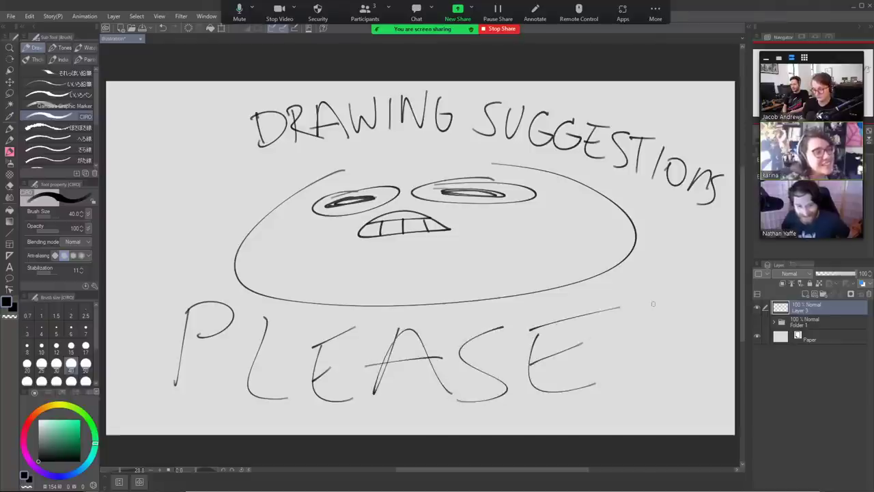
Darken the upper mouth and add two diagonal lines beside it, and delete the layer holding the doodle and lettering.
mouse_move(418, 217)
mouse_down()
mouse_move(374, 222)
mouse_move(418, 217)
mouse_move(386, 210)
mouse_up()
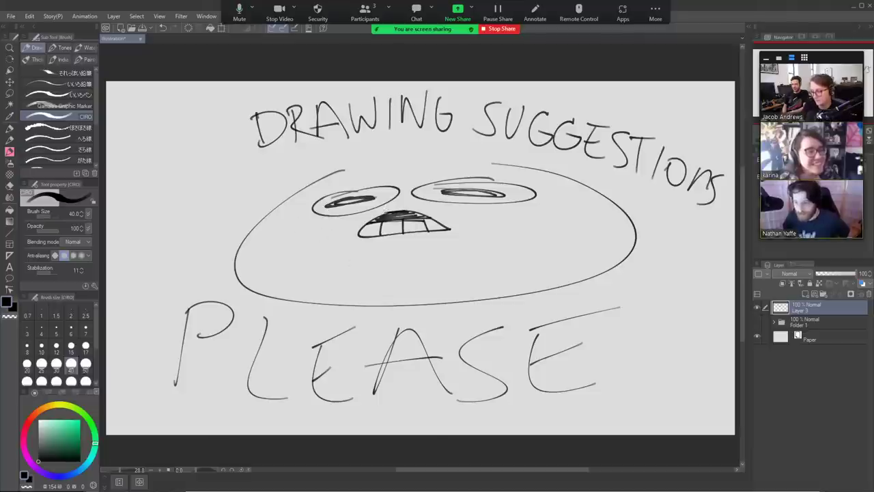
mouse_move(399, 199)
mouse_down()
mouse_move(325, 236)
mouse_move(514, 248)
mouse_up()
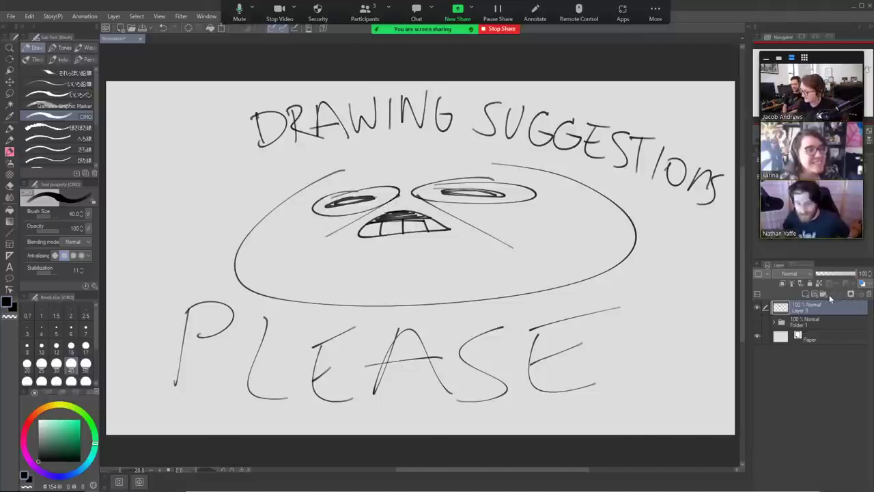
click(868, 295)
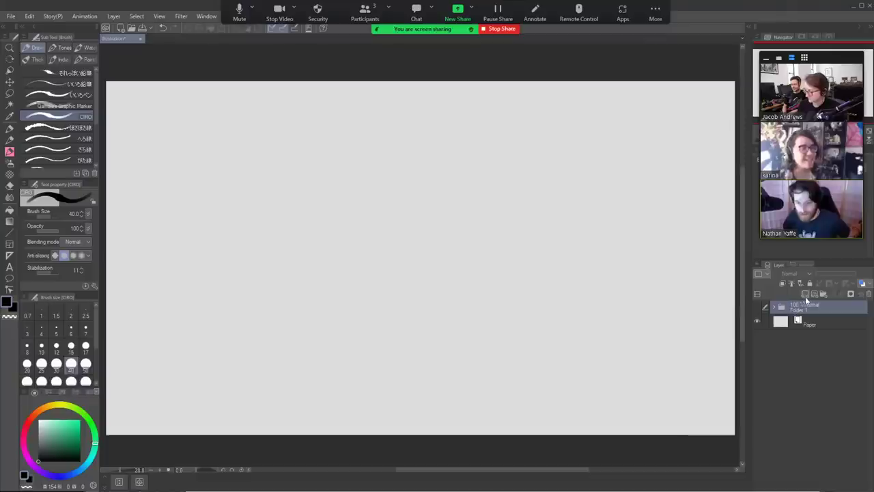
Add a new layer and sketch an open parrot beak with a rounded, hooked upper half and a pointed lower half.
click(805, 294)
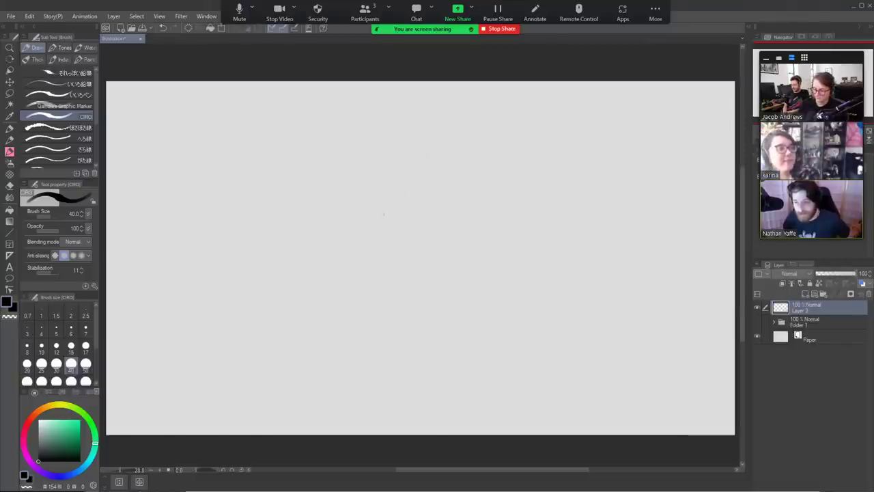
mouse_move(403, 192)
mouse_down()
mouse_move(358, 157)
mouse_move(307, 170)
mouse_move(316, 277)
mouse_up()
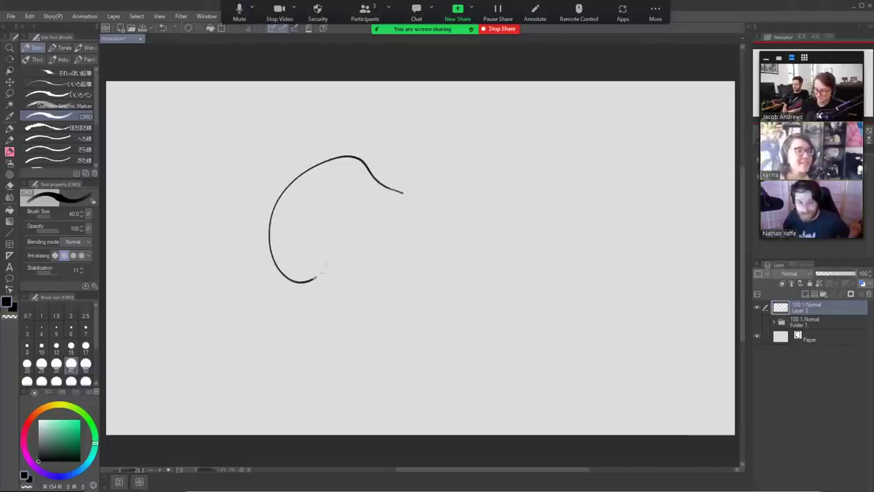
key(ctrl+z)
mouse_move(396, 193)
mouse_down()
mouse_move(293, 198)
mouse_move(314, 283)
mouse_move(308, 279)
mouse_move(375, 236)
mouse_move(403, 229)
mouse_move(332, 293)
mouse_move(332, 266)
mouse_move(384, 324)
mouse_move(401, 304)
mouse_move(416, 226)
mouse_up()
key(e)
drag(362, 163, 395, 196)
key(p)
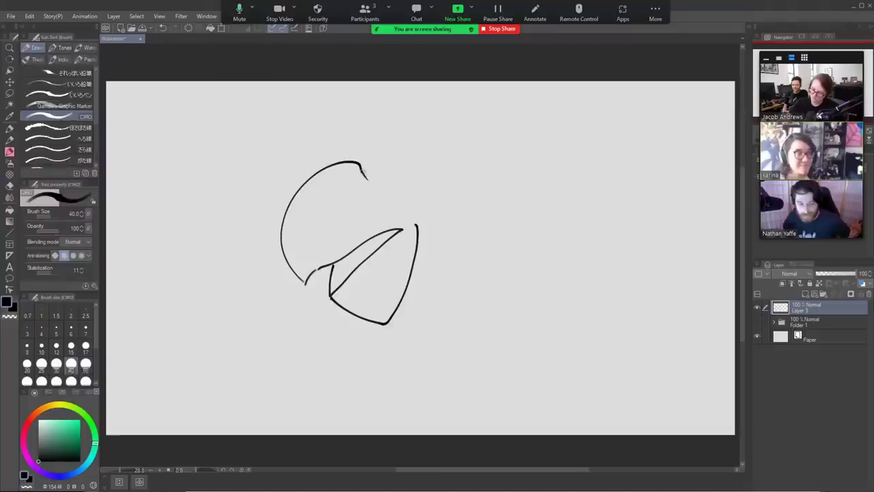
Close the back edge of the upper beak with a curved line and outline a narrow tongue inside the open mouth.
drag(361, 170, 411, 219)
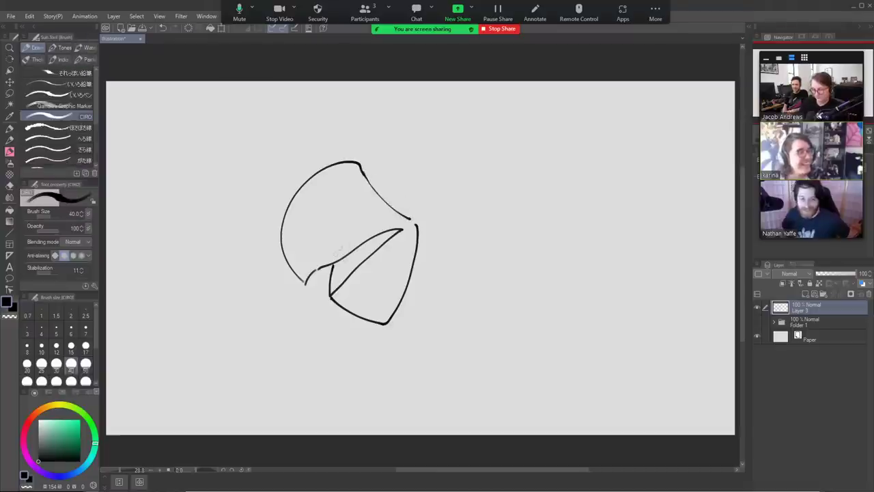
drag(334, 267, 331, 300)
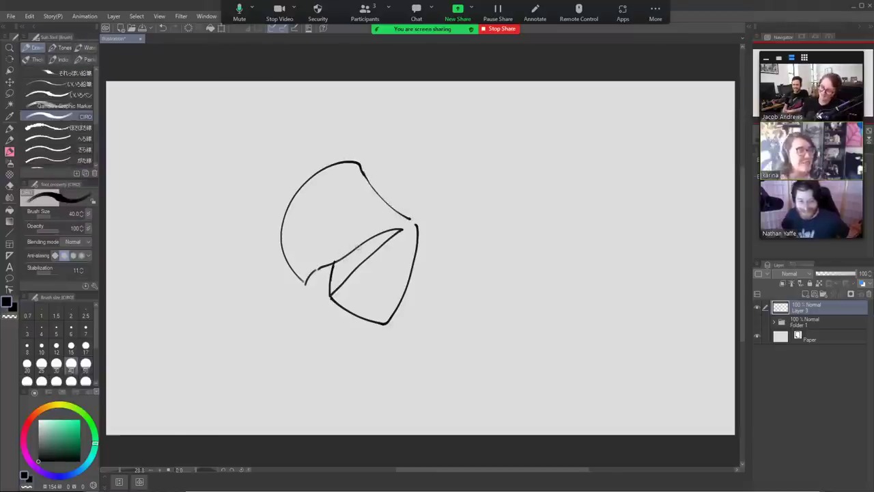
mouse_move(357, 247)
mouse_down()
mouse_move(351, 269)
mouse_move(381, 234)
mouse_up()
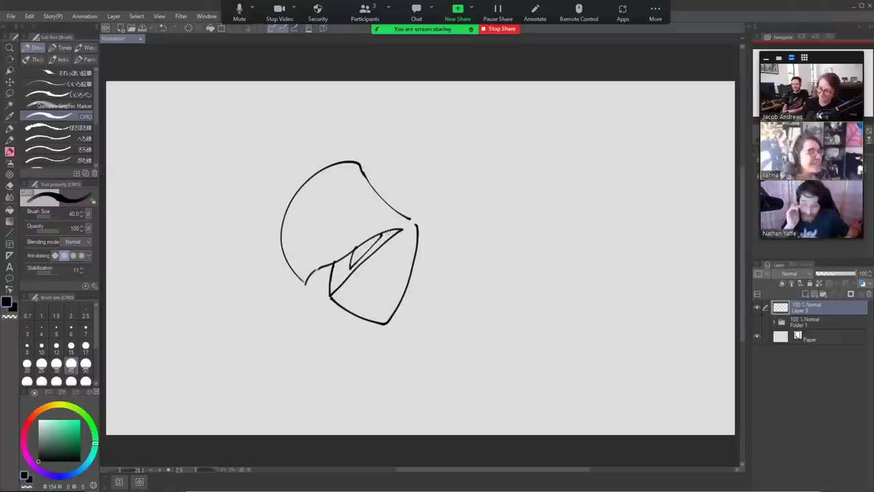
Draw an arched forehead line above the beak and a round eye with a dark pupil and a small light highlight.
mouse_move(356, 161)
mouse_down()
mouse_move(376, 123)
mouse_move(513, 114)
mouse_up()
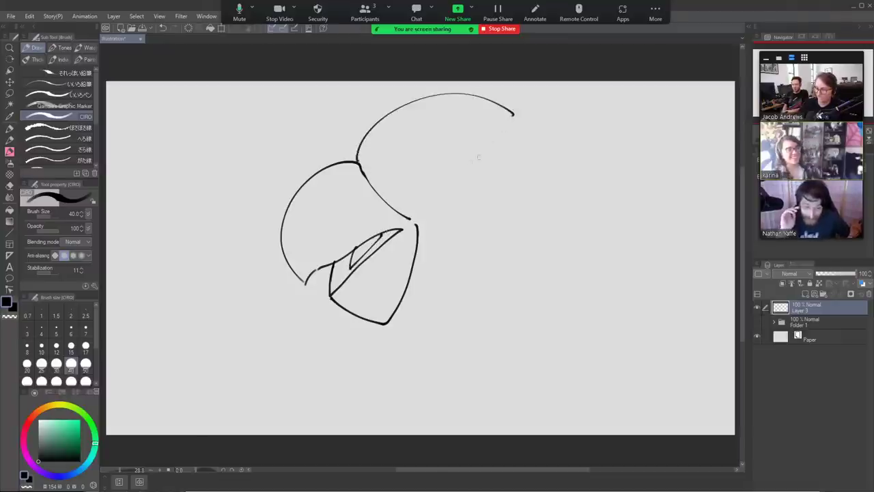
mouse_move(440, 134)
mouse_down()
mouse_move(426, 183)
mouse_move(416, 162)
mouse_move(403, 161)
mouse_move(439, 135)
mouse_move(436, 128)
mouse_move(408, 162)
mouse_move(452, 168)
mouse_move(448, 177)
mouse_move(447, 138)
mouse_move(440, 169)
mouse_move(425, 164)
mouse_move(448, 169)
mouse_move(459, 152)
mouse_move(432, 147)
mouse_move(450, 161)
mouse_move(433, 160)
mouse_up()
key(e)
key(b)
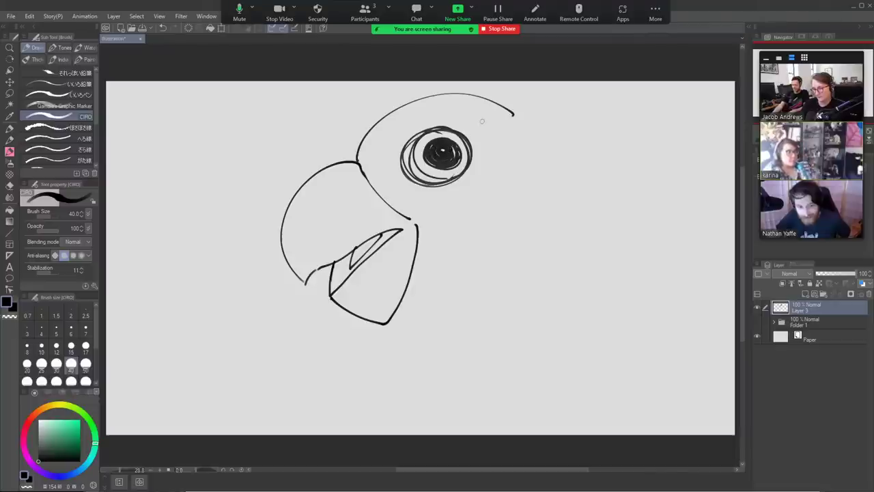
key(e)
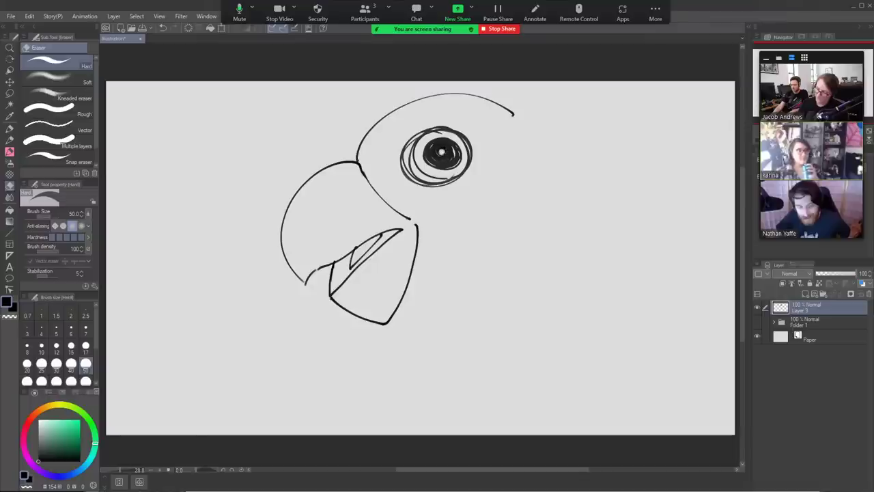
key(b)
Add loose, sketchy rings around the outside of the eye.
drag(406, 164, 470, 173)
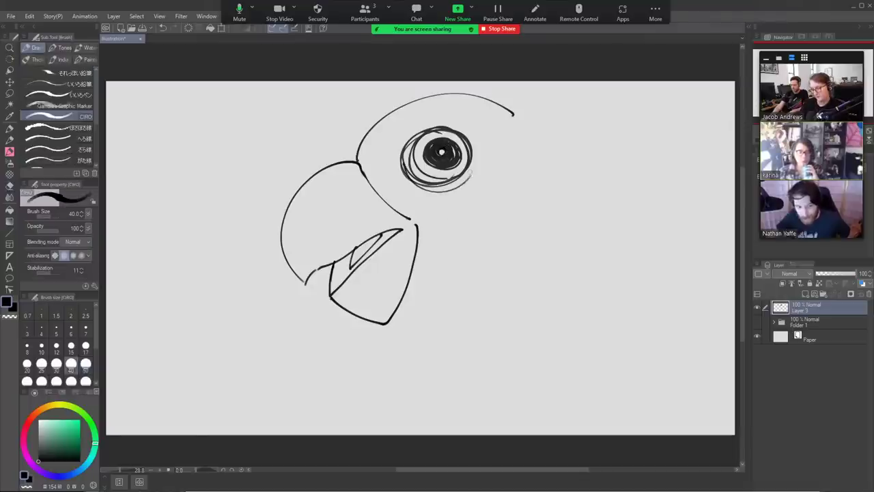
mouse_move(425, 190)
mouse_down()
mouse_move(465, 181)
mouse_move(476, 163)
mouse_up()
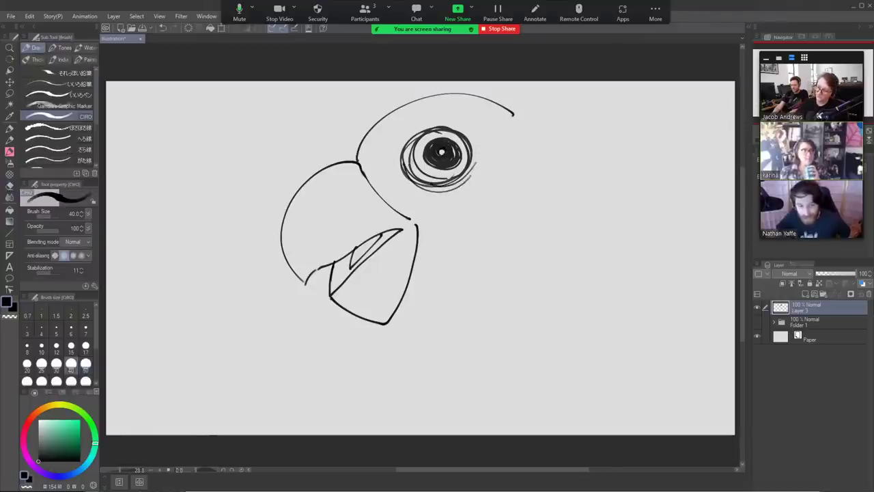
mouse_move(406, 163)
mouse_down()
mouse_move(430, 125)
mouse_move(461, 127)
mouse_move(477, 172)
mouse_up()
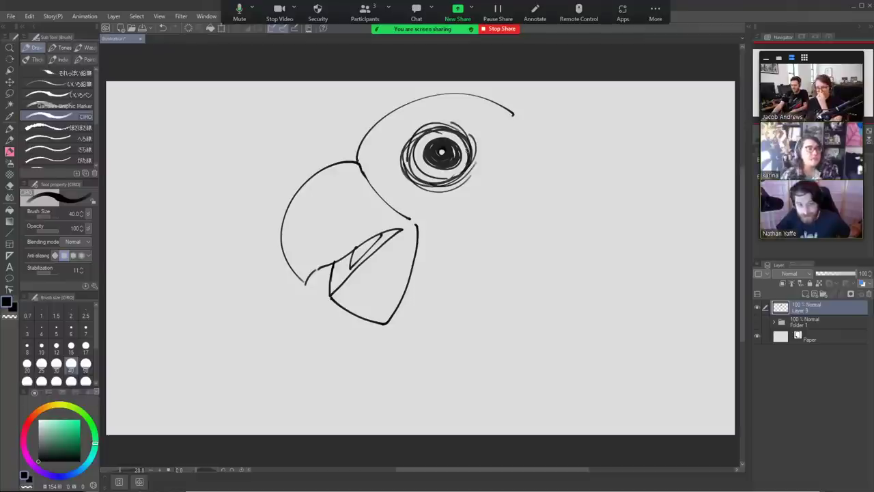
Erase the arched forehead line and move the beak and eye down and slightly left on the canvas.
key(e)
mouse_move(514, 115)
mouse_down()
mouse_move(484, 96)
mouse_move(454, 94)
mouse_move(362, 146)
mouse_move(359, 157)
mouse_move(364, 140)
mouse_up()
drag(451, 95, 366, 134)
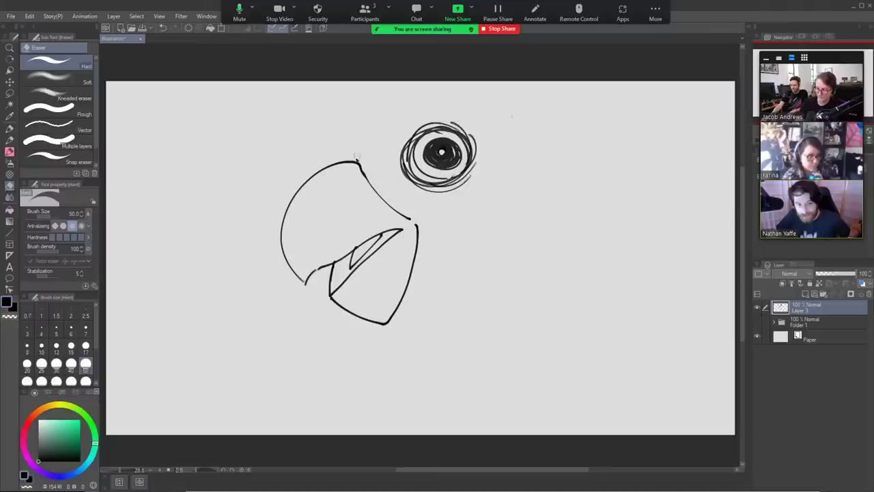
key(k)
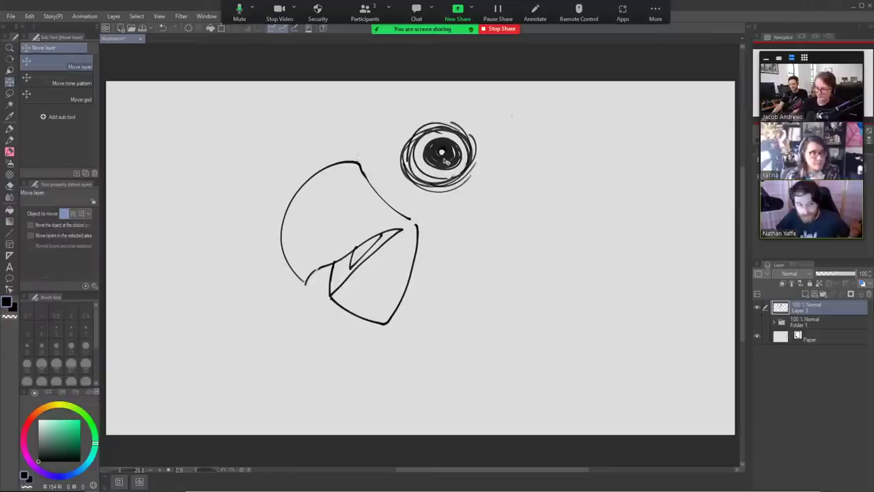
drag(217, 188, 199, 233)
Draw the head outline from the top of the beak through a three-spiked crest and down the sloping back of the neck.
key(b)
mouse_move(338, 204)
mouse_down()
mouse_move(363, 93)
mouse_move(388, 122)
mouse_move(559, 123)
mouse_move(513, 152)
mouse_move(567, 200)
mouse_move(635, 430)
mouse_up()
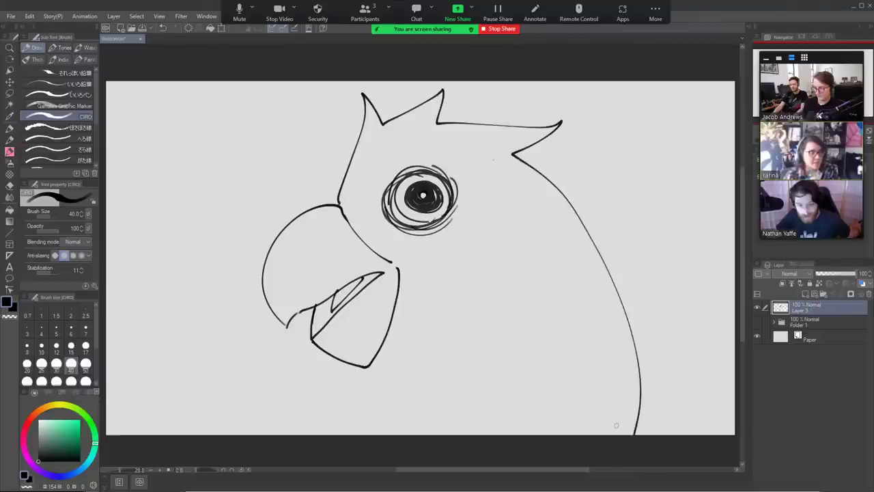
key(ctrl+z)
mouse_move(340, 206)
mouse_down()
mouse_move(339, 194)
mouse_move(426, 97)
mouse_move(441, 115)
mouse_move(581, 127)
mouse_move(534, 149)
mouse_move(704, 342)
mouse_up()
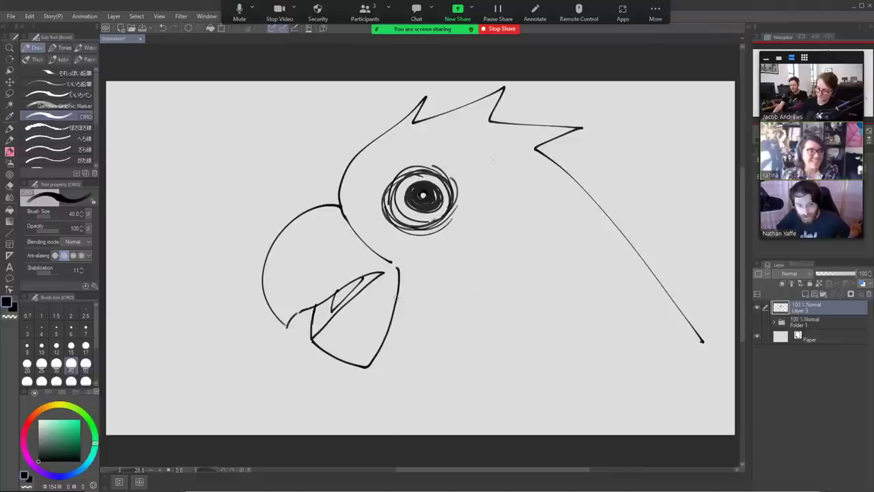
Draw a jagged, feathered throat line from the bottom of the lower beak to the lower canvas edge.
drag(398, 287, 434, 442)
key(ctrl+z)
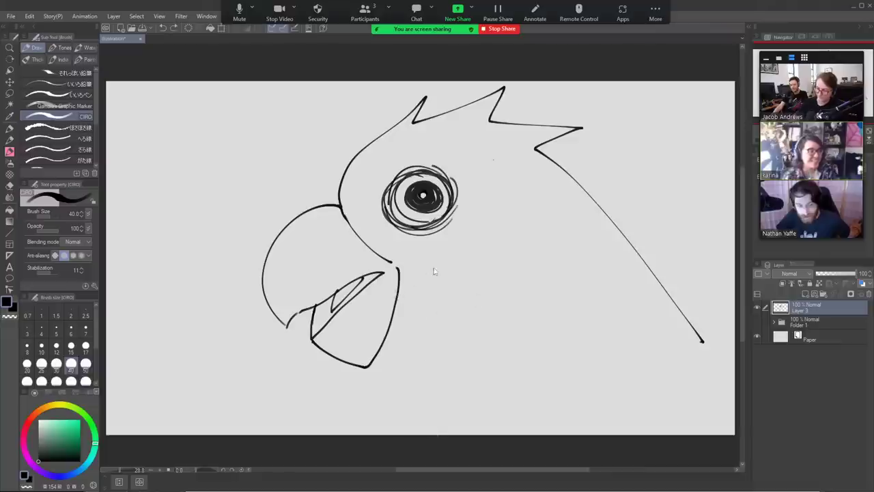
drag(398, 289, 421, 426)
key(ctrl+z)
mouse_move(366, 367)
mouse_down()
mouse_move(355, 407)
mouse_move(396, 435)
mouse_up()
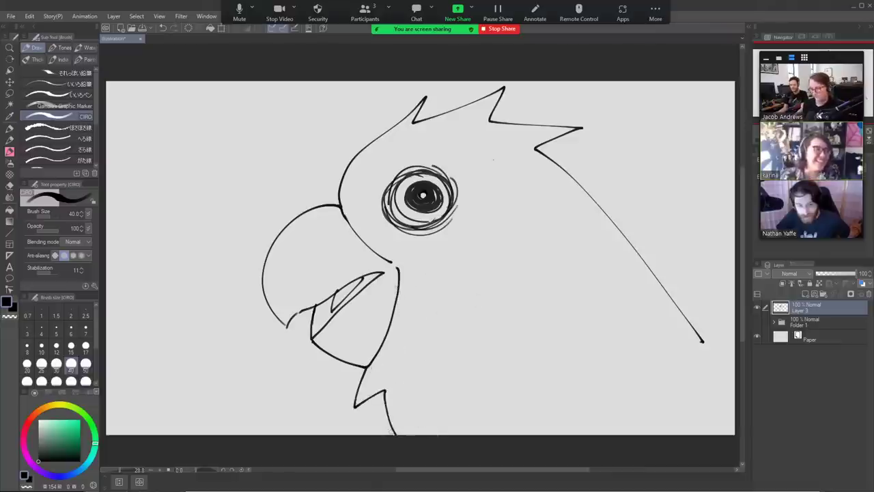
Draw a small dark nostril on the upper beak and add more broken wrinkle lines around the eye.
mouse_move(304, 243)
mouse_down()
mouse_move(325, 238)
mouse_move(315, 243)
mouse_up()
key(e)
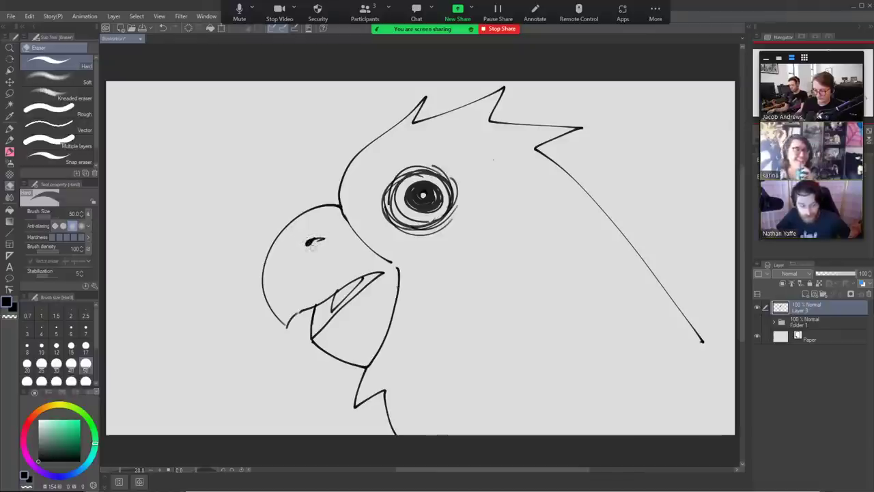
key(b)
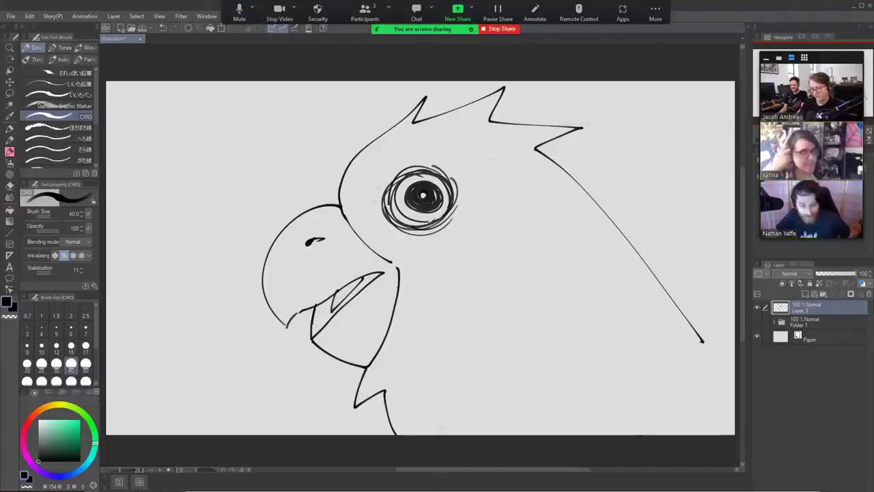
mouse_move(398, 168)
mouse_down()
mouse_move(386, 205)
mouse_move(418, 243)
mouse_up()
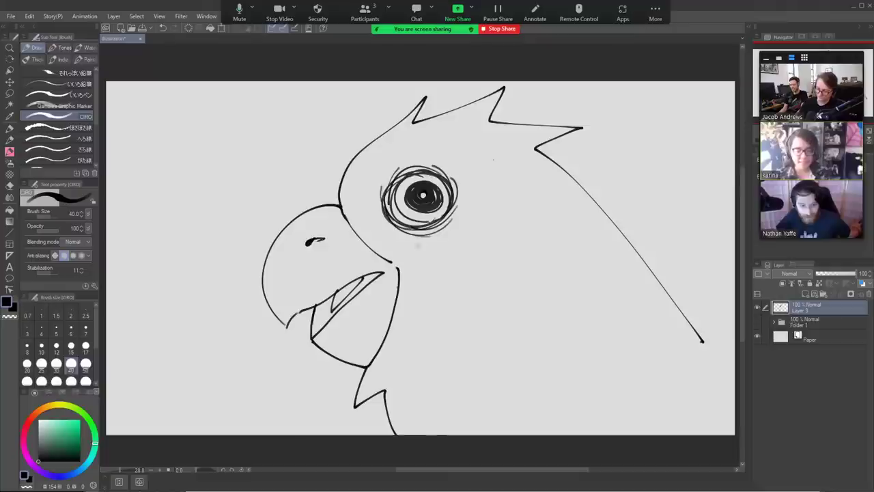
Draw parallel contour lines behind the upper and lower beak, continuing as feather strokes down the throat.
mouse_move(363, 231)
mouse_down()
mouse_move(408, 270)
mouse_move(399, 325)
mouse_up()
mouse_move(392, 248)
mouse_down()
mouse_move(414, 269)
mouse_move(410, 302)
mouse_move(360, 382)
mouse_up()
drag(390, 337, 361, 380)
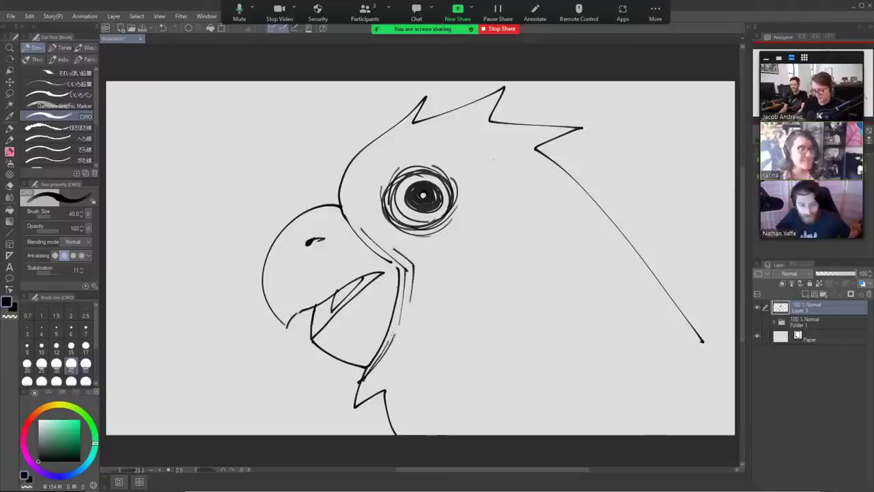
key(ctrl+z)
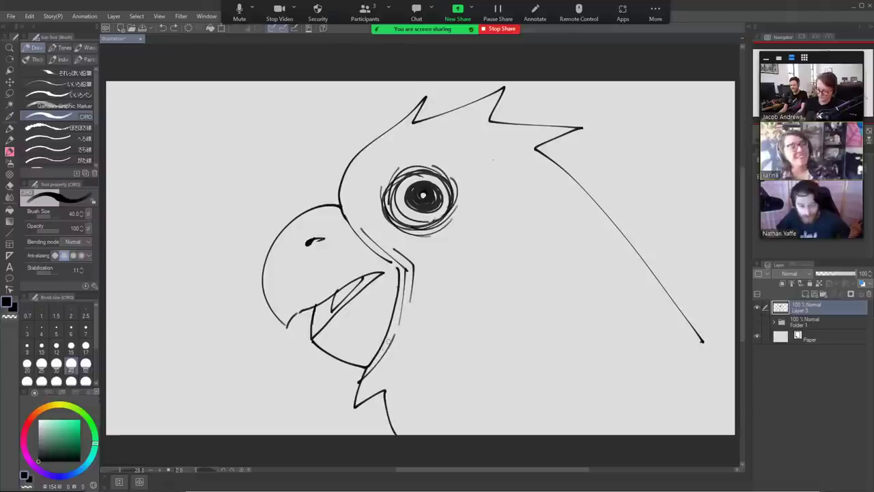
drag(390, 340, 360, 380)
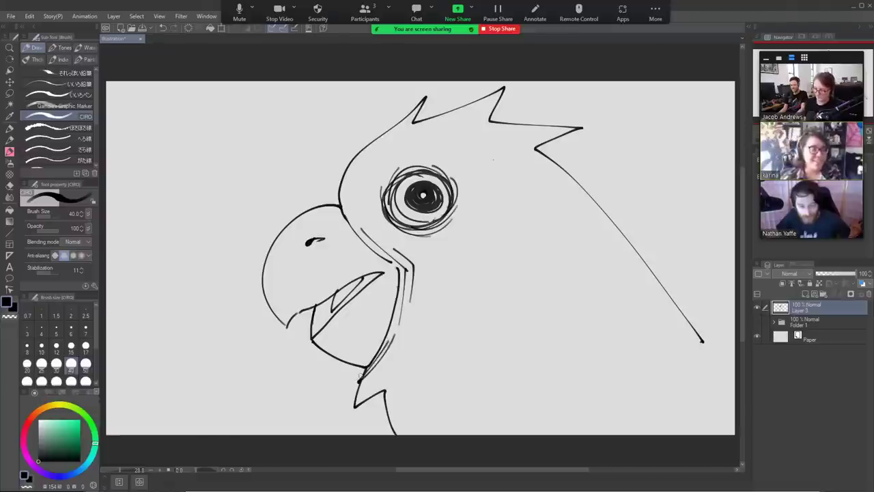
drag(412, 310, 403, 403)
mouse_move(403, 333)
mouse_down()
mouse_move(395, 406)
mouse_move(377, 375)
mouse_up()
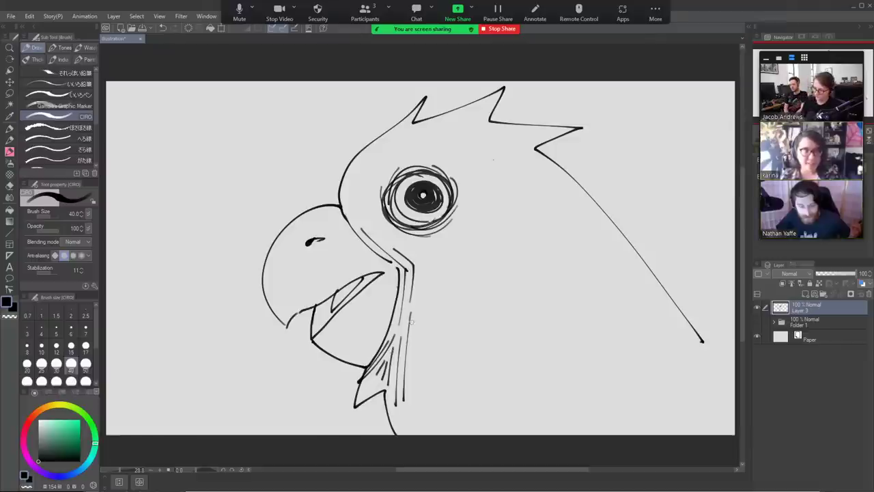
Extend the neck line to the canvas edge, close the beak tip, and fill the background and mouth interior with black.
drag(702, 341, 735, 388)
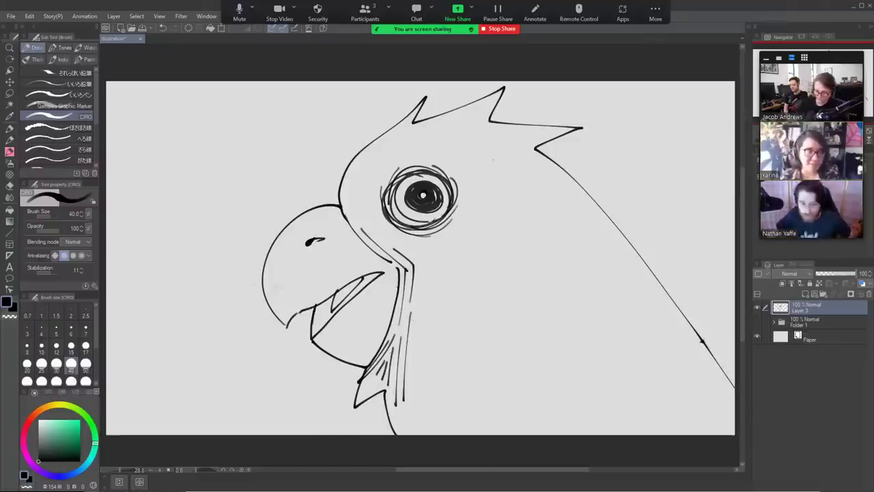
mouse_move(285, 329)
mouse_down()
mouse_move(313, 307)
mouse_move(286, 331)
mouse_up()
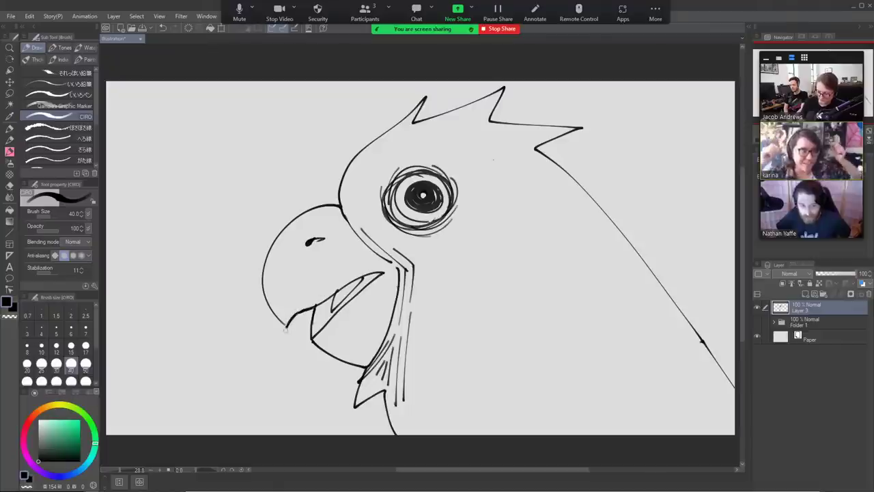
click(9, 210)
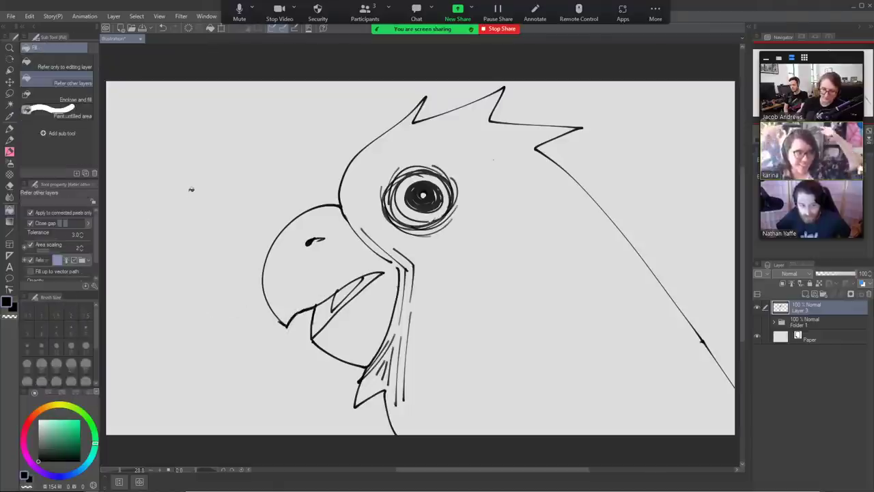
click(195, 193)
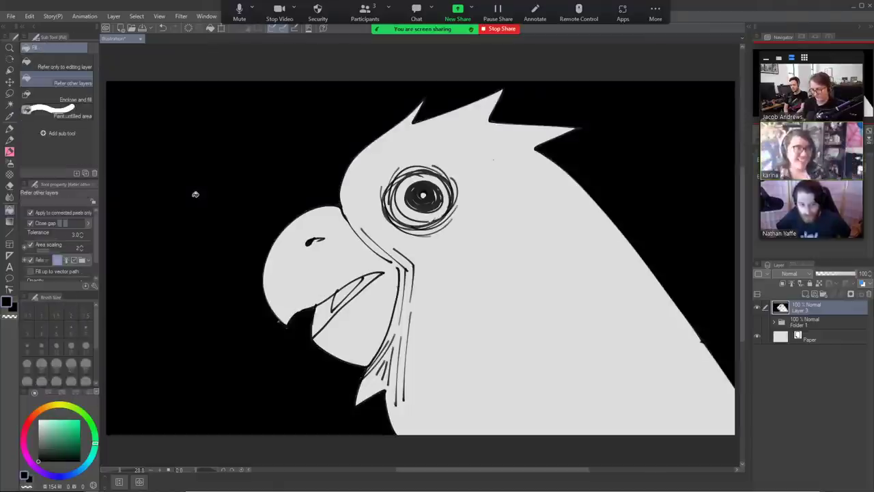
click(327, 321)
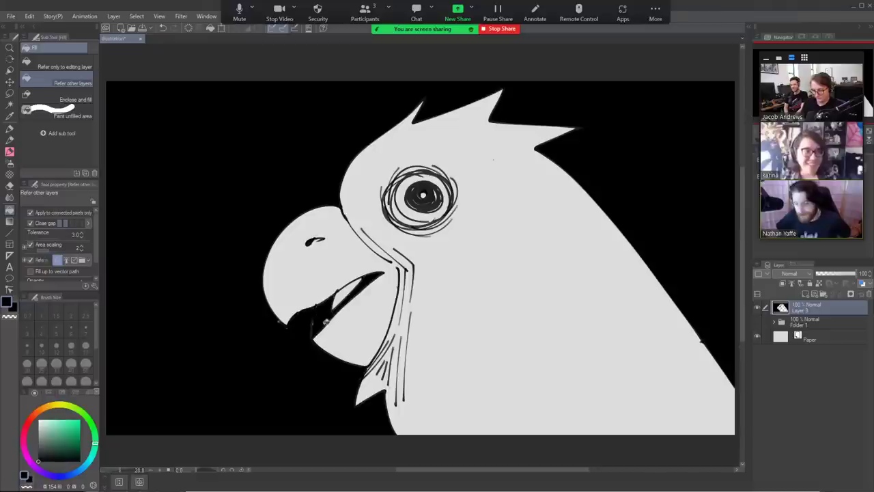
Erase a thin light line across the front of the mouth to separate its interior from the black background.
key(e)
drag(315, 306, 310, 337)
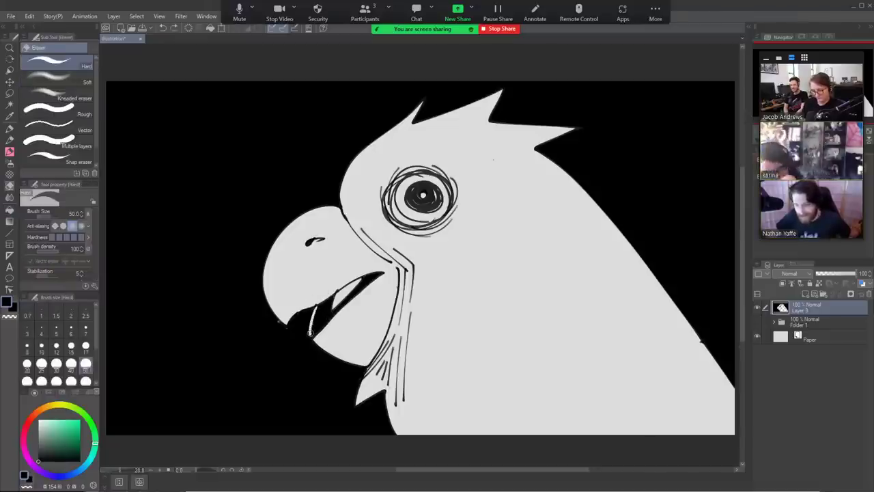
key(ctrl+z)
drag(315, 306, 311, 336)
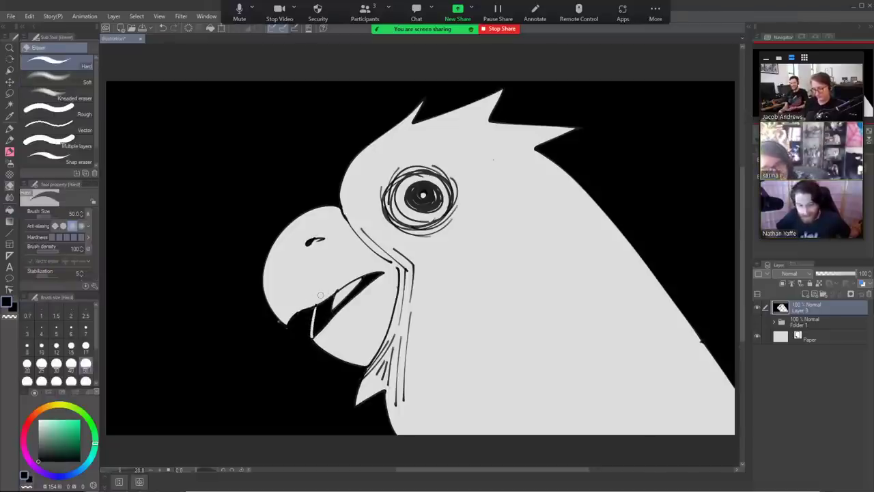
Add an outer set of thin, broken rings around the parrot's eye.
key(b)
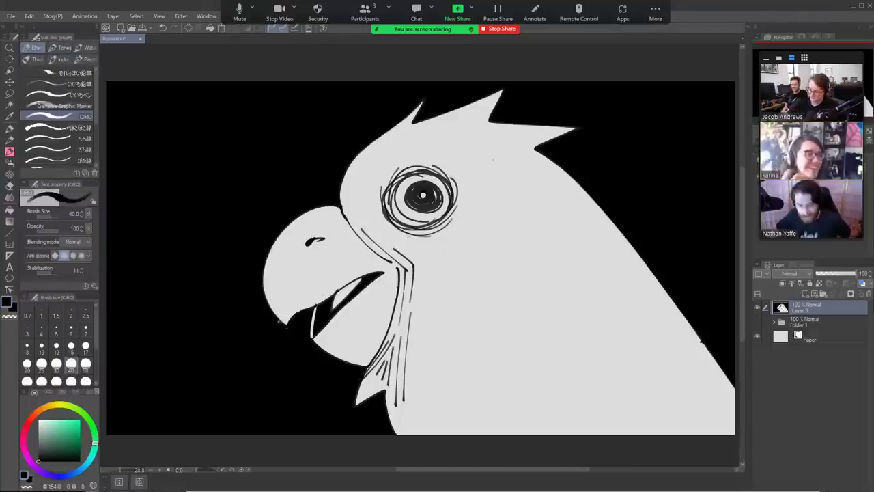
mouse_move(386, 220)
mouse_down()
mouse_move(431, 244)
mouse_move(463, 209)
mouse_up()
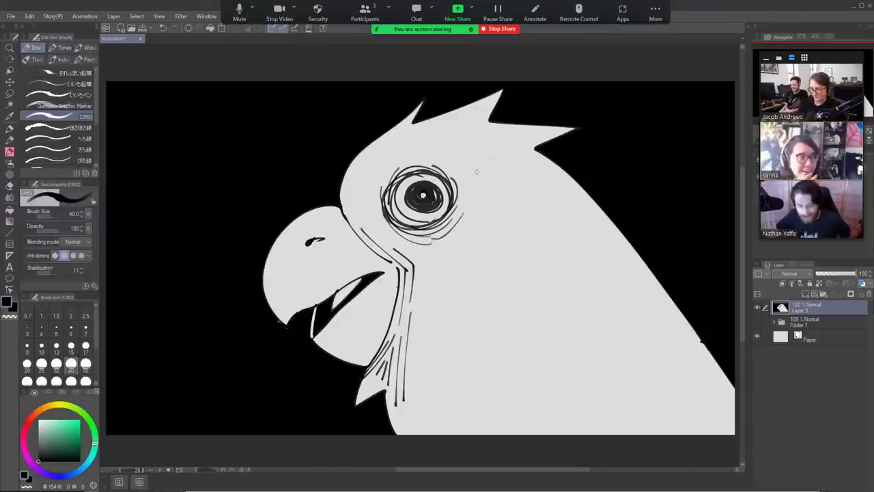
mouse_move(382, 187)
mouse_down()
mouse_move(387, 173)
mouse_move(425, 158)
mouse_move(462, 203)
mouse_up()
drag(376, 193, 414, 243)
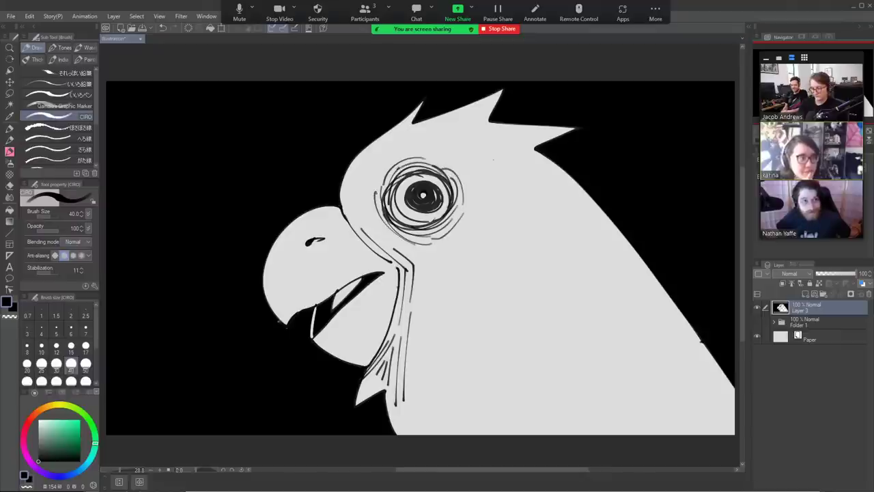
Redraw and extend the thin broken outer rings along the front and underside of the parrot's eye.
key(ctrl+z)
drag(380, 181, 398, 239)
mouse_move(374, 207)
mouse_down()
mouse_move(400, 248)
mouse_move(455, 240)
mouse_move(458, 215)
mouse_up()
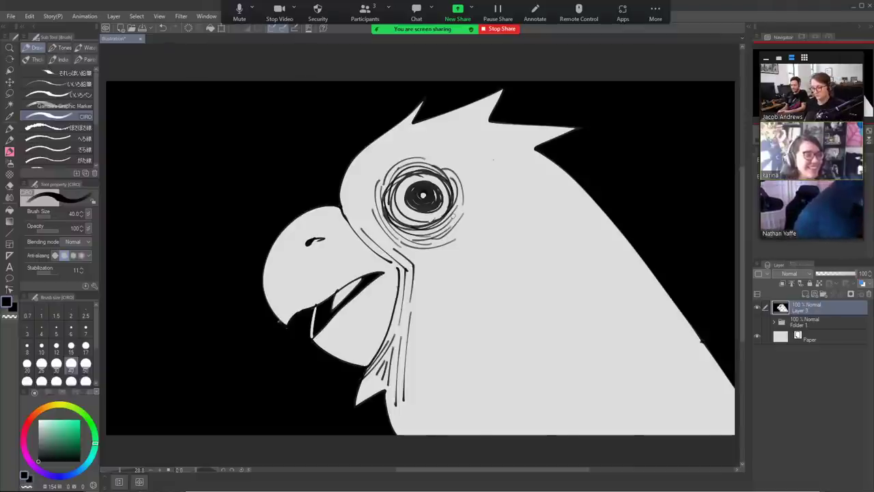
Shade the beak, crest, throat and back with the Rough crosshatch brush at size 500, building the densest tone at the lower back.
click(10, 174)
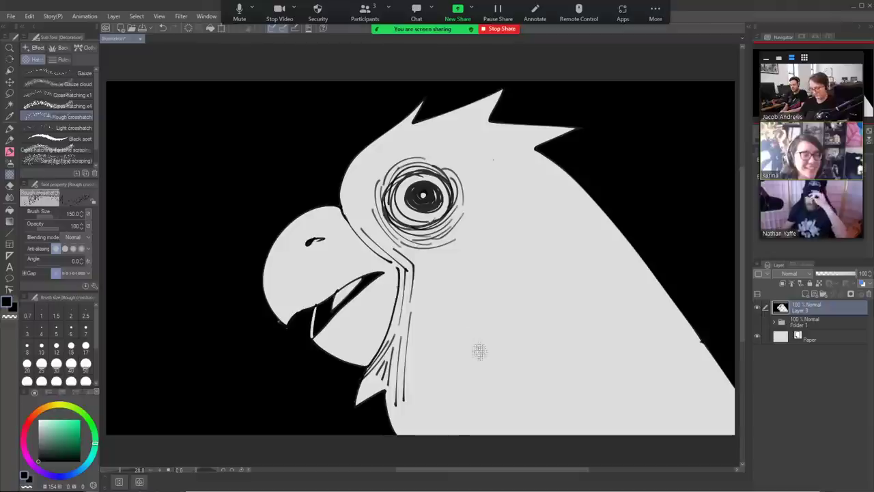
mouse_move(444, 119)
mouse_down()
mouse_move(416, 130)
mouse_move(461, 350)
mouse_move(472, 113)
mouse_move(294, 294)
mouse_move(608, 260)
mouse_move(334, 372)
mouse_move(662, 205)
mouse_move(471, 451)
mouse_move(703, 277)
mouse_move(567, 423)
mouse_move(683, 355)
mouse_move(714, 443)
mouse_up()
mouse_move(691, 417)
mouse_down()
mouse_move(649, 405)
mouse_move(650, 336)
mouse_move(550, 410)
mouse_up()
mouse_move(615, 383)
mouse_down()
mouse_move(710, 355)
mouse_move(649, 437)
mouse_move(711, 424)
mouse_move(717, 410)
mouse_move(717, 424)
mouse_move(683, 444)
mouse_move(717, 342)
mouse_move(710, 328)
mouse_move(657, 411)
mouse_move(711, 358)
mouse_move(700, 313)
mouse_up()
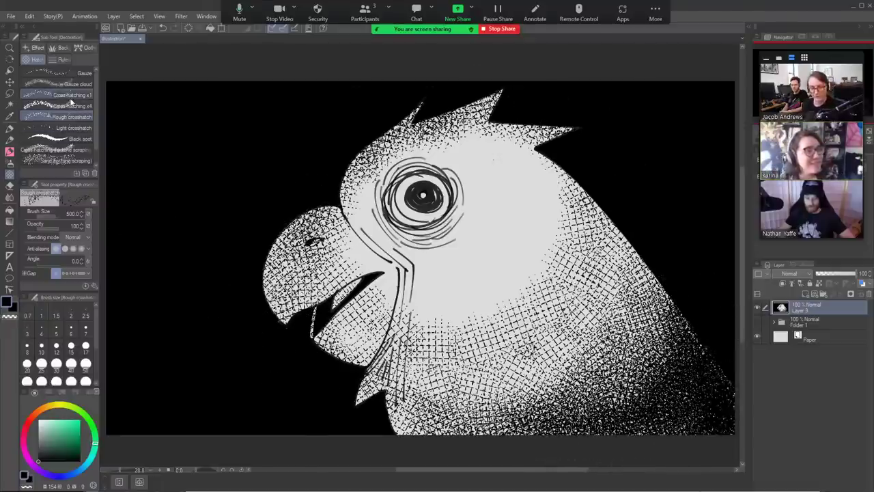
Try darkening the lower neck and back with the cross-hatching tone scraping brush at size 700.
scroll(95, 126, down, 2)
click(68, 133)
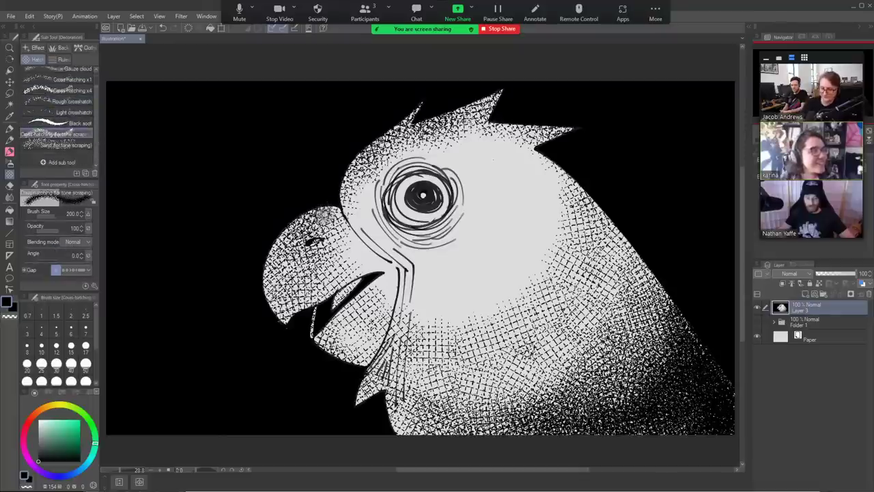
key(ctrl+z)
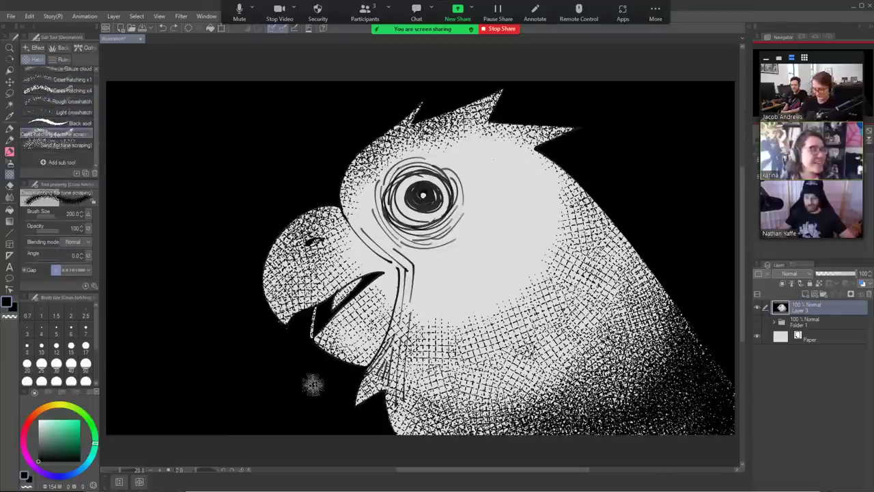
key(bracketright)
key(bracketright)
key(bracketright)
key(bracketright)
key(bracketright)
key(bracketright)
mouse_move(395, 422)
mouse_down()
mouse_move(609, 390)
mouse_move(675, 220)
mouse_move(702, 340)
mouse_move(565, 445)
mouse_move(702, 414)
mouse_move(715, 425)
mouse_move(710, 454)
mouse_up()
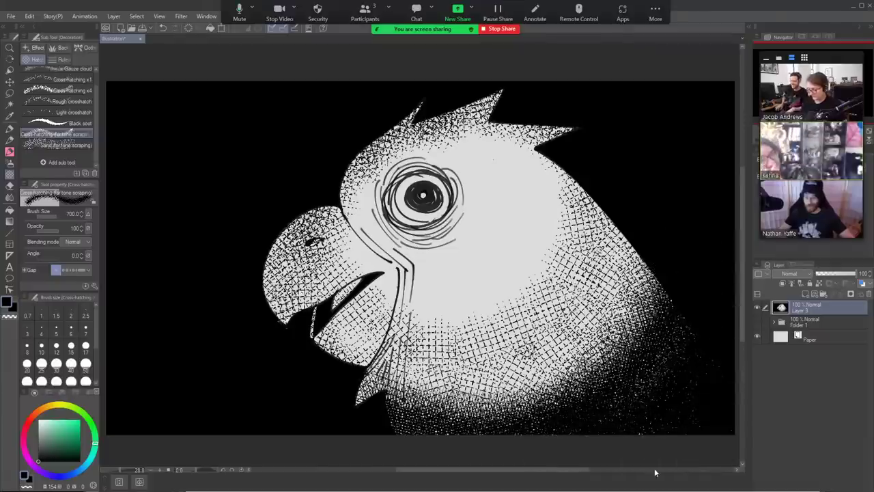
mouse_move(592, 141)
mouse_down()
mouse_move(322, 145)
mouse_move(268, 336)
mouse_move(308, 360)
mouse_move(301, 186)
mouse_move(291, 373)
mouse_move(368, 420)
mouse_up()
key(ctrl+z)
key(ctrl+z)
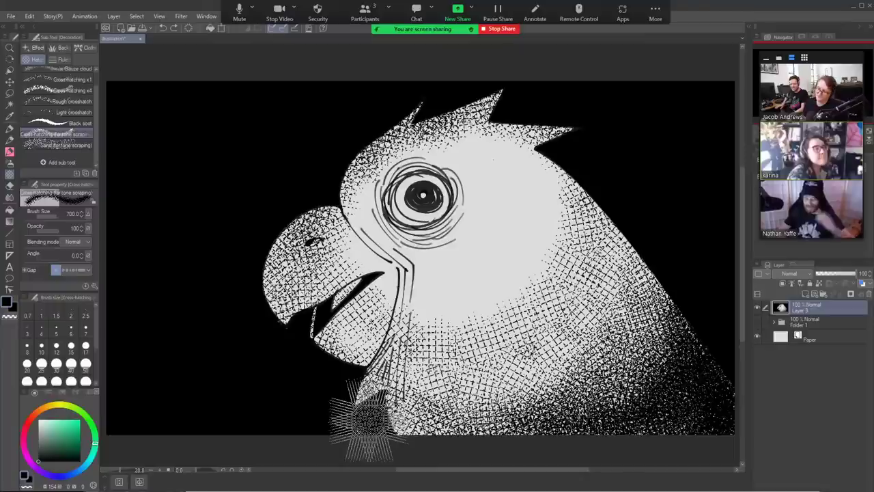
Erase short parallel accent lines into the black background around the beak, crest, throat and back with the Hard eraser at size 50.
key(e)
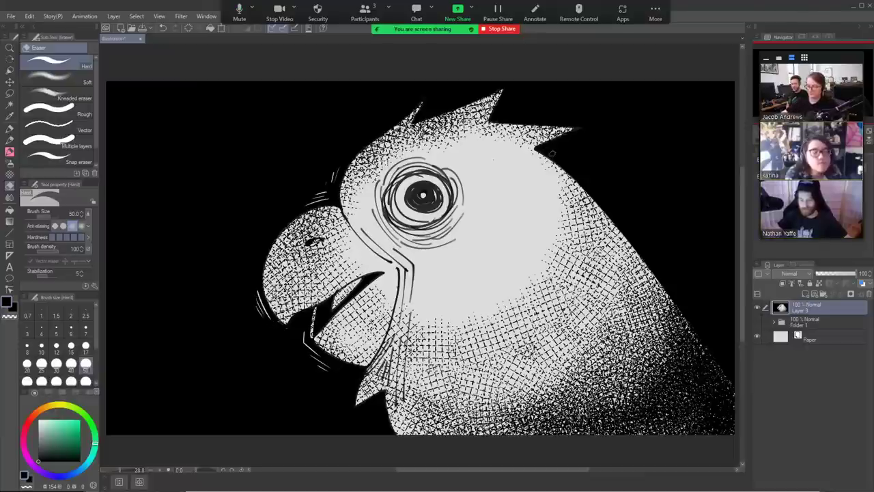
mouse_move(548, 152)
mouse_down()
mouse_move(565, 164)
mouse_move(569, 155)
mouse_up()
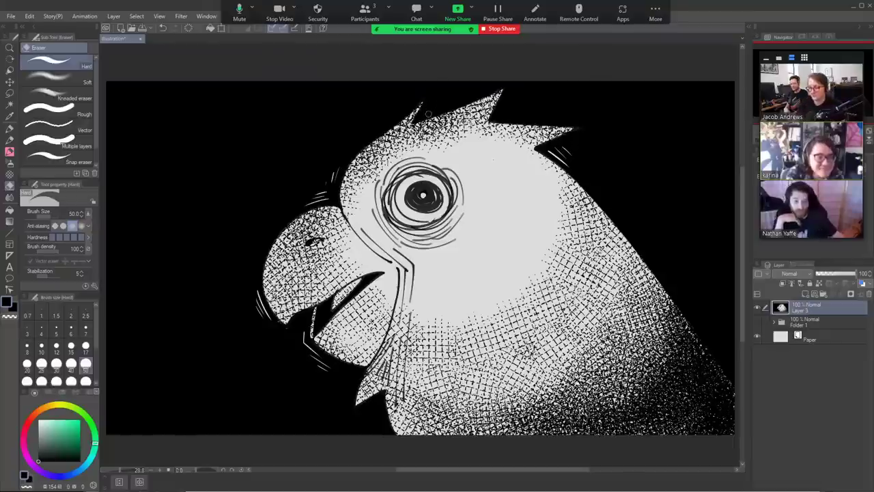
drag(429, 113, 451, 102)
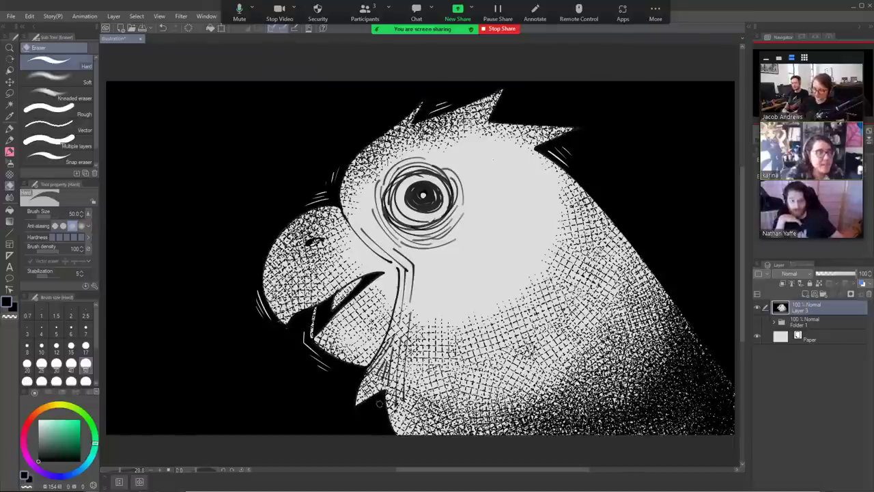
mouse_move(379, 405)
mouse_down()
mouse_move(385, 423)
mouse_move(375, 419)
mouse_up()
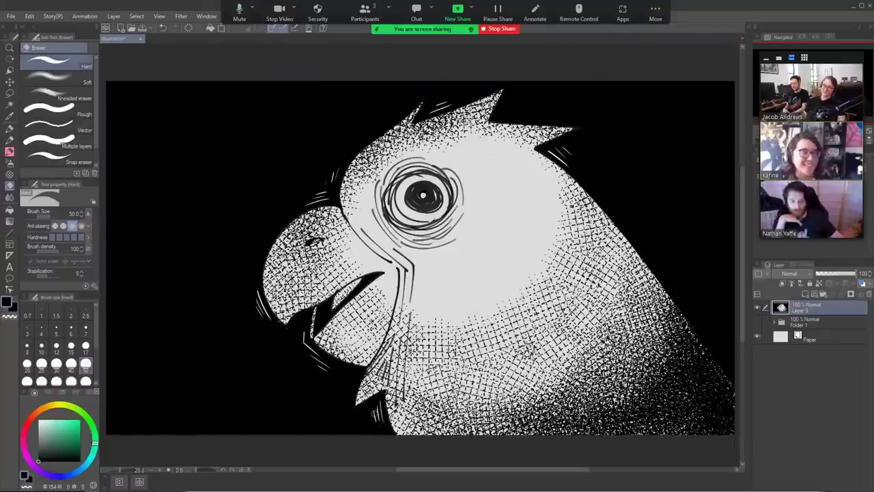
drag(646, 245, 683, 304)
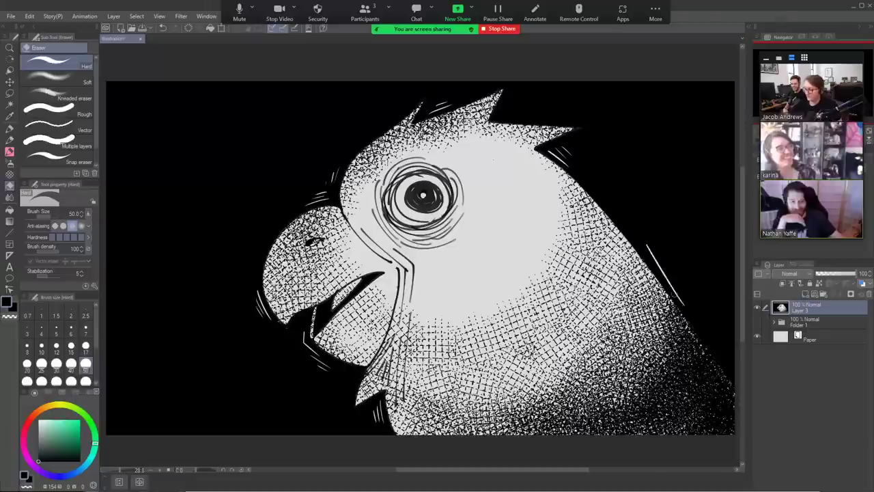
mouse_move(658, 259)
mouse_down()
mouse_move(678, 286)
mouse_move(686, 272)
mouse_up()
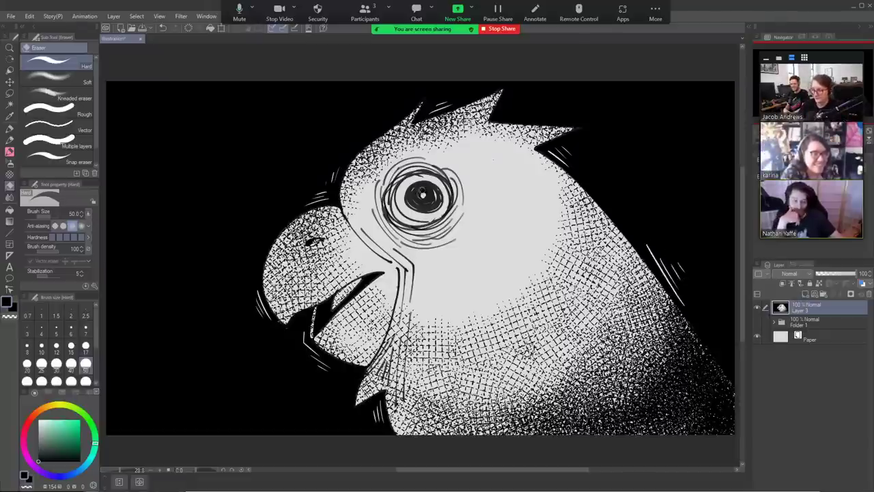
Erase a thin four-pointed star outline into the parrot's black pupil.
mouse_move(417, 196)
mouse_down()
mouse_move(424, 209)
mouse_move(431, 196)
mouse_move(424, 183)
mouse_move(413, 199)
mouse_move(423, 211)
mouse_up()
key(ctrl+z)
key(ctrl+z)
key(ctrl+z)
key(ctrl+z)
mouse_move(424, 180)
mouse_down()
mouse_move(437, 196)
mouse_move(423, 210)
mouse_move(425, 191)
mouse_up()
Ink short radial ticks around the iris and longer diagonal lines crossing the outer eye rings with the 40 px pen.
key(b)
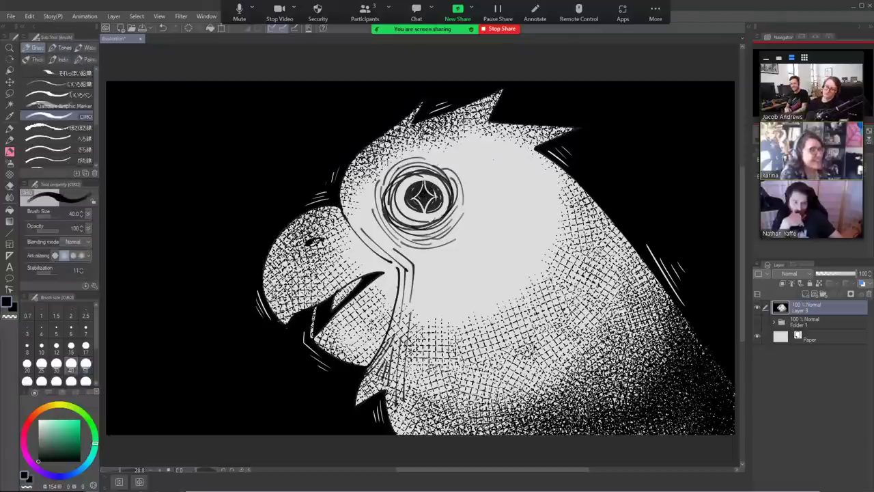
key(b)
key(b)
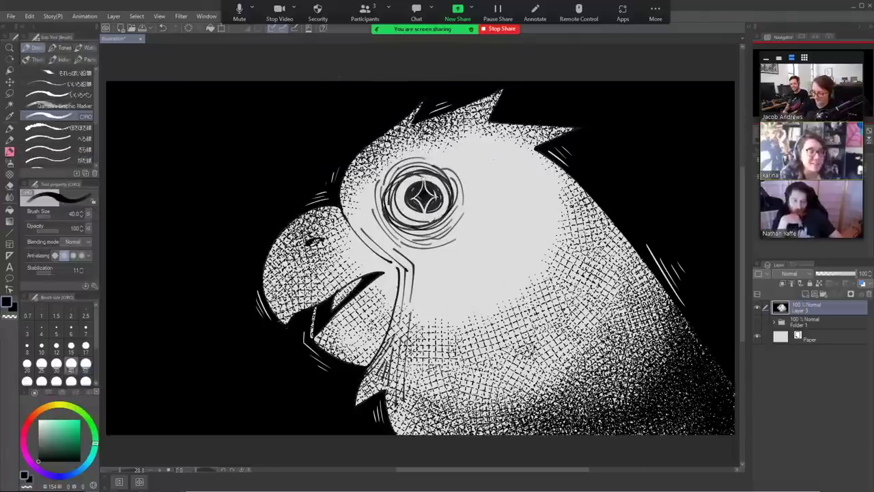
drag(424, 180, 423, 173)
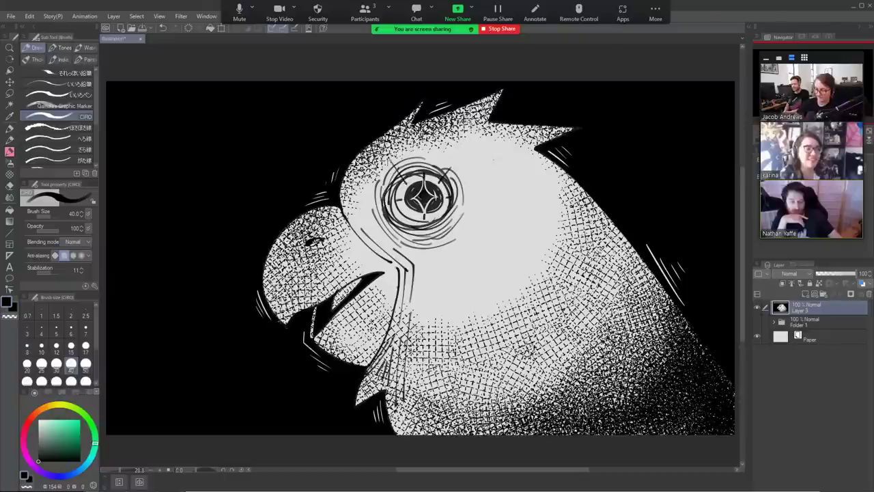
drag(439, 213, 469, 246)
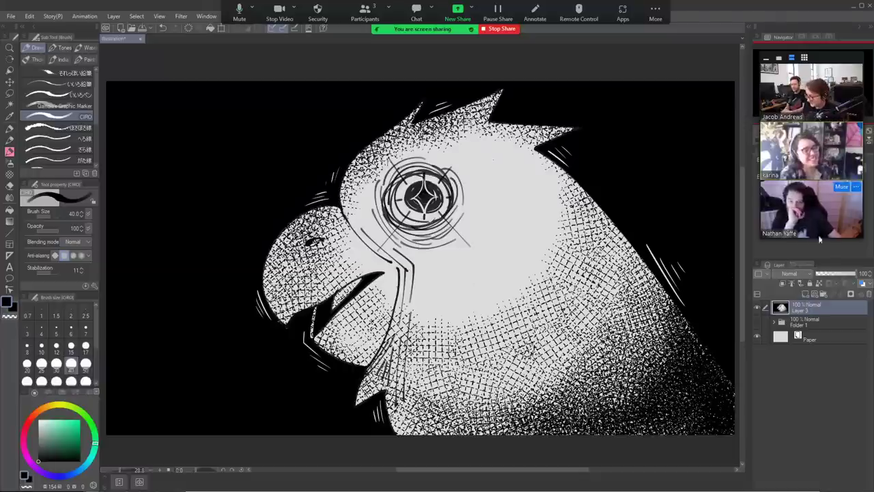
Add a new layer on top and hide the parrot layer.
click(808, 295)
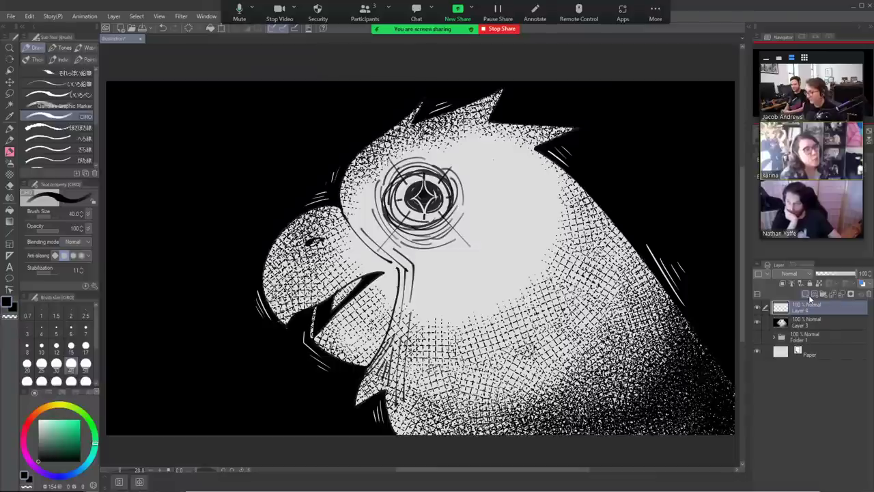
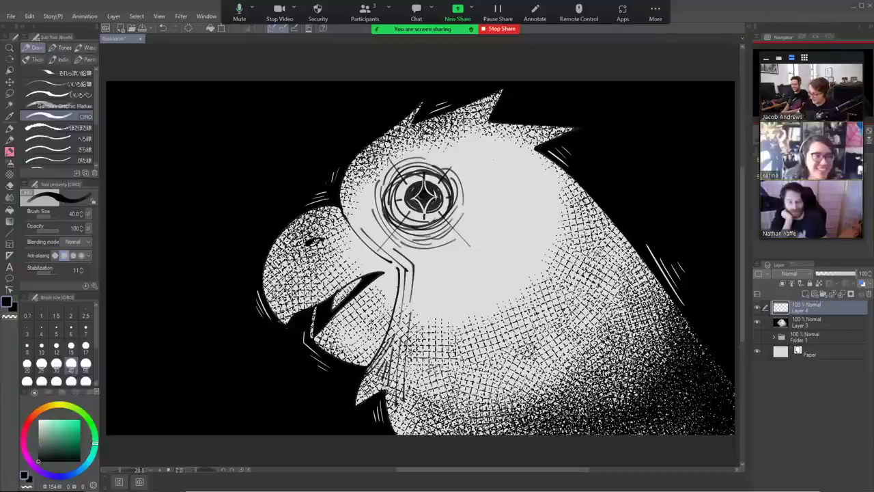
click(757, 314)
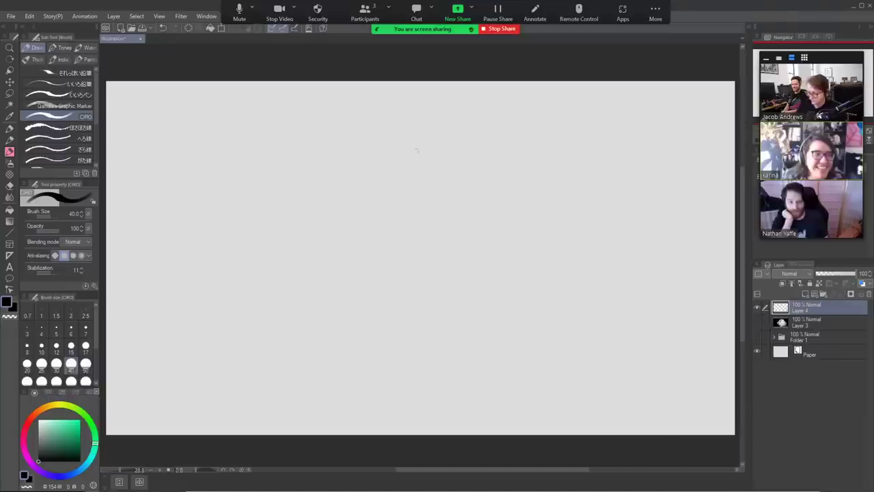
mouse_move(428, 141)
mouse_down()
mouse_move(409, 134)
mouse_move(325, 224)
mouse_up()
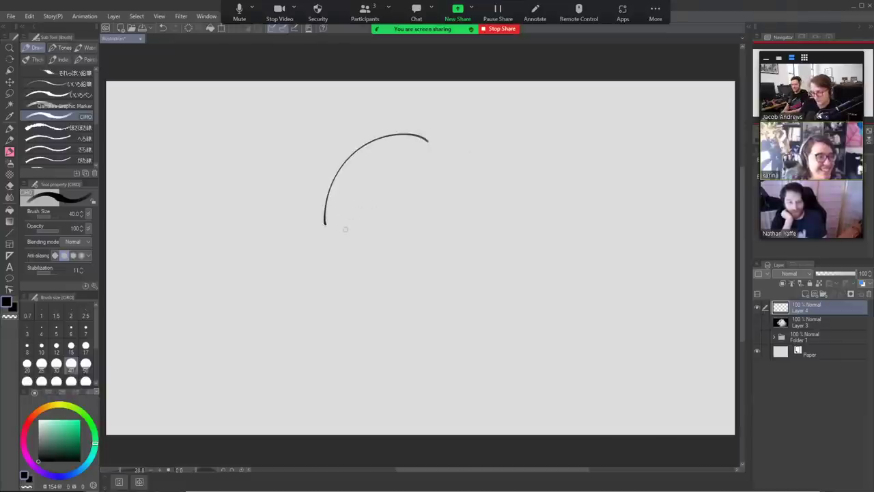
key(ctrl+z)
mouse_move(430, 132)
mouse_down()
mouse_move(387, 119)
mouse_move(335, 159)
mouse_move(332, 209)
mouse_move(362, 248)
mouse_move(373, 282)
mouse_move(438, 218)
mouse_up()
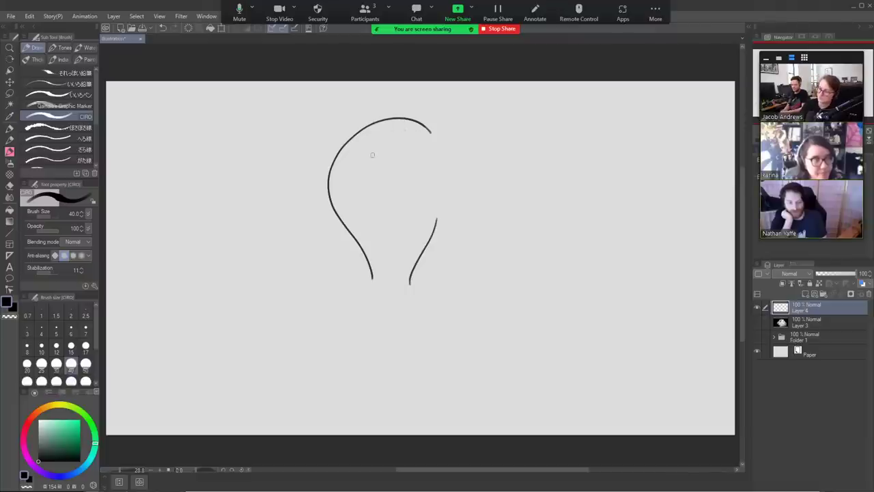
key(ctrl+z)
key(ctrl+z)
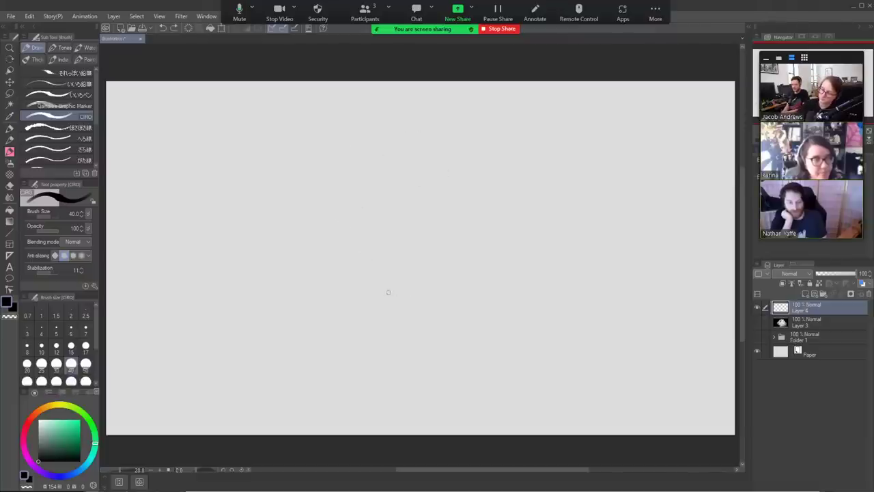
mouse_move(387, 292)
mouse_down()
mouse_move(376, 159)
mouse_move(431, 122)
mouse_up()
mouse_move(523, 186)
mouse_down()
mouse_move(501, 252)
mouse_move(463, 288)
mouse_up()
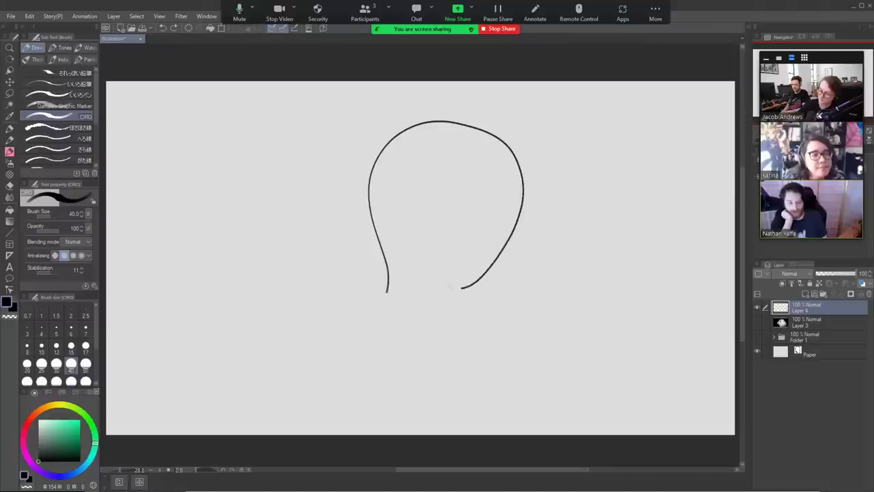
key(ctrl+z)
Draw a large balloon-shaped head outline that narrows into a short neck open at the bottom.
mouse_move(357, 151)
mouse_down()
mouse_move(416, 123)
mouse_move(467, 164)
mouse_move(467, 229)
mouse_move(418, 314)
mouse_move(357, 321)
mouse_move(353, 267)
mouse_move(366, 209)
mouse_move(352, 156)
mouse_move(406, 350)
mouse_move(455, 304)
mouse_move(480, 239)
mouse_move(482, 148)
mouse_move(382, 118)
mouse_move(337, 185)
mouse_move(386, 274)
mouse_move(416, 337)
mouse_up()
key(ctrl+z)
key(ctrl+z)
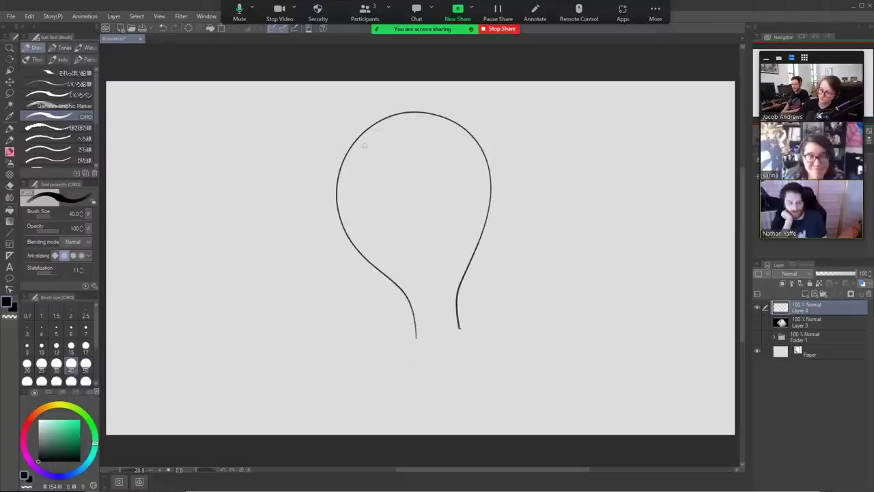
mouse_move(352, 158)
mouse_down()
mouse_move(364, 136)
mouse_move(403, 123)
mouse_up()
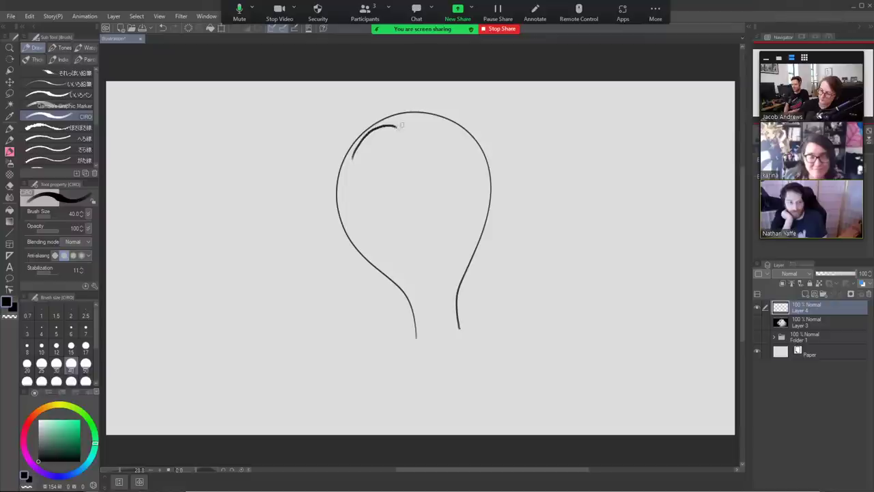
key(ctrl+z)
mouse_move(354, 160)
mouse_down()
mouse_move(383, 130)
mouse_move(401, 134)
mouse_move(431, 152)
mouse_move(441, 181)
mouse_up()
key(ctrl+z)
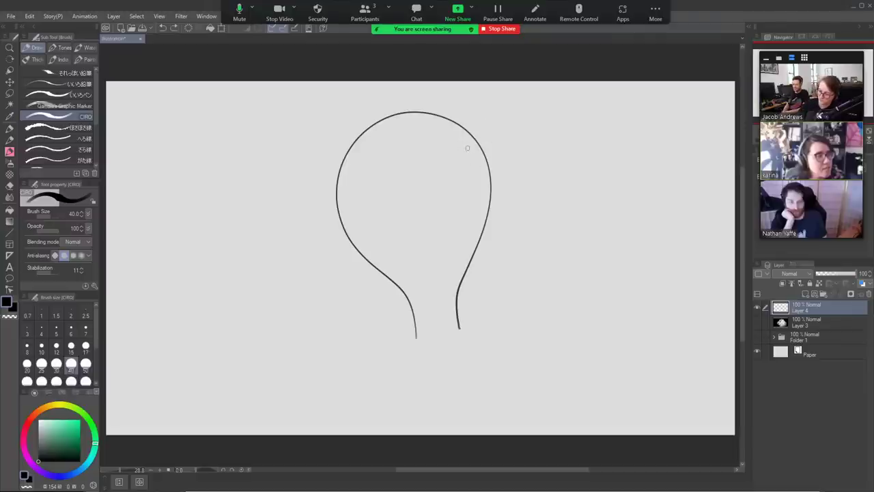
Draw a round eye overlapping the head's upper front edge and erase the head outline inside it.
mouse_move(467, 148)
mouse_down()
mouse_move(437, 186)
mouse_move(514, 182)
mouse_move(461, 146)
mouse_move(463, 191)
mouse_move(479, 140)
mouse_move(463, 138)
mouse_move(489, 170)
mouse_up()
key(ctrl+z)
key(e)
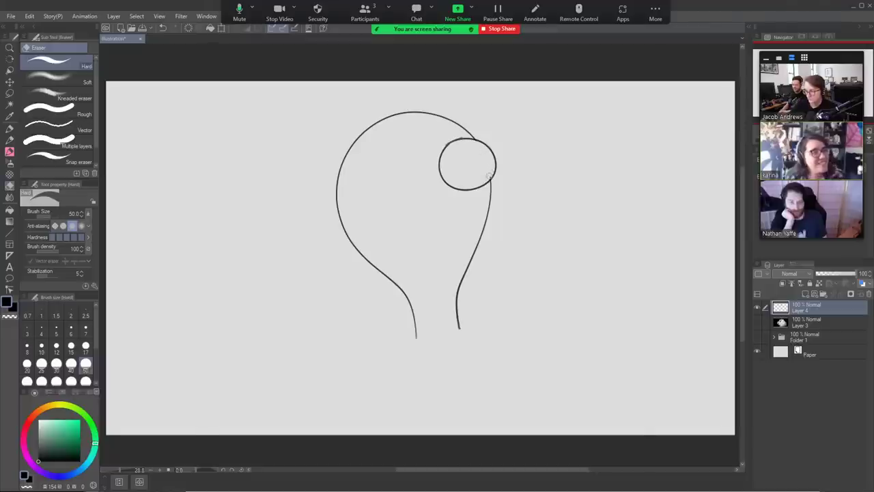
Add a solid black pupil and a slightly slanted eyelid line across the middle of the eye.
key(p)
drag(475, 157, 498, 158)
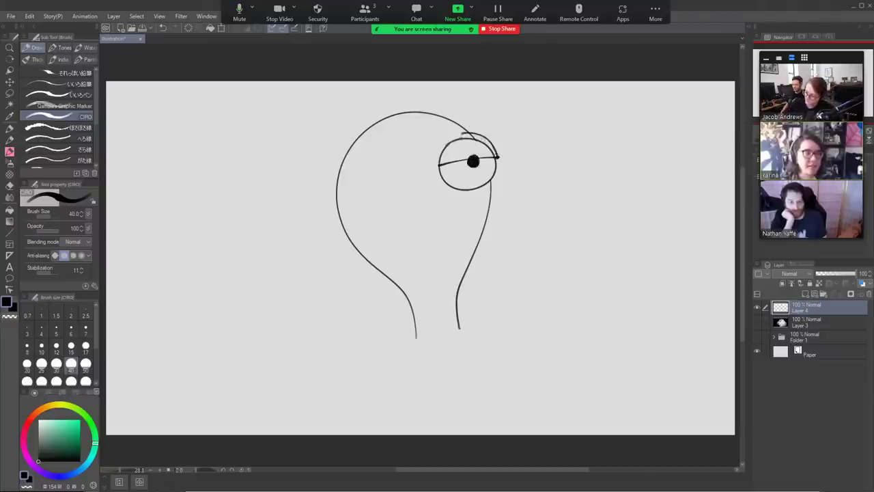
key(ctrl+z)
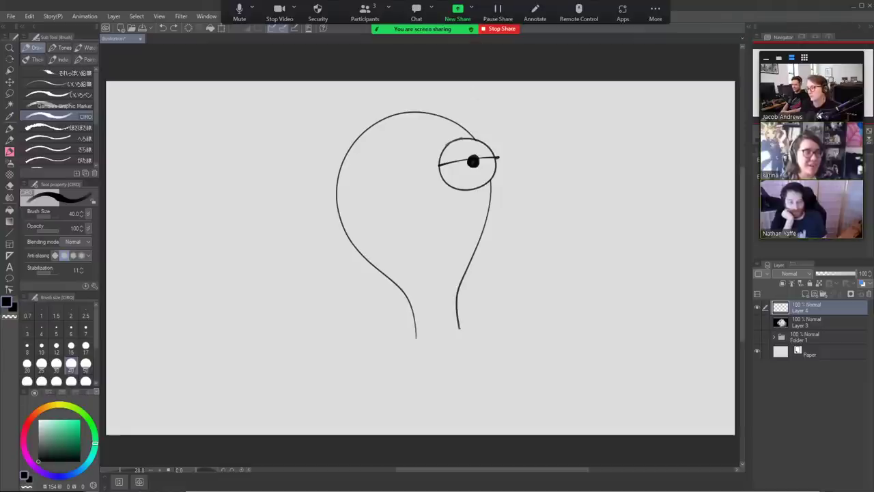
Ink a thick half-closed upper eyelid over the eye, erasing the part of the pupil above the lid line.
key(e)
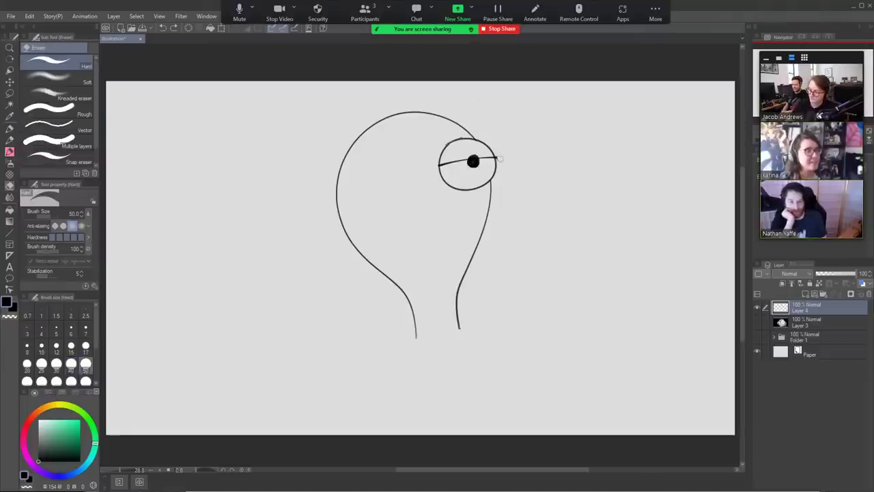
key(b)
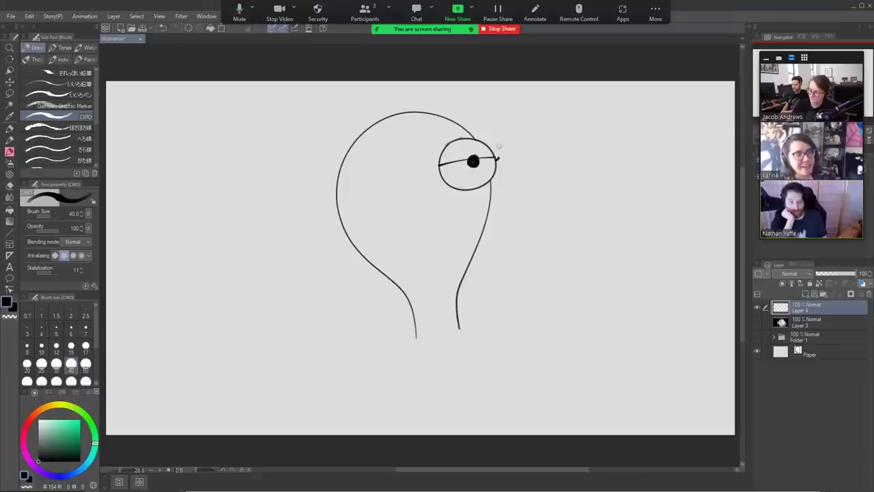
mouse_move(499, 159)
mouse_down()
mouse_move(453, 137)
mouse_move(434, 167)
mouse_move(448, 142)
mouse_move(473, 139)
mouse_move(495, 154)
mouse_move(459, 132)
mouse_move(437, 156)
mouse_move(444, 138)
mouse_move(436, 168)
mouse_move(447, 136)
mouse_move(489, 129)
mouse_move(483, 151)
mouse_move(494, 151)
mouse_move(444, 162)
mouse_up()
key(e)
key(b)
key(e)
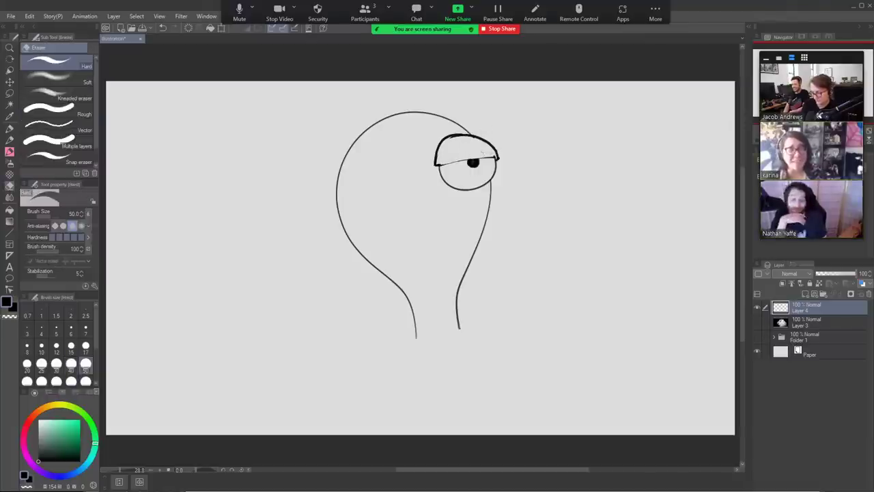
key(b)
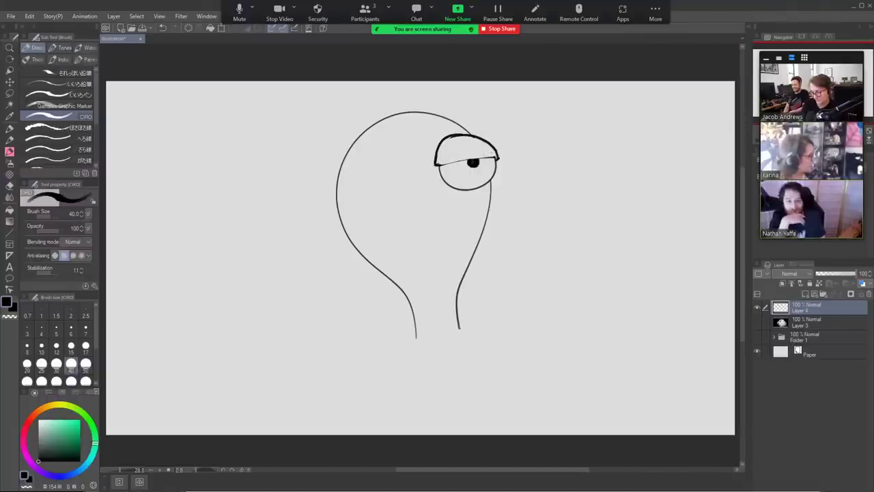
drag(436, 166, 503, 156)
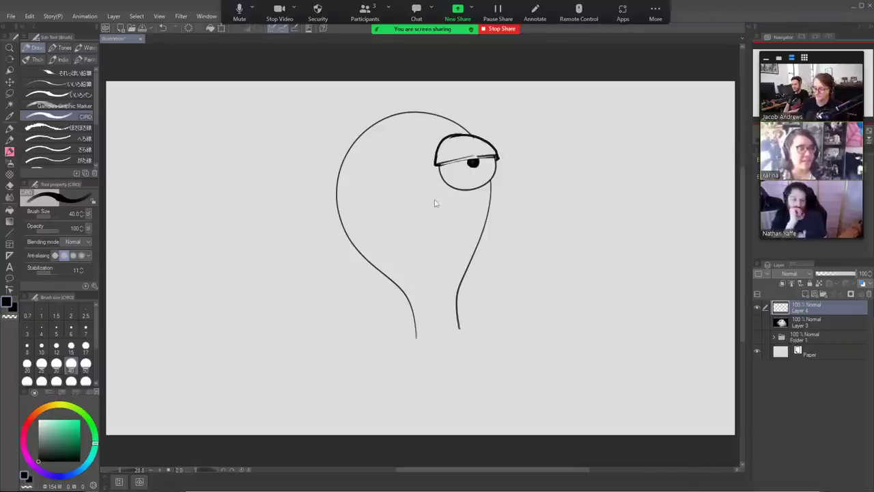
Draw a long rounded nose that hangs from the inner corner of the eye, leaving its bridge open at the top.
key(b)
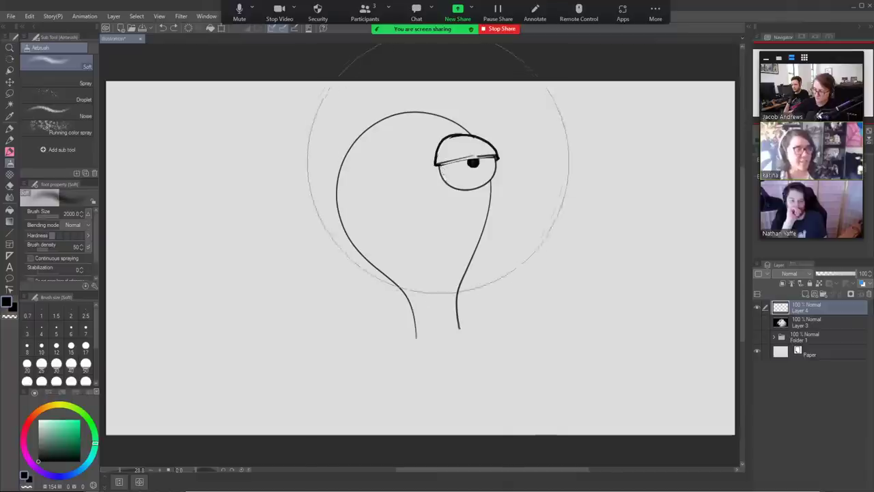
key(p)
mouse_move(436, 161)
mouse_down()
mouse_move(442, 175)
mouse_move(414, 218)
mouse_move(416, 173)
mouse_up()
key(e)
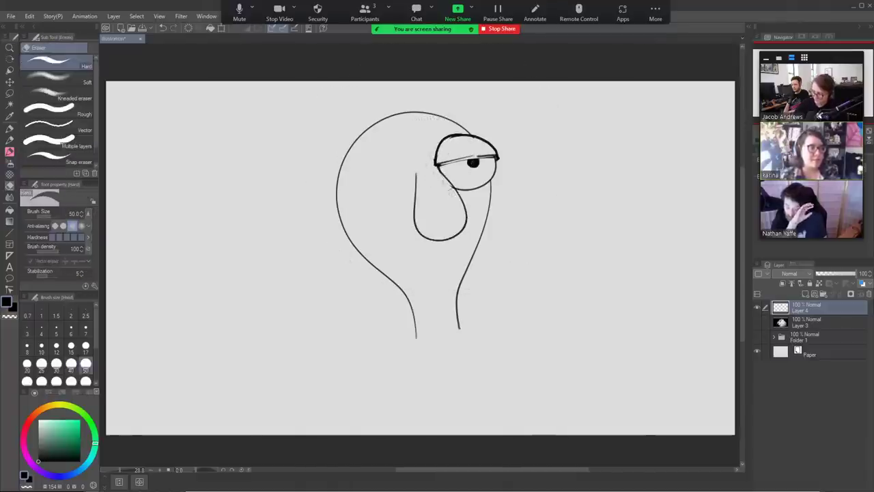
Draw a second large round eye beside the nose bridge, inside the back half of the head.
key(p)
mouse_move(355, 125)
mouse_down()
mouse_move(377, 115)
mouse_move(400, 121)
mouse_move(420, 174)
mouse_move(405, 125)
mouse_move(366, 114)
mouse_move(332, 134)
mouse_move(331, 218)
mouse_up()
key(ctrl+z)
key(ctrl+z)
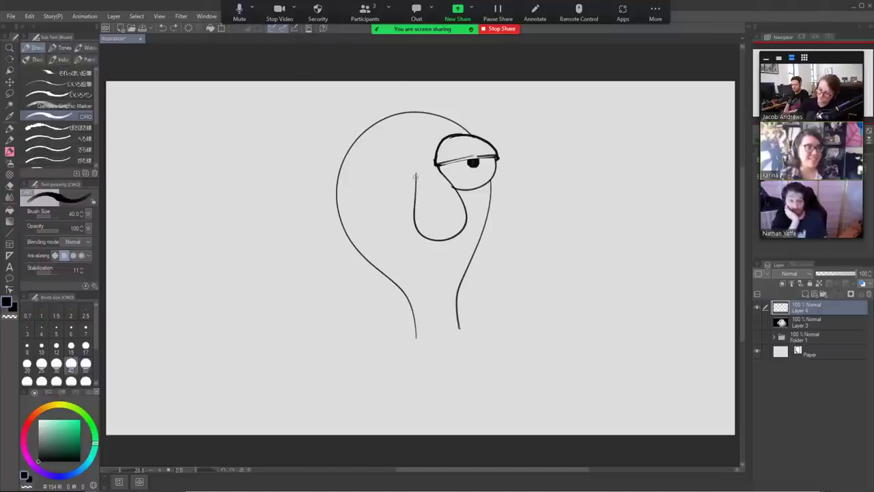
mouse_move(415, 177)
mouse_down()
mouse_move(410, 136)
mouse_move(359, 128)
mouse_move(332, 148)
mouse_move(344, 238)
mouse_up()
key(ctrl+z)
mouse_move(390, 142)
mouse_down()
mouse_move(359, 153)
mouse_move(381, 210)
mouse_move(414, 173)
mouse_move(424, 185)
mouse_move(411, 158)
mouse_move(347, 162)
mouse_move(383, 206)
mouse_move(396, 146)
mouse_move(354, 161)
mouse_move(356, 200)
mouse_move(388, 211)
mouse_move(412, 192)
mouse_move(415, 164)
mouse_move(386, 146)
mouse_move(351, 174)
mouse_move(379, 208)
mouse_move(414, 176)
mouse_up()
key(ctrl+z)
key(ctrl+z)
key(ctrl+z)
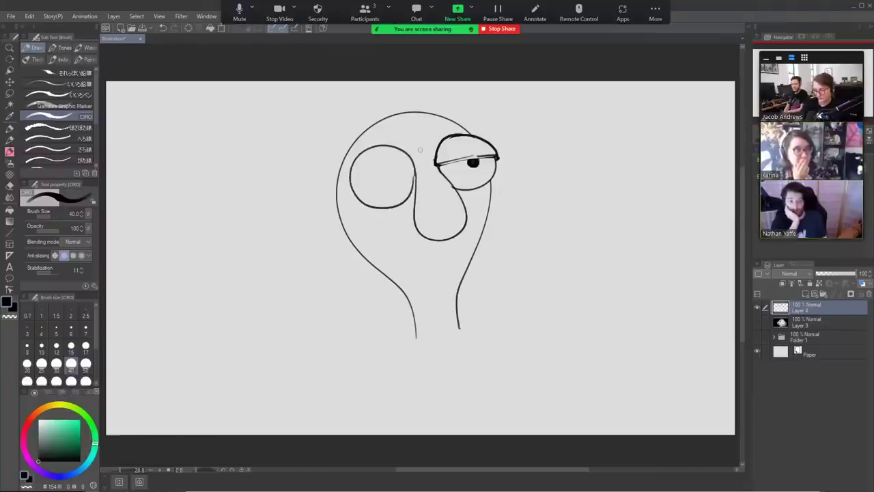
Add a slanted eyelid line and a solid black pupil cut off beneath it to the second eye.
mouse_move(350, 179)
mouse_down()
mouse_move(422, 168)
mouse_move(388, 183)
mouse_move(395, 173)
mouse_move(378, 177)
mouse_move(387, 176)
mouse_up()
key(ctrl+z)
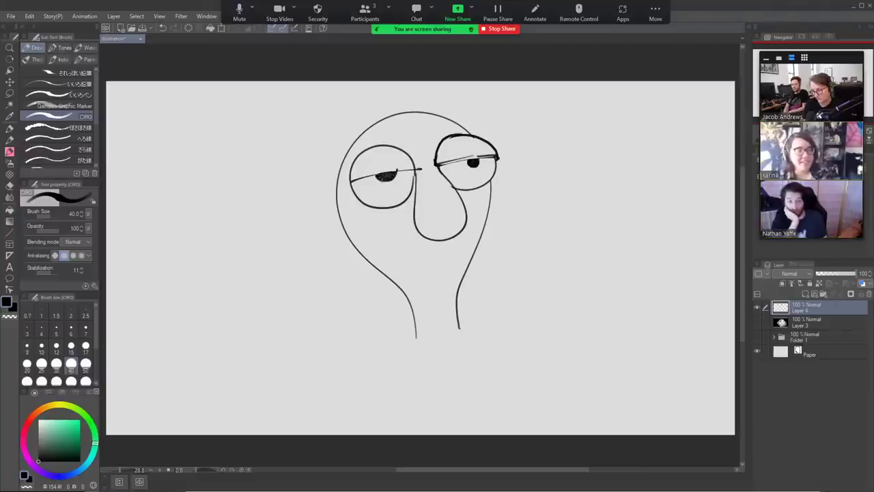
key(e)
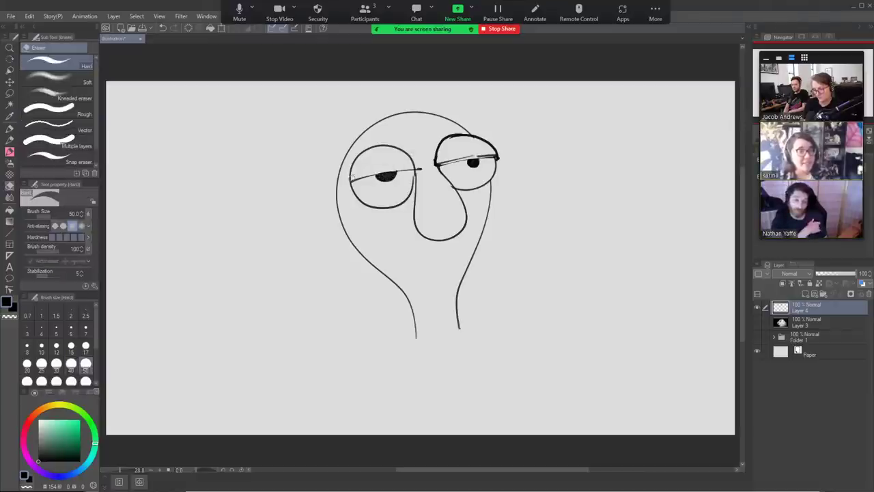
Lasso the upper eyelid of the second eye and transform it so it slightly overhangs the eyeball.
click(15, 90)
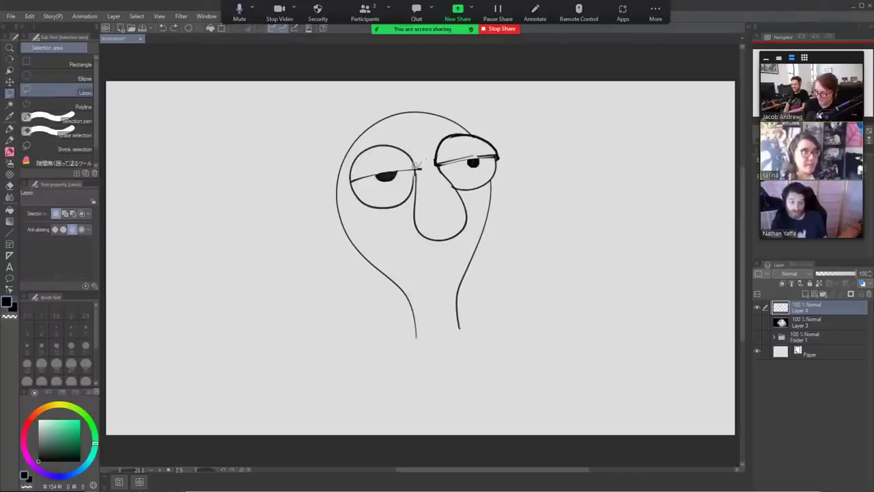
mouse_move(369, 165)
mouse_down()
mouse_move(353, 176)
mouse_move(351, 156)
mouse_move(372, 166)
mouse_up()
click(10, 82)
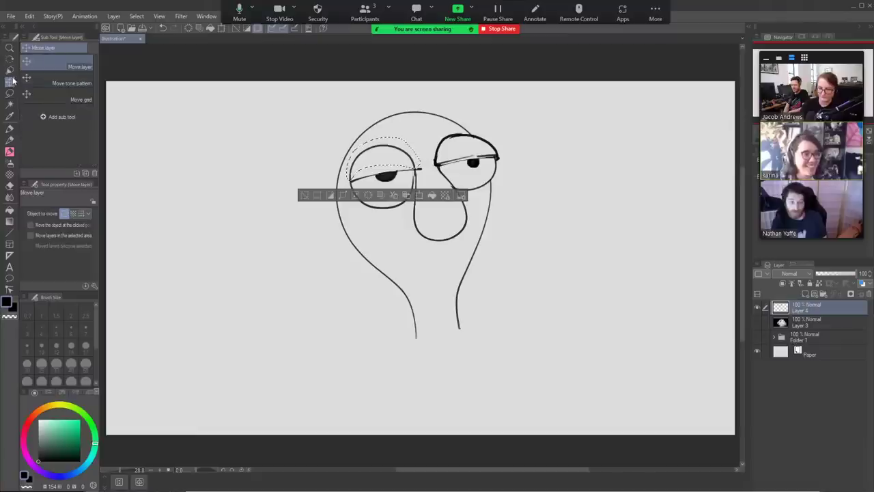
click(418, 196)
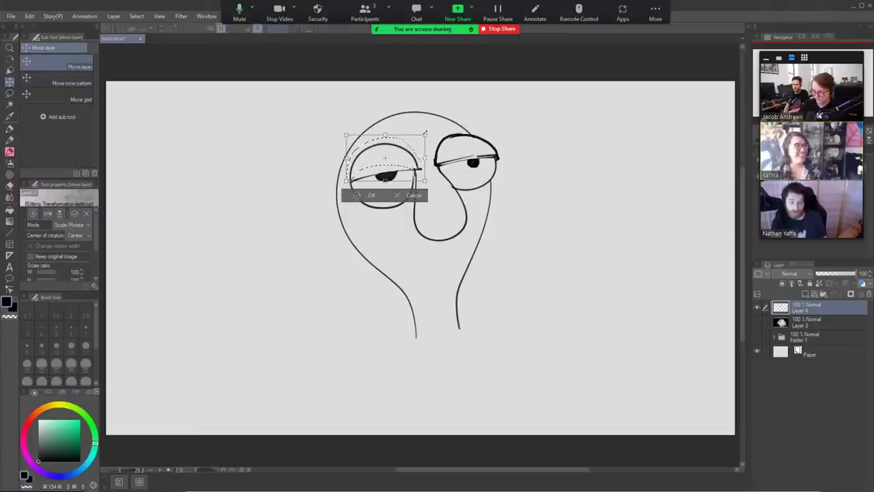
drag(426, 132, 414, 159)
key(Return)
Erase the overshooting end of the second eye's lid line and ink a second line along the lid edge.
key(e)
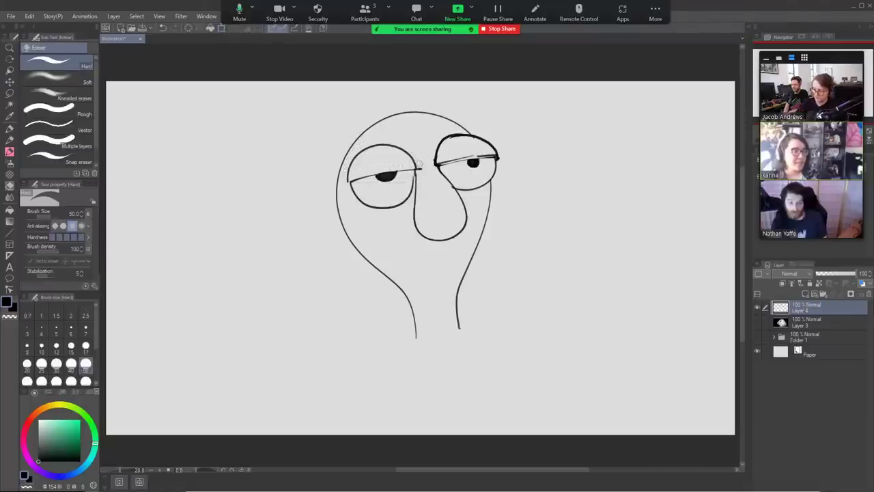
key(b)
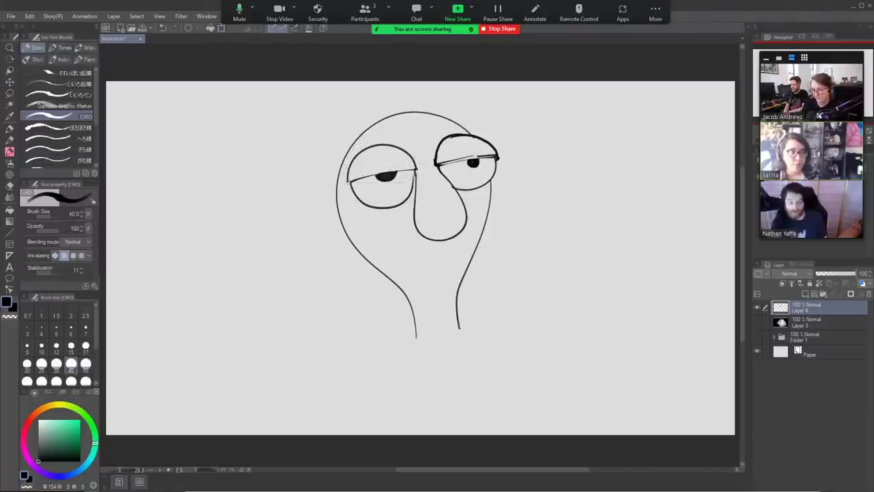
drag(345, 181, 417, 167)
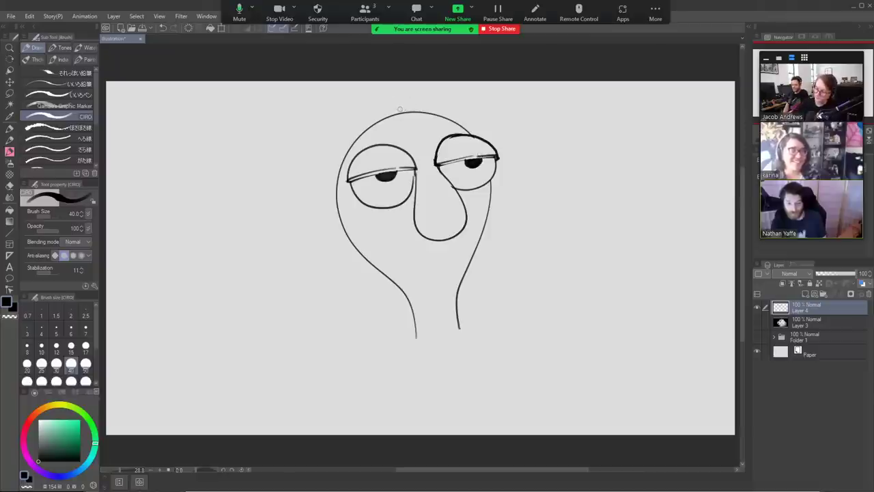
Draw a curved dividing line from the crown between the eyes and down the nose, hooking just below its tip.
mouse_move(400, 109)
mouse_down()
mouse_move(421, 147)
mouse_move(444, 234)
mouse_up()
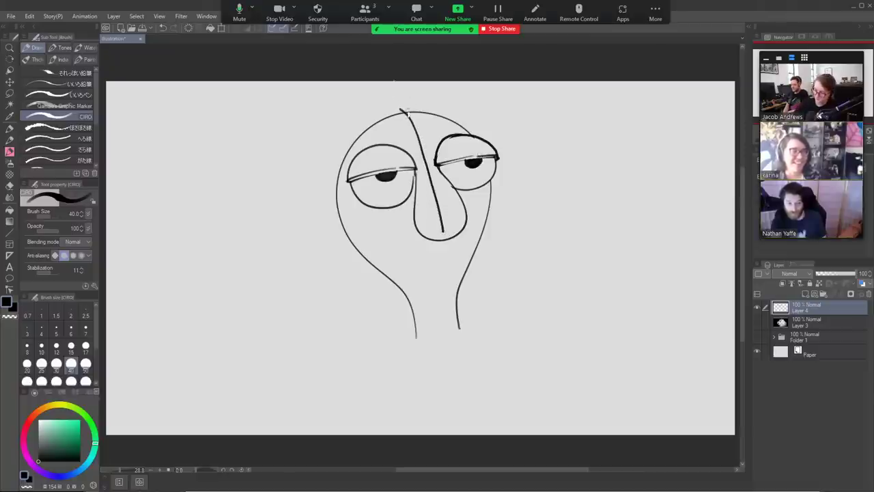
key(ctrl+z)
mouse_move(404, 107)
mouse_down()
mouse_move(441, 202)
mouse_move(439, 245)
mouse_up()
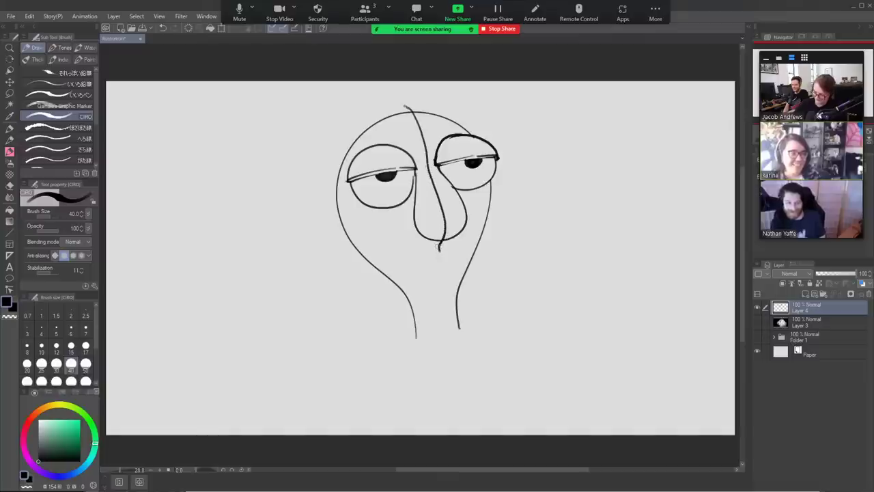
Ink an outer contour from the dividing line's top around the back of the head, down beside the neck.
mouse_move(406, 107)
mouse_down()
mouse_move(366, 118)
mouse_move(333, 226)
mouse_up()
key(ctrl+z)
mouse_move(408, 107)
mouse_down()
mouse_move(346, 142)
mouse_move(326, 216)
mouse_up()
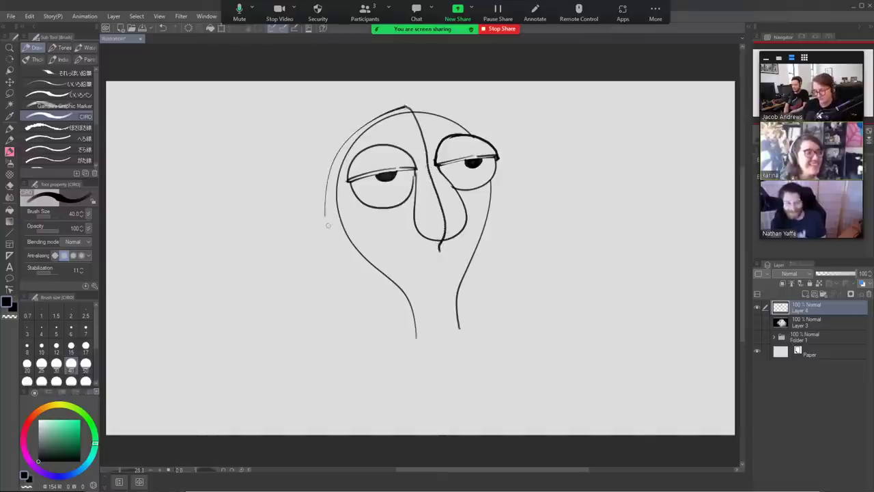
key(ctrl+z)
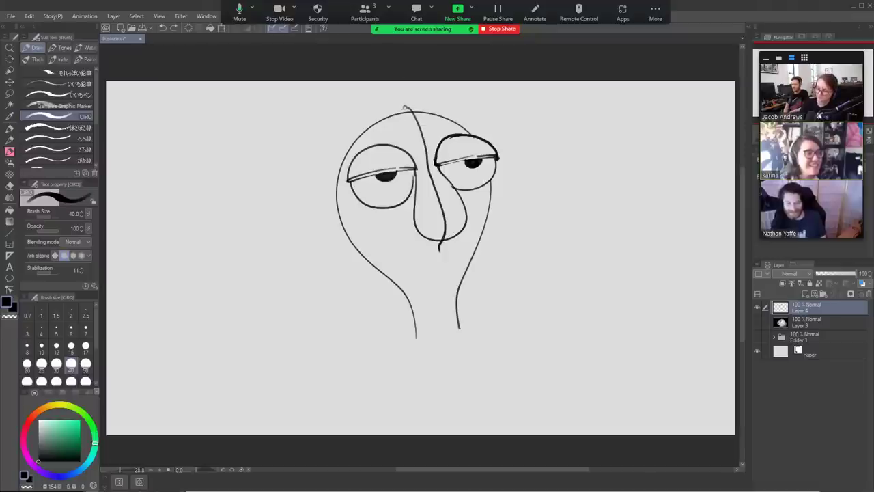
mouse_move(407, 105)
mouse_down()
mouse_move(358, 125)
mouse_move(320, 183)
mouse_move(342, 246)
mouse_move(398, 299)
mouse_up()
key(ctrl+z)
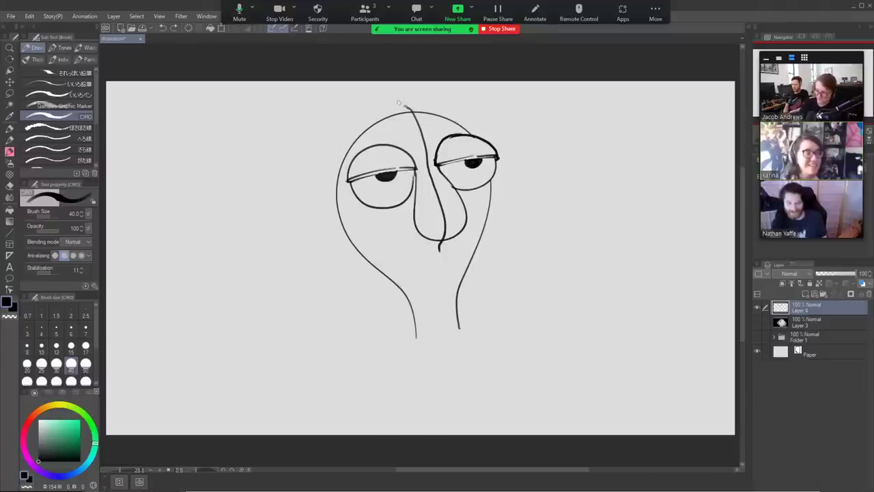
mouse_move(406, 105)
mouse_down()
mouse_move(357, 127)
mouse_move(395, 276)
mouse_move(414, 308)
mouse_up()
key(ctrl+z)
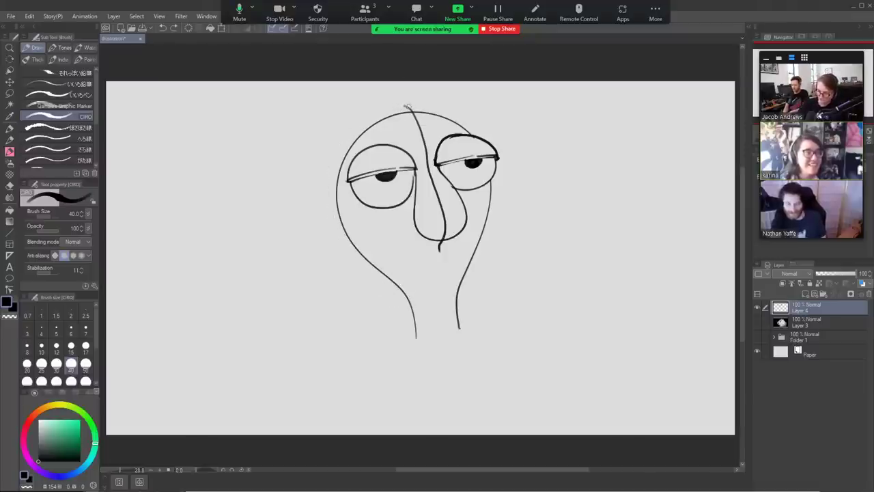
mouse_move(408, 106)
mouse_down()
mouse_move(363, 128)
mouse_move(328, 208)
mouse_move(350, 249)
mouse_move(403, 308)
mouse_up()
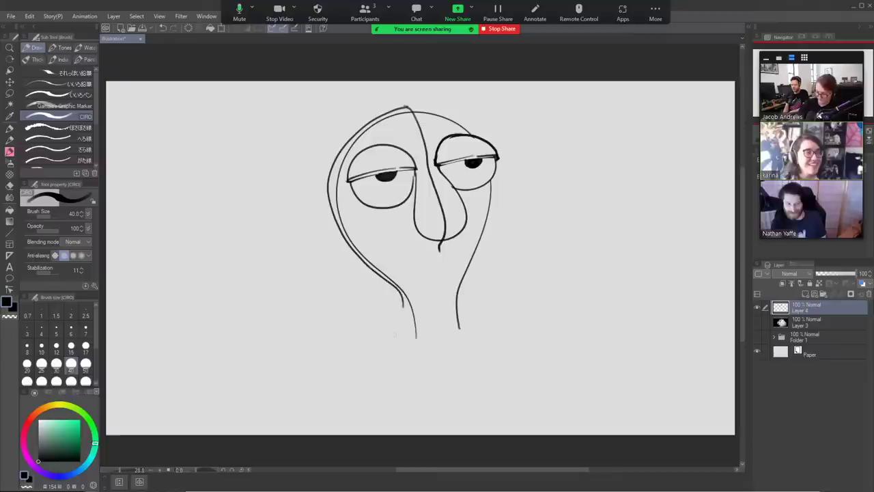
key(ctrl+z)
mouse_move(408, 106)
mouse_down()
mouse_move(367, 124)
mouse_move(353, 261)
mouse_move(404, 321)
mouse_up()
key(ctrl+z)
mouse_move(404, 106)
mouse_down()
mouse_move(331, 159)
mouse_move(338, 235)
mouse_move(389, 293)
mouse_move(409, 345)
mouse_up()
key(ctrl+z)
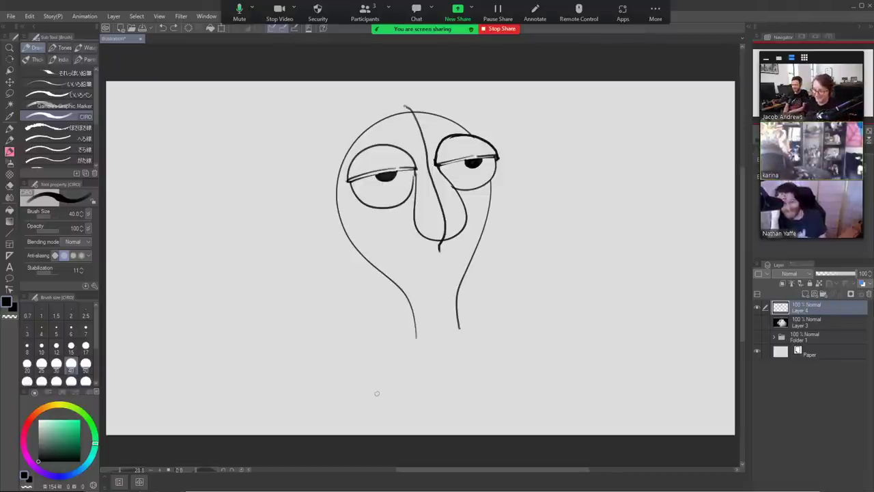
mouse_move(407, 107)
mouse_down()
mouse_move(379, 113)
mouse_move(345, 141)
mouse_move(331, 207)
mouse_move(342, 241)
mouse_move(404, 313)
mouse_up()
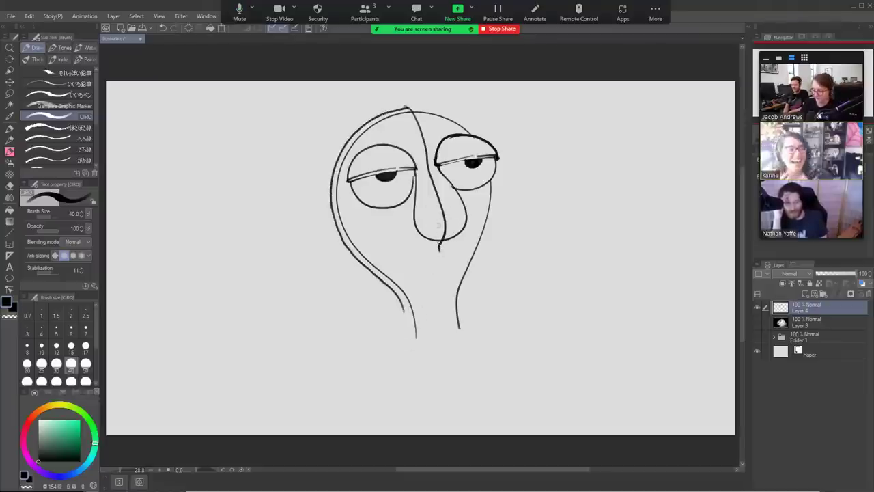
Extend the dividing line below the nose in a wavy curve that meets the outer contour at the jaw.
drag(439, 250, 441, 272)
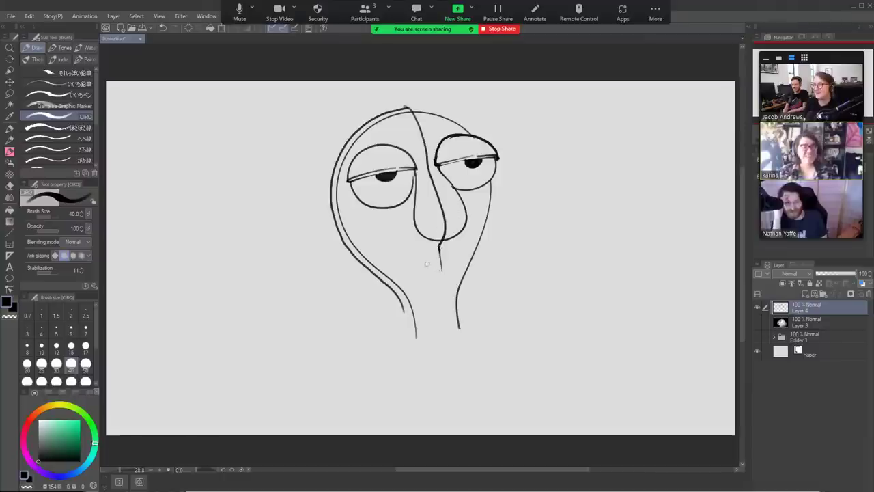
key(ctrl+z)
drag(439, 250, 414, 265)
key(ctrl+z)
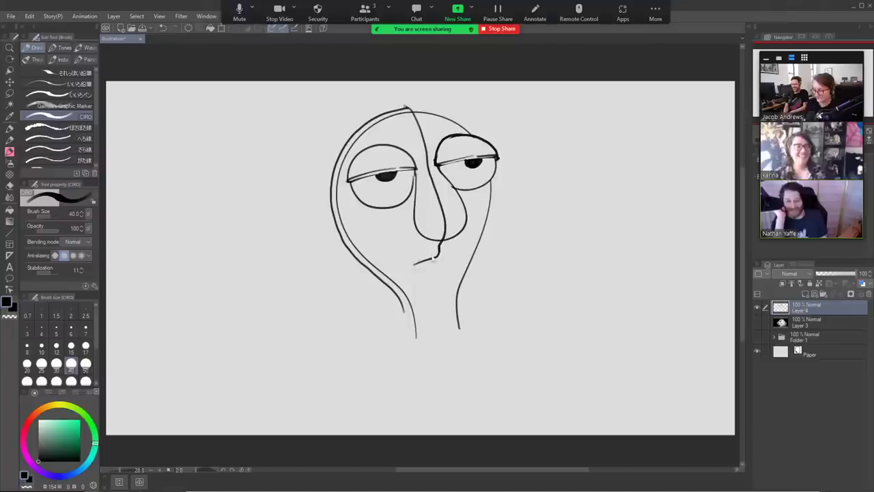
key(ctrl+z)
drag(439, 247, 393, 291)
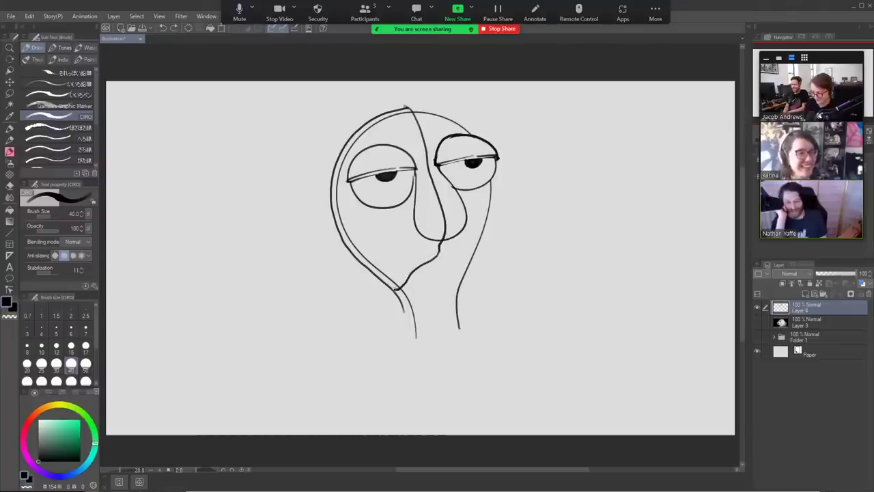
Erase the leftover piece of the outer contour beside the neck, below the point where the jaw lines meet.
key(e)
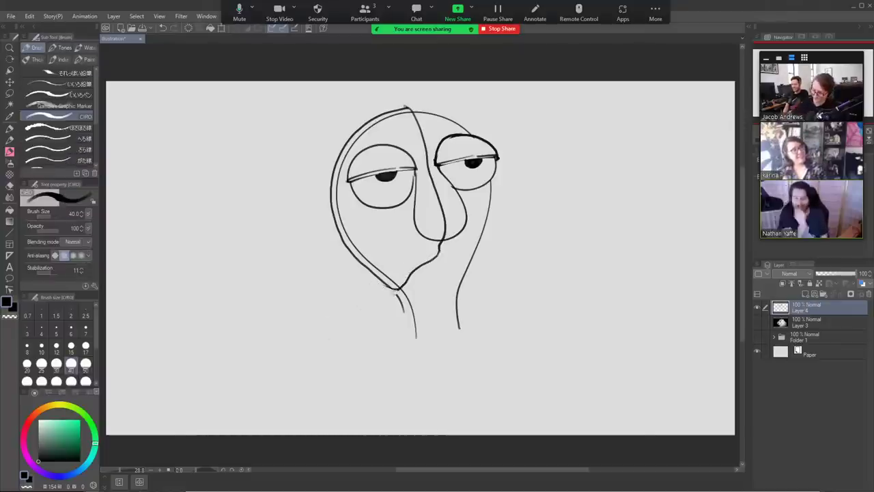
key(b)
key(e)
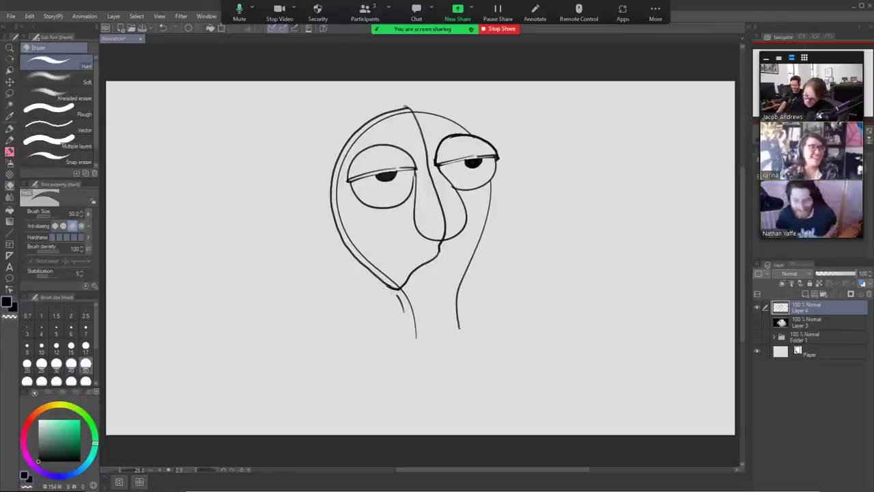
drag(398, 290, 403, 312)
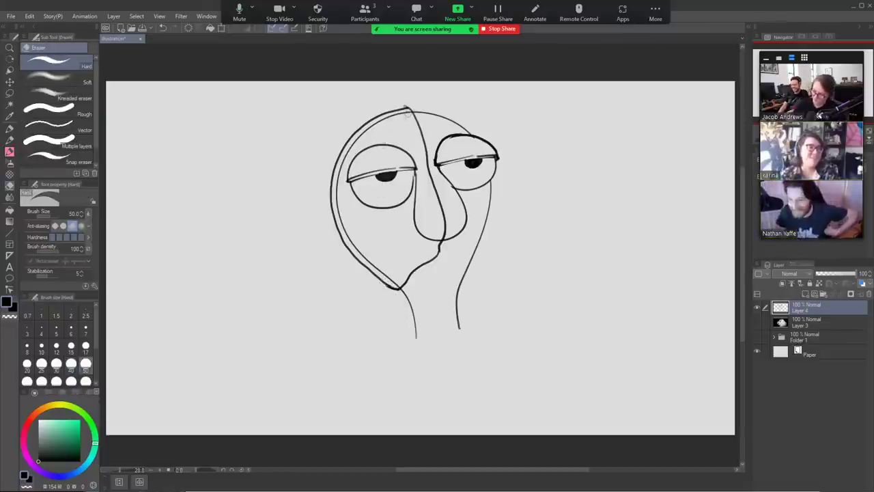
Ink a slightly larger nose curve on the outlined half of the face and erase the original nose line inside it.
key(p)
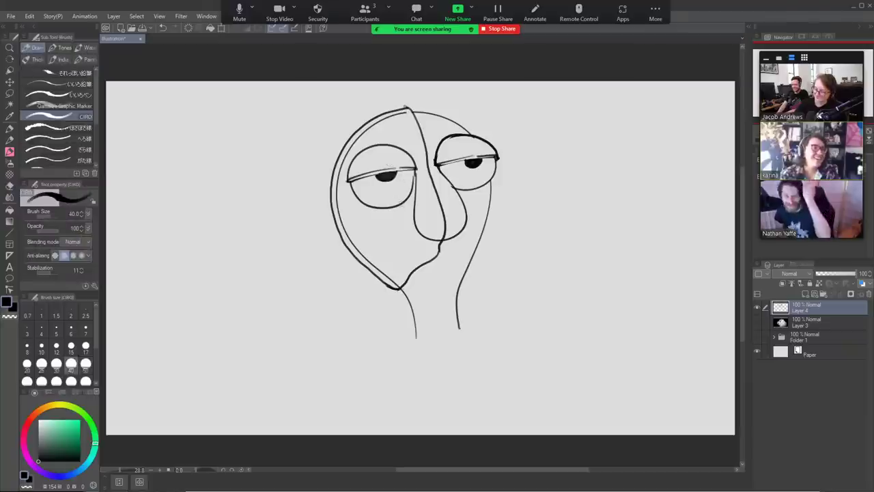
mouse_move(410, 203)
mouse_down()
mouse_move(411, 231)
mouse_move(436, 245)
mouse_up()
key(ctrl+z)
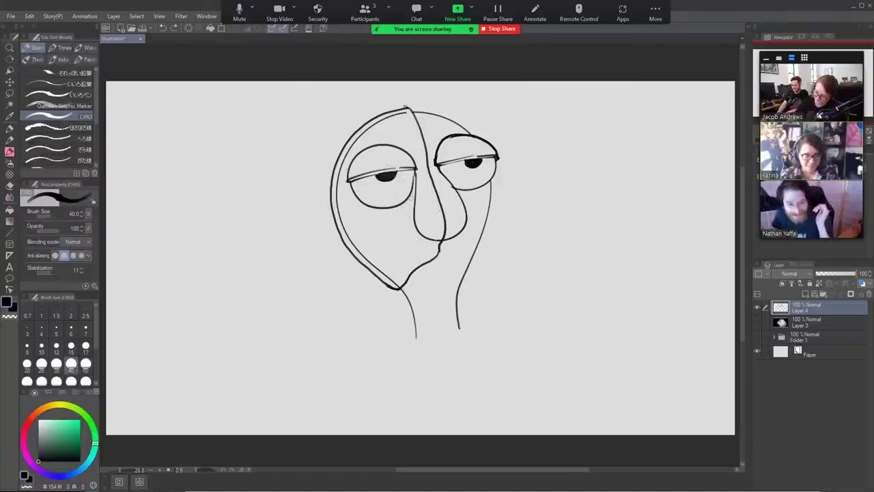
mouse_move(409, 195)
mouse_down()
mouse_move(408, 228)
mouse_move(440, 244)
mouse_up()
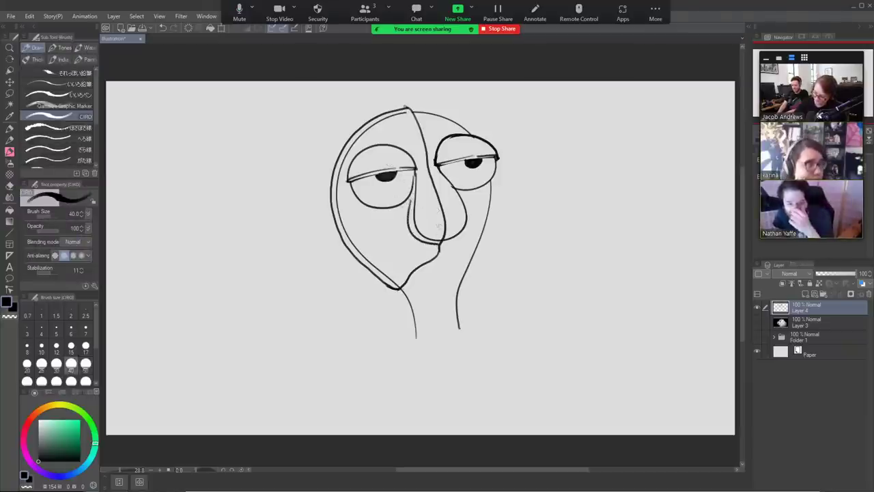
key(e)
mouse_move(419, 168)
mouse_down()
mouse_move(415, 227)
mouse_move(438, 240)
mouse_move(440, 226)
mouse_up()
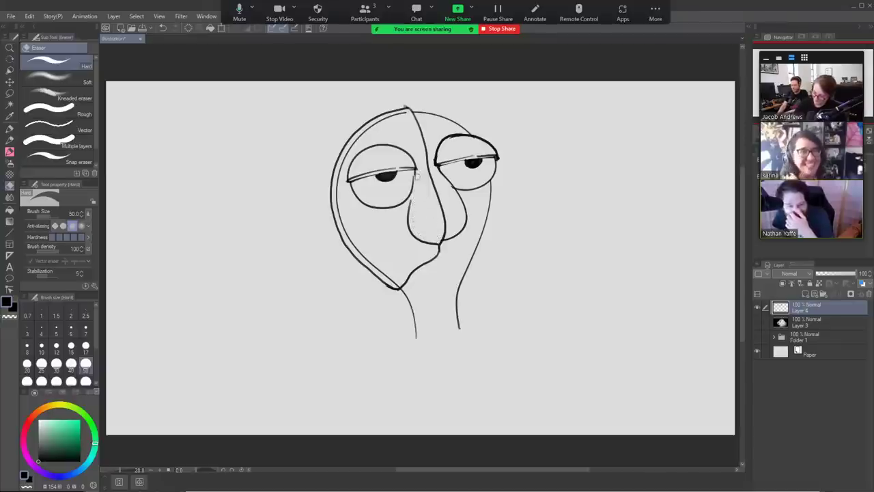
Ink a thick outer ring around the second eye, ending where it meets the nose.
key(b)
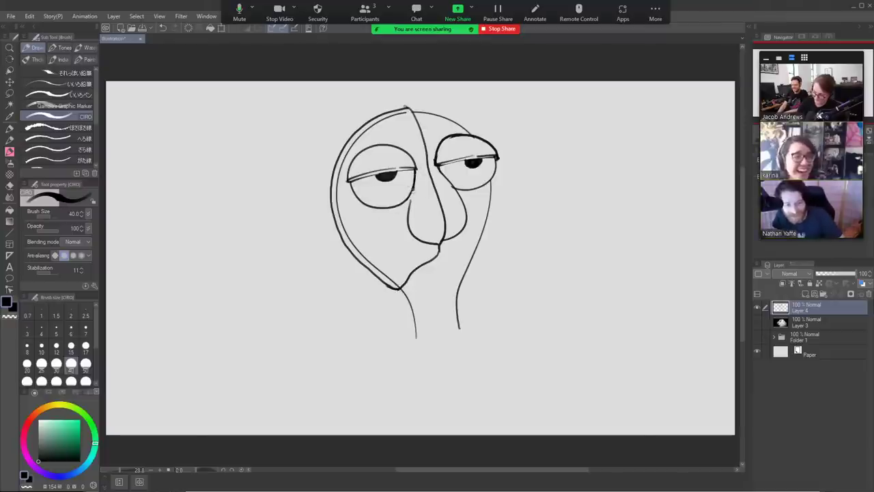
mouse_move(412, 188)
mouse_down()
mouse_move(405, 206)
mouse_move(376, 216)
mouse_move(401, 209)
mouse_up()
key(ctrl+z)
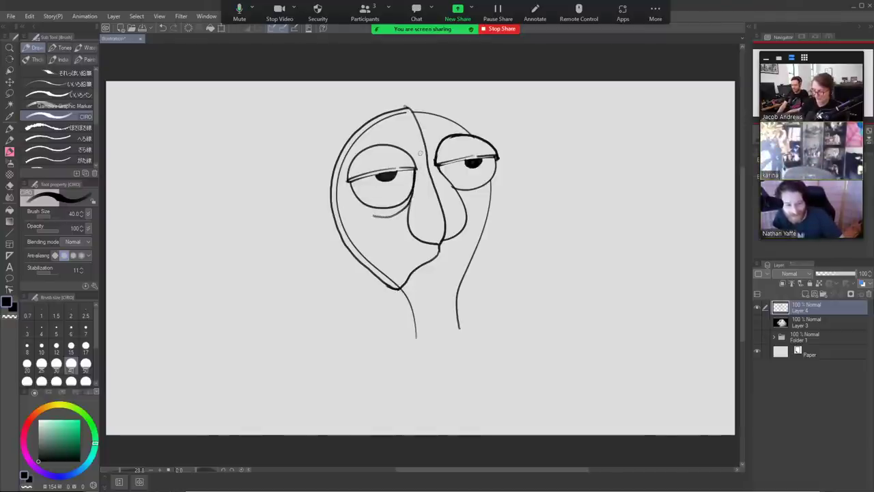
key(ctrl+z)
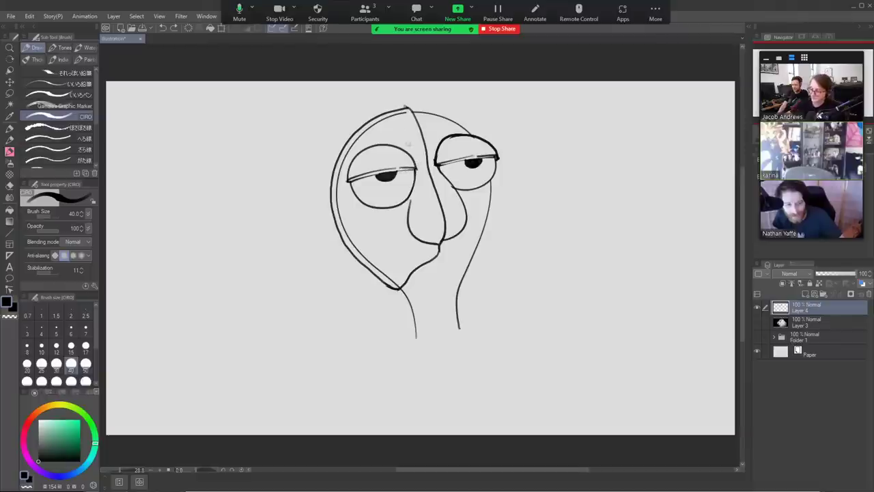
mouse_move(402, 144)
mouse_down()
mouse_move(420, 174)
mouse_move(396, 214)
mouse_move(362, 213)
mouse_move(345, 195)
mouse_move(344, 166)
mouse_up()
key(ctrl+z)
mouse_move(380, 140)
mouse_down()
mouse_move(346, 163)
mouse_move(345, 188)
mouse_up()
key(ctrl+z)
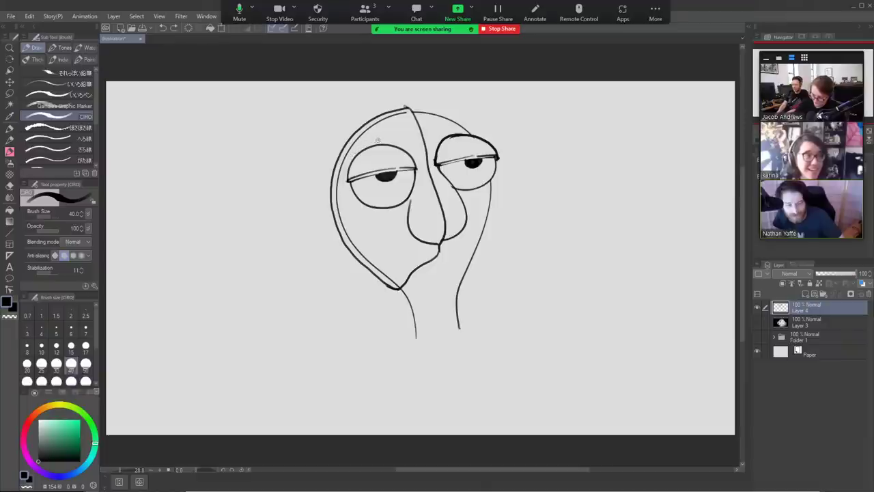
mouse_move(377, 140)
mouse_down()
mouse_move(346, 165)
mouse_move(346, 189)
mouse_move(356, 206)
mouse_move(389, 212)
mouse_move(415, 195)
mouse_move(420, 166)
mouse_move(410, 149)
mouse_move(365, 140)
mouse_up()
Erase the original head outline inside the outer contour, from the crown down to the jaw point.
key(e)
mouse_move(406, 111)
mouse_down()
mouse_move(367, 127)
mouse_move(338, 174)
mouse_move(357, 140)
mouse_move(388, 120)
mouse_move(373, 110)
mouse_move(338, 186)
mouse_move(348, 235)
mouse_up()
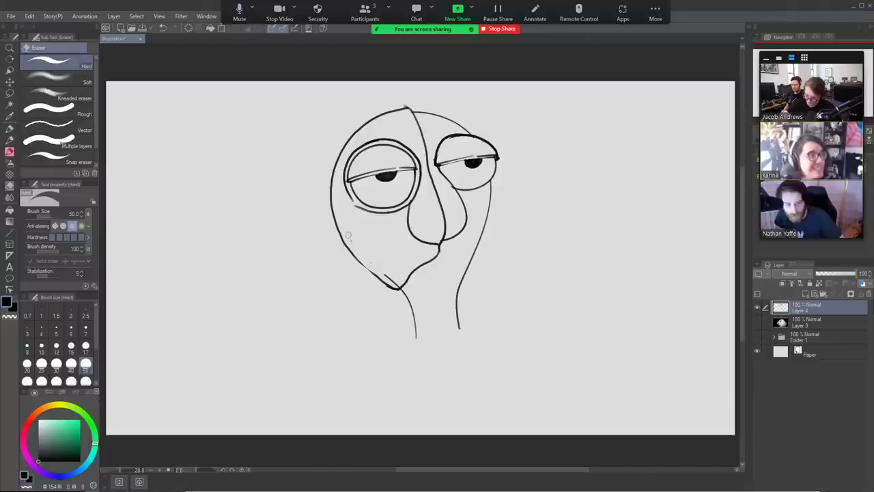
drag(386, 276, 397, 286)
Redraw the thinned stretch of the outer contour between the cheek and the jaw point.
key(b)
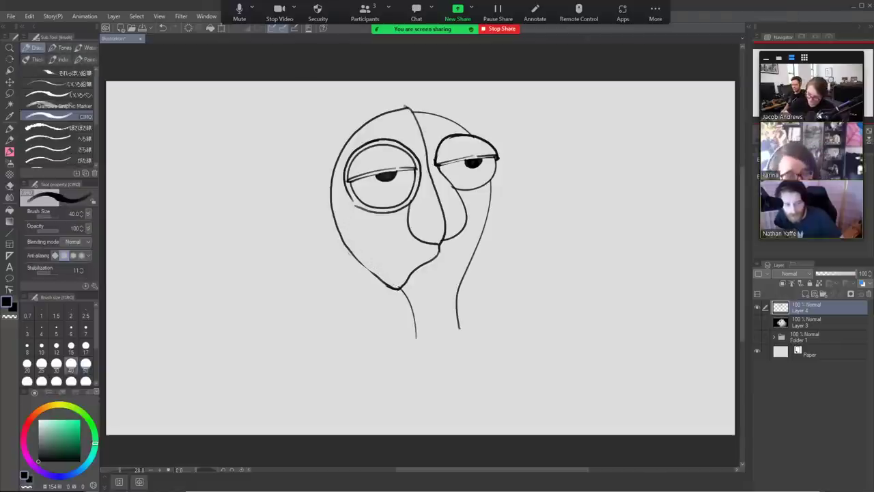
drag(352, 252, 383, 283)
mouse_move(354, 255)
mouse_down()
mouse_move(399, 288)
mouse_move(362, 264)
mouse_move(379, 278)
mouse_up()
key(e)
key(b)
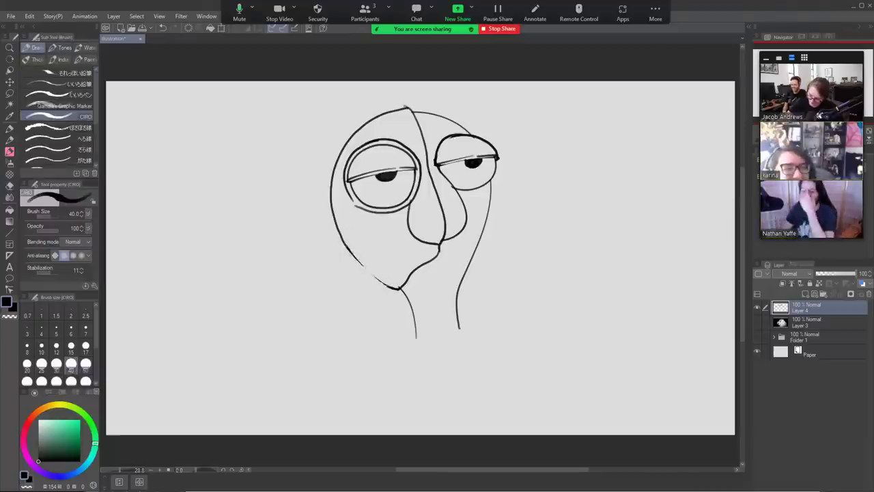
drag(348, 250, 392, 288)
key(ctrl+z)
drag(348, 250, 392, 287)
key(ctrl+z)
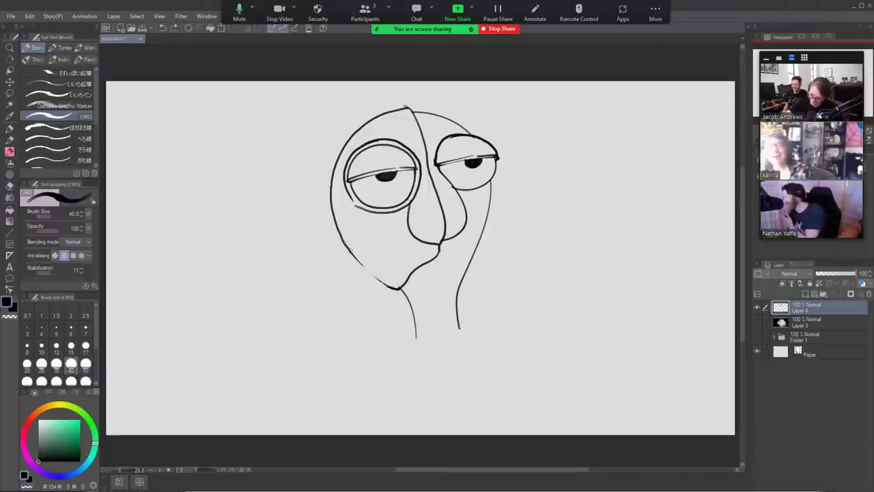
Ink the jaw line down to the cheek's low point and erase part of the nose outline beside the near eye.
drag(349, 252, 397, 291)
key(e)
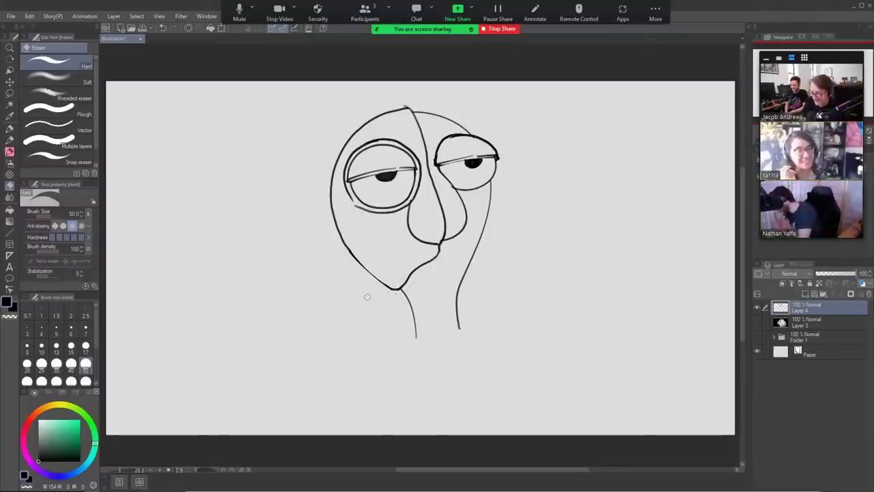
key(p)
key(e)
drag(411, 203, 410, 217)
key(b)
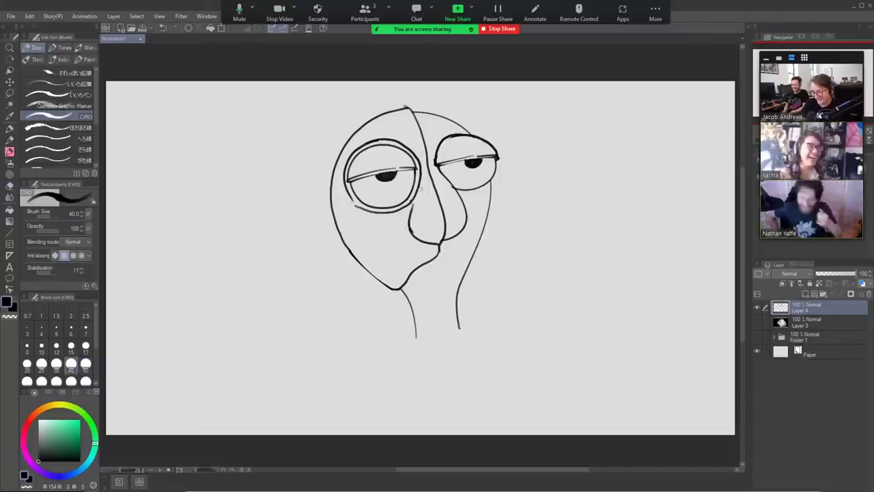
Draw a curved bag under the near eye and erase the overlap between it and the eye outline.
mouse_move(420, 180)
mouse_down()
mouse_move(416, 203)
mouse_move(363, 219)
mouse_up()
key(ctrl+z)
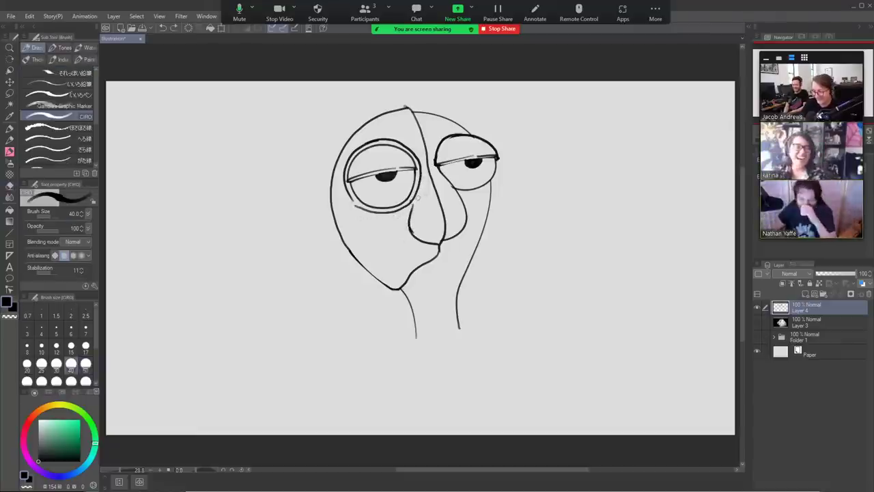
mouse_move(419, 195)
mouse_down()
mouse_move(399, 219)
mouse_move(368, 218)
mouse_up()
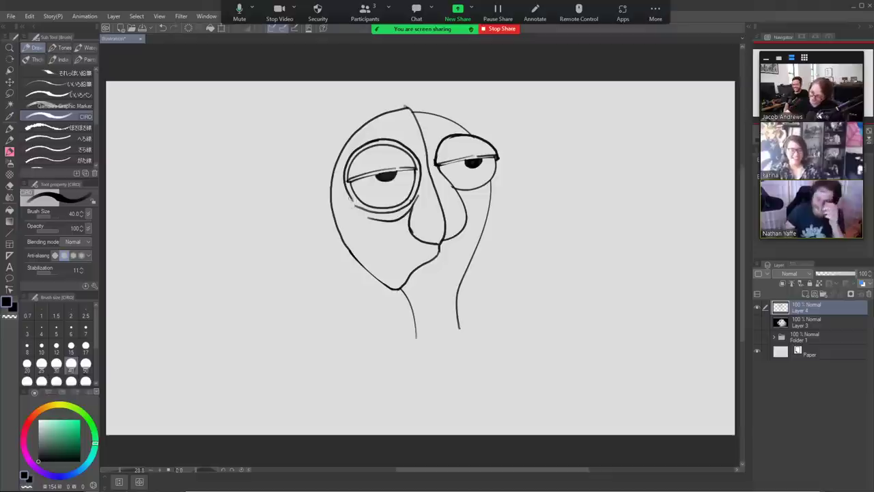
key(e)
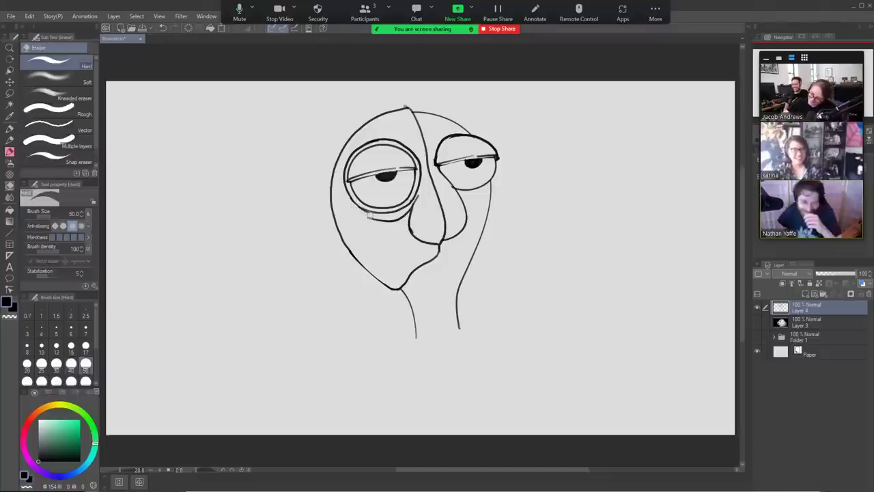
mouse_move(364, 215)
mouse_down()
mouse_move(386, 215)
mouse_move(352, 198)
mouse_move(417, 213)
mouse_move(381, 222)
mouse_move(356, 210)
mouse_move(408, 212)
mouse_up()
key(p)
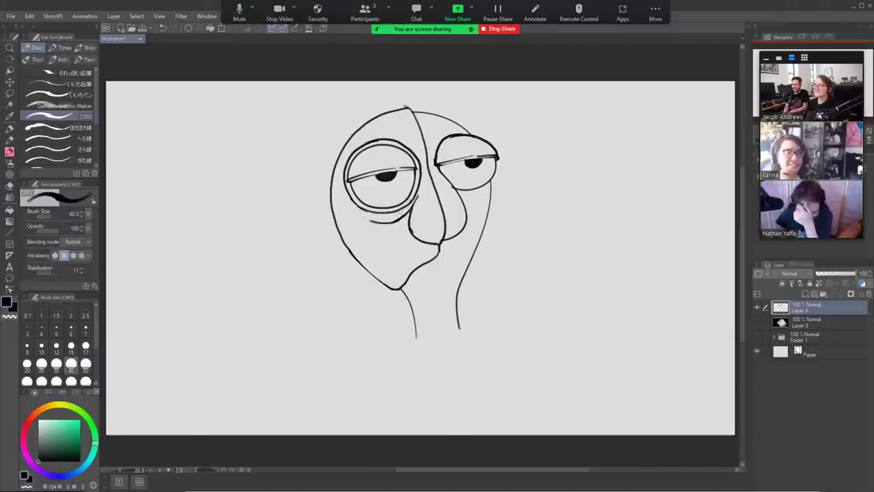
Draw a thin cheek crease running down from beside the nose below the near eye.
drag(413, 206, 392, 266)
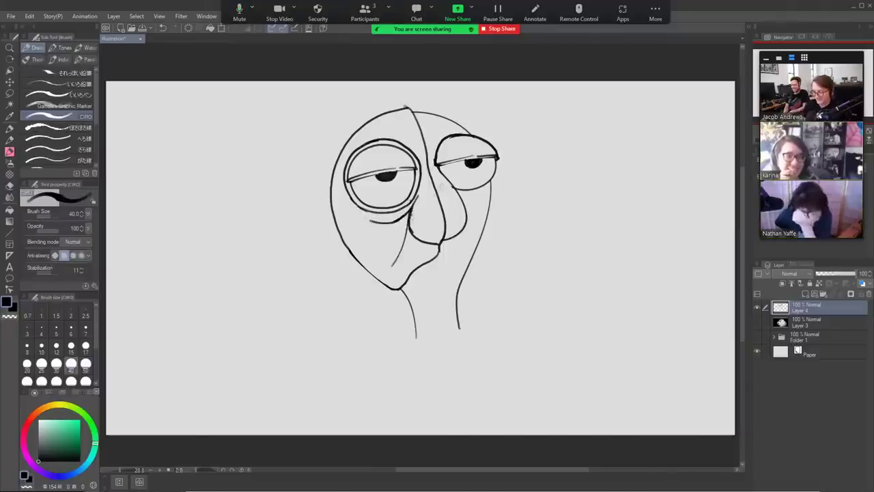
key(ctrl+z)
mouse_move(410, 217)
mouse_down()
mouse_move(400, 249)
mouse_move(415, 234)
mouse_move(410, 221)
mouse_move(422, 191)
mouse_up()
key(e)
key(ctrl+z)
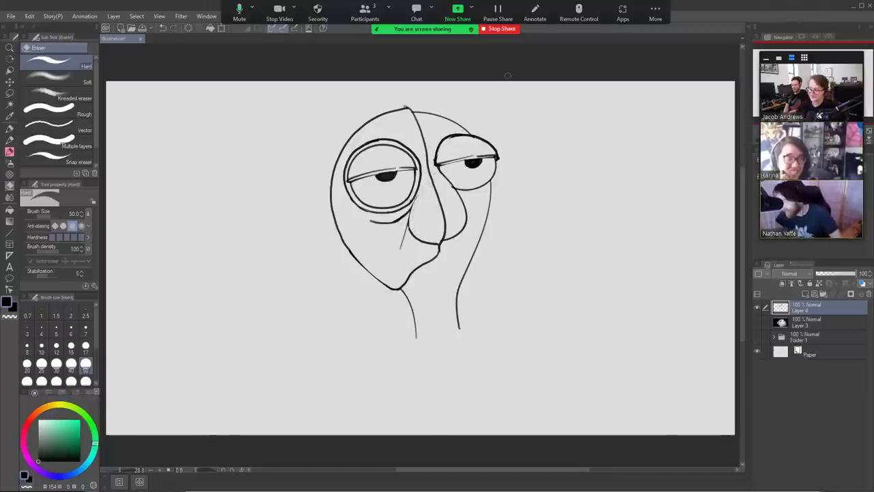
key(p)
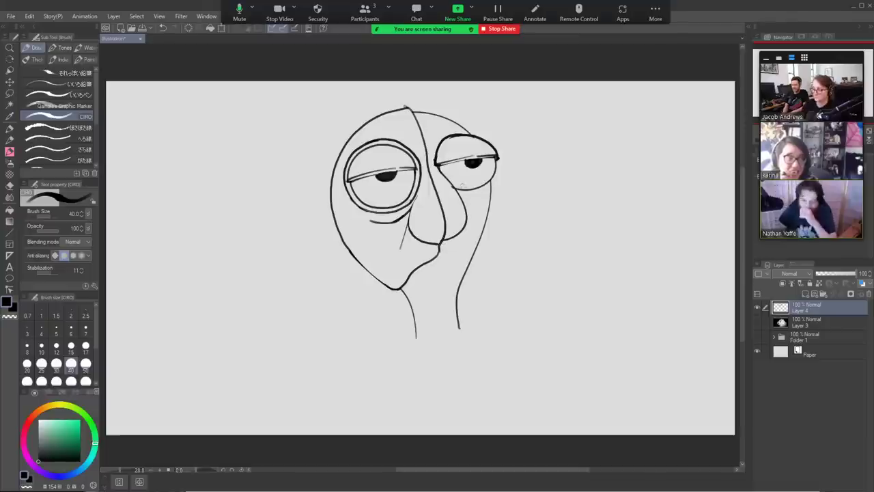
Draw a short crease under the far eye and a downturned mouth with a short lower-lip line.
drag(456, 192, 473, 197)
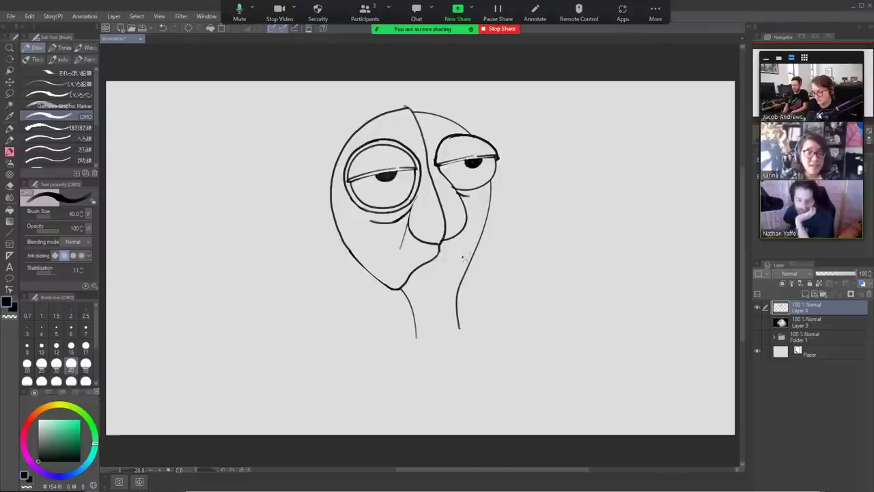
mouse_move(463, 258)
mouse_down()
mouse_move(410, 269)
mouse_move(435, 272)
mouse_up()
key(ctrl+z)
key(e)
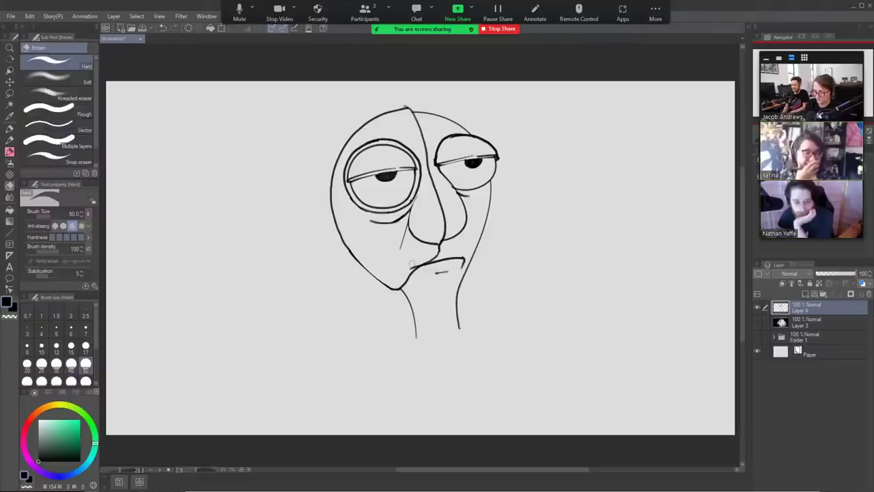
key(b)
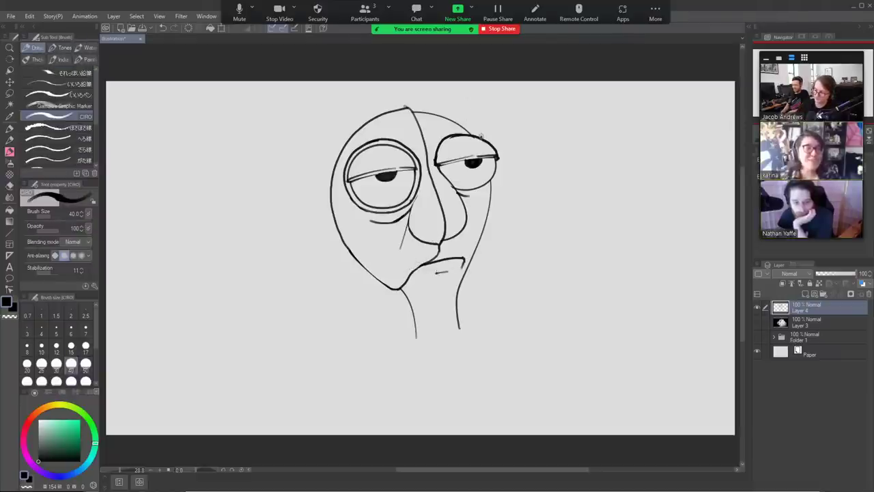
Move the drawing down on the canvas and outline the hair over the top and side of the head.
mouse_move(482, 137)
mouse_down()
mouse_move(466, 96)
mouse_move(409, 86)
mouse_up()
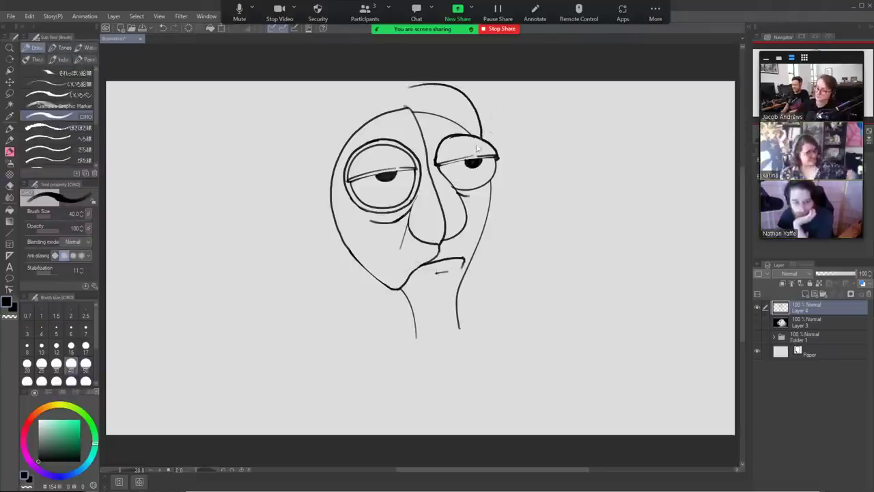
key(ctrl+z)
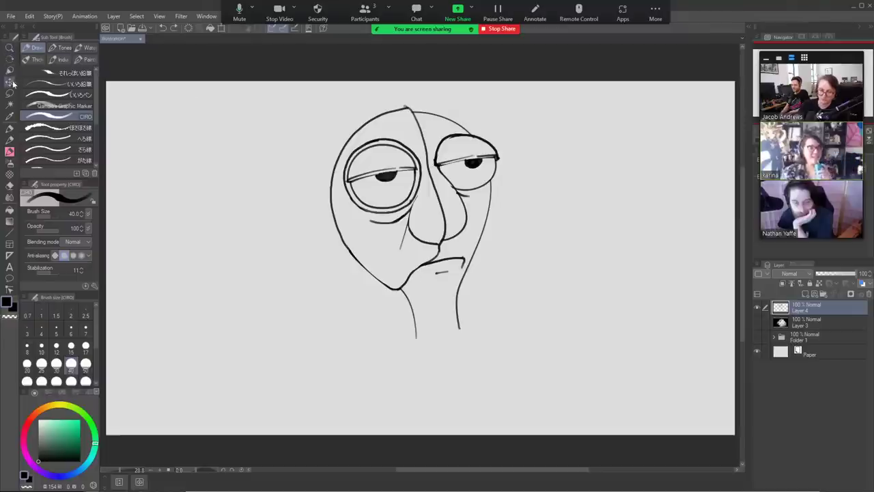
click(9, 80)
mouse_move(464, 166)
mouse_down()
mouse_move(456, 197)
mouse_move(475, 159)
mouse_move(456, 122)
mouse_move(328, 138)
mouse_move(308, 193)
mouse_move(330, 247)
mouse_up()
key(b)
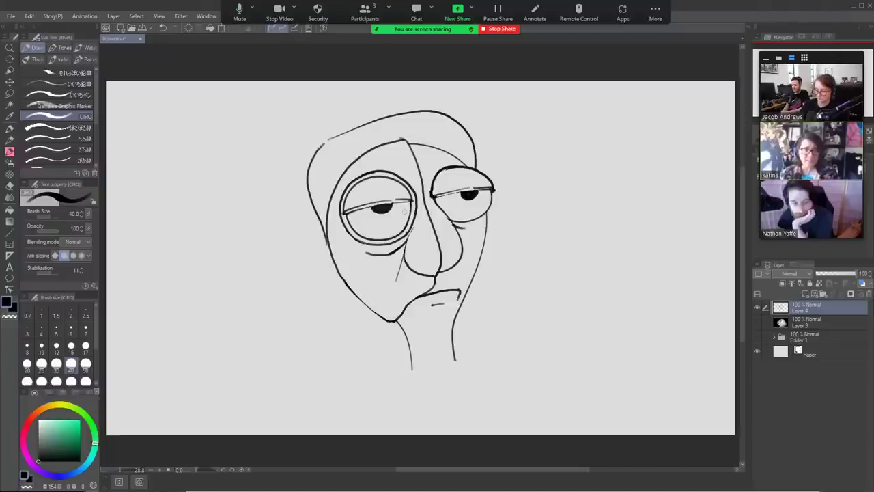
Try to add small ears at the sides of the face.
mouse_move(326, 240)
mouse_down()
mouse_move(316, 261)
mouse_move(336, 263)
mouse_move(337, 283)
mouse_move(349, 287)
mouse_up()
key(ctrl+z)
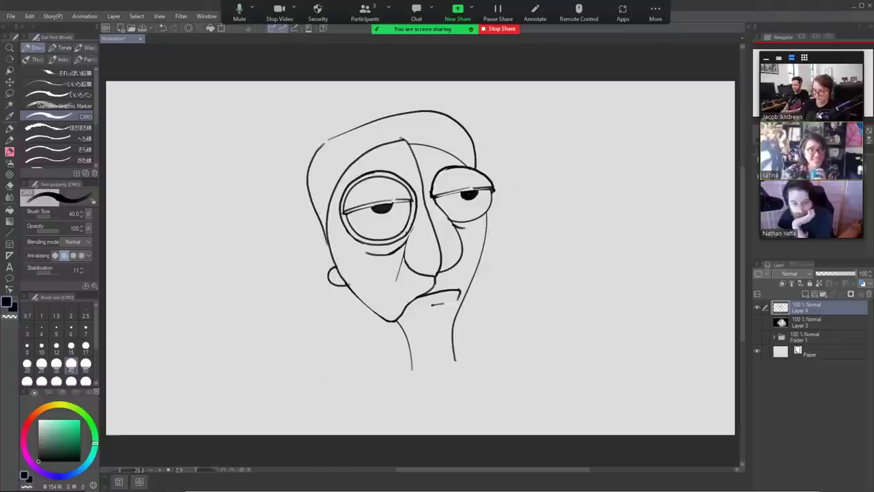
drag(477, 258, 479, 274)
key(ctrl+z)
key(ctrl+z)
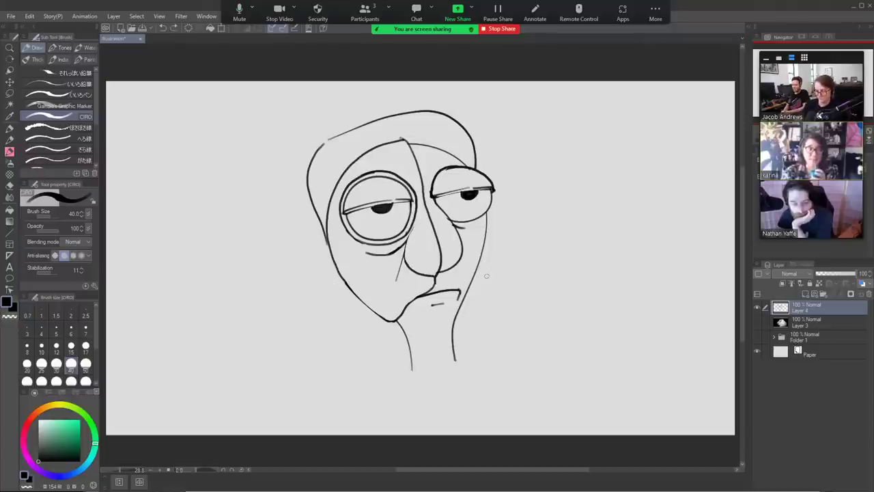
Try to fill the ring around the near eye with black.
key(e)
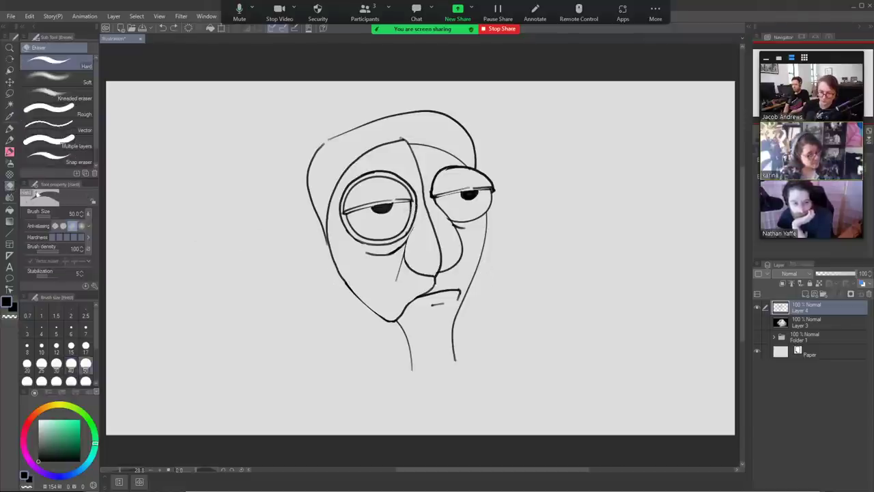
click(11, 209)
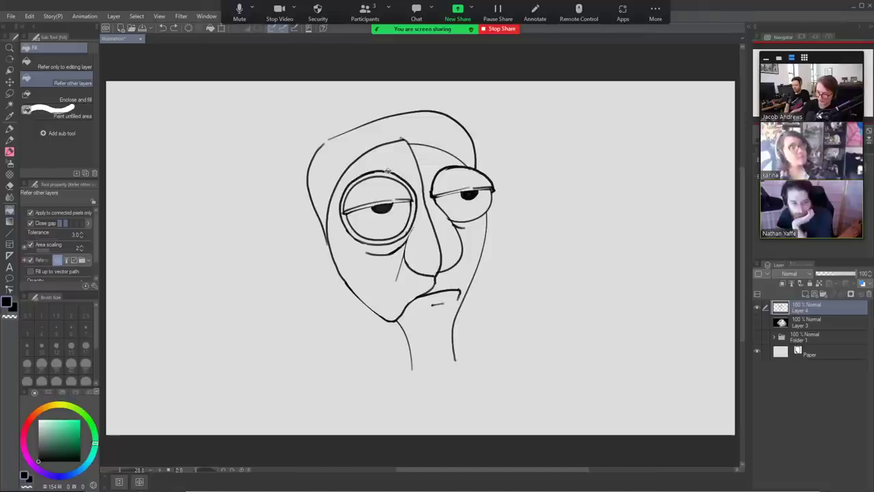
click(388, 172)
key(p)
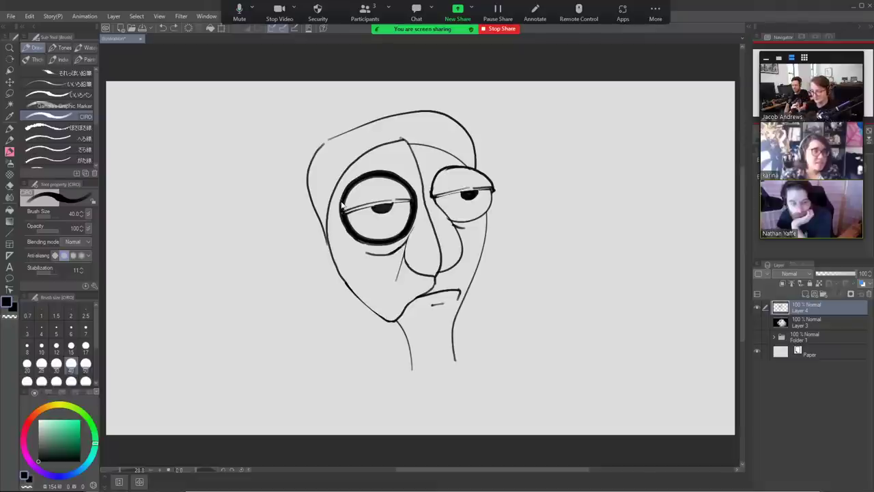
key(ctrl+z)
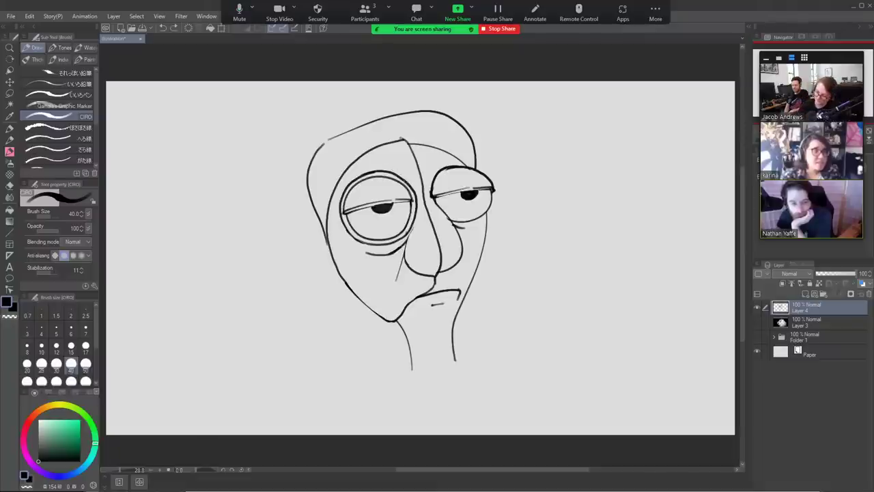
Add another curved outline around the top of the near eye and trim its end with the eraser.
mouse_move(412, 220)
mouse_down()
mouse_move(413, 186)
mouse_move(376, 167)
mouse_move(347, 179)
mouse_move(340, 225)
mouse_up()
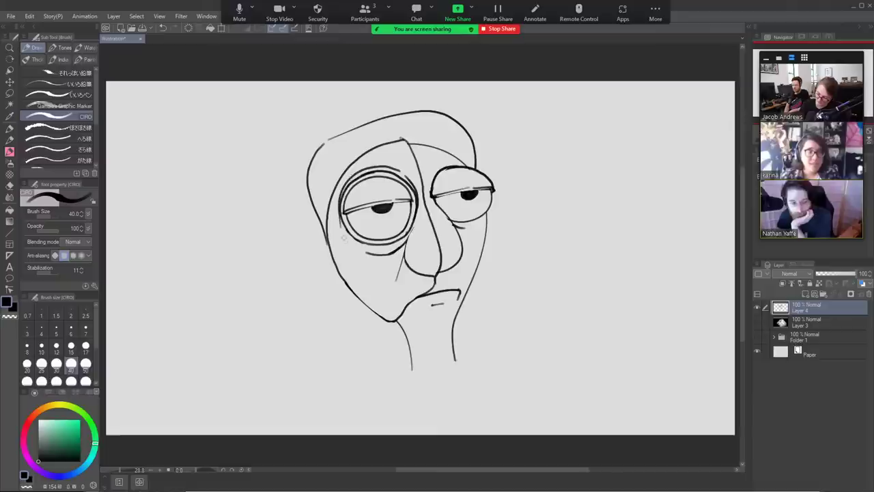
key(e)
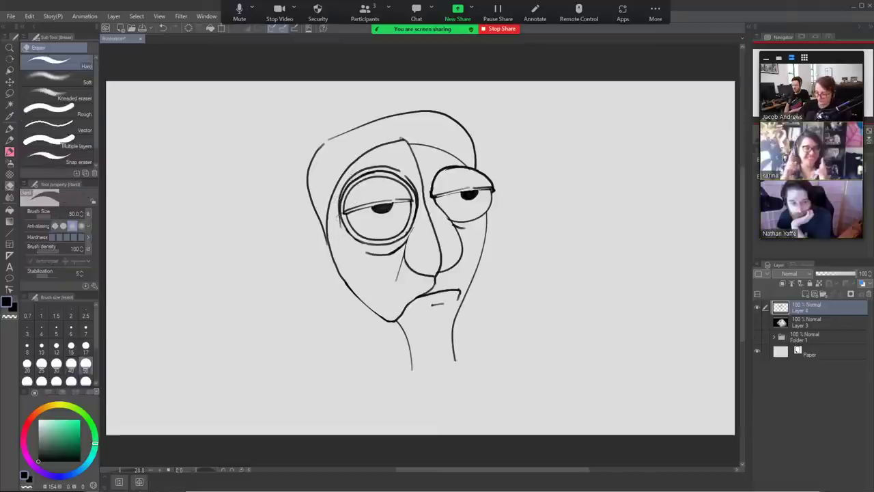
key(b)
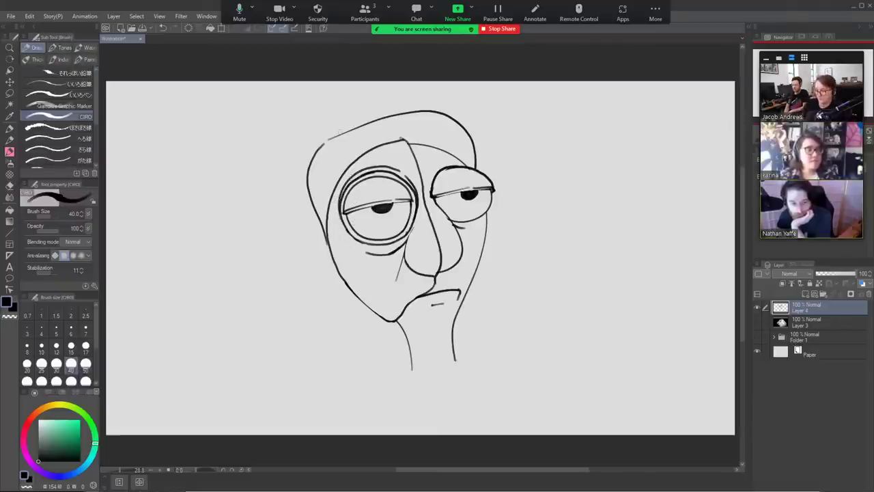
Draw a jagged outer contour around the hair and fill the hair area with black.
mouse_move(454, 115)
mouse_down()
mouse_move(430, 110)
mouse_move(327, 123)
mouse_move(367, 121)
mouse_move(299, 168)
mouse_move(314, 241)
mouse_move(321, 228)
mouse_move(331, 250)
mouse_up()
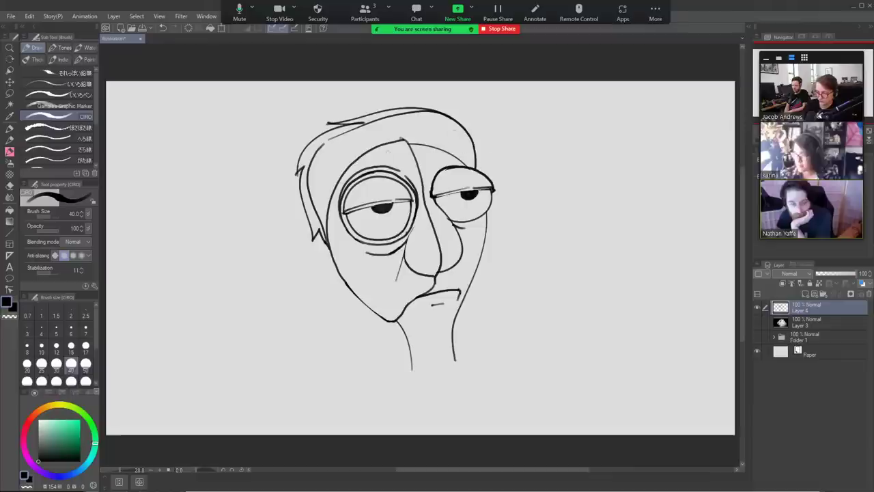
click(10, 209)
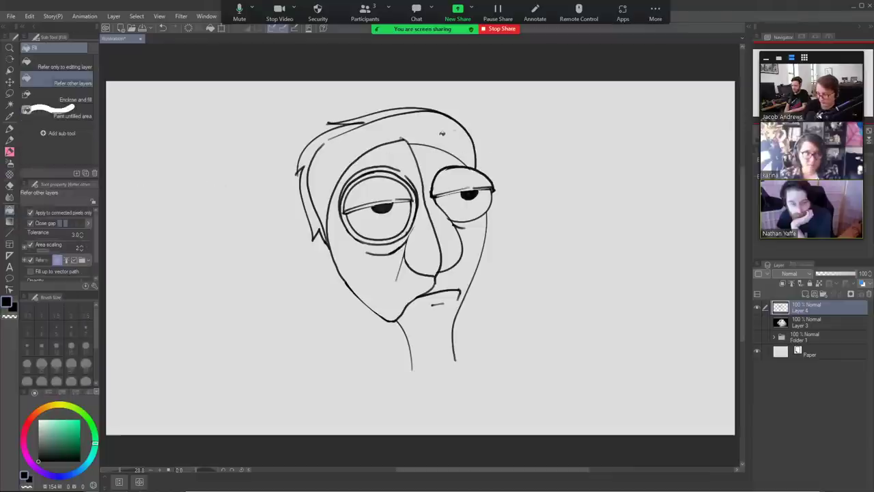
click(442, 133)
Enlarge the brush to 170 and paint over the unfilled gaps inside the black hair.
key(b)
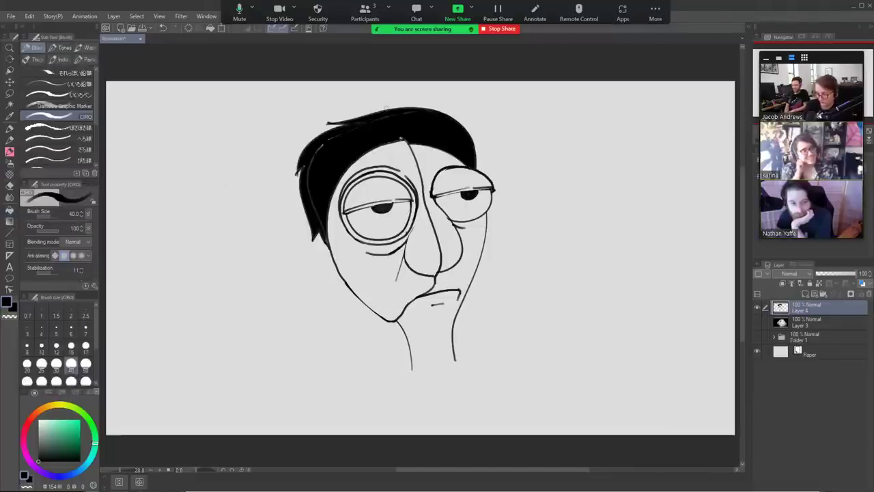
key(bracketright)
key(bracketright)
key(bracketright)
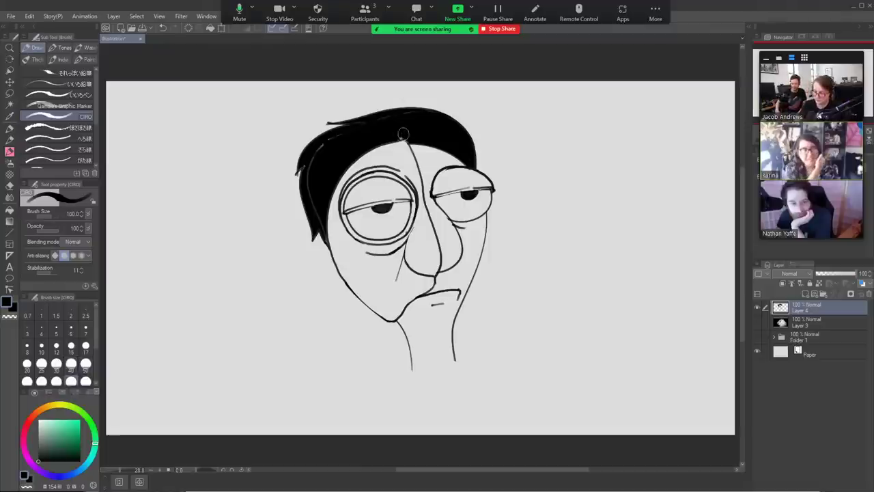
key(bracketright)
key(bracketright)
key(bracketright)
key(bracketright)
key(bracketright)
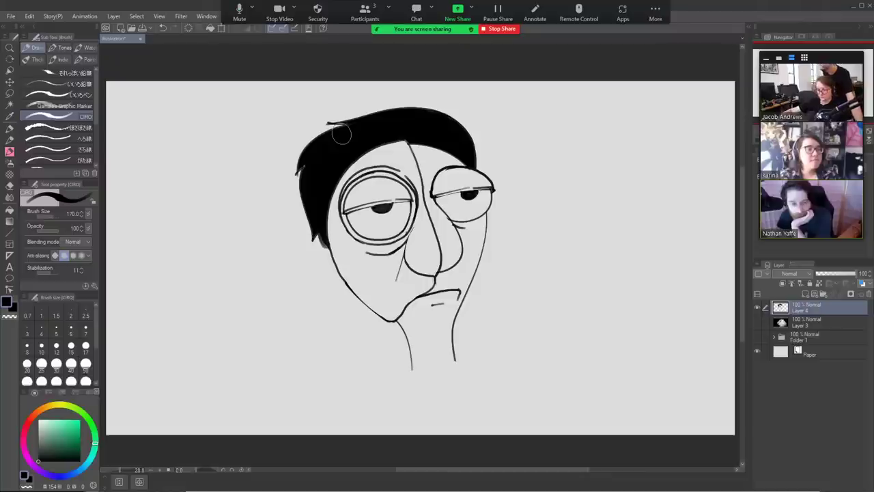
Thin the bag line under the near eye with the hard eraser.
key(e)
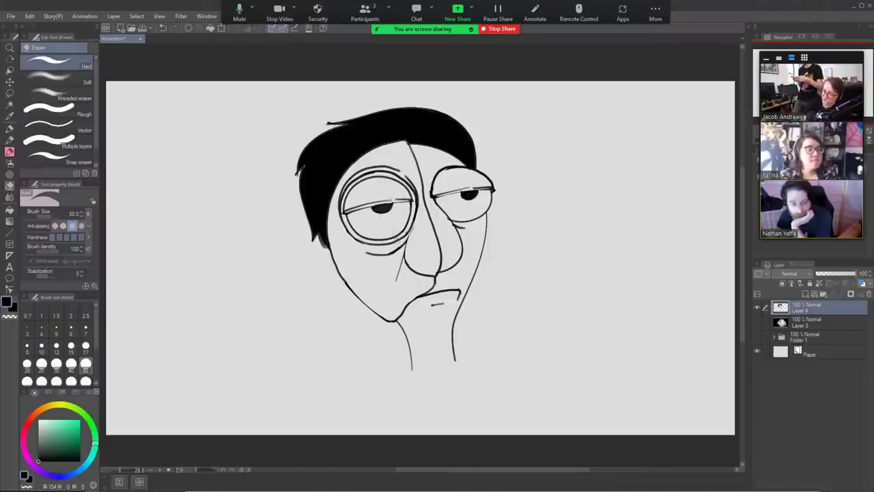
drag(399, 244, 366, 253)
key(p)
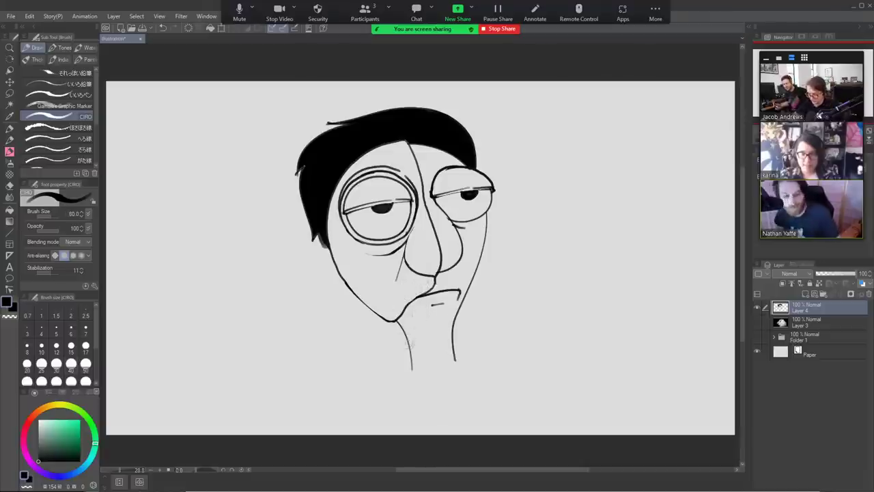
Draw a rounded chin between the neck lines with brush size 40 and erase the neck lines outside it.
click(71, 364)
mouse_move(406, 336)
mouse_down()
mouse_move(447, 360)
mouse_move(455, 337)
mouse_up()
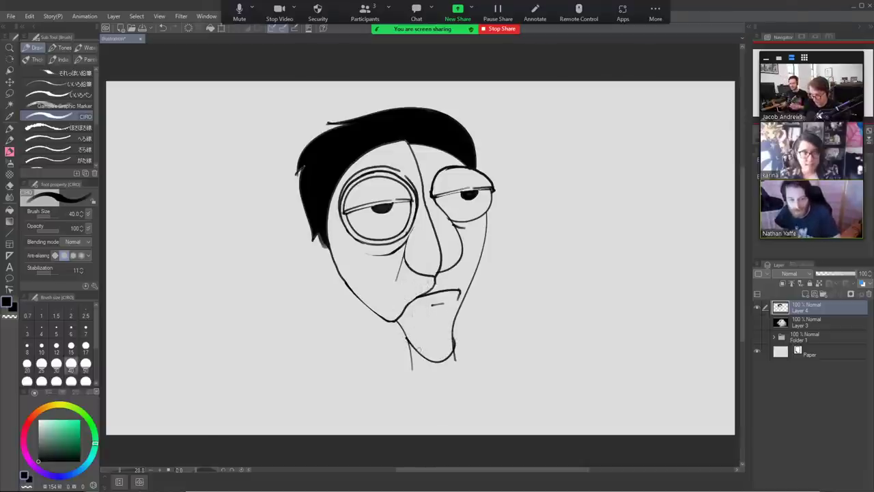
key(e)
mouse_move(397, 338)
mouse_down()
mouse_move(411, 356)
mouse_move(409, 347)
mouse_move(412, 375)
mouse_up()
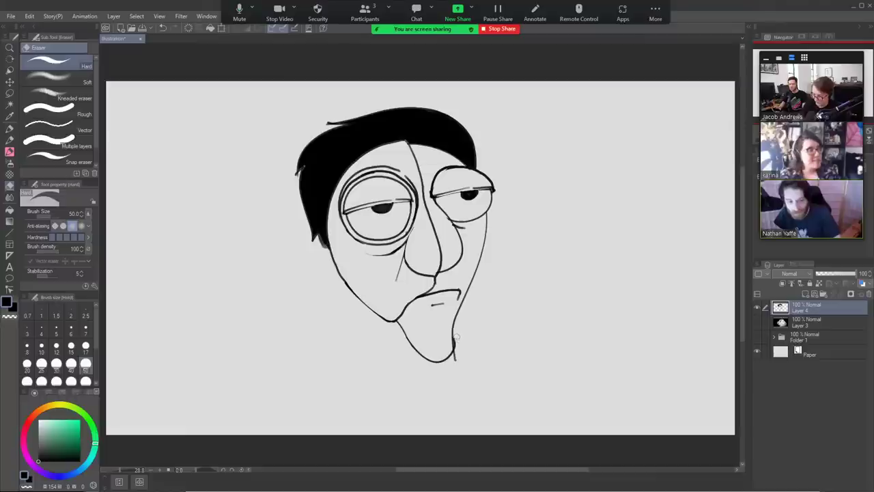
mouse_move(456, 332)
mouse_down()
mouse_move(461, 369)
mouse_move(455, 335)
mouse_up()
Draw a pointed collar around the chin and a shoulder line sloping from it to the canvas's lower edge.
key(b)
mouse_move(438, 370)
mouse_down()
mouse_move(400, 335)
mouse_move(420, 372)
mouse_move(440, 380)
mouse_move(452, 351)
mouse_up()
key(ctrl+z)
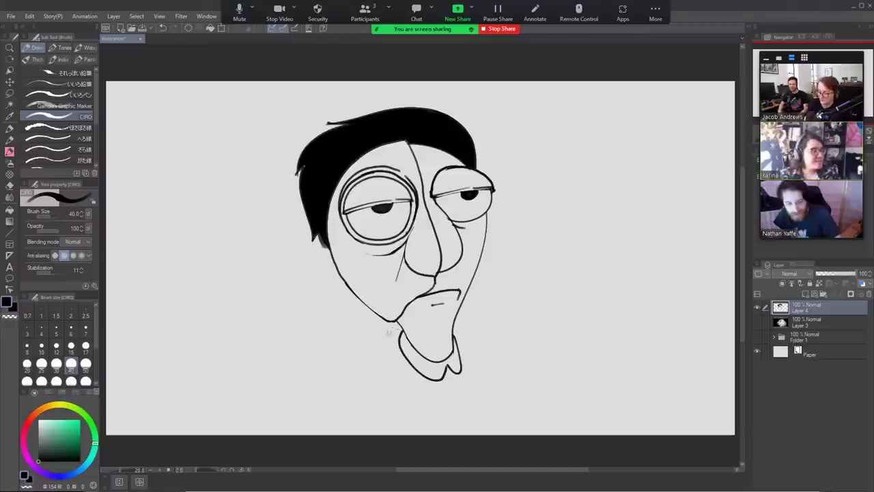
mouse_move(402, 331)
mouse_down()
mouse_move(320, 376)
mouse_move(275, 435)
mouse_up()
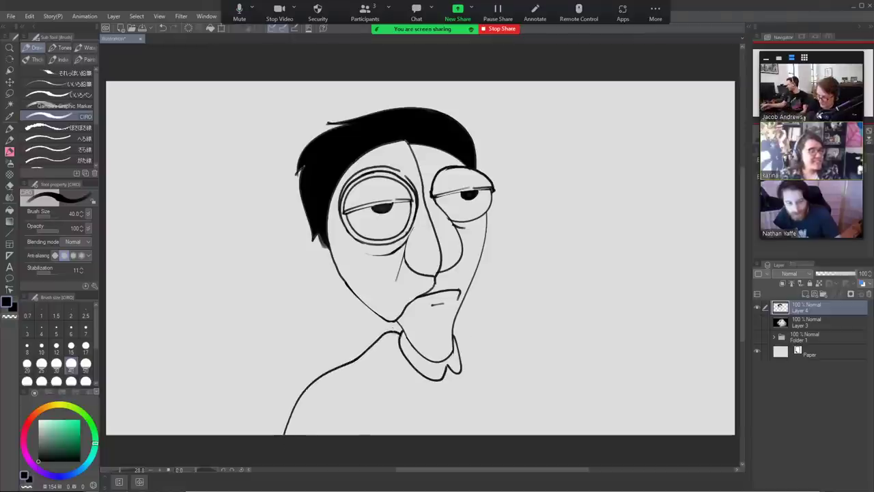
Replace the near shoulder line with a steeper one, draw the far shoulder, and add a raised pointed collar flap on each shoulder.
key(ctrl+z)
mouse_move(399, 333)
mouse_down()
mouse_move(324, 410)
mouse_move(305, 442)
mouse_up()
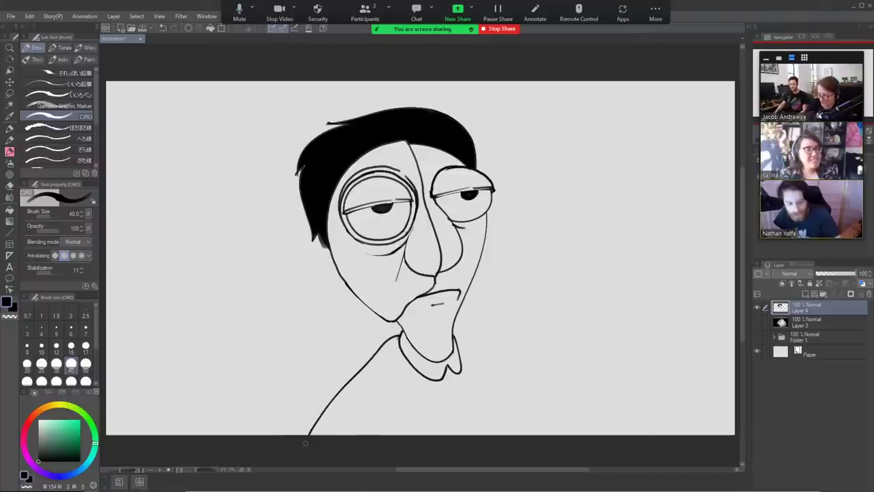
mouse_move(457, 339)
mouse_down()
mouse_move(525, 409)
mouse_move(538, 441)
mouse_up()
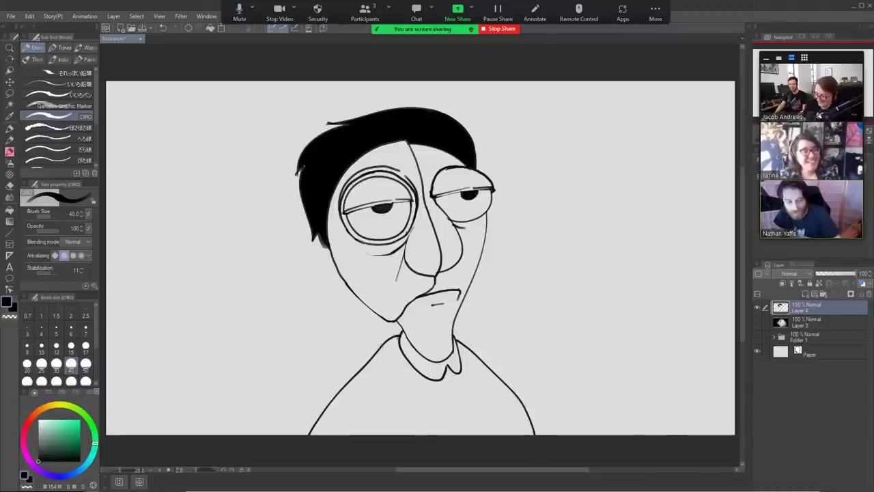
mouse_move(381, 345)
mouse_down()
mouse_move(354, 351)
mouse_move(358, 371)
mouse_up()
mouse_move(467, 347)
mouse_down()
mouse_move(491, 330)
mouse_move(486, 369)
mouse_up()
Fill the torso and both raised collar flaps with black.
click(10, 211)
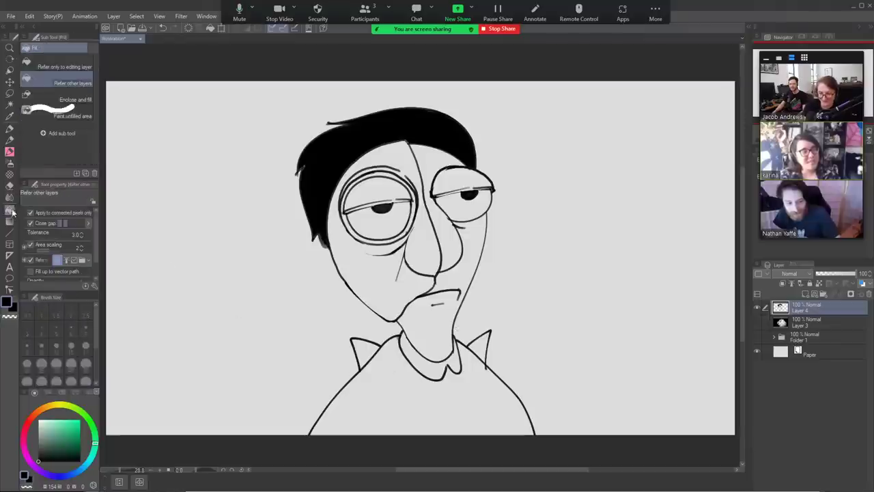
click(498, 397)
click(480, 342)
click(363, 347)
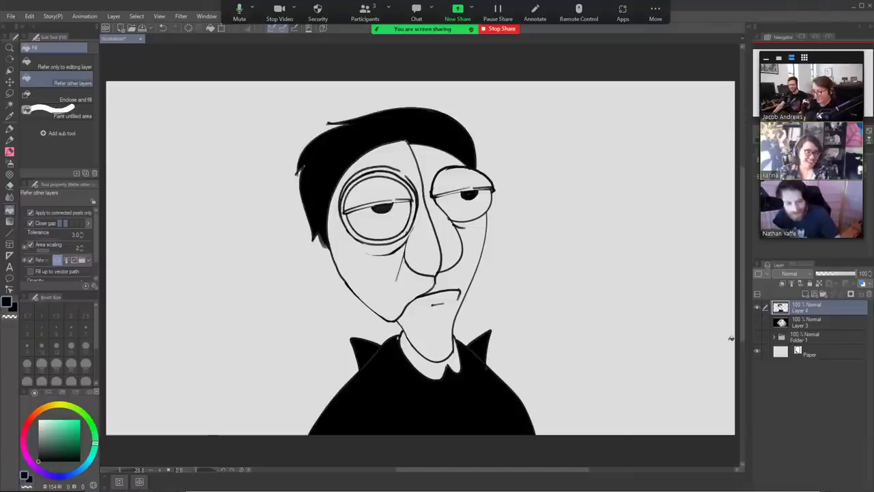
key(e)
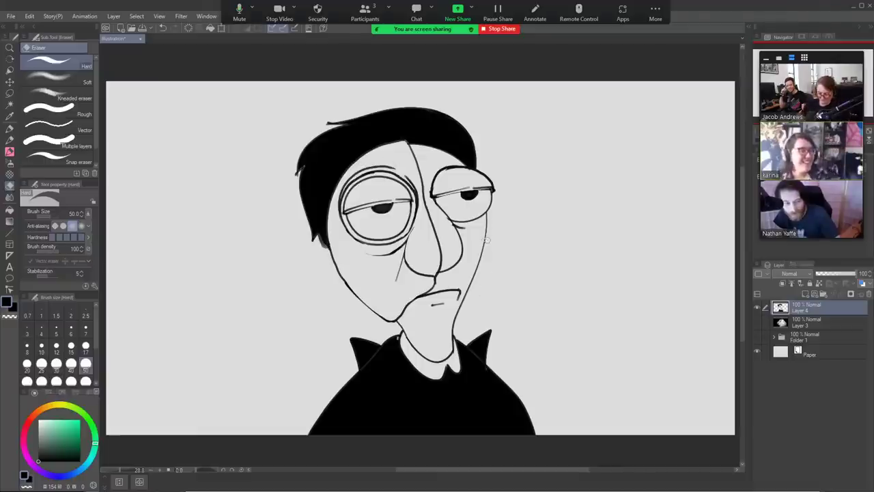
key(b)
mouse_move(524, 75)
mouse_down()
mouse_move(537, 170)
mouse_move(602, 438)
mouse_up()
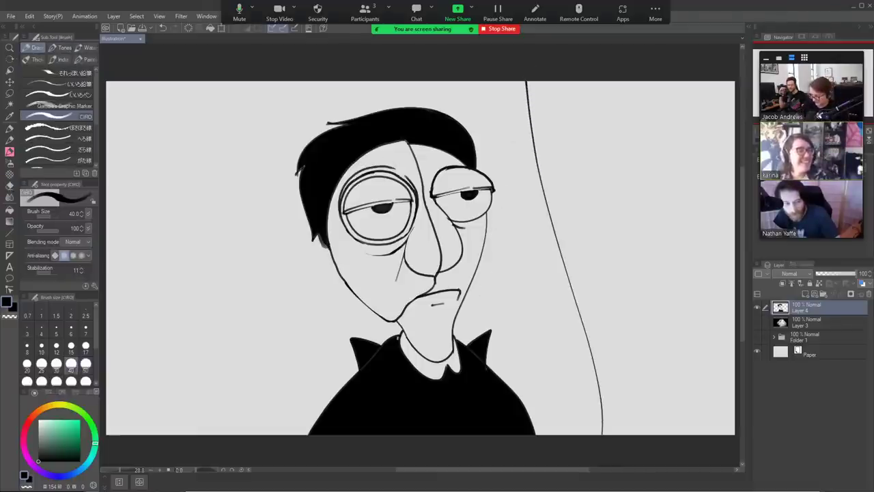
key(ctrl+z)
mouse_move(519, 81)
mouse_down()
mouse_move(534, 184)
mouse_move(625, 434)
mouse_up()
key(ctrl+z)
mouse_move(518, 65)
mouse_down()
mouse_move(521, 184)
mouse_move(586, 434)
mouse_up()
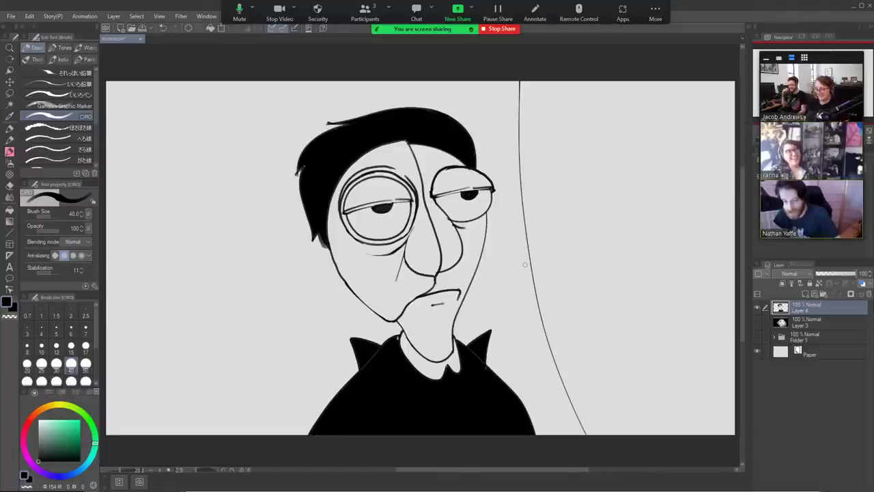
key(ctrl+z)
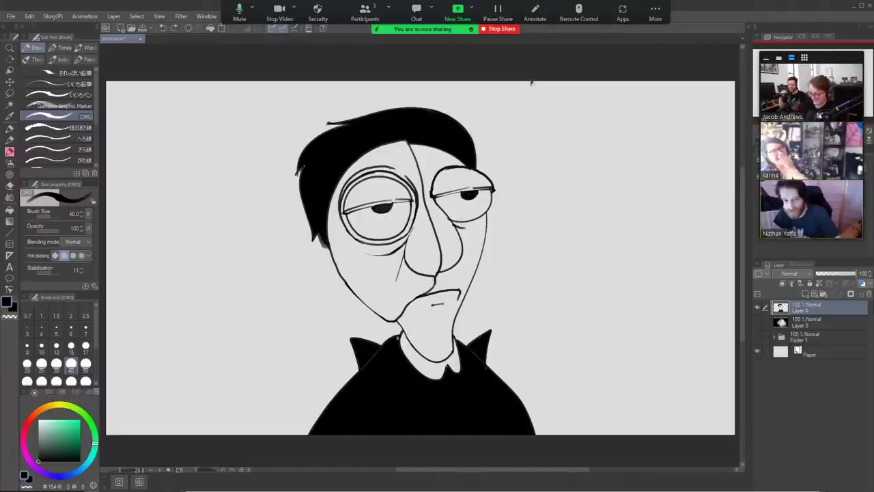
Draw three long, gently curved lines beside the figure, running the full height of the canvas.
mouse_move(532, 83)
mouse_down()
mouse_move(537, 197)
mouse_move(575, 435)
mouse_up()
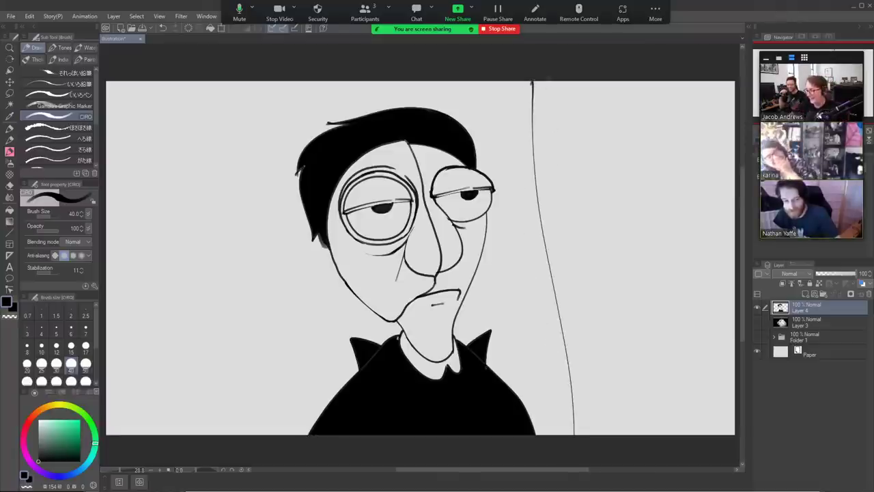
drag(552, 82, 592, 434)
drag(600, 81, 632, 435)
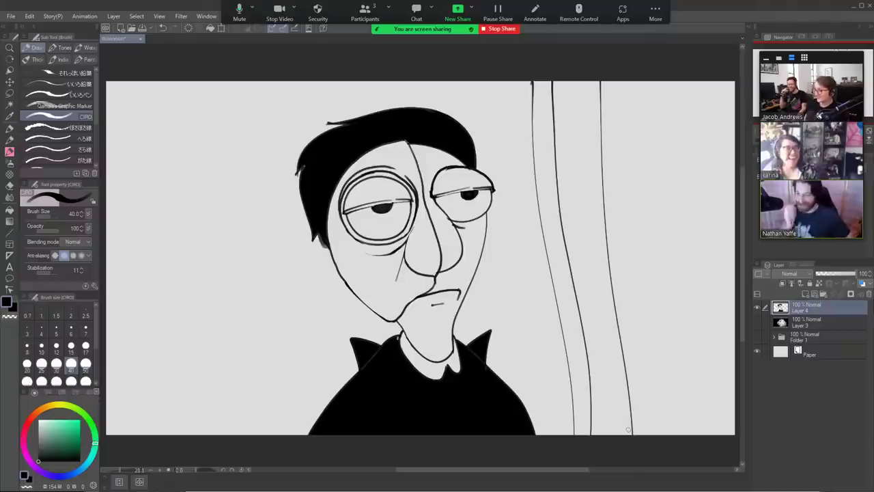
Draw spaced diagonal strokes across the narrow band between the two long lines nearest the figure.
mouse_move(544, 82)
mouse_down()
mouse_move(526, 145)
mouse_move(532, 227)
mouse_up()
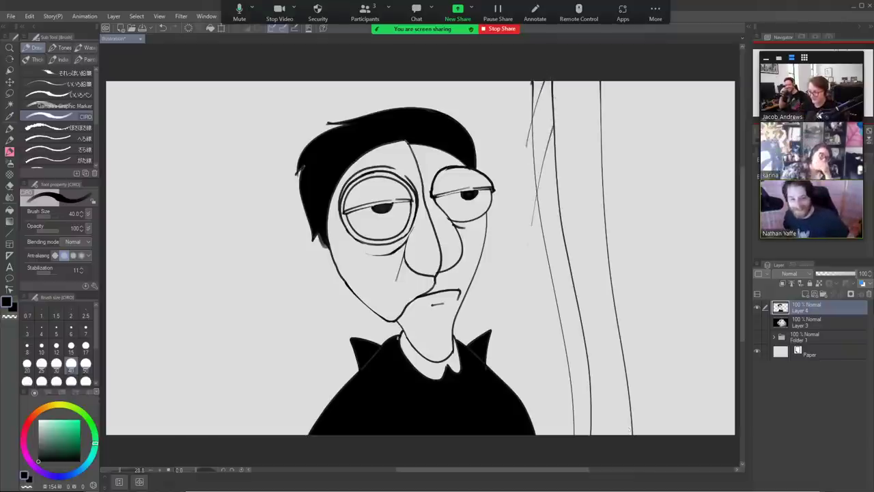
drag(559, 169, 545, 281)
drag(568, 238, 551, 375)
drag(580, 306, 555, 409)
mouse_move(590, 373)
mouse_down()
mouse_move(569, 435)
mouse_move(587, 434)
mouse_up()
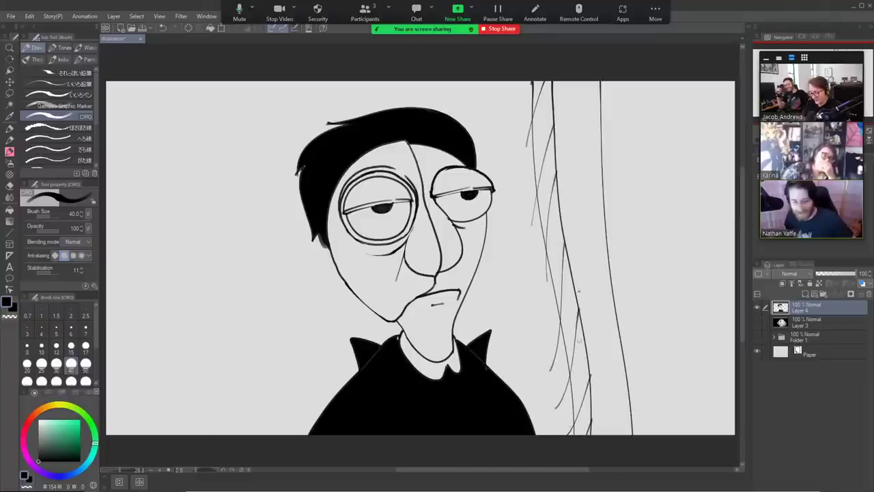
Erase the diagonal stroke ends outside the narrow band and the stray speck beside it, and repair the band's edge line.
key(e)
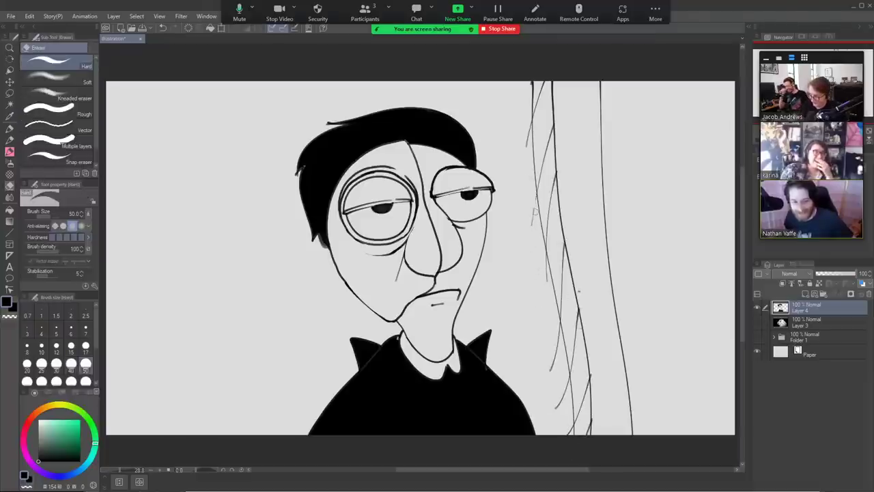
drag(535, 198, 533, 224)
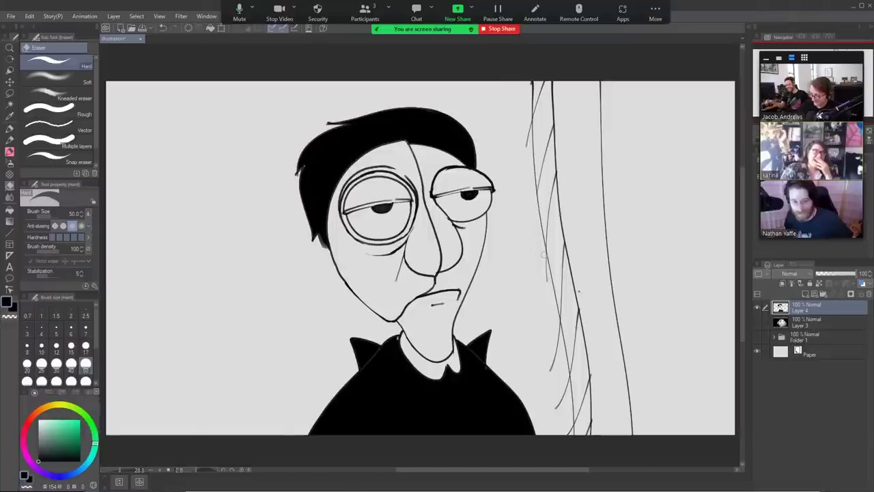
drag(547, 279, 545, 258)
drag(558, 329, 558, 324)
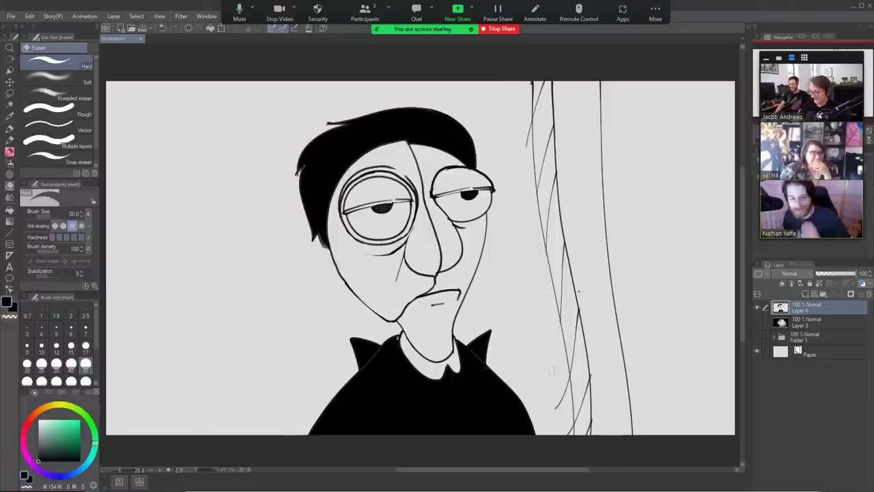
drag(564, 383, 553, 410)
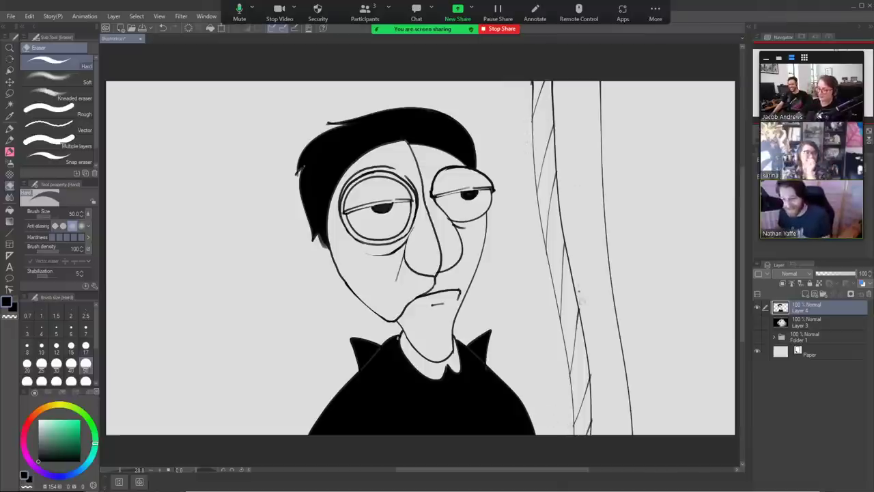
click(579, 292)
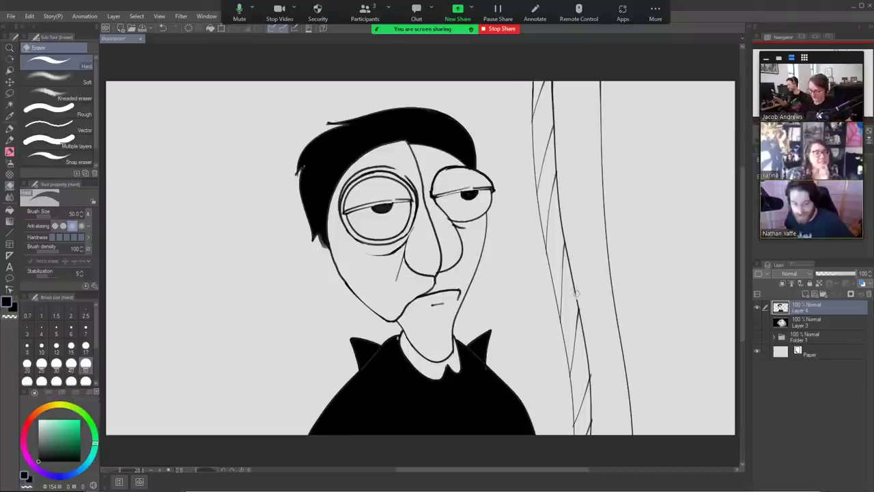
key(b)
drag(575, 293, 581, 320)
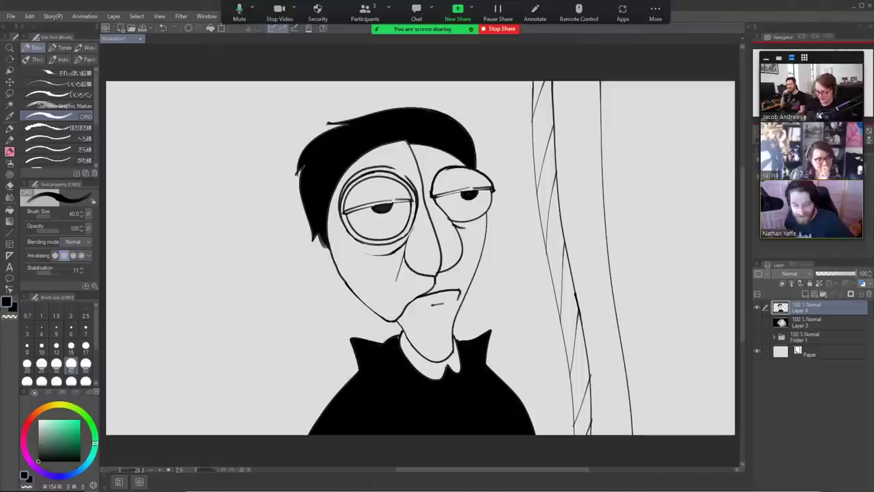
Draw rounder outer contours on both shoulders and paint the gaps inside them black with brush size 100.
drag(357, 370, 307, 437)
mouse_move(479, 364)
mouse_down()
mouse_move(526, 400)
mouse_move(537, 436)
mouse_up()
key(b)
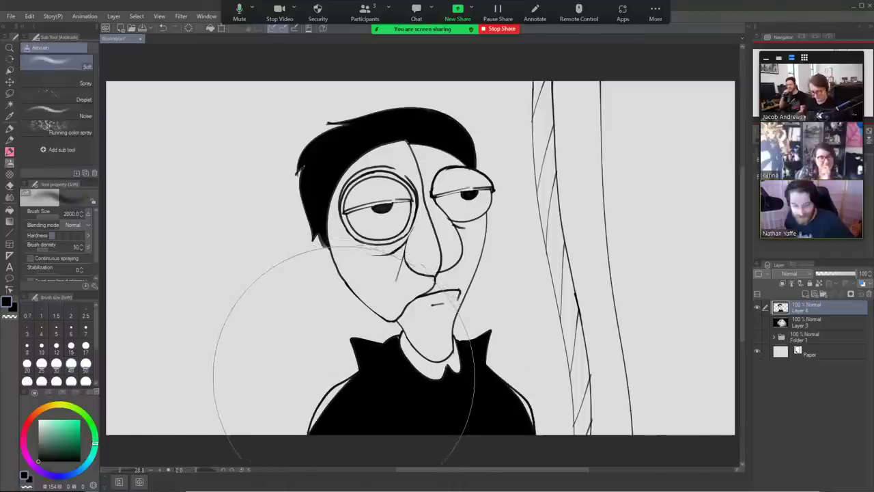
key(b)
click(71, 380)
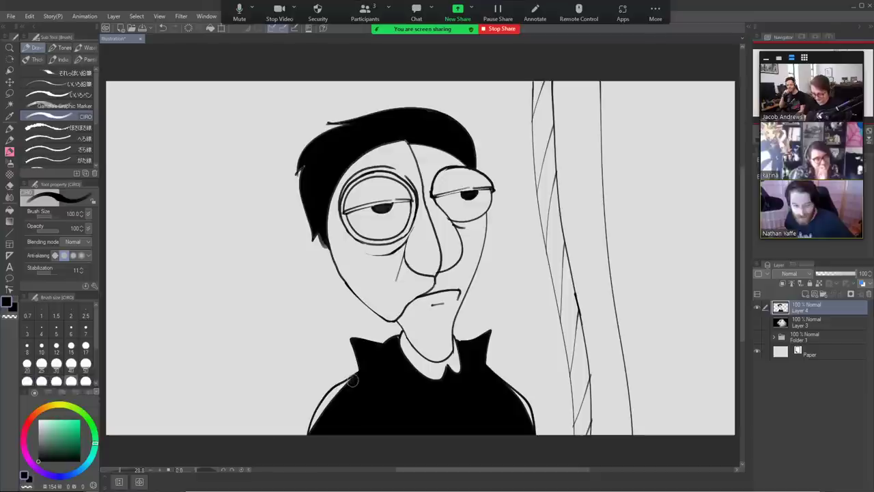
mouse_move(354, 373)
mouse_down()
mouse_move(316, 413)
mouse_move(310, 441)
mouse_move(337, 387)
mouse_move(321, 416)
mouse_up()
mouse_move(514, 398)
mouse_down()
mouse_move(527, 408)
mouse_move(516, 393)
mouse_up()
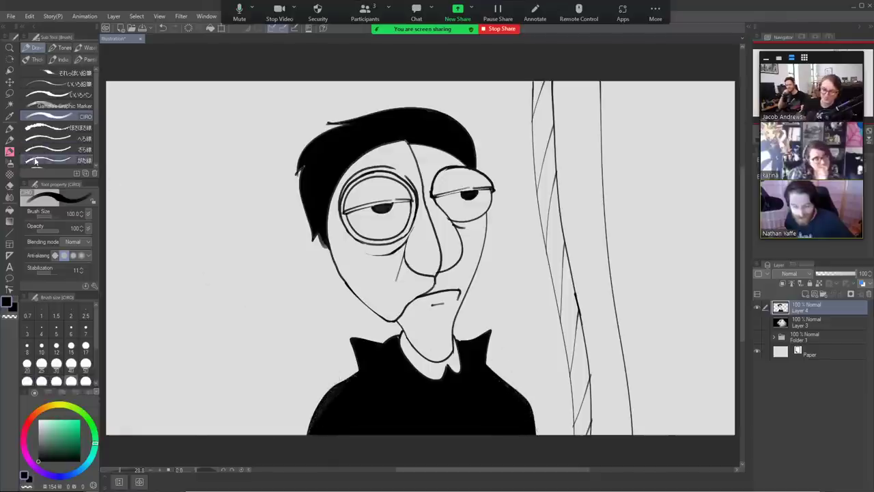
Add a layer beneath the line art and fill the background around the figure and the wider band between the long lines black.
click(9, 212)
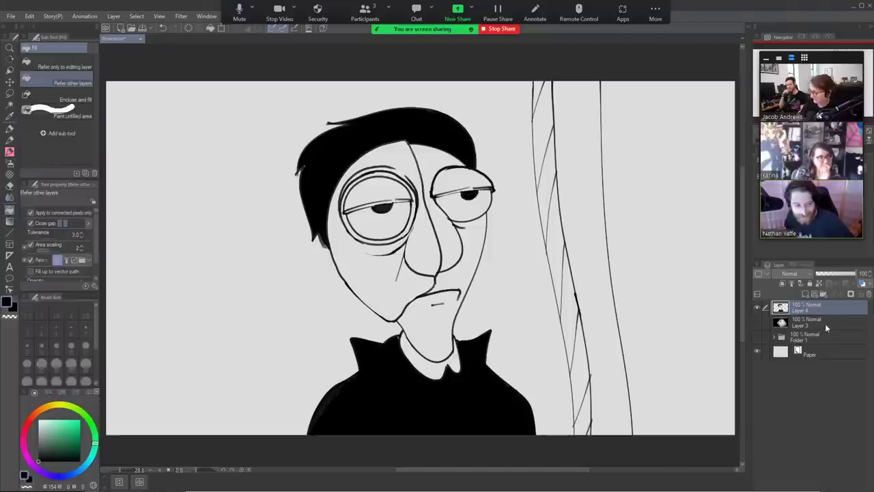
click(826, 325)
click(806, 294)
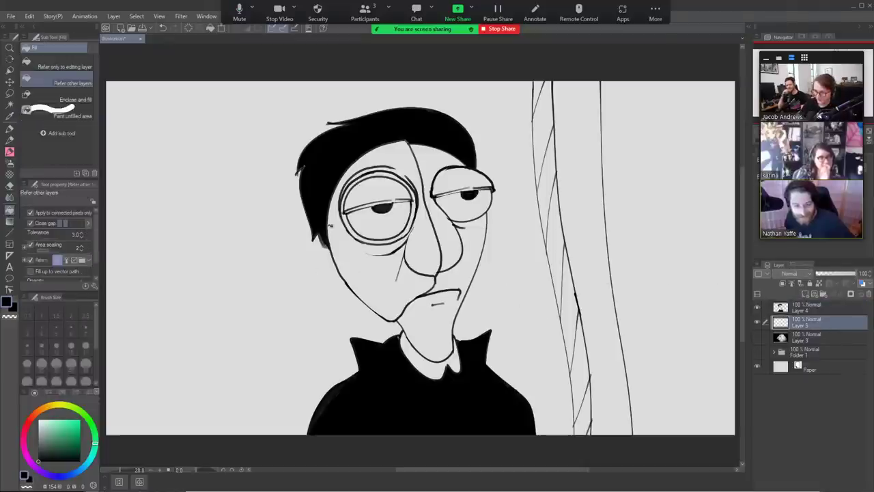
click(518, 292)
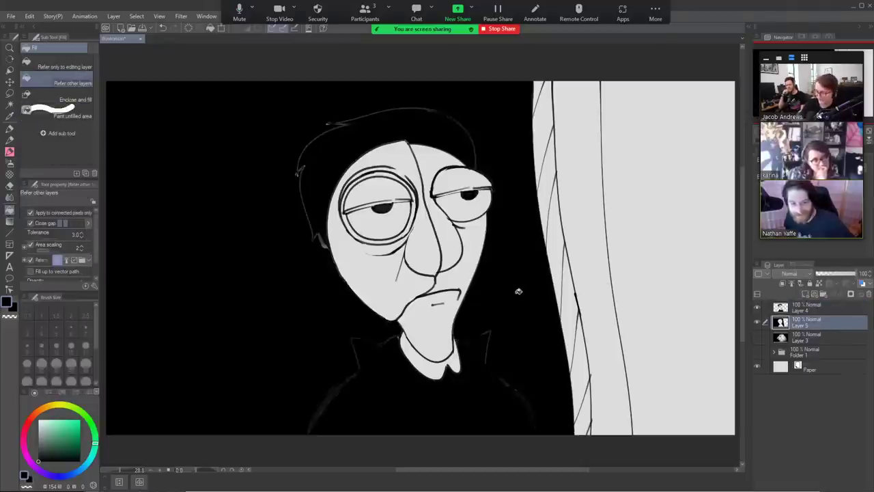
click(589, 253)
On the line art layer, erase a light rim along the near shoulder and near collar flap with the hard eraser.
click(813, 307)
key(e)
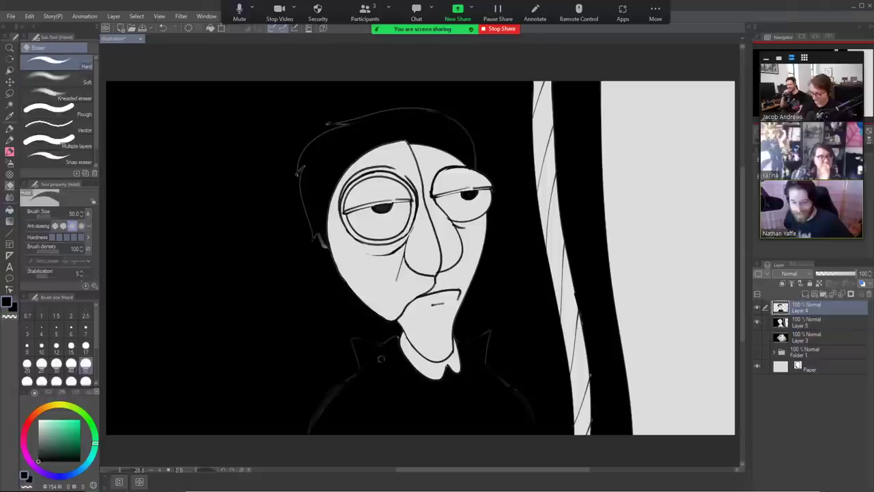
mouse_move(351, 337)
mouse_down()
mouse_move(357, 372)
mouse_move(308, 427)
mouse_up()
drag(344, 382, 309, 433)
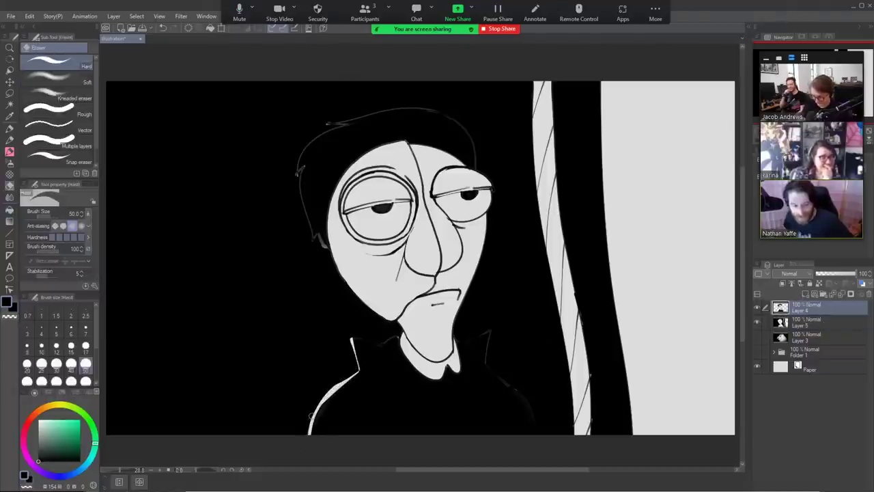
drag(402, 333, 352, 342)
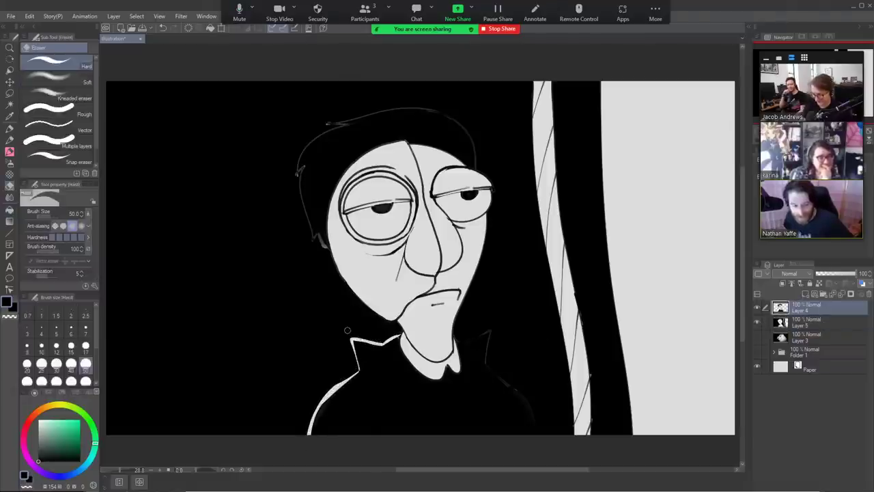
Erase a light rim along the hair's outer contour, from the sideburn over the crown to the far temple.
mouse_move(300, 167)
mouse_down()
mouse_move(315, 240)
mouse_move(329, 249)
mouse_up()
mouse_move(303, 166)
mouse_down()
mouse_move(307, 142)
mouse_move(381, 113)
mouse_move(326, 117)
mouse_up()
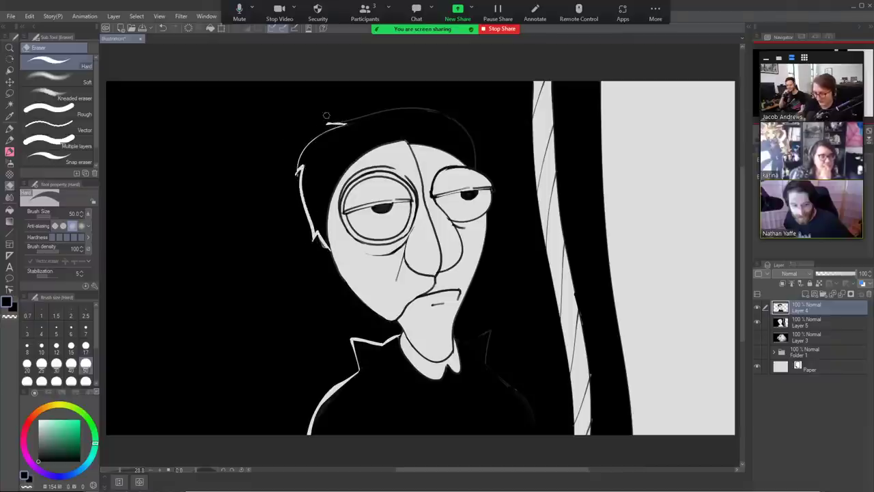
drag(475, 168, 467, 132)
key(ctrl+z)
mouse_move(475, 166)
mouse_down()
mouse_move(469, 135)
mouse_move(437, 110)
mouse_move(404, 105)
mouse_move(323, 120)
mouse_move(433, 107)
mouse_move(333, 123)
mouse_up()
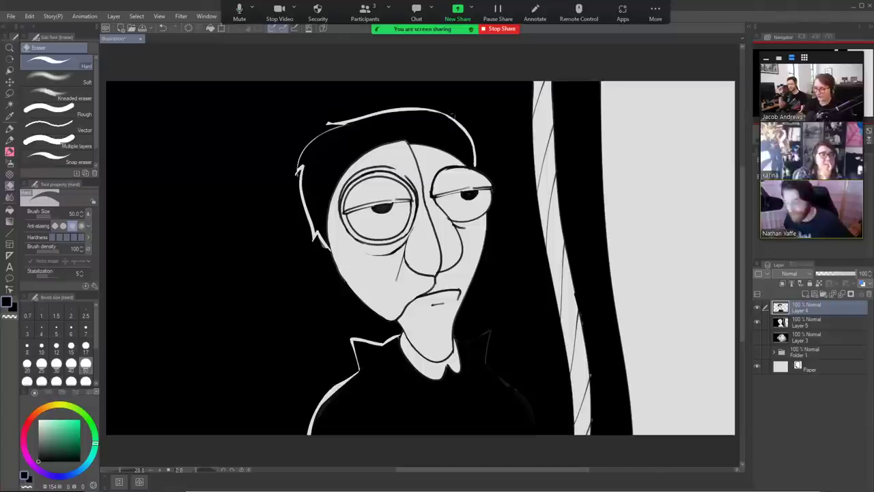
mouse_move(458, 120)
mouse_down()
mouse_move(414, 110)
mouse_move(430, 111)
mouse_up()
key(ctrl+z)
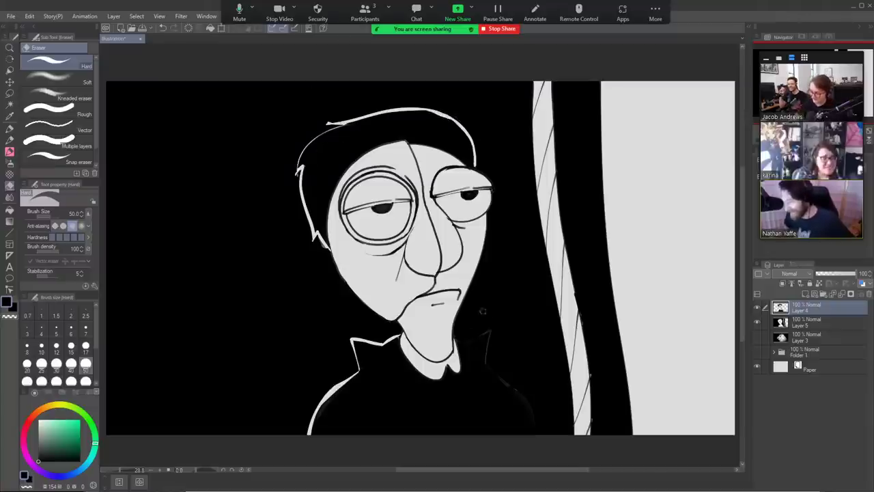
Erase a light rim along the far collar flap and shoulder, and scratch zigzag highlights into the top of the hair.
mouse_move(458, 343)
mouse_down()
mouse_move(503, 321)
mouse_move(495, 290)
mouse_move(485, 366)
mouse_move(479, 323)
mouse_move(491, 379)
mouse_move(486, 367)
mouse_move(530, 413)
mouse_up()
key(ctrl+z)
mouse_move(485, 366)
mouse_down()
mouse_move(532, 410)
mouse_move(526, 398)
mouse_move(536, 433)
mouse_up()
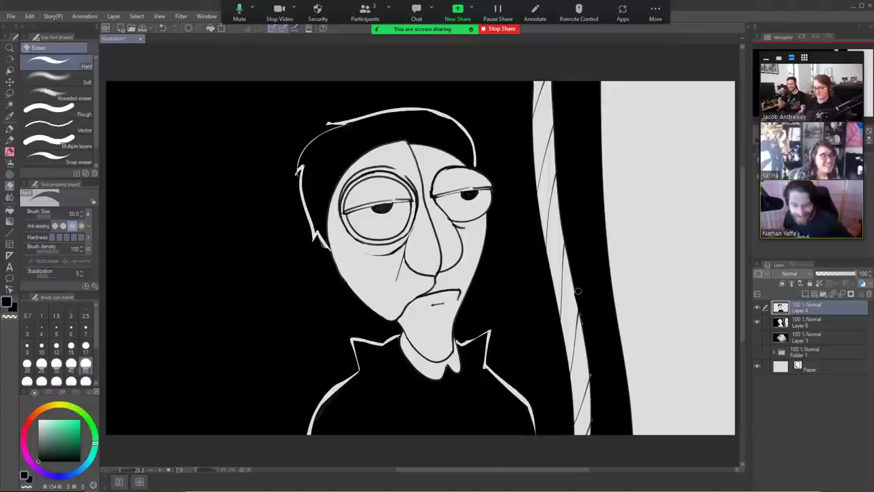
mouse_move(410, 121)
mouse_down()
mouse_move(351, 125)
mouse_move(374, 126)
mouse_move(336, 134)
mouse_move(325, 155)
mouse_up()
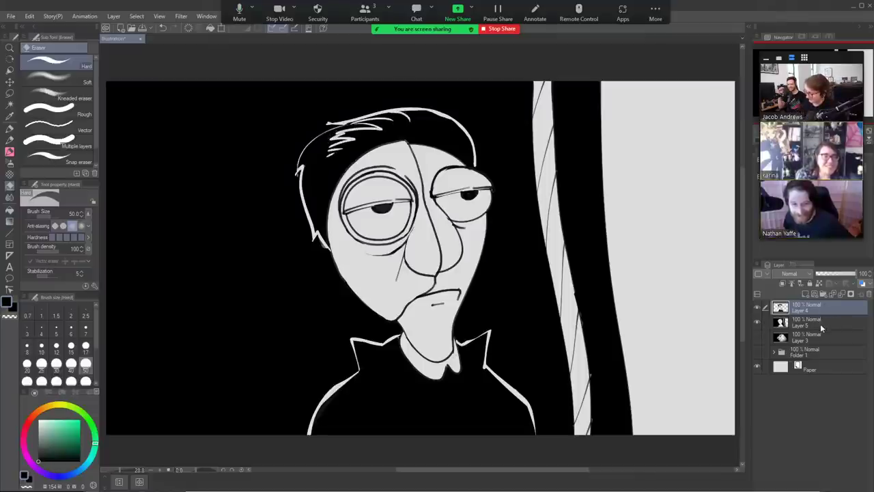
Merge the line art with the black fill layer below and draw two long curved lines in the light area with brush size 100.
key(ctrl+e)
key(b)
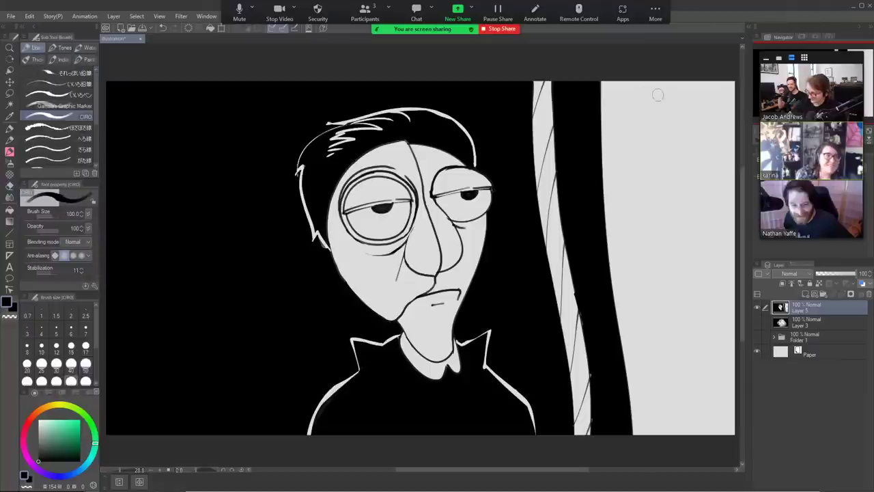
mouse_move(657, 97)
mouse_down()
mouse_move(659, 226)
mouse_move(705, 435)
mouse_up()
drag(716, 69, 727, 304)
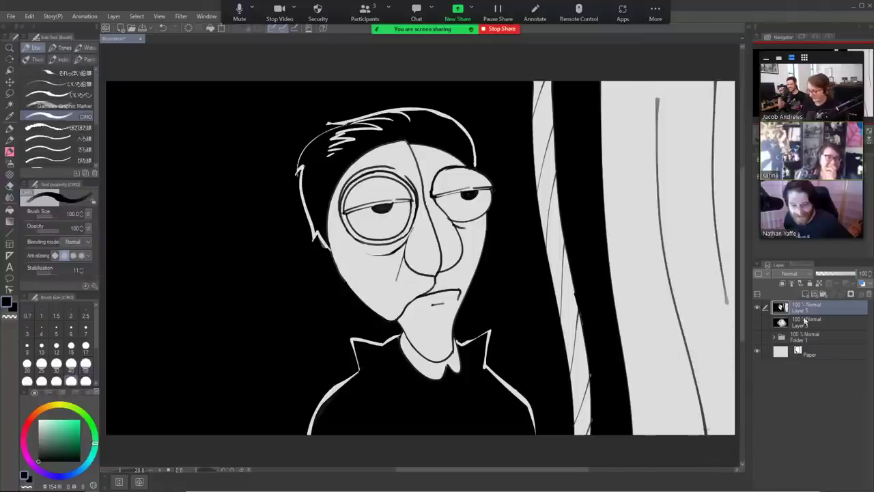
Add a new layer directly beneath the line art and choose the cross-hatching brush for tone scraping.
click(829, 325)
click(805, 293)
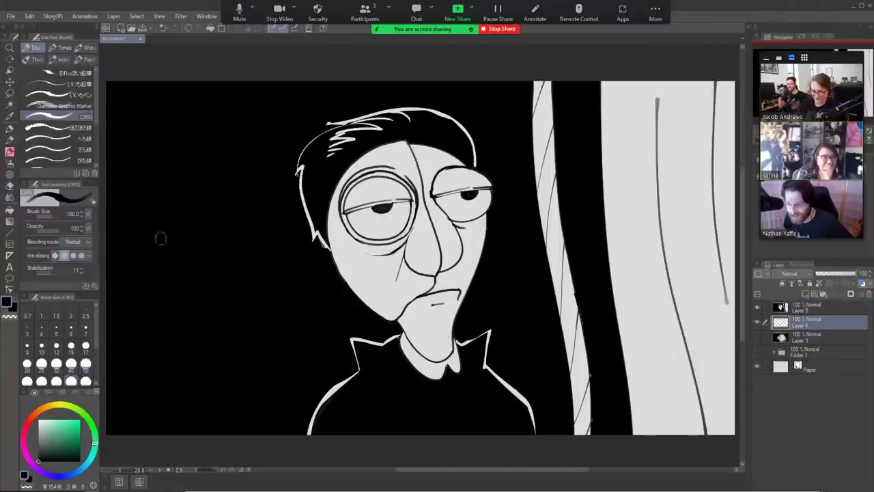
click(9, 174)
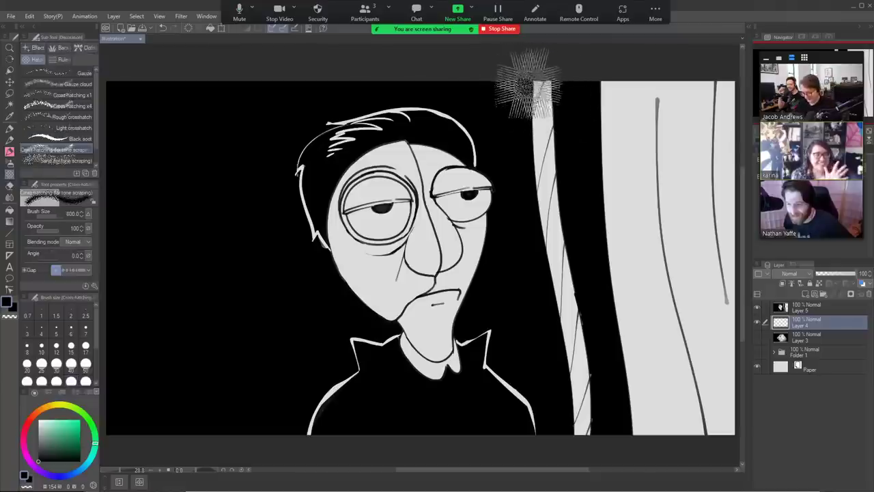
Try shading the dark-side edge of the narrow curved band with the tone-scraping cross-hatching at brush size 200.
key(bracketleft)
key(bracketleft)
key(bracketleft)
key(bracketleft)
key(bracketleft)
key(bracketleft)
key(bracketleft)
drag(532, 78, 568, 433)
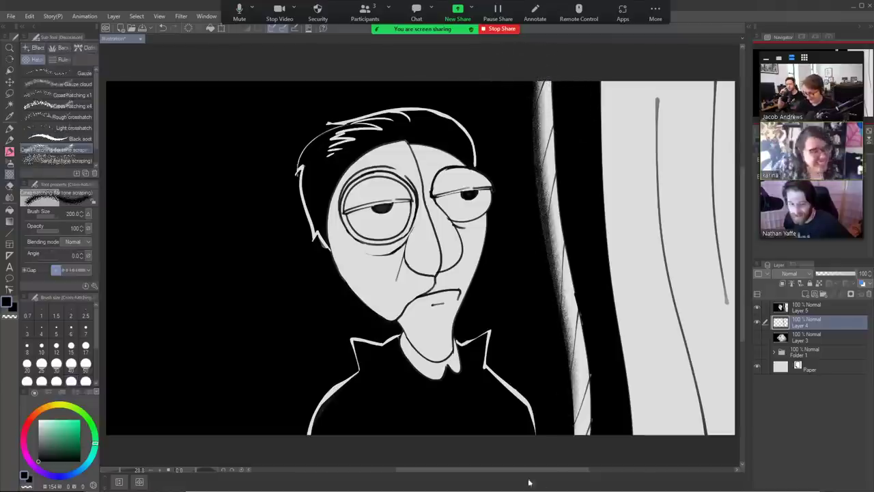
key(ctrl+z)
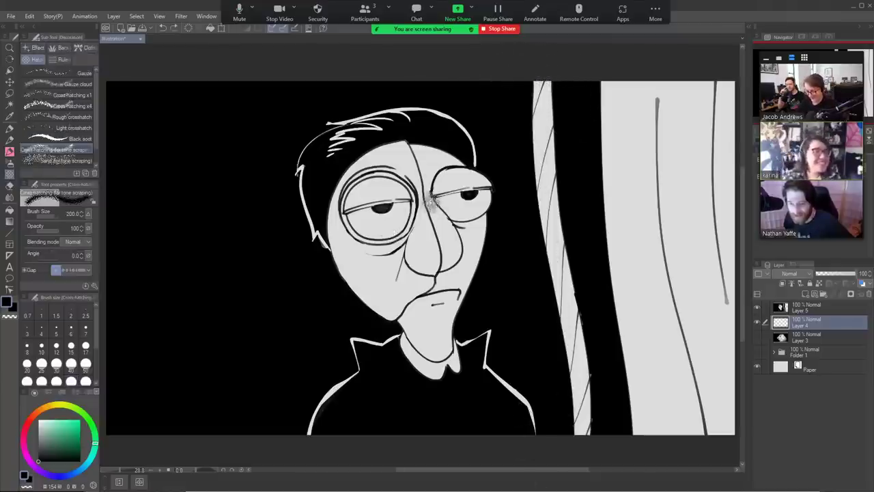
Shade the near side of the hair, face, neck and collar with the tone-scraping cross-hatching at brush size 600.
key(bracketright)
key(bracketright)
key(bracketright)
key(bracketright)
key(bracketright)
mouse_move(328, 121)
mouse_down()
mouse_move(356, 308)
mouse_move(413, 362)
mouse_up()
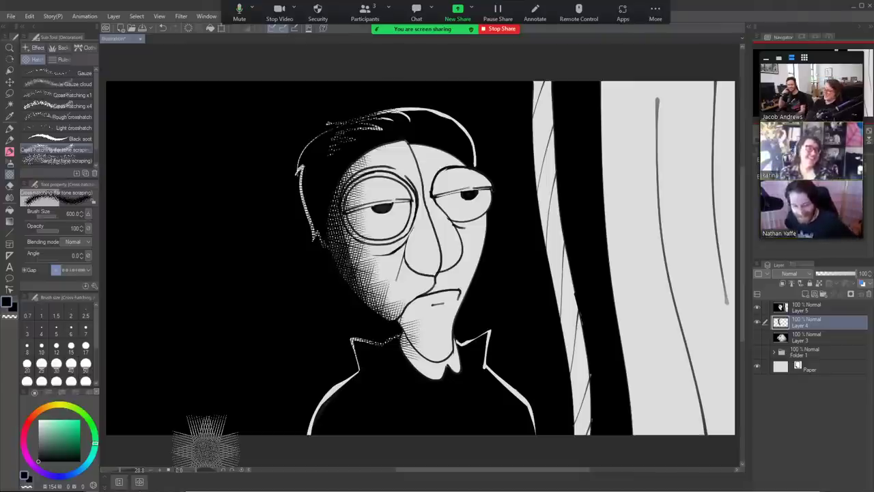
On the line art layer, erase the lettering "ok." out of the black background beside the man with the hard eraser.
click(831, 309)
key(e)
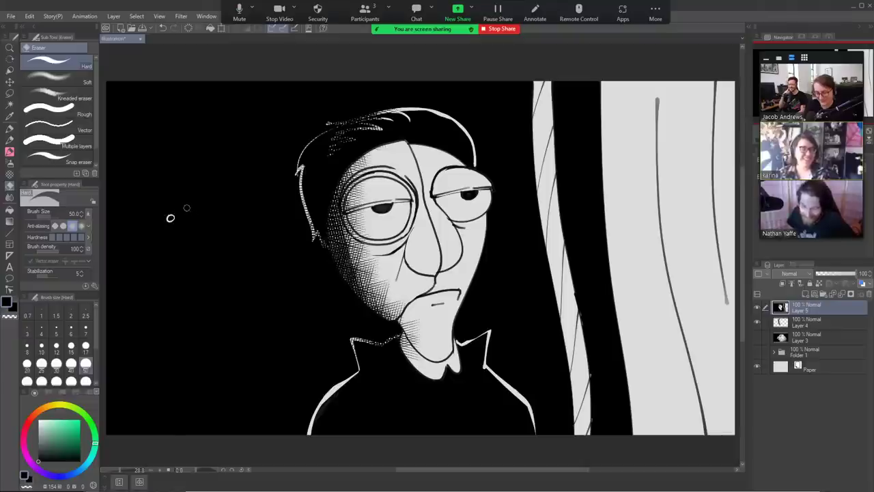
drag(178, 205, 177, 222)
drag(185, 209, 186, 222)
click(192, 220)
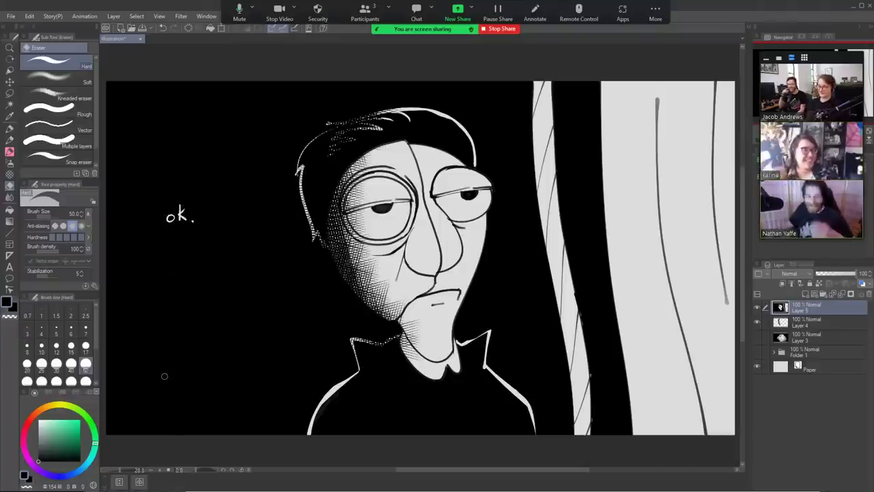
On the shading layer, cover the near shoulder's light rim with the tone-scraping cross-hatching at brush size 600.
click(819, 325)
key(p)
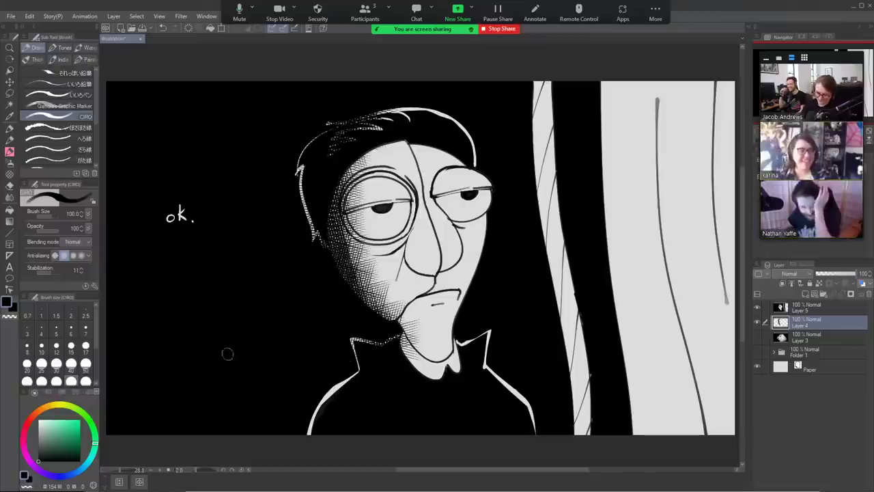
key(b)
key(b)
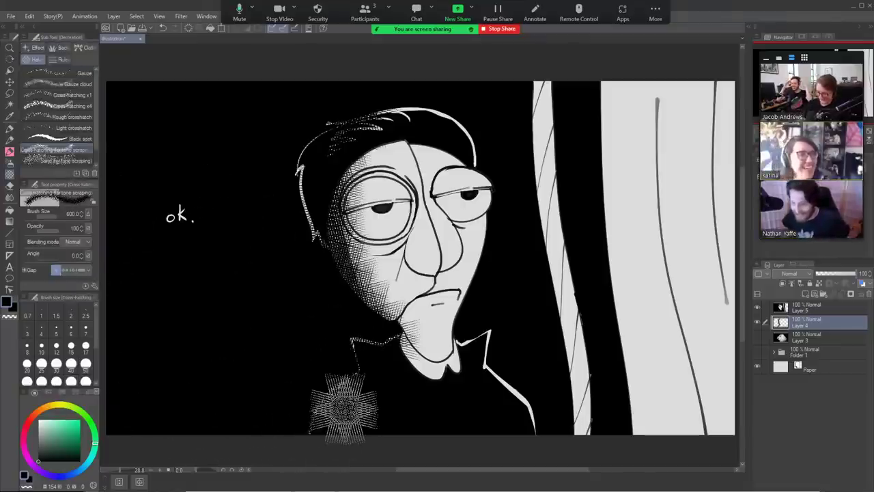
Try shading the narrow curved band with the tone-scraping cross-hatching at brush size 250.
key(bracketleft)
key(bracketleft)
key(bracketleft)
key(bracketleft)
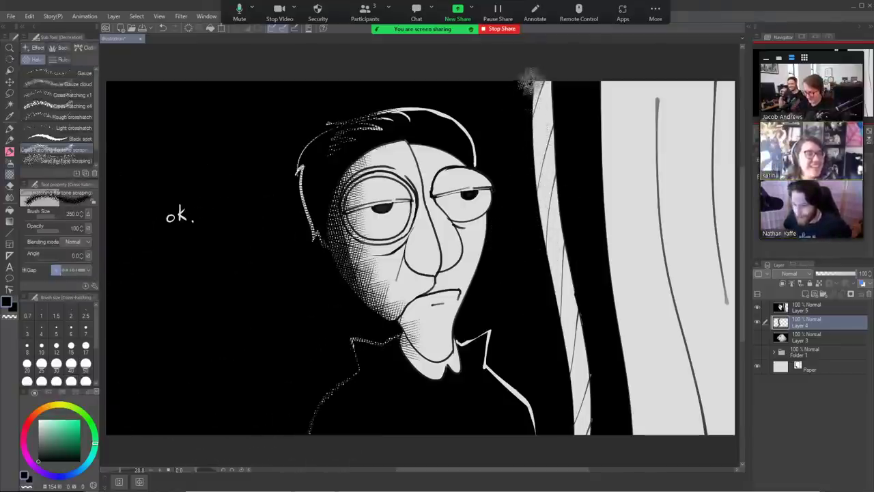
mouse_move(530, 80)
mouse_down()
mouse_move(532, 190)
mouse_move(567, 382)
mouse_up()
key(bracketleft)
key(bracketleft)
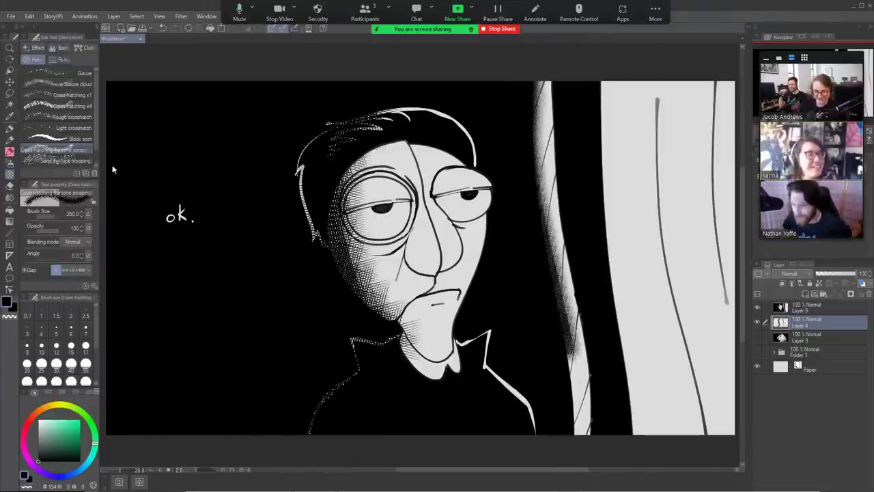
key(ctrl+z)
Shade the narrow curved band along its full length with the Rough crosshatch brush at size 170.
click(67, 118)
mouse_move(546, 85)
mouse_down()
mouse_move(524, 132)
mouse_move(543, 277)
mouse_move(573, 379)
mouse_up()
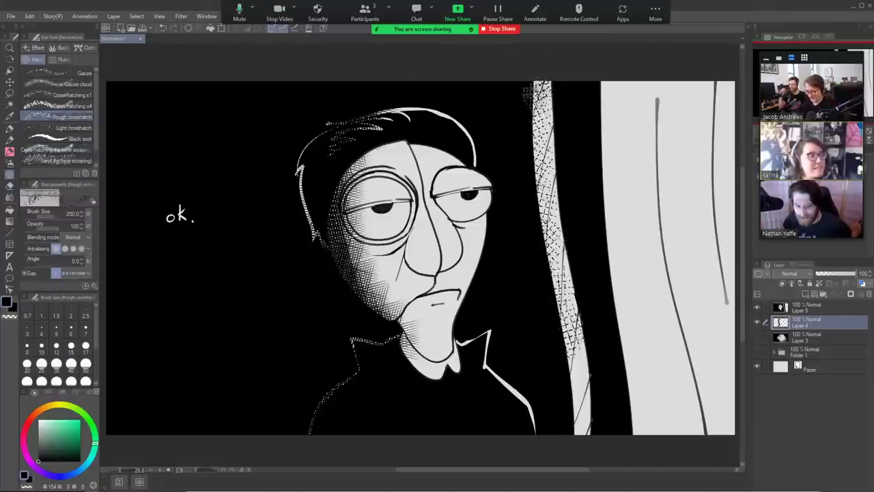
key(bracketleft)
key(bracketleft)
key(bracketleft)
key(bracketleft)
key(bracketleft)
key(bracketleft)
key(bracketleft)
key(ctrl+z)
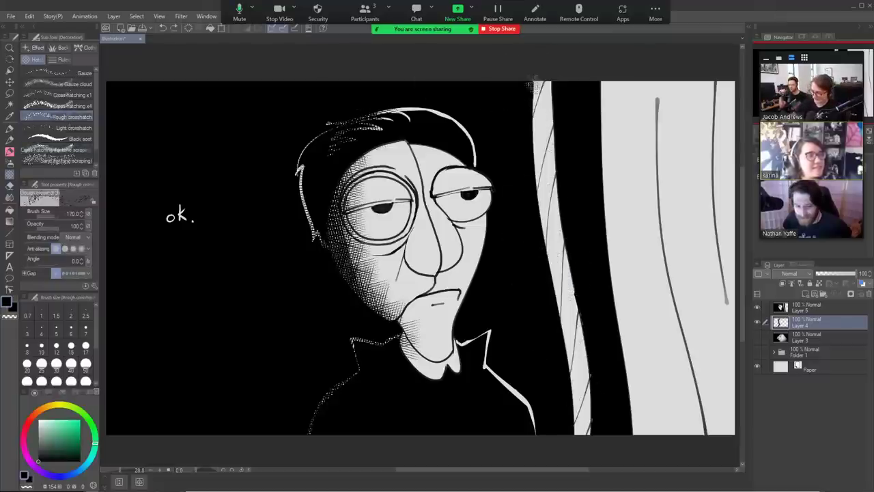
mouse_move(532, 106)
mouse_down()
mouse_move(533, 195)
mouse_move(568, 374)
mouse_move(574, 437)
mouse_up()
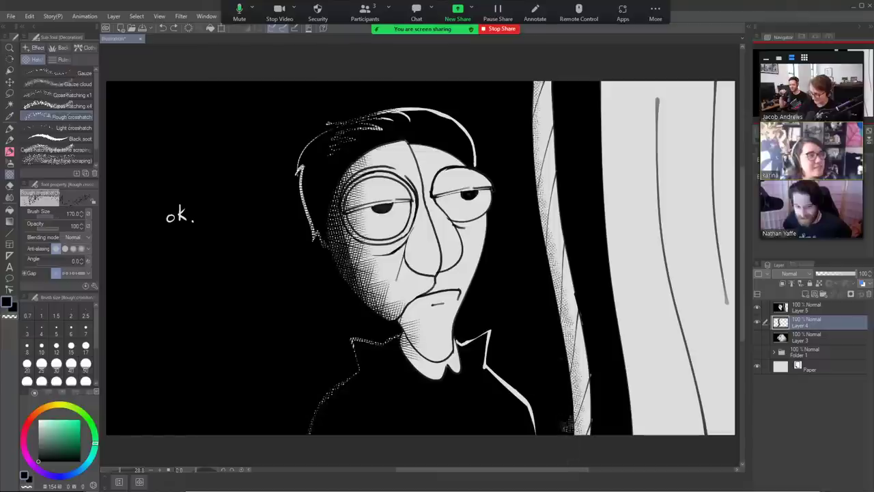
mouse_move(553, 302)
mouse_down()
mouse_move(533, 157)
mouse_move(536, 65)
mouse_move(557, 287)
mouse_up()
drag(538, 166, 576, 447)
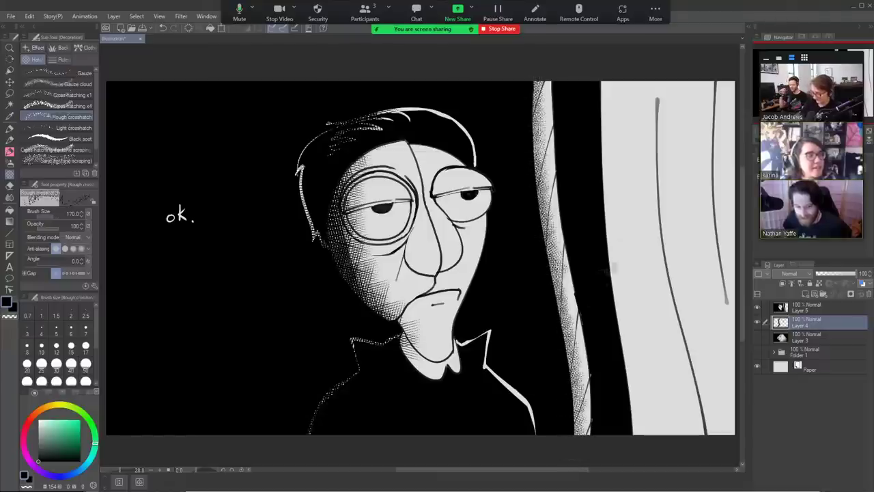
Crosshatch the wide light area along its inner edge, and the strip beyond its first curved line with brush size 250.
mouse_move(611, 85)
mouse_down()
mouse_move(612, 181)
mouse_move(654, 447)
mouse_up()
key(bracketleft)
key(bracketleft)
key(bracketleft)
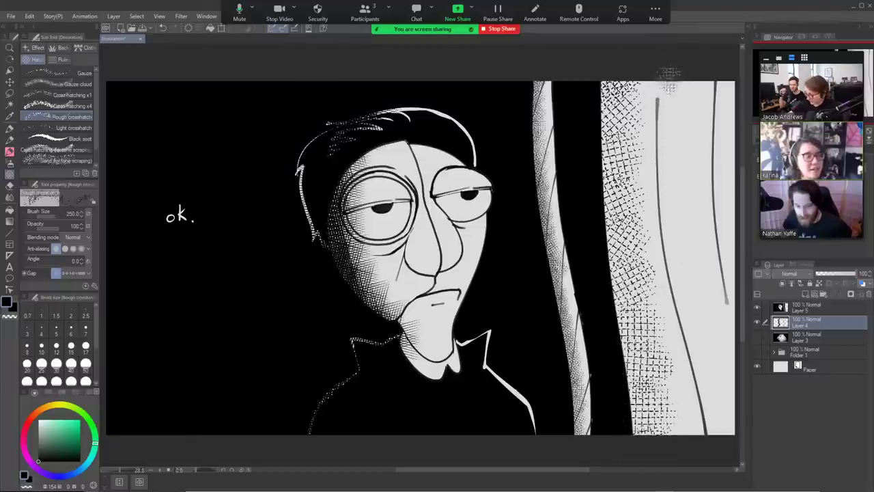
mouse_move(669, 82)
mouse_down()
mouse_move(676, 267)
mouse_move(717, 458)
mouse_move(717, 373)
mouse_move(689, 225)
mouse_move(677, 75)
mouse_move(711, 386)
mouse_up()
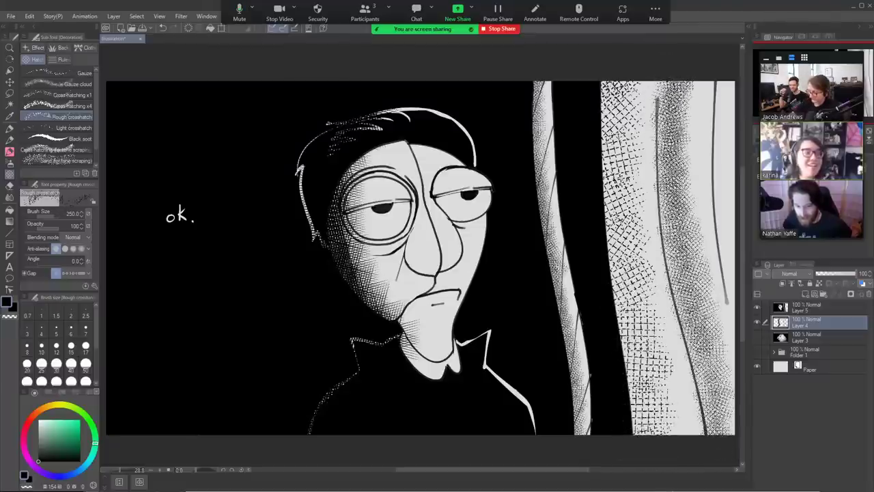
Deepen the crosshatching along the wide light area's inner edge with brush size 200.
key(bracketright)
key(bracketleft)
key(bracketleft)
mouse_move(604, 85)
mouse_down()
mouse_move(637, 445)
mouse_move(599, 156)
mouse_move(619, 67)
mouse_move(608, 267)
mouse_move(627, 448)
mouse_up()
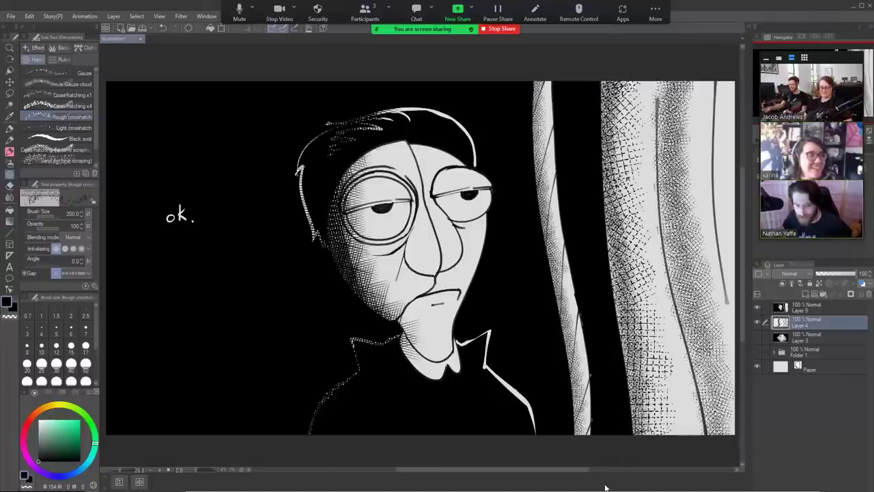
On the line art layer, paint over the "ok." lettering in black with brush size 100.
click(830, 309)
key(p)
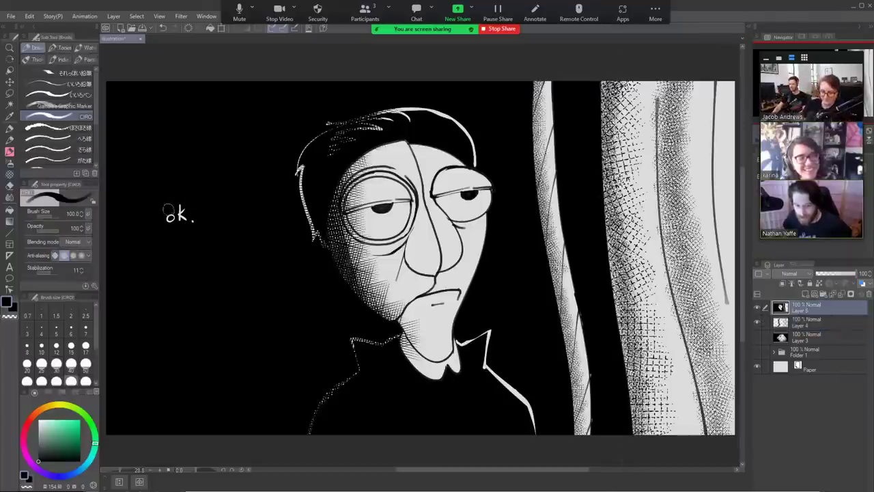
mouse_move(168, 214)
mouse_down()
mouse_move(198, 222)
mouse_move(181, 206)
mouse_move(167, 218)
mouse_move(177, 223)
mouse_move(169, 194)
mouse_up()
Erase the lettering "ok." closer to the man and enclose it in an oval speech balloon with a small tail pointing towards him.
key(e)
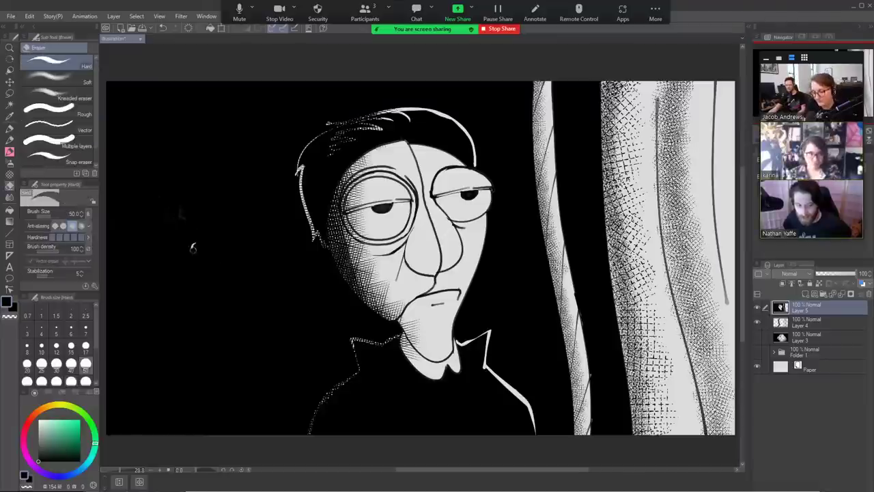
mouse_move(209, 234)
mouse_down()
mouse_move(208, 250)
mouse_move(222, 248)
mouse_up()
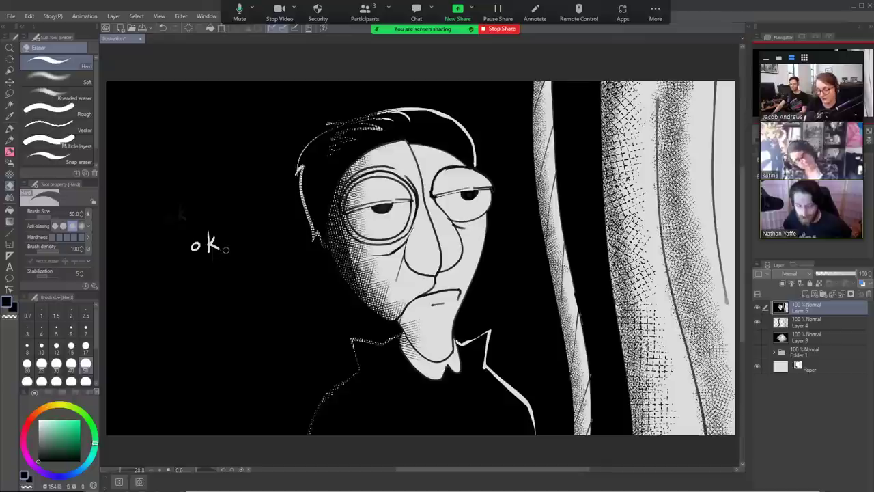
click(226, 249)
mouse_move(239, 257)
mouse_down()
mouse_move(224, 224)
mouse_move(194, 223)
mouse_move(179, 235)
mouse_move(179, 258)
mouse_move(202, 268)
mouse_move(235, 264)
mouse_up()
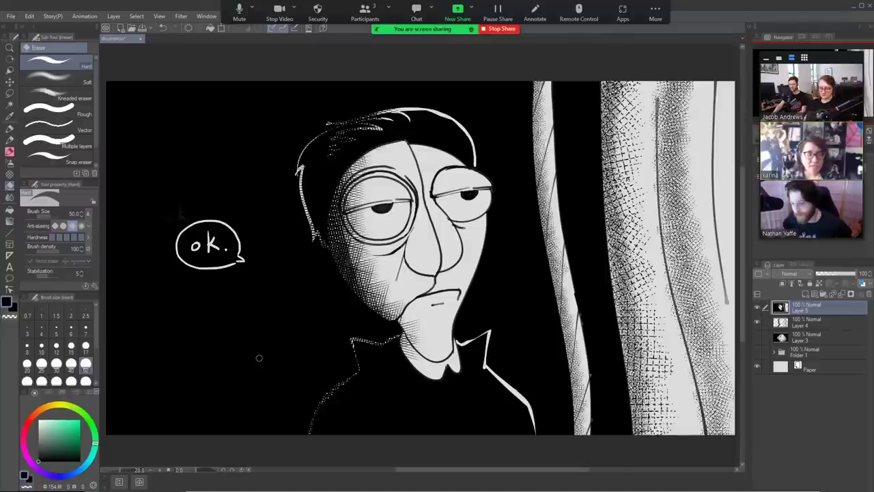
Shade the far cheek with the Rough crosshatch brush at size 200 and undo the last hatching stroke.
click(10, 173)
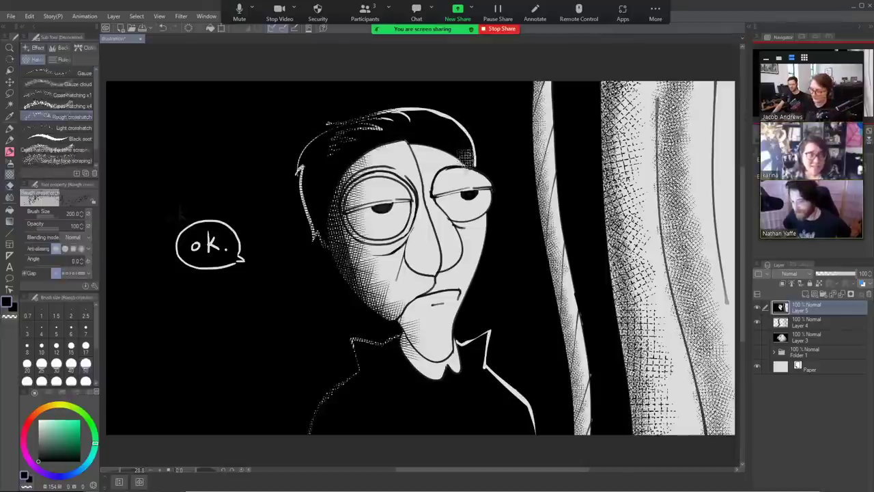
drag(465, 161, 467, 303)
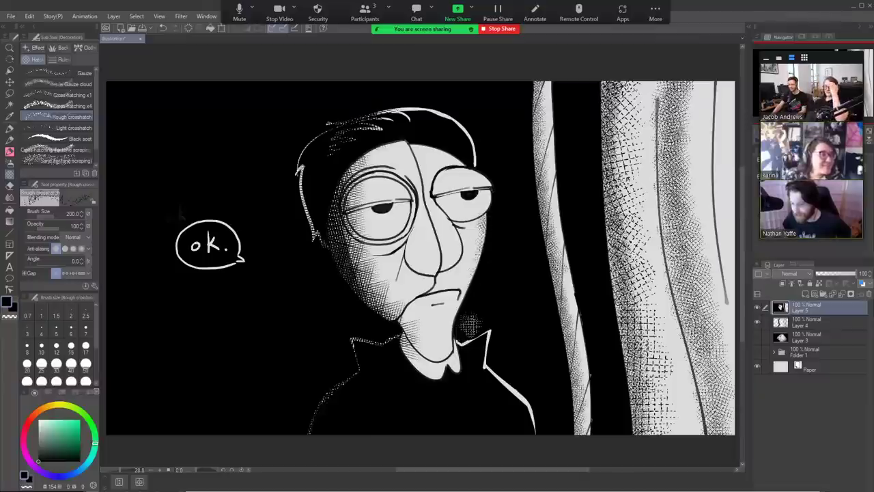
key(ctrl+z)
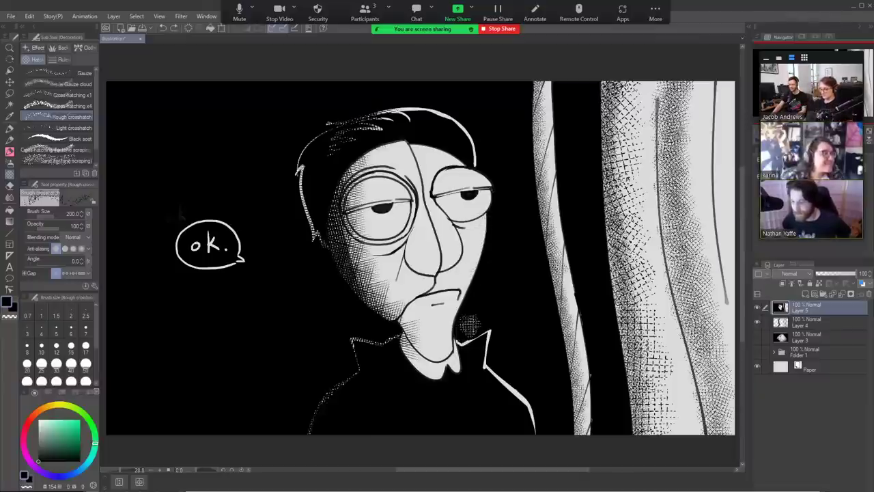
On the shading layer, erase the hatching from the near side of the hair, face, collar and shoulder with the hard eraser at size 600.
click(834, 328)
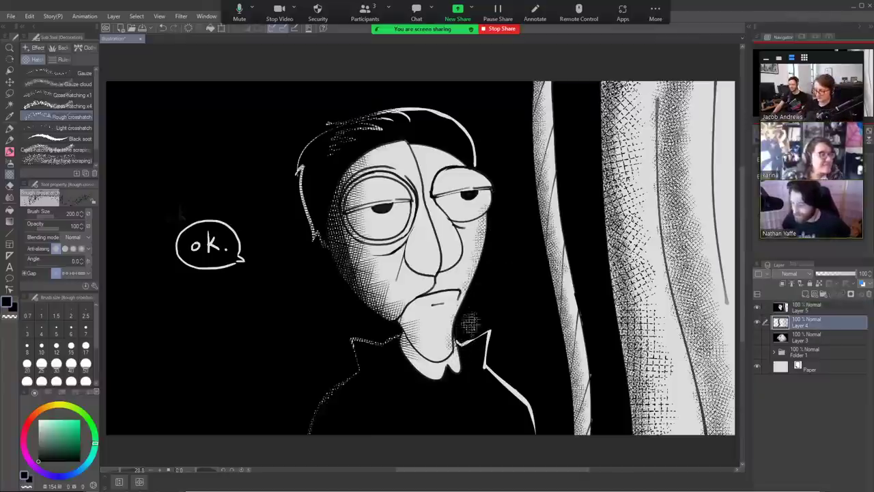
key(e)
key(bracketright)
key(bracketright)
key(bracketright)
key(bracketright)
key(bracketright)
key(bracketright)
key(bracketright)
key(bracketright)
key(bracketright)
key(bracketright)
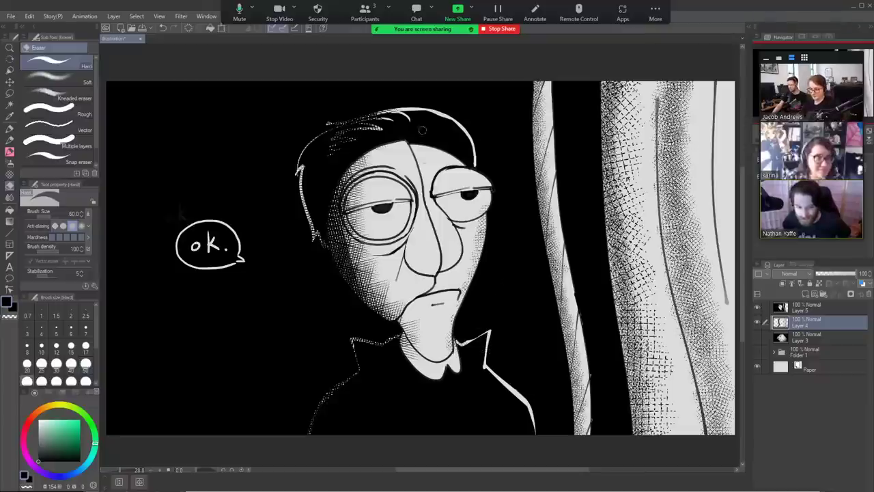
mouse_move(403, 108)
mouse_down()
mouse_move(308, 203)
mouse_move(345, 184)
mouse_move(372, 314)
mouse_move(403, 369)
mouse_move(312, 410)
mouse_up()
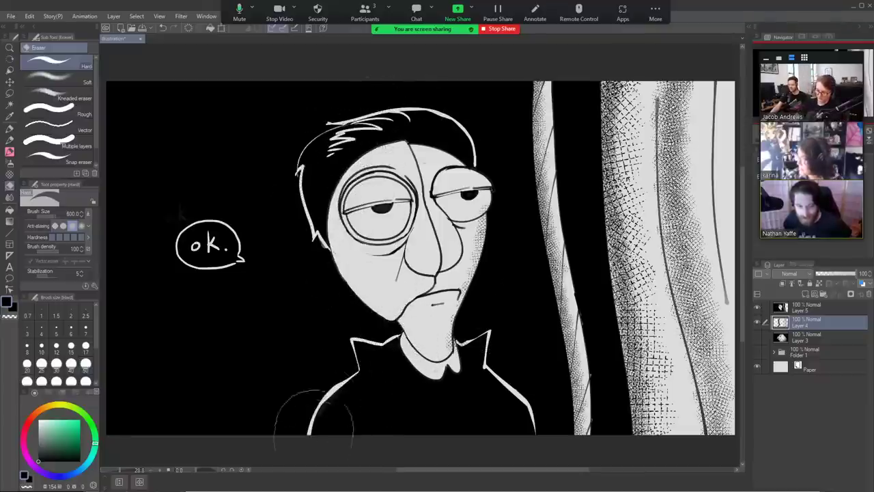
Shade the near side of the hair, face, collar and shoulder with the Rough crosshatch brush at size 600.
click(10, 175)
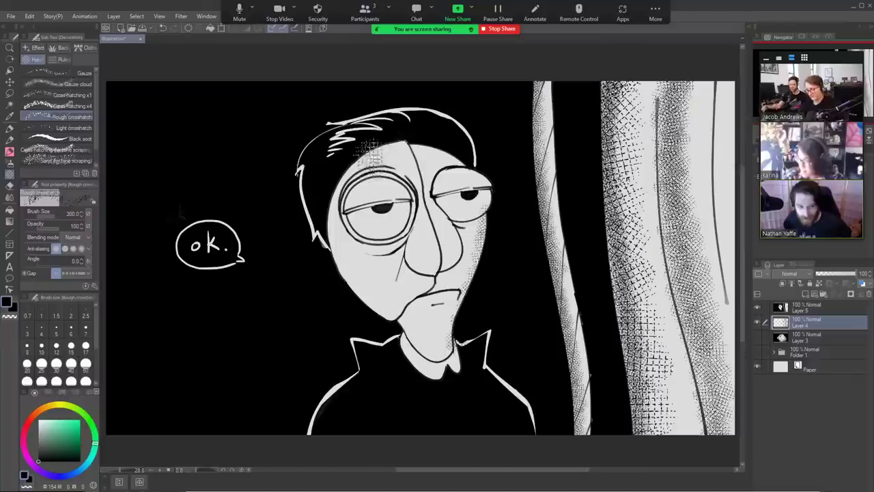
key(bracketright)
key(bracketright)
key(bracketright)
key(bracketright)
mouse_move(366, 118)
mouse_down()
mouse_move(321, 269)
mouse_move(345, 161)
mouse_up()
mouse_move(314, 205)
mouse_down()
mouse_move(376, 383)
mouse_move(293, 423)
mouse_move(423, 369)
mouse_up()
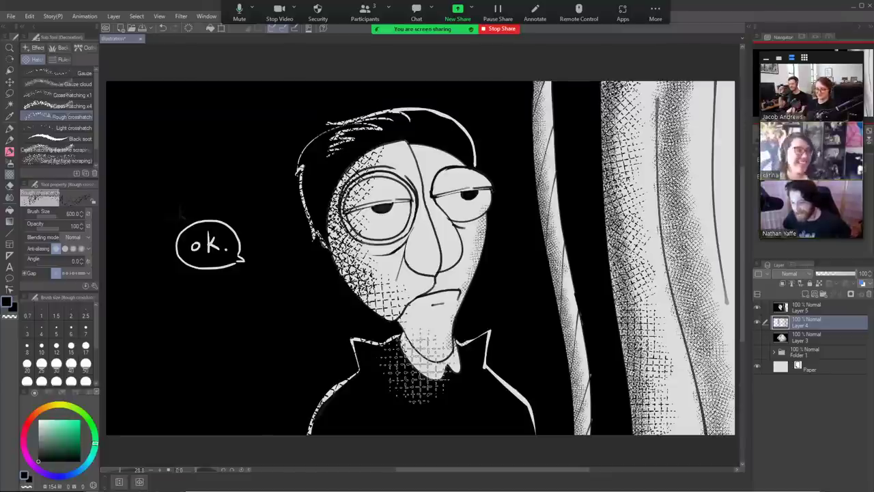
On Layer 5, cut two thin lines for the coat's front opening from the neck to the canvas edge with the hard eraser at size 80.
key(e)
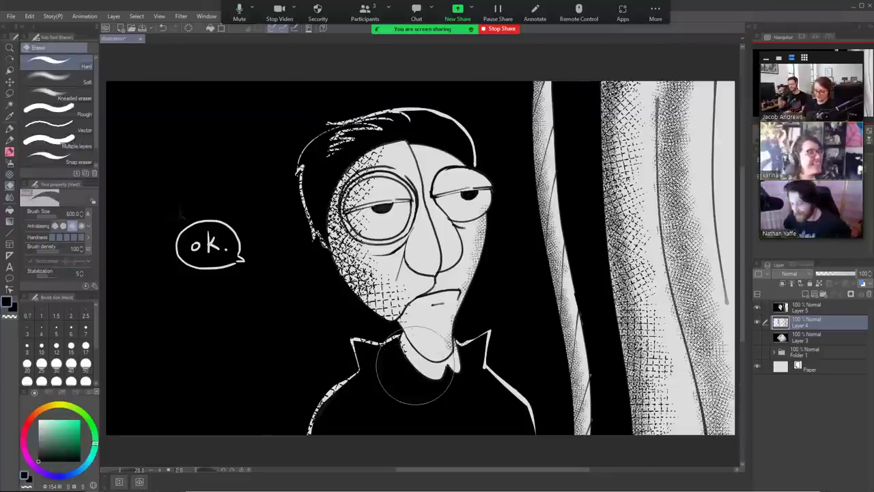
click(825, 312)
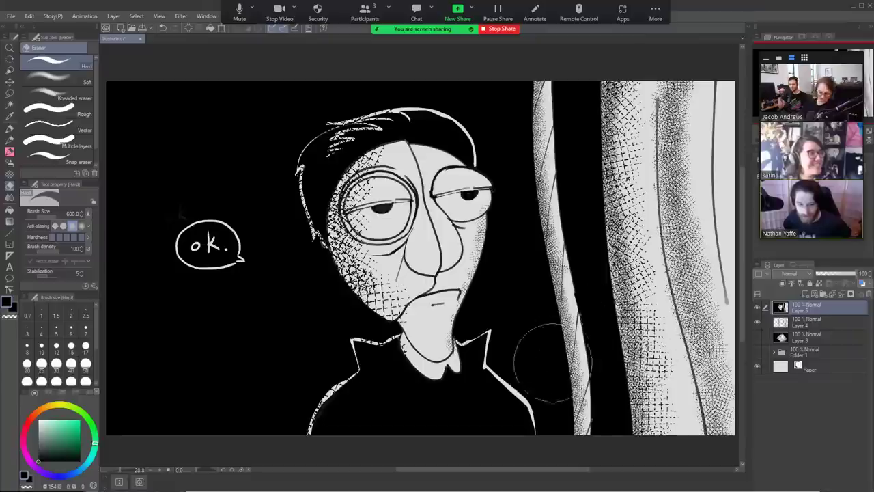
click(71, 380)
click(56, 381)
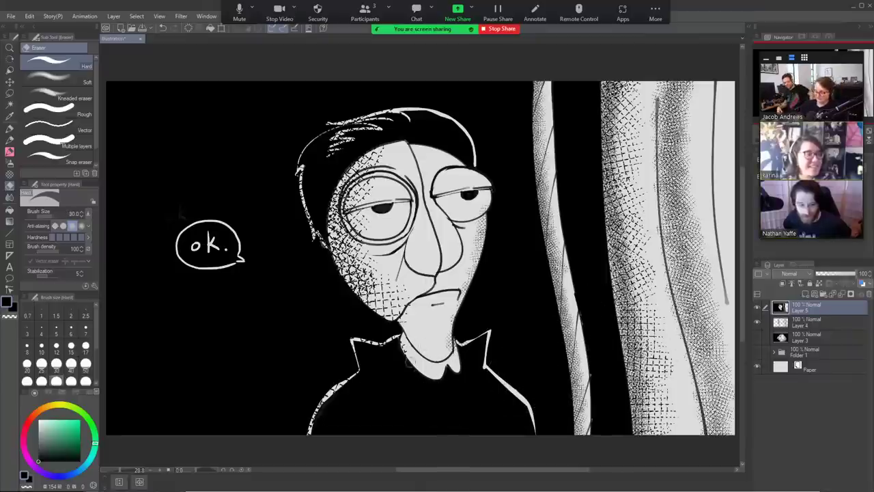
drag(400, 349, 424, 434)
drag(464, 373, 464, 435)
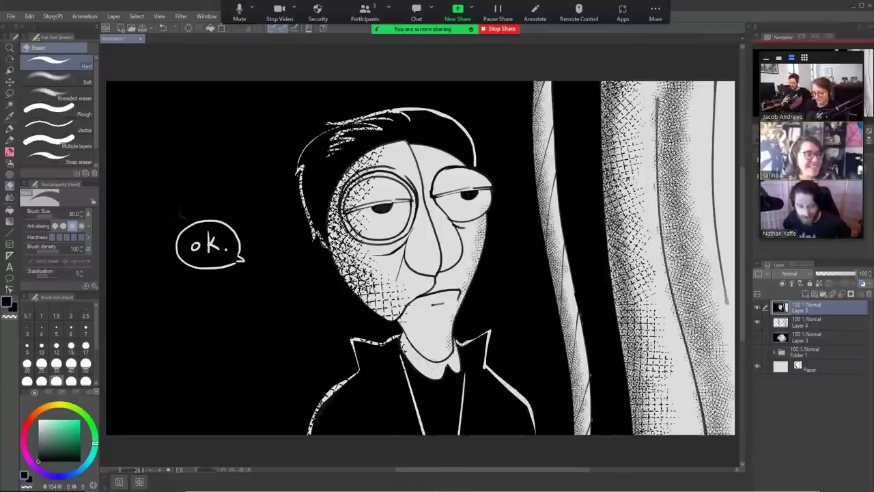
Erase the curved lapel edges below both collar points, the inner lines beside the coat opening and a sleeve fold.
drag(358, 366, 387, 412)
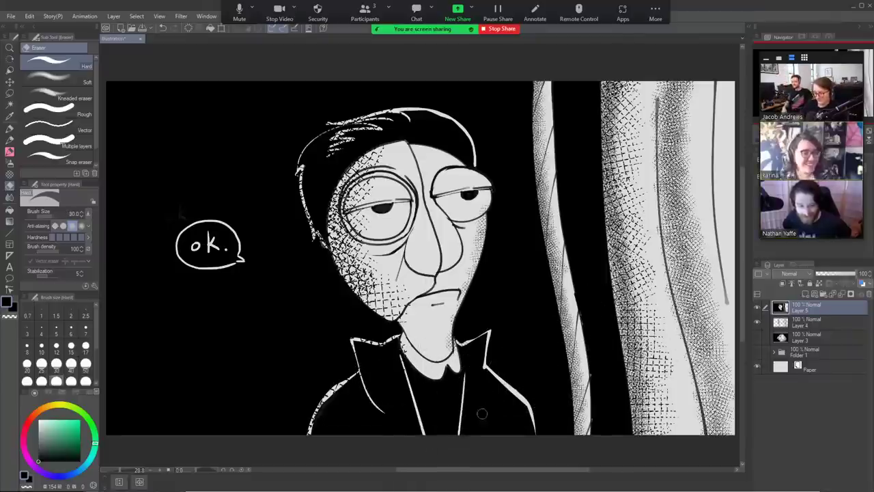
drag(468, 410, 489, 351)
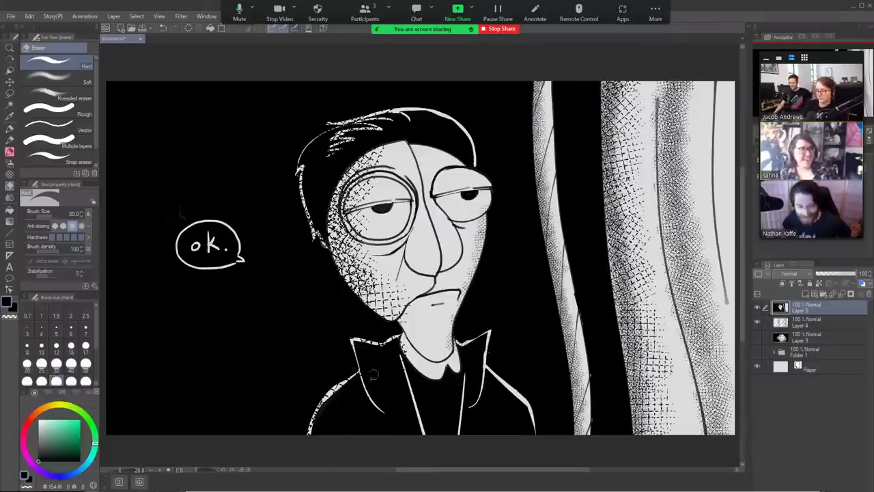
drag(376, 416, 351, 442)
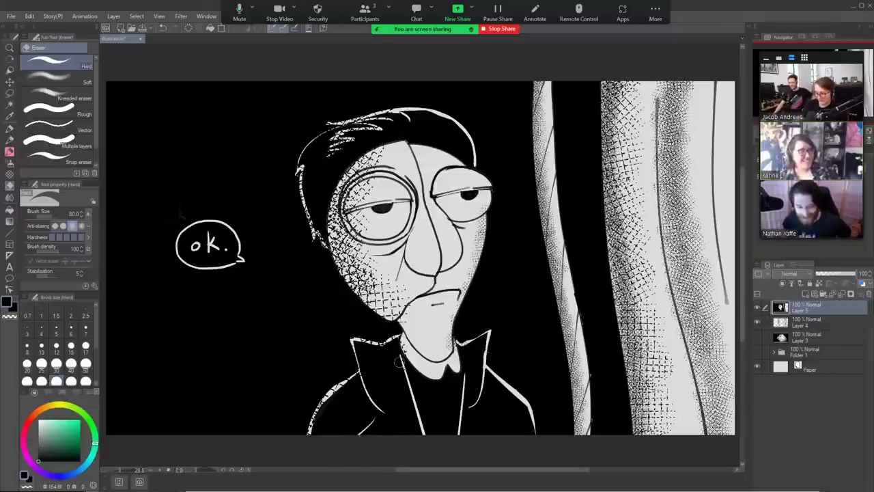
drag(399, 362, 393, 437)
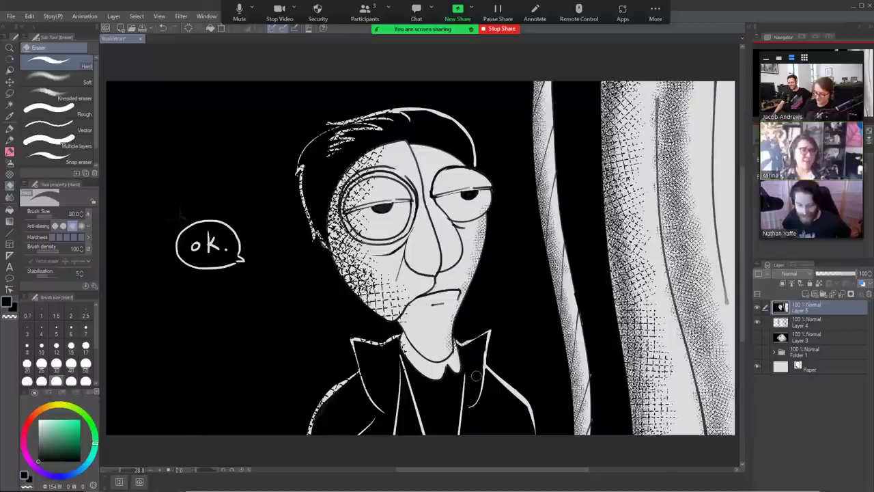
drag(472, 433, 469, 407)
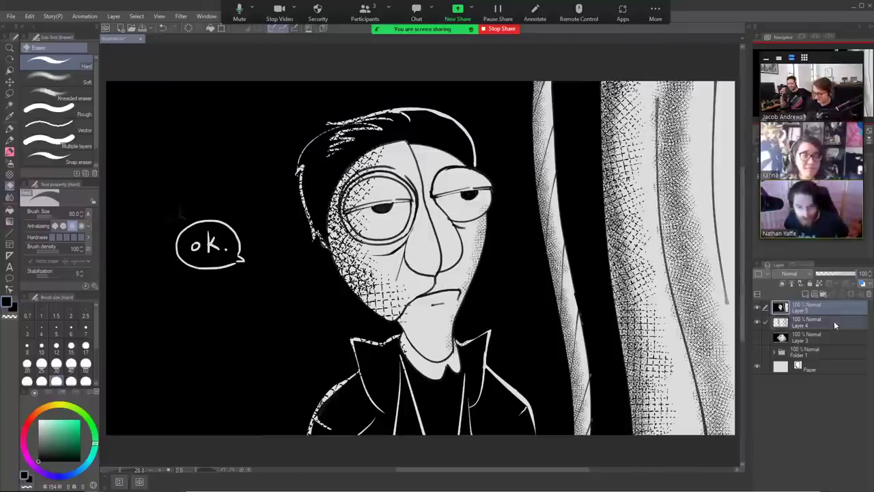
Create a new layer folder, move Layer 5 and Layer 4 into it and collapse it.
click(806, 293)
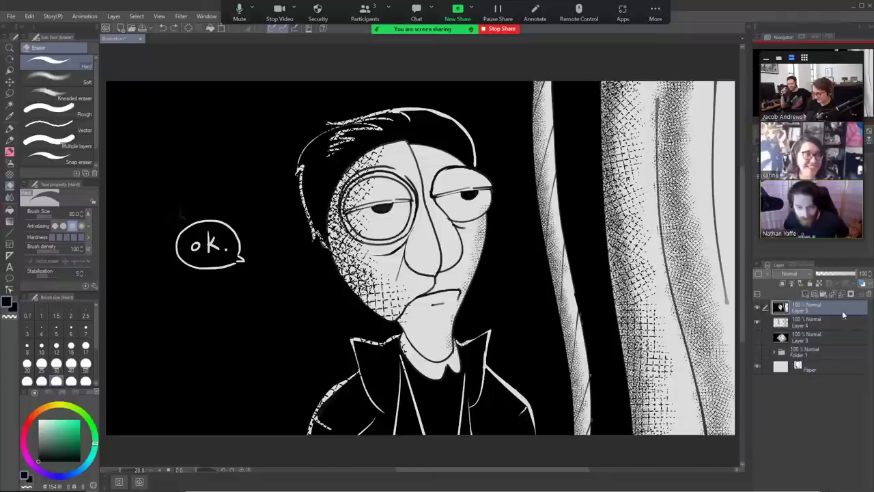
click(824, 295)
click(825, 322)
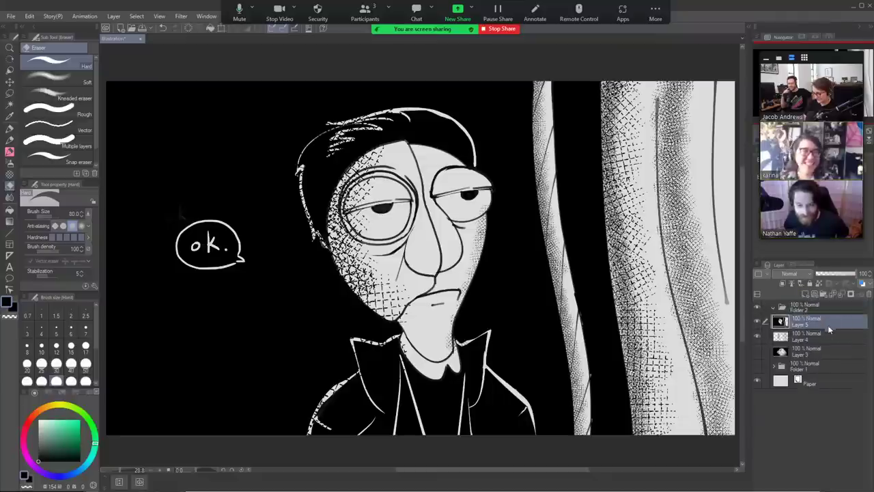
shift+click(827, 335)
drag(821, 321, 809, 306)
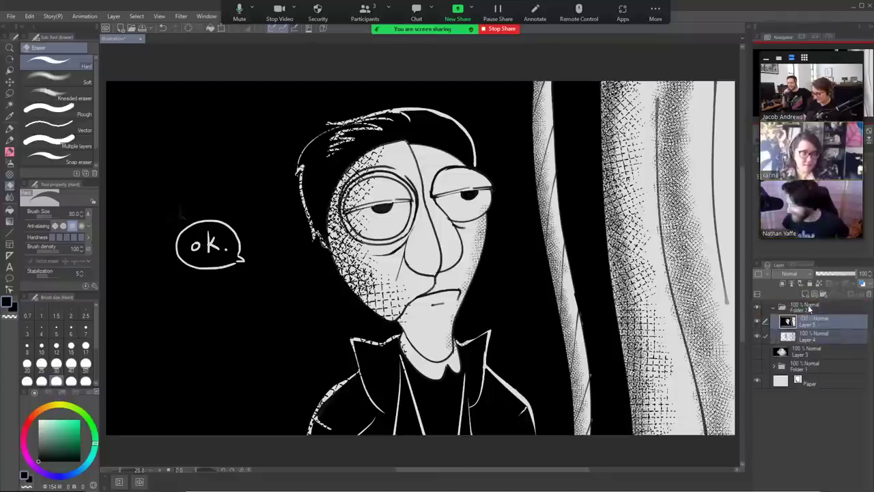
click(772, 308)
Hide the new folder, toggle Layer 3's visibility on and off to view it, and show the folder again.
click(758, 309)
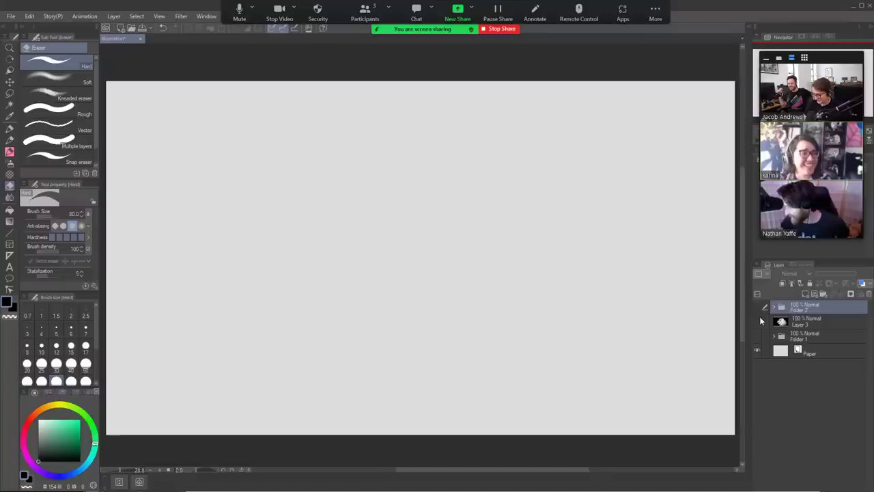
click(758, 321)
click(757, 321)
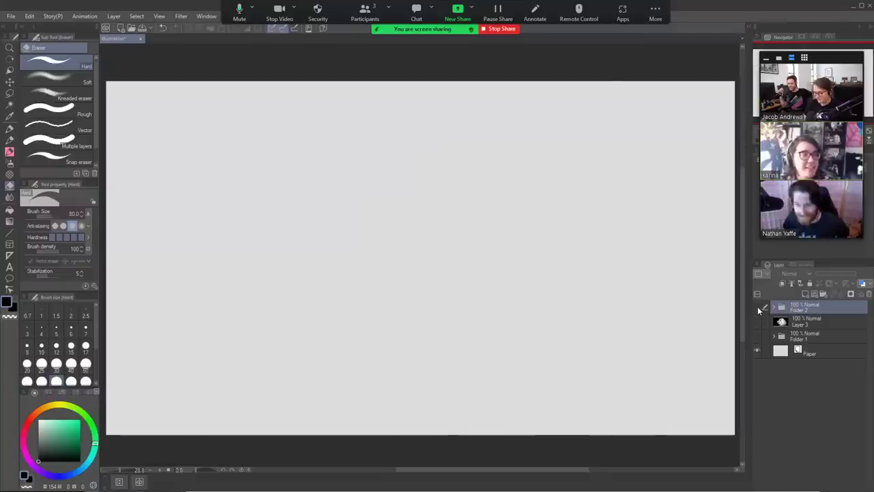
click(757, 307)
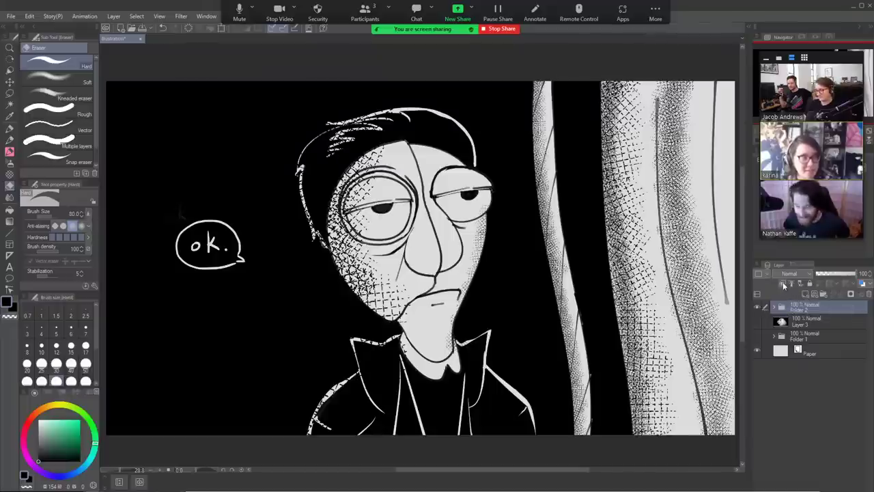
End the screen share and, in the other artist's illustration, hide the "HELP!" cartoon and add a new raster layer.
click(516, 35)
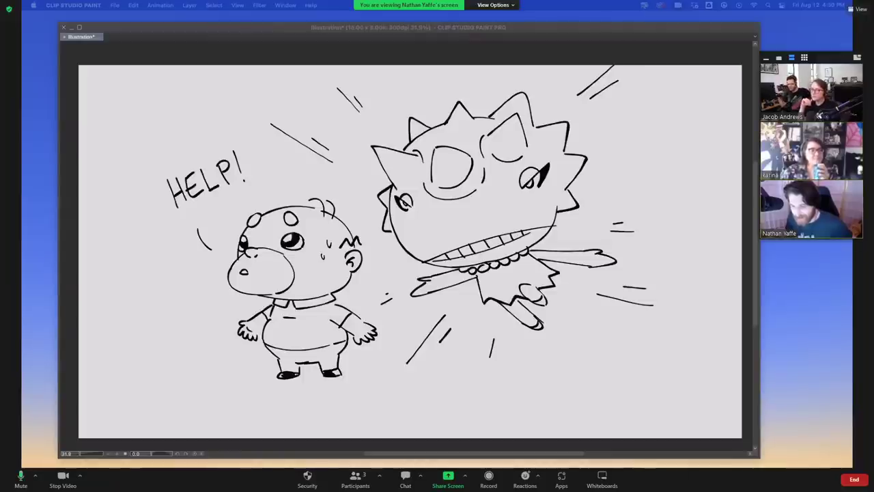
click(535, 216)
click(768, 210)
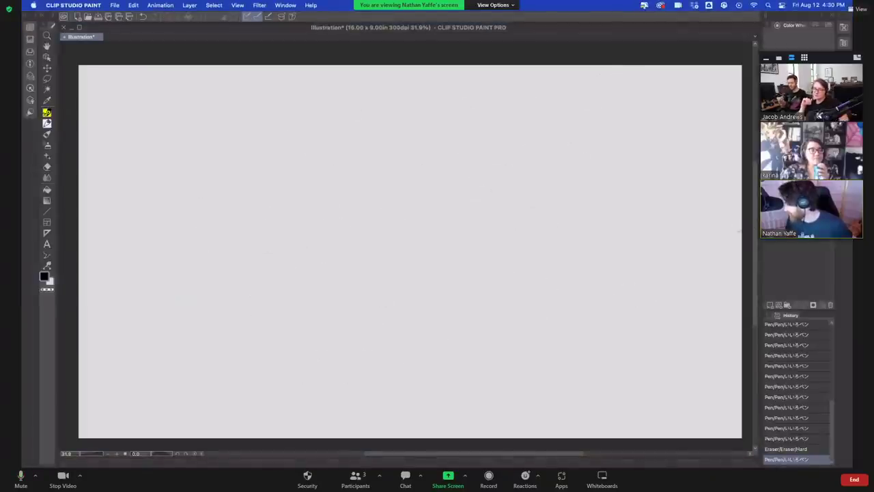
click(770, 305)
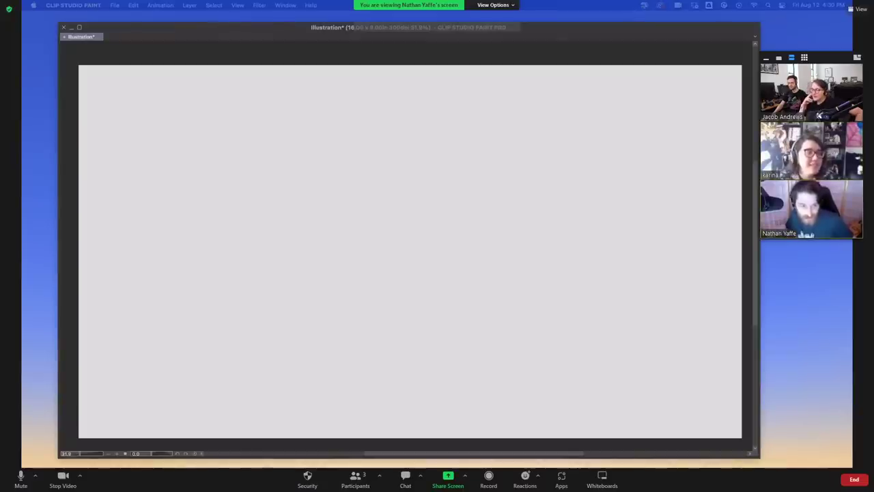
click(297, 179)
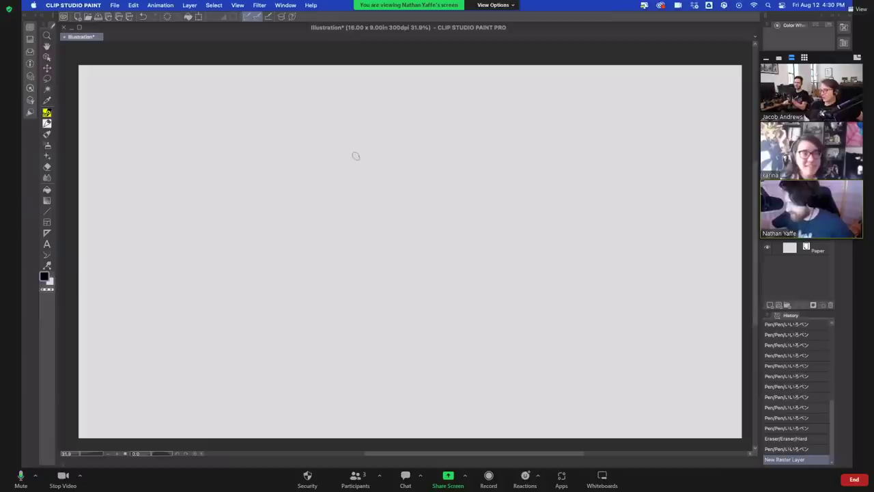
Draw the spiky tufts of swept-up hair at the front of the head with the pen, undoing the stray strokes.
mouse_move(360, 160)
mouse_down()
mouse_move(364, 116)
mouse_move(374, 145)
mouse_move(377, 126)
mouse_move(389, 141)
mouse_move(370, 169)
mouse_up()
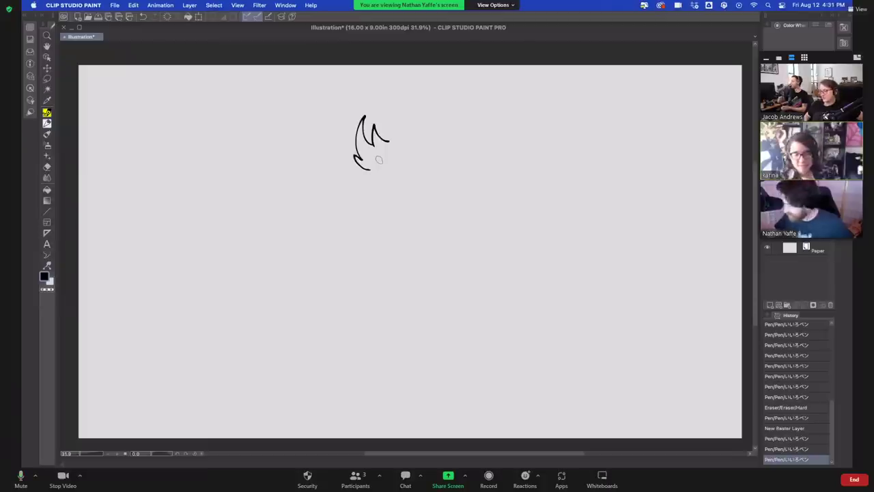
mouse_move(368, 168)
mouse_down()
mouse_move(369, 193)
mouse_move(372, 179)
mouse_move(381, 191)
mouse_move(387, 177)
mouse_move(384, 220)
mouse_move(386, 202)
mouse_move(403, 240)
mouse_up()
key(super+z)
key(super+z)
key(super+z)
key(super+z)
key(super+z)
Draw the face outline from the brow down to a short flat chin, with a jawline rising diagonally towards the ear.
drag(386, 201, 401, 260)
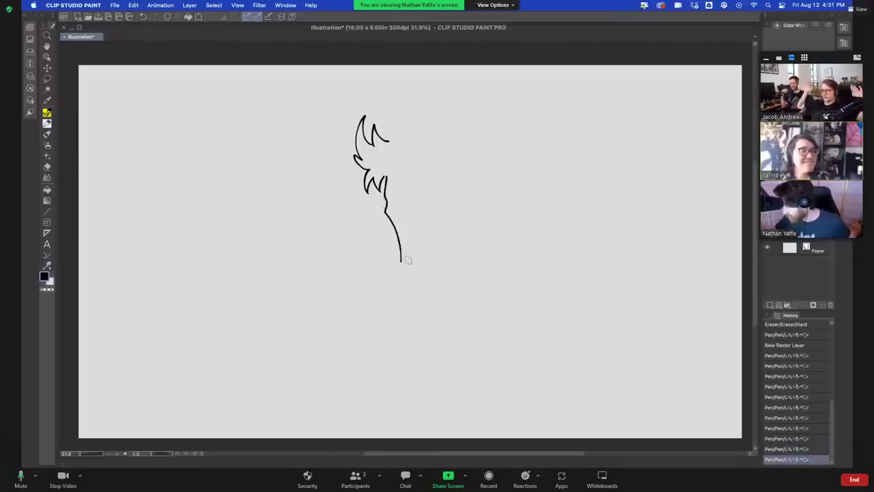
key(super+z)
mouse_move(387, 201)
mouse_down()
mouse_move(402, 260)
mouse_move(422, 261)
mouse_move(486, 208)
mouse_up()
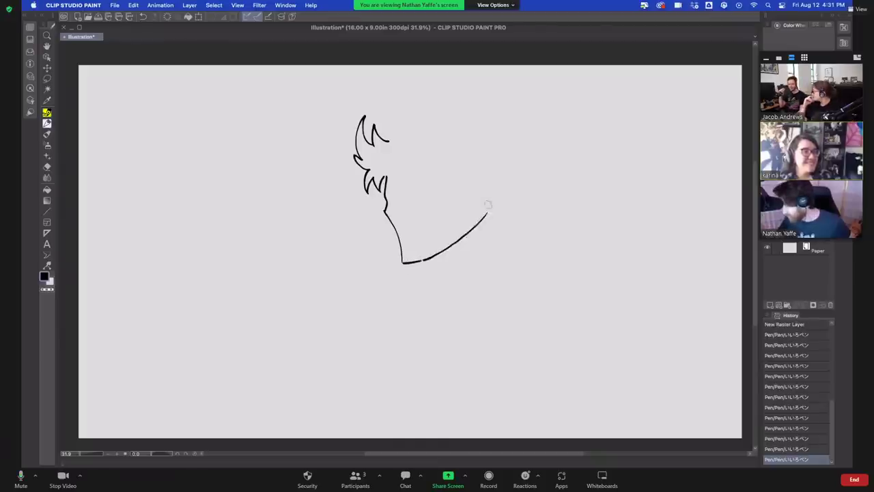
key(super+z)
drag(424, 260, 469, 213)
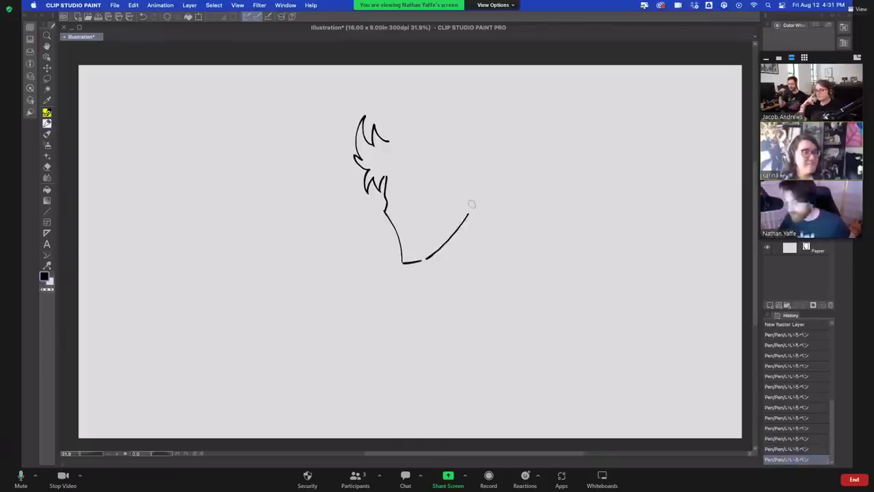
Draw a short zigzag hairline across the front of the forehead and a small ear above the end of the jawline.
drag(384, 176, 418, 171)
key(super+z)
key(super+z)
key(super+z)
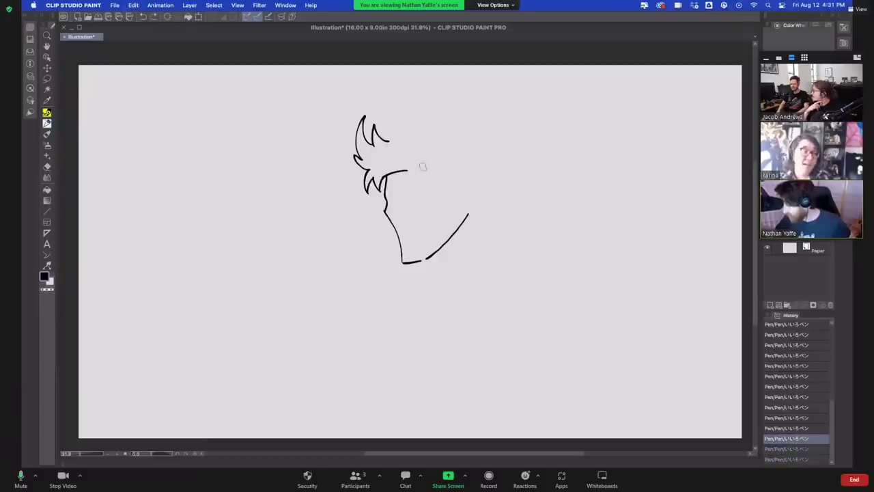
key(super+z)
drag(385, 177, 414, 168)
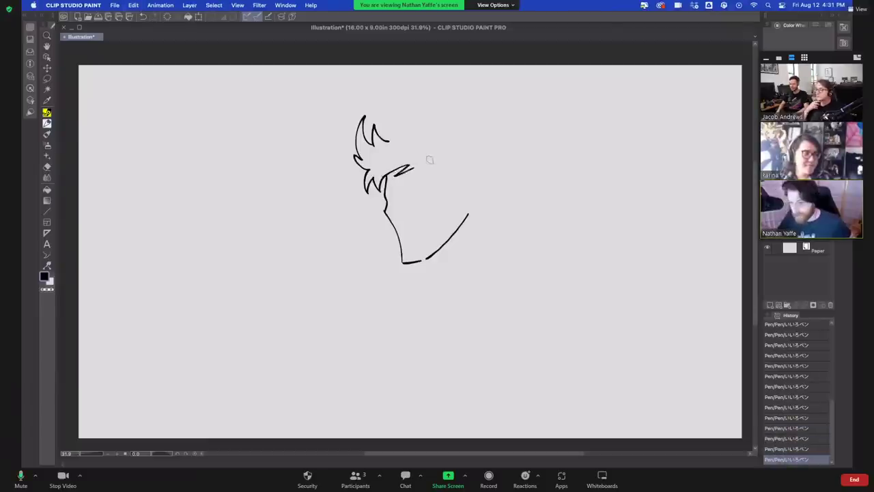
mouse_move(467, 186)
mouse_down()
mouse_move(470, 175)
mouse_move(479, 184)
mouse_move(469, 202)
mouse_up()
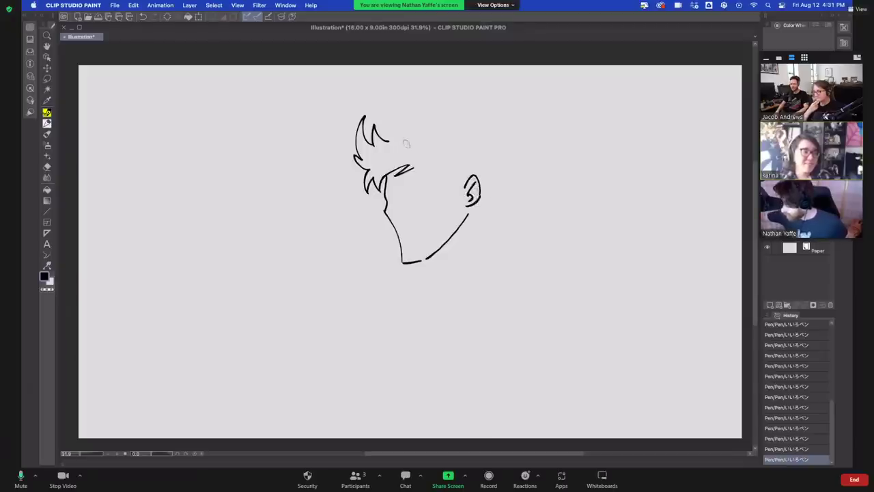
Draw the rounded top of the quiff from the front tufts sloping down towards the back, with a curl inside its front edge.
drag(396, 141, 446, 159)
key(super+z)
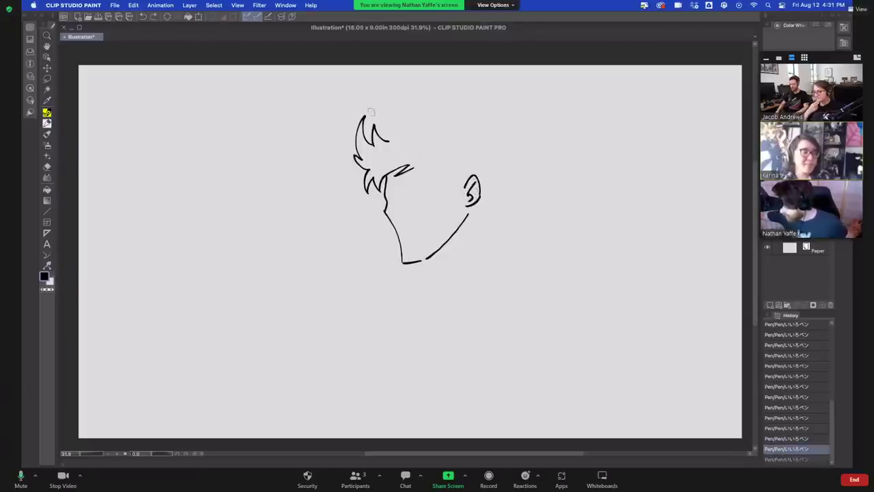
drag(371, 112, 433, 149)
key(ctrl+z)
drag(372, 109, 433, 149)
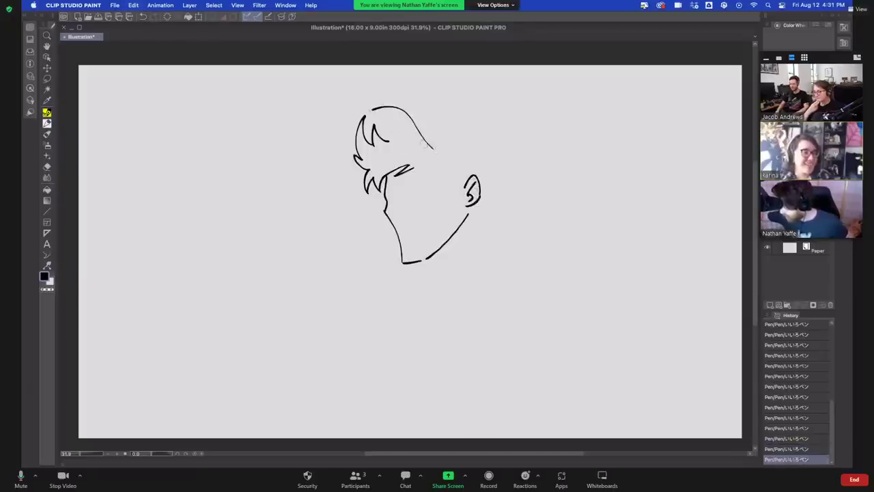
mouse_move(362, 120)
mouse_down()
mouse_move(377, 108)
mouse_move(374, 140)
mouse_up()
key(super+z)
key(super+z)
key(super+z)
key(super+z)
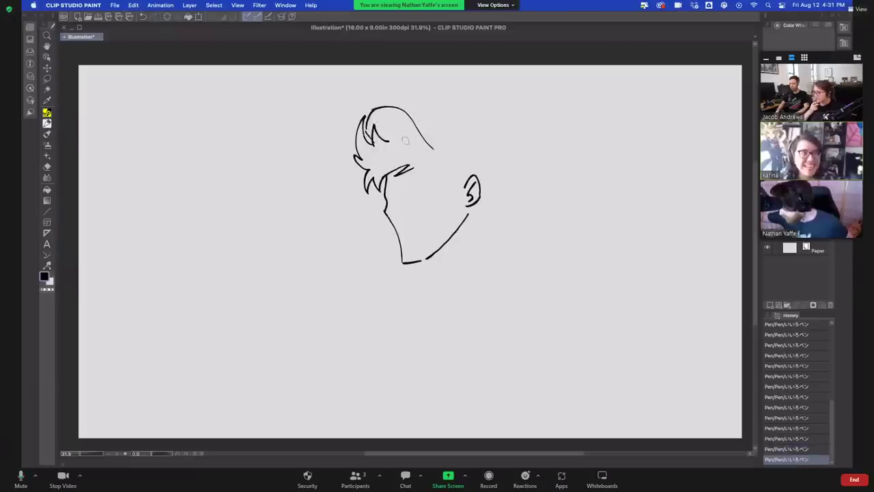
Extend the quiff's upper edge diagonally down to the top of the ear, redrawing the stroke.
drag(431, 146, 468, 170)
key(super+z)
drag(431, 146, 465, 172)
key(super+z)
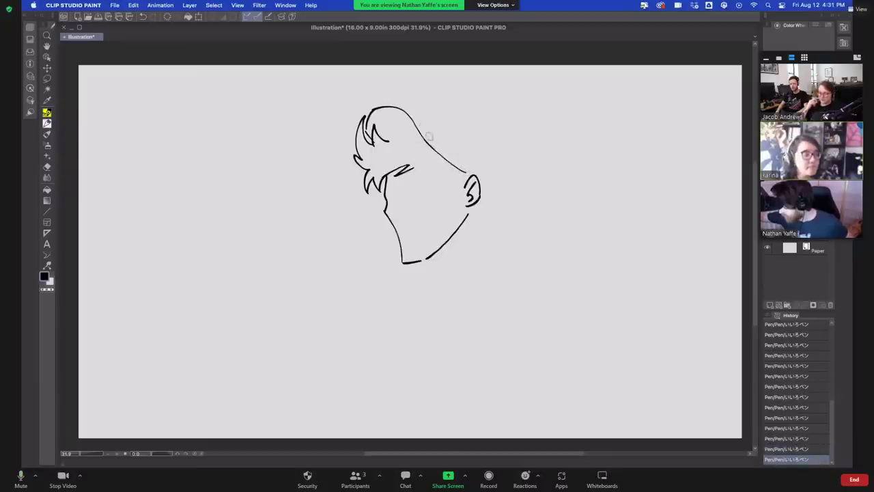
Draw the rounded back of the head in two arcs from behind the quiff down to just behind the ear.
drag(424, 129, 480, 164)
key(super+z)
mouse_move(424, 128)
mouse_down()
mouse_move(491, 172)
mouse_move(482, 151)
mouse_up()
key(super+z)
key(ctrl+z)
mouse_move(430, 132)
mouse_down()
mouse_move(460, 124)
mouse_move(489, 153)
mouse_move(486, 185)
mouse_up()
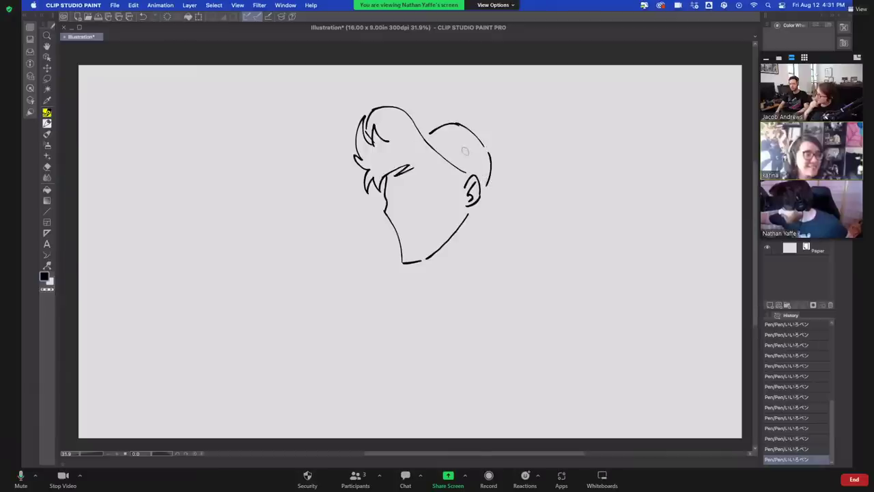
Draw a second contour line just inside the quiff's upper edge, running from its crest down to the ear.
drag(390, 140, 427, 148)
key(super+z)
key(super+z)
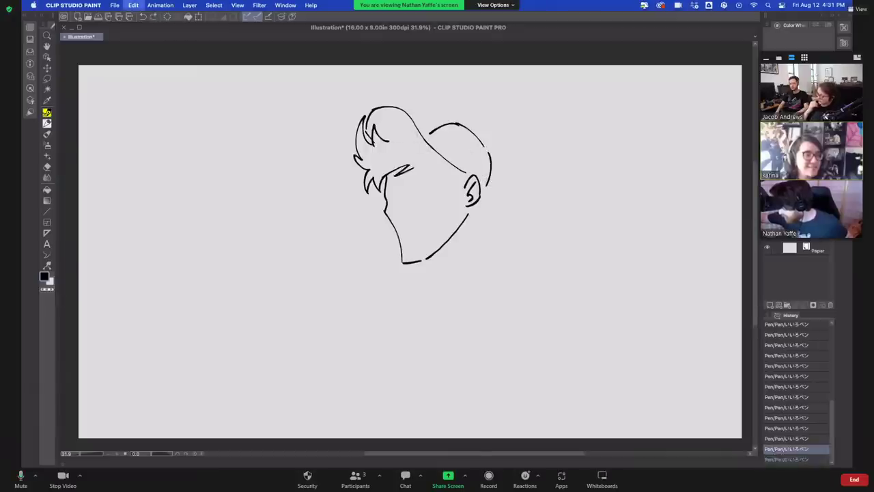
drag(400, 113, 441, 155)
key(super+z)
mouse_move(379, 115)
mouse_down()
mouse_move(408, 122)
mouse_move(462, 173)
mouse_up()
key(super+z)
drag(409, 118, 466, 173)
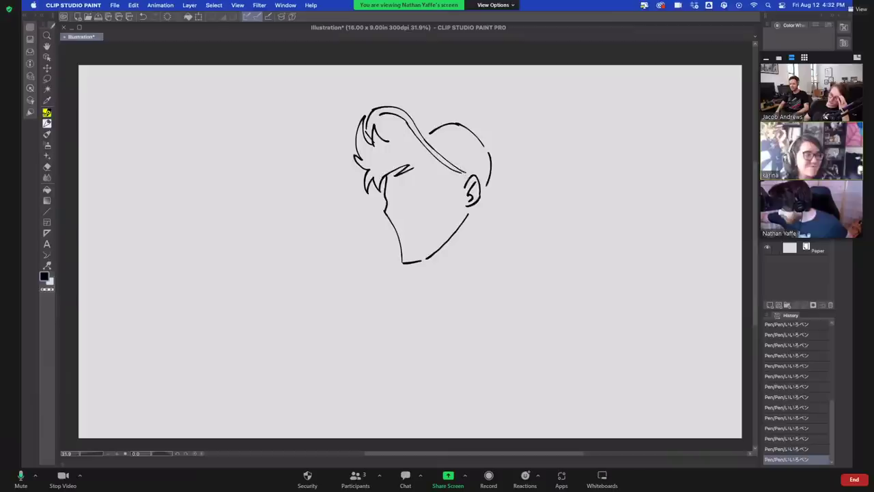
Draw a strand from the front tuft back into the quiff, continue the forehead hairline towards the ear, and undo the sideburn strokes.
mouse_move(390, 140)
mouse_down()
mouse_move(425, 145)
mouse_move(456, 193)
mouse_up()
key(super+z)
key(super+z)
key(ctrl+z)
key(super+z)
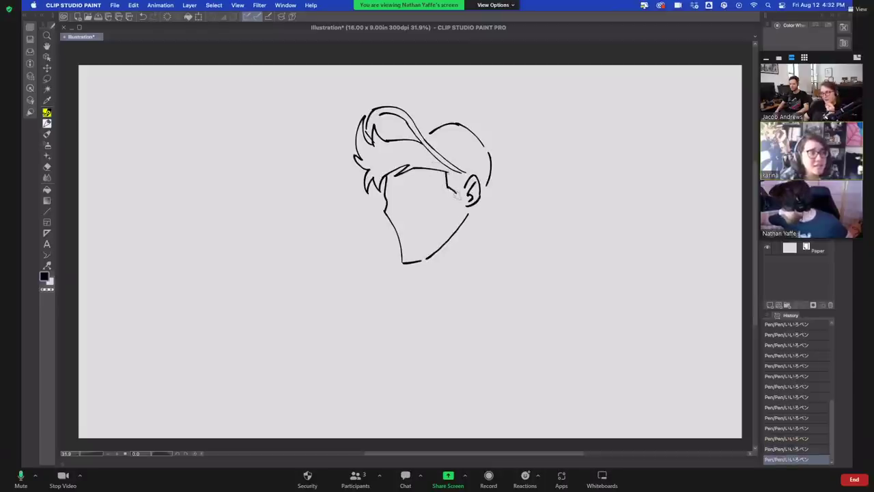
key(ctrl+z)
key(ctrl+z)
key(ctrl+z)
key(ctrl+z)
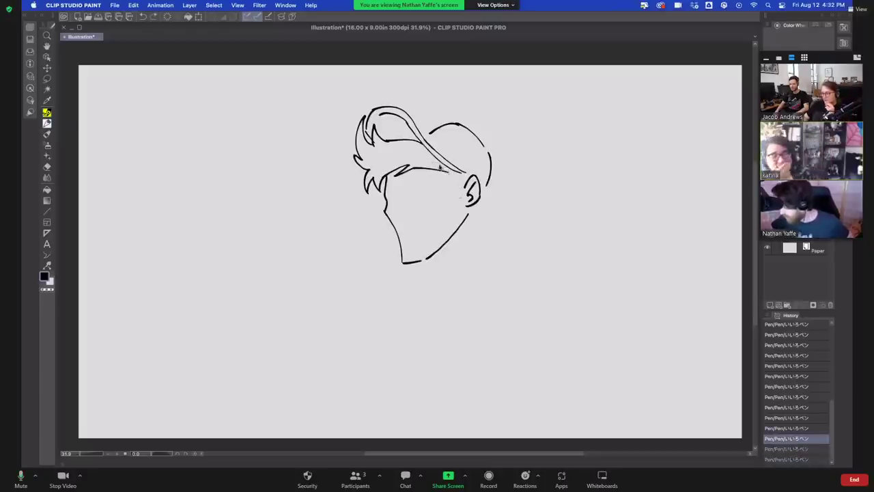
Draw a pointed sideburn in front of the ear and a curved cap edge above the ear, redrawing both strokes.
drag(439, 166, 455, 193)
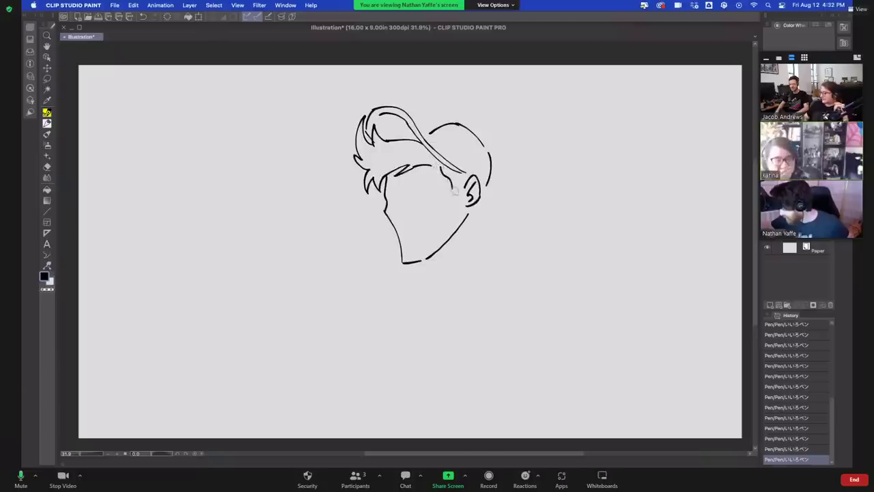
key(ctrl+z)
mouse_move(439, 164)
mouse_down()
mouse_move(456, 196)
mouse_move(475, 140)
mouse_move(470, 127)
mouse_up()
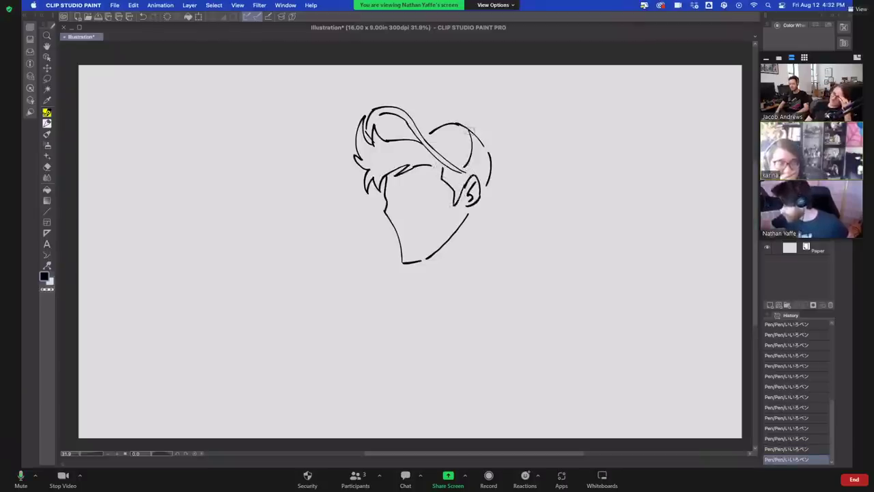
key(ctrl+z)
drag(467, 164, 470, 125)
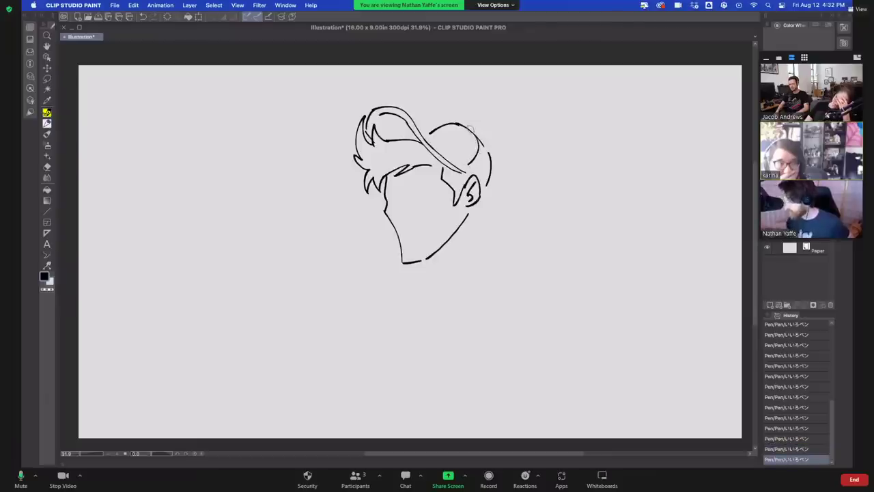
key(super+Tab)
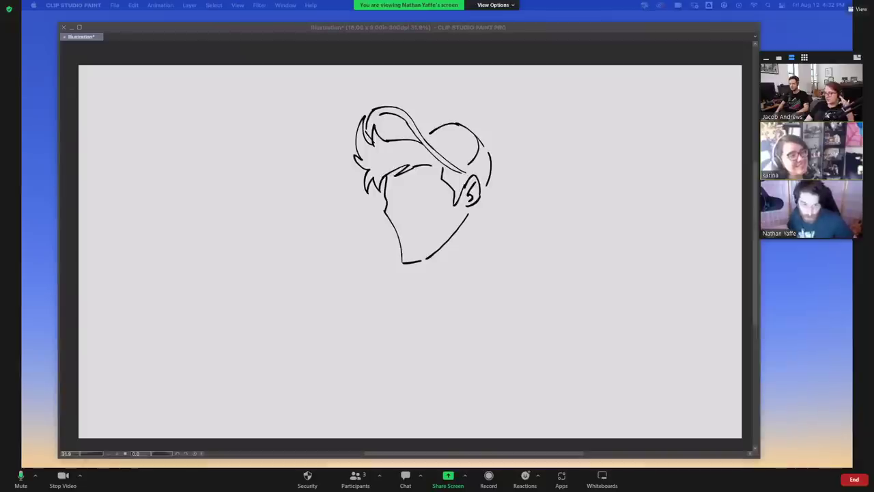
click(514, 132)
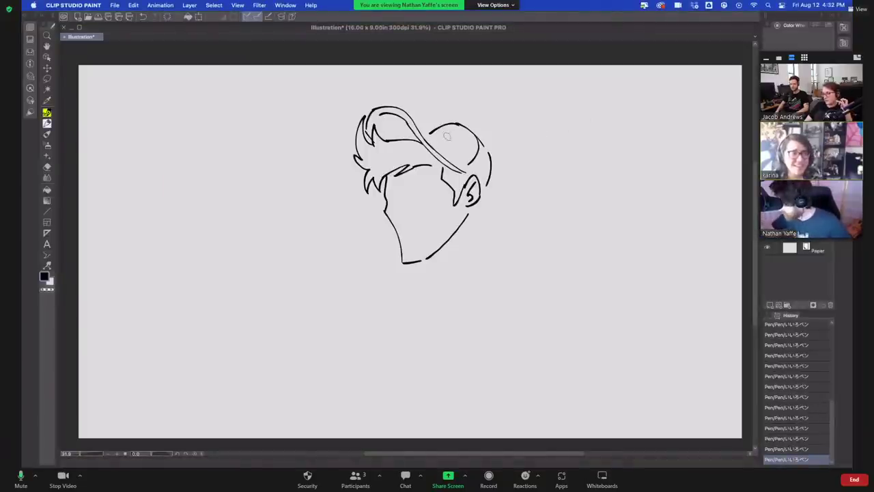
Draw a small emblem on the cap with two loops for eyes, a curved line beneath them and a beak, redoing strokes as needed.
mouse_move(448, 132)
mouse_down()
mouse_move(443, 140)
mouse_move(449, 134)
mouse_up()
key(super+z)
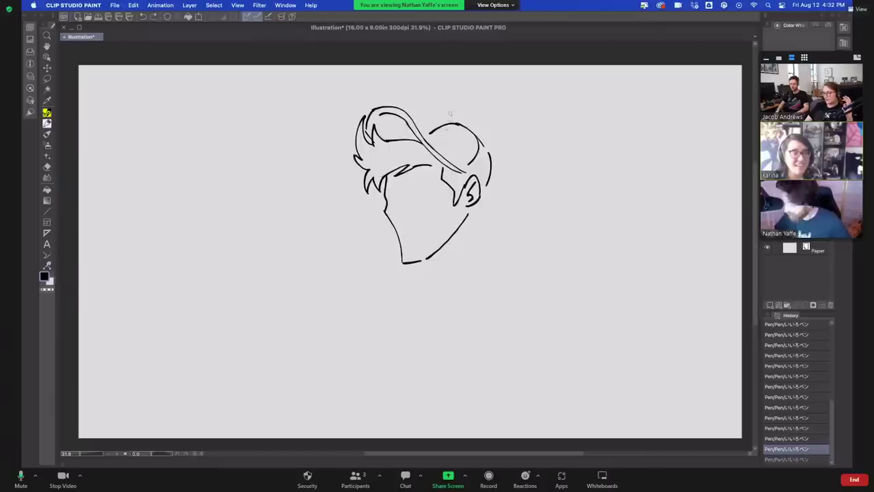
drag(448, 137, 451, 139)
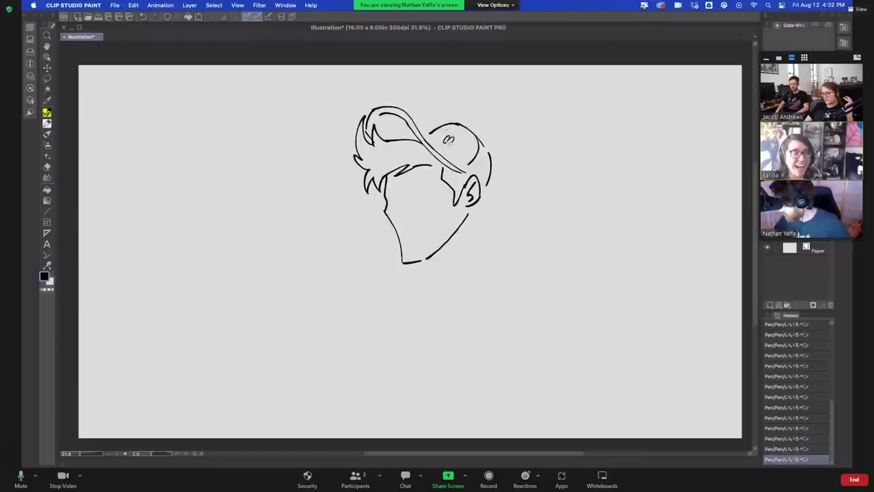
key(super+z)
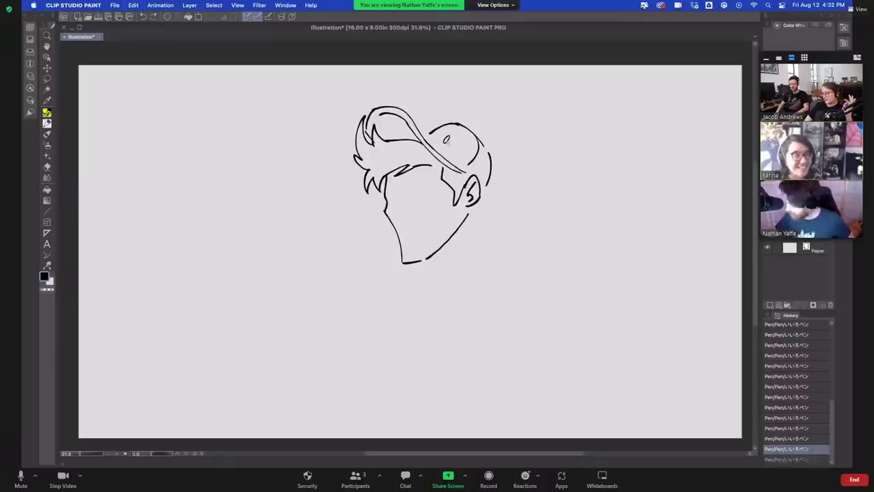
drag(450, 138, 454, 144)
key(super+z)
key(super+z)
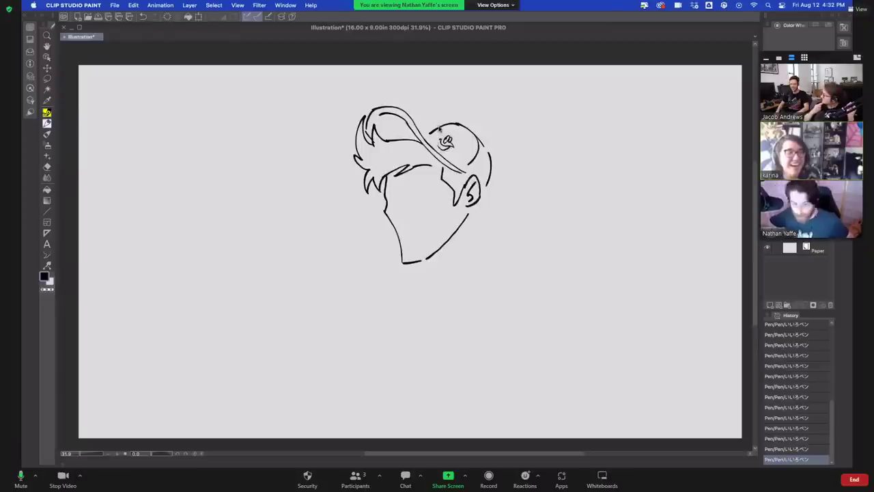
key(super+z)
drag(447, 138, 452, 142)
key(super+z)
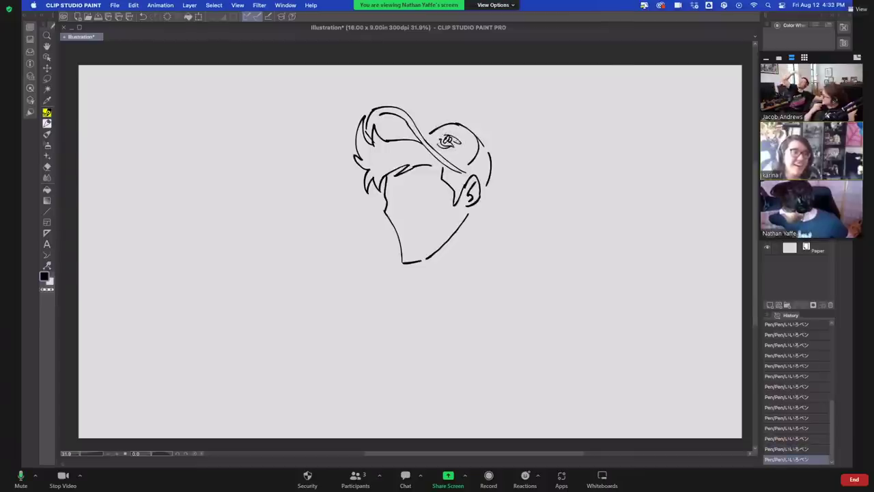
Add a rounded top, inner detail and an outer outline around the small emblem on the cap.
drag(443, 133, 456, 133)
key(super+z)
key(super+z)
key(super+y)
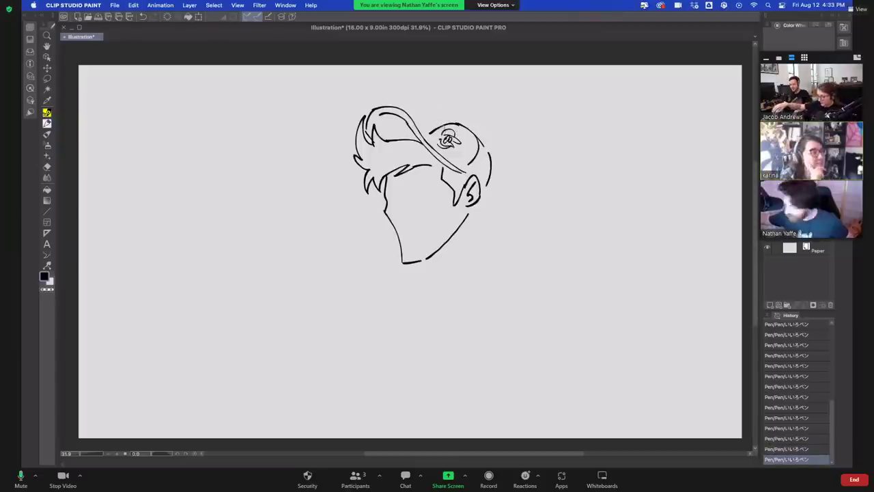
key(super+z)
key(super+y)
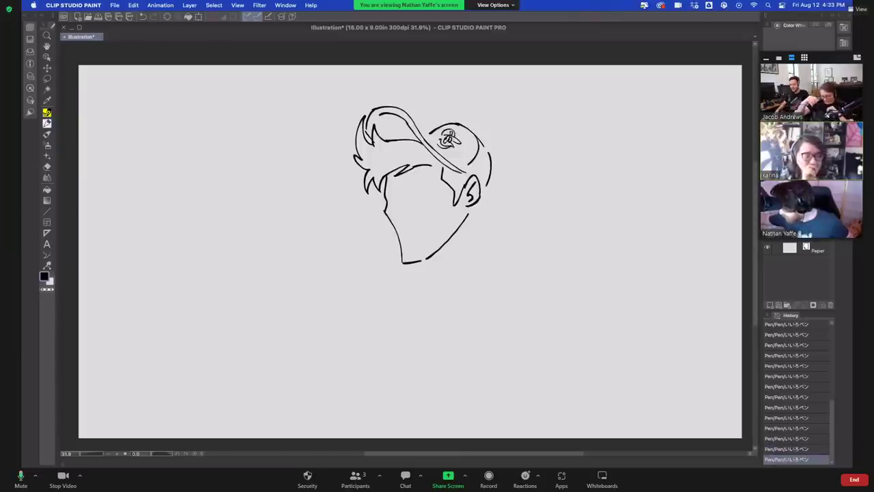
mouse_move(442, 137)
mouse_down()
mouse_move(437, 145)
mouse_move(442, 138)
mouse_up()
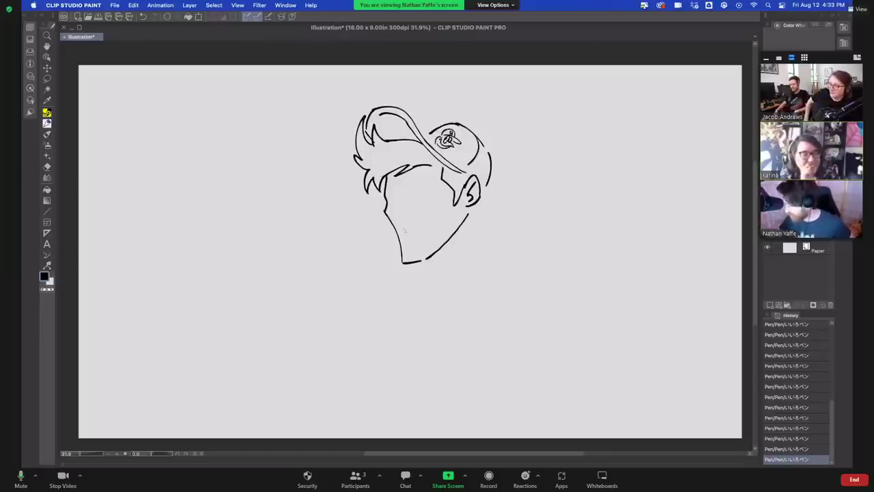
Draw a wide wedge-shaped open mouth from the jaw's front edge and erase the face contour across its opening.
mouse_move(399, 234)
mouse_down()
mouse_move(437, 228)
mouse_move(401, 244)
mouse_up()
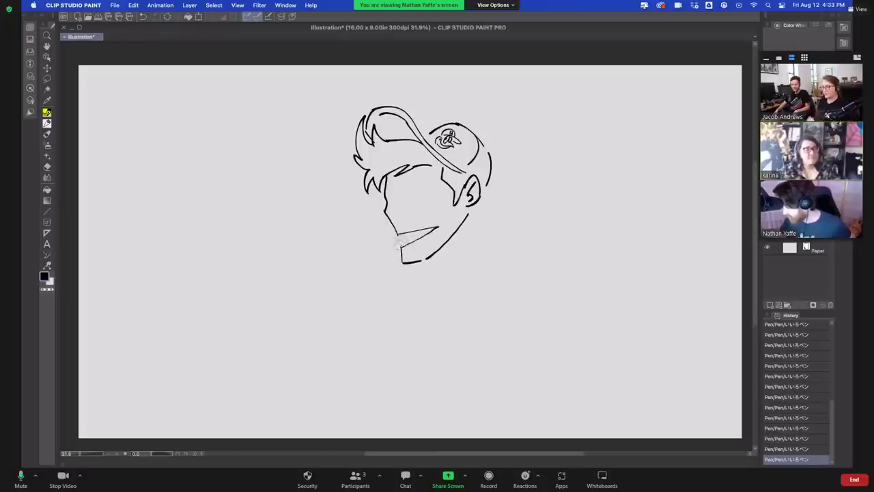
drag(400, 235, 398, 238)
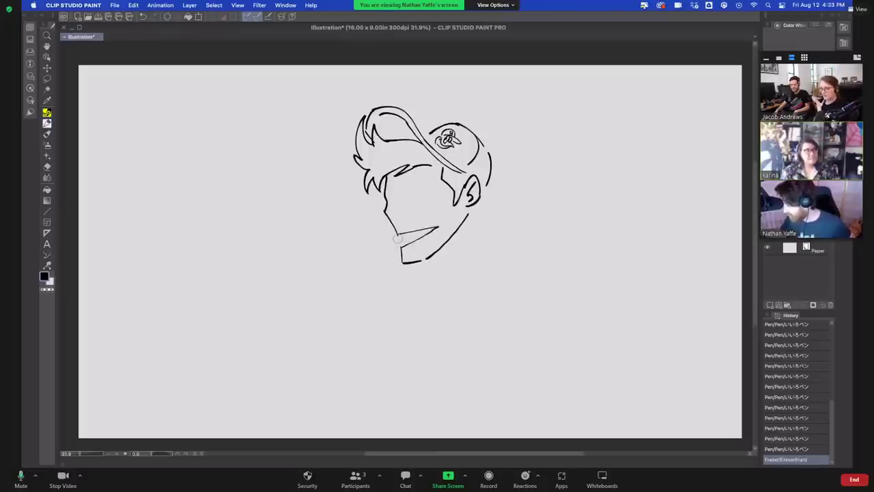
Draw a crab below the chin with an arched shell and two raised claws, plus the first fingers gripping its shell.
mouse_move(341, 267)
mouse_down()
mouse_move(390, 259)
mouse_move(402, 288)
mouse_up()
key(super+z)
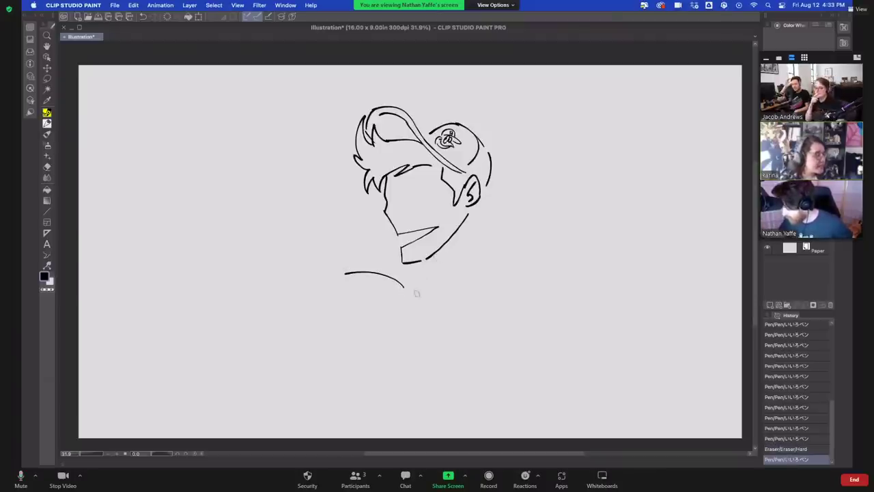
mouse_move(415, 292)
mouse_down()
mouse_move(380, 302)
mouse_move(412, 302)
mouse_move(387, 316)
mouse_move(407, 314)
mouse_move(438, 258)
mouse_move(469, 254)
mouse_move(438, 280)
mouse_up()
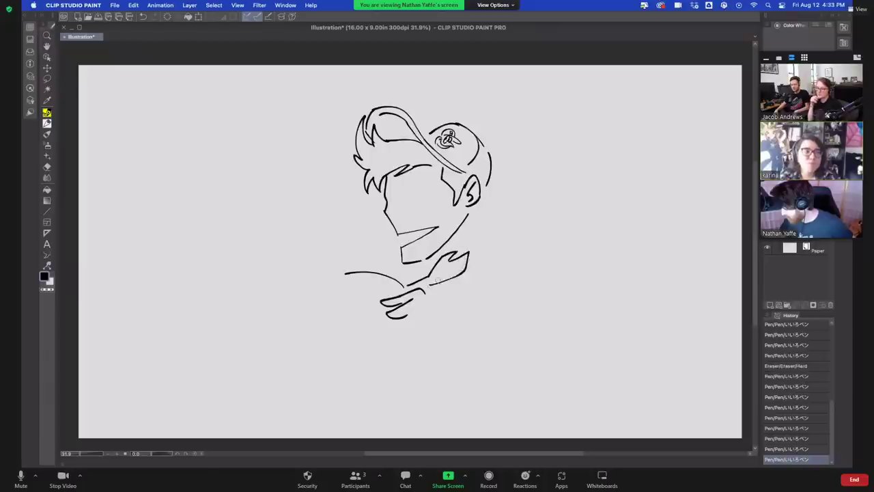
mouse_move(342, 256)
mouse_down()
mouse_move(343, 273)
mouse_move(329, 263)
mouse_move(335, 276)
mouse_move(340, 237)
mouse_move(326, 218)
mouse_move(319, 233)
mouse_move(330, 259)
mouse_up()
drag(417, 311, 400, 324)
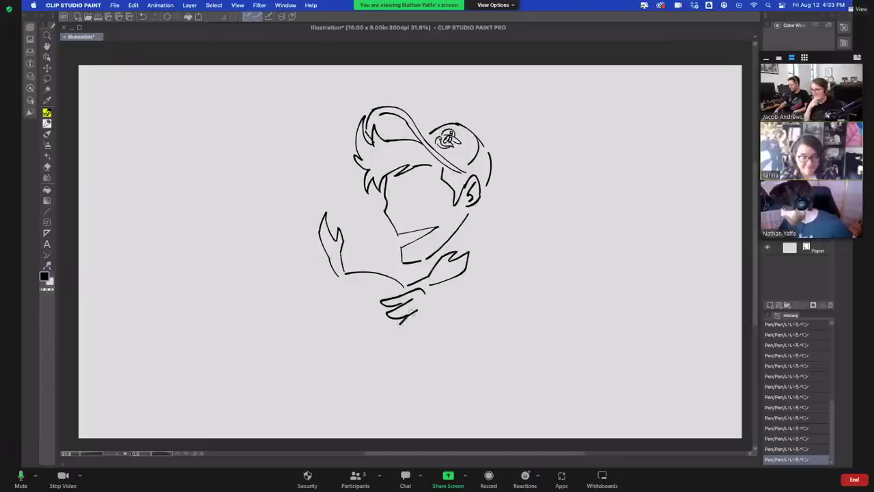
Draw the eyes, eyebrows and nose on the face, and the pointed left side of the crab's shell.
mouse_move(402, 198)
mouse_down()
mouse_move(407, 221)
mouse_move(393, 203)
mouse_move(422, 203)
mouse_move(391, 192)
mouse_move(431, 183)
mouse_up()
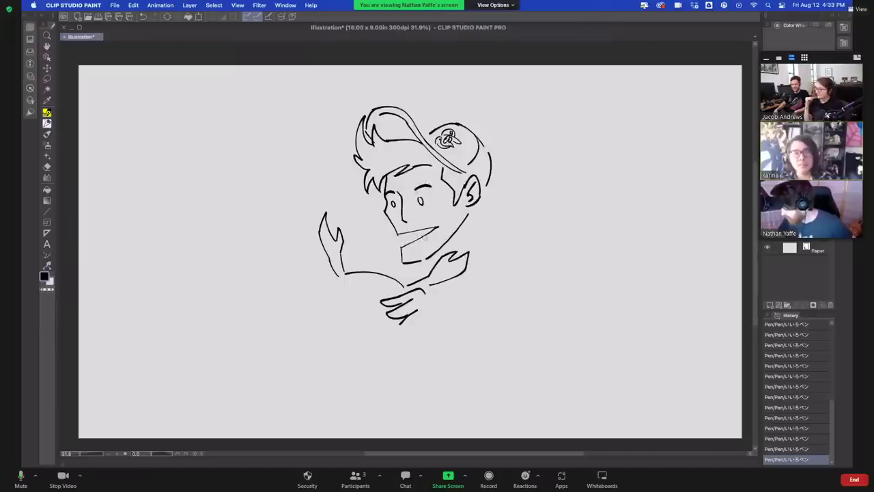
mouse_move(339, 273)
mouse_down()
mouse_move(321, 277)
mouse_move(342, 308)
mouse_up()
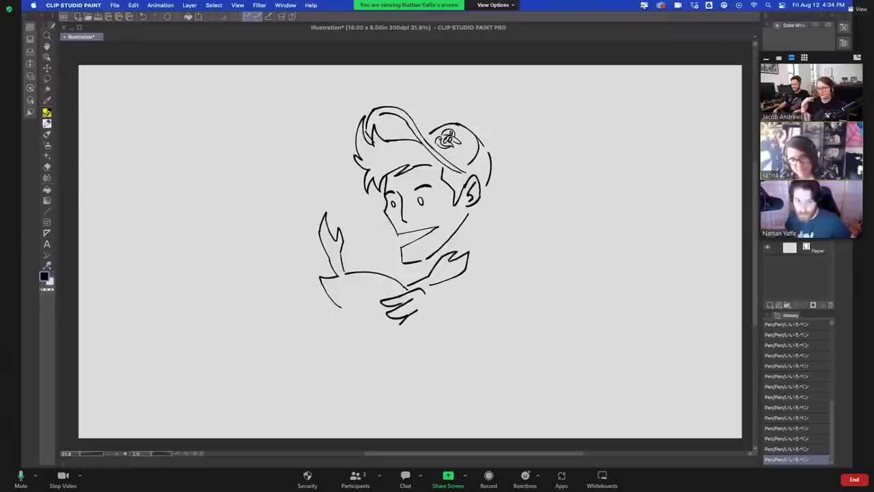
Draw a hand shaking dots of seasoning from a box above the crab, and complete the hand gripping the shell.
key(super+Tab)
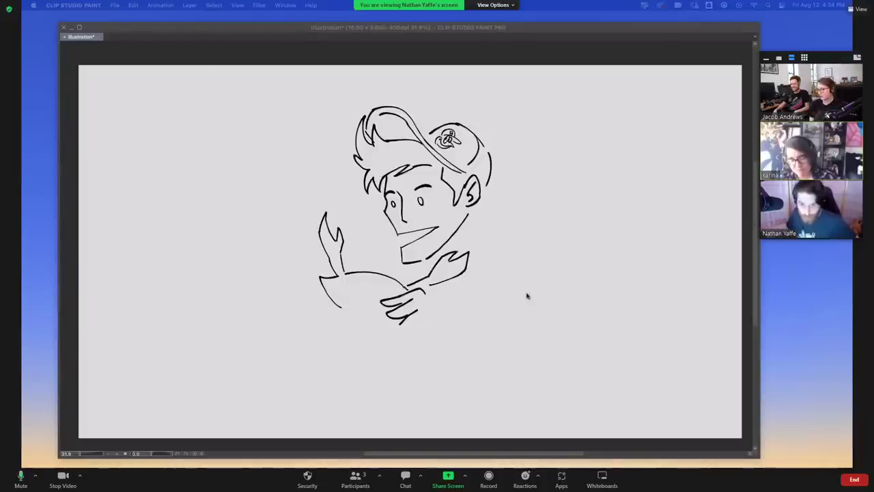
click(471, 298)
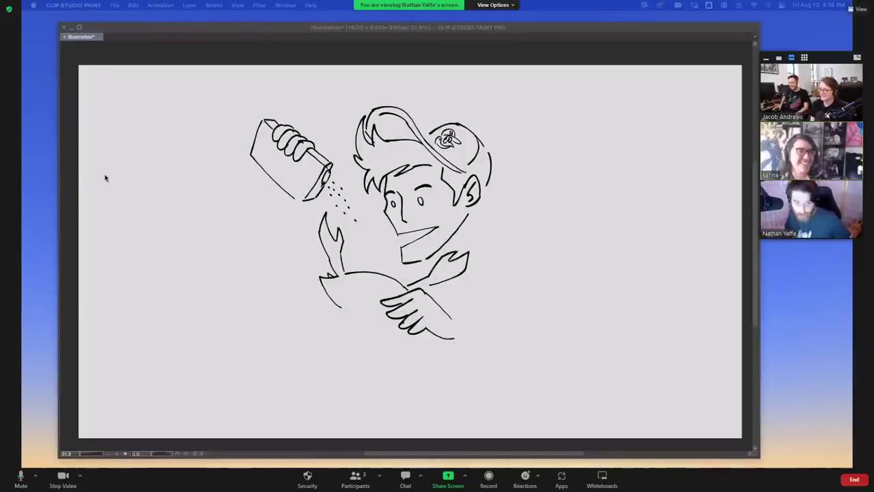
key(Tab)
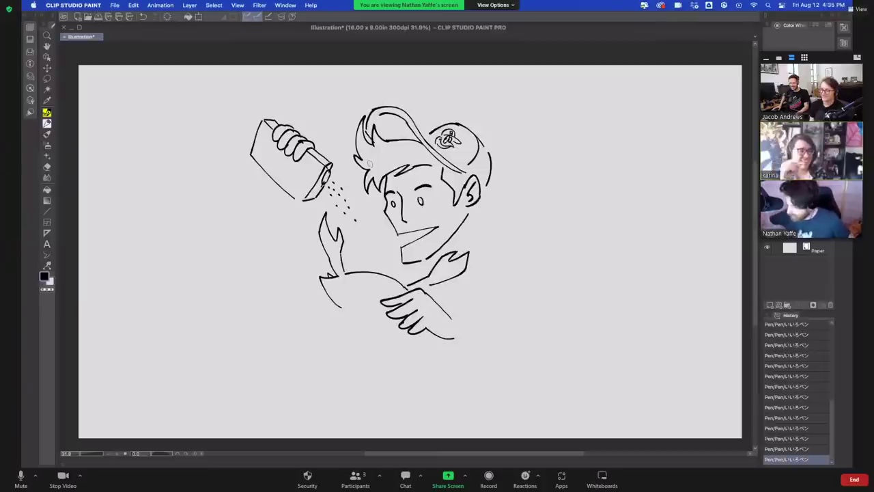
Letter "OLD BAY" between band lines on the seasoning box and extend the trail of dots falling towards the crab.
mouse_move(307, 161)
mouse_down()
mouse_move(312, 166)
mouse_move(300, 171)
mouse_move(300, 160)
mouse_move(291, 194)
mouse_move(298, 171)
mouse_move(321, 167)
mouse_move(298, 158)
mouse_up()
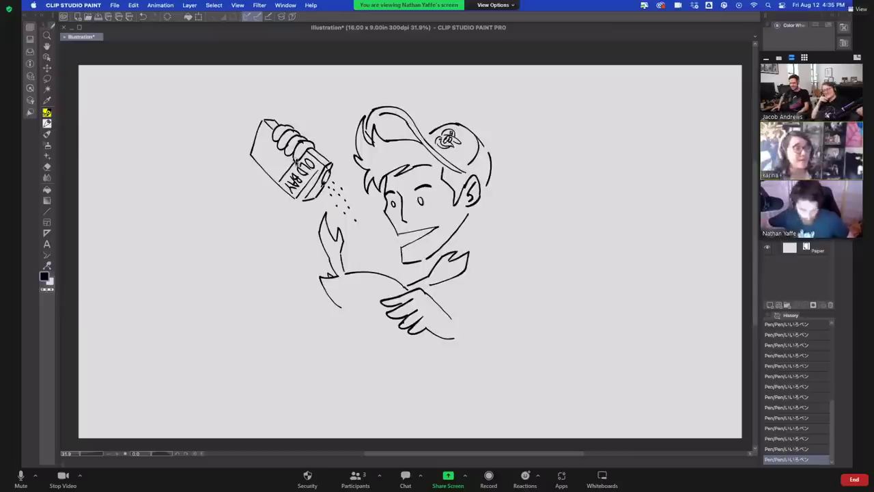
key(super+z)
drag(278, 182, 292, 160)
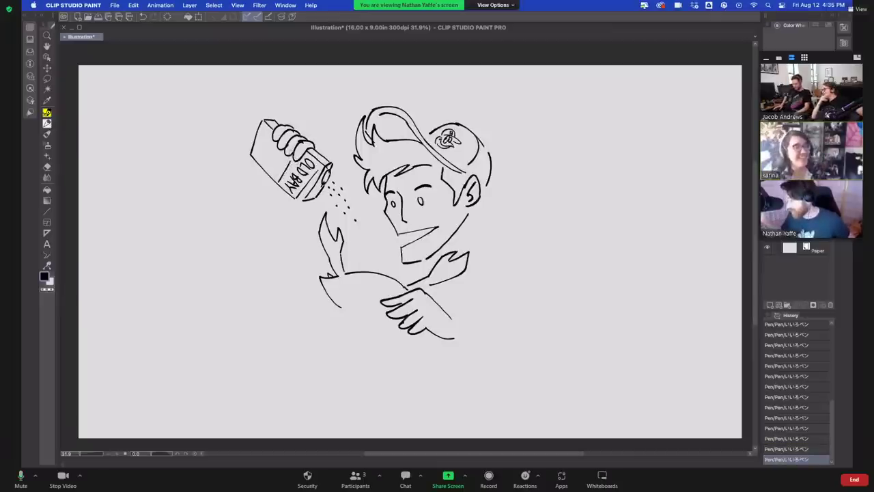
click(363, 233)
click(355, 232)
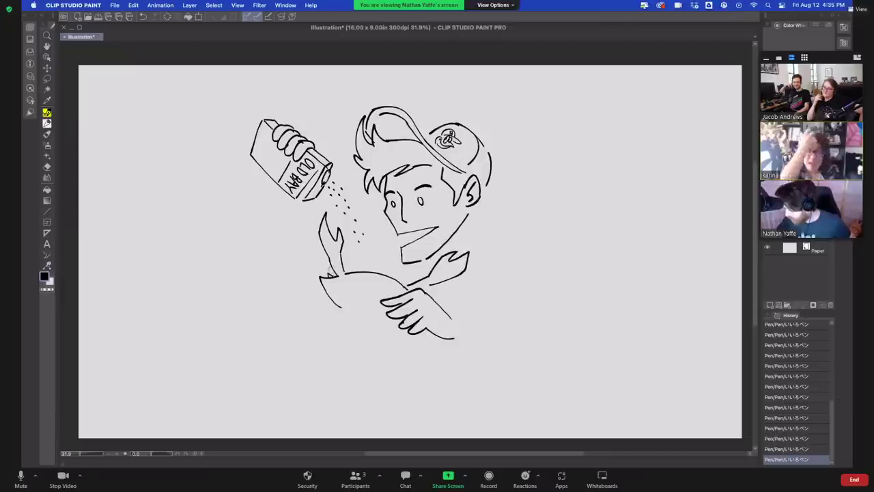
Draw curved legs on the crab's left side and the underside of its shell up to the gripping fingers.
drag(328, 287, 305, 296)
key(super+z)
mouse_move(306, 298)
mouse_down()
mouse_move(330, 297)
mouse_move(320, 313)
mouse_move(336, 301)
mouse_move(392, 322)
mouse_up()
key(ctrl+z)
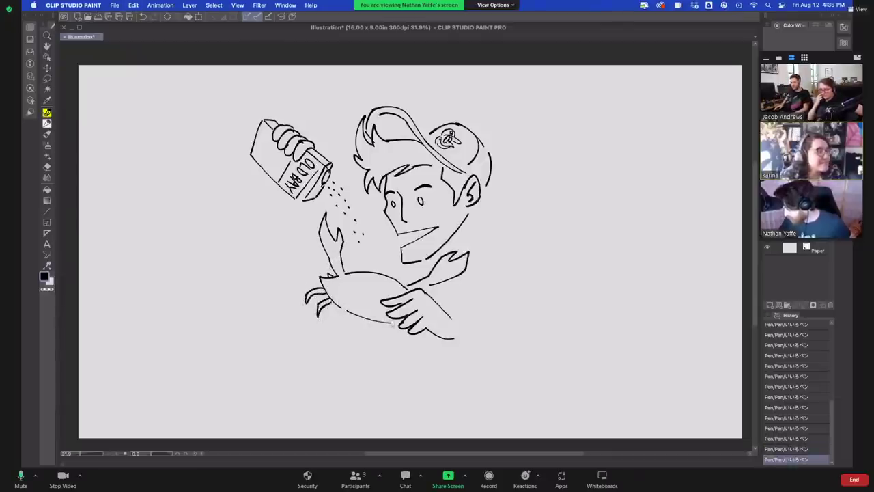
key(ctrl+z)
drag(343, 308, 387, 319)
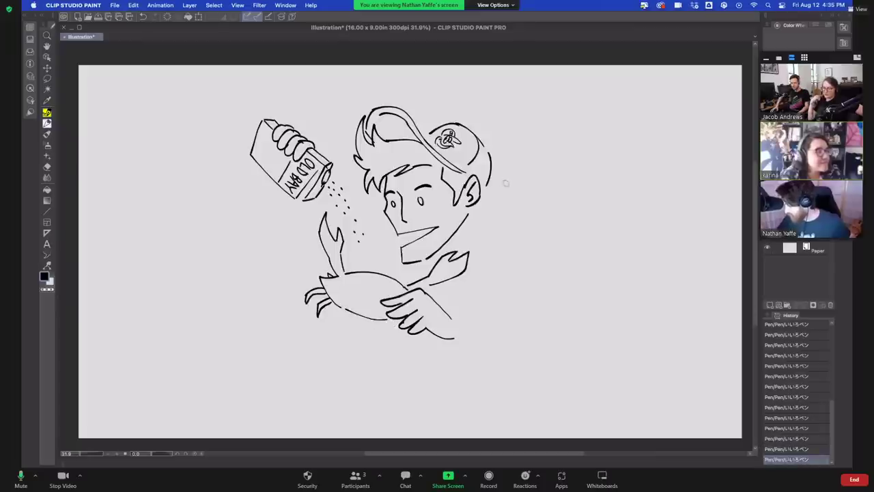
Draw the back of the neck below the ear and the forearm's two edges extending from the gripping hand.
drag(473, 210, 478, 247)
key(ctrl+z)
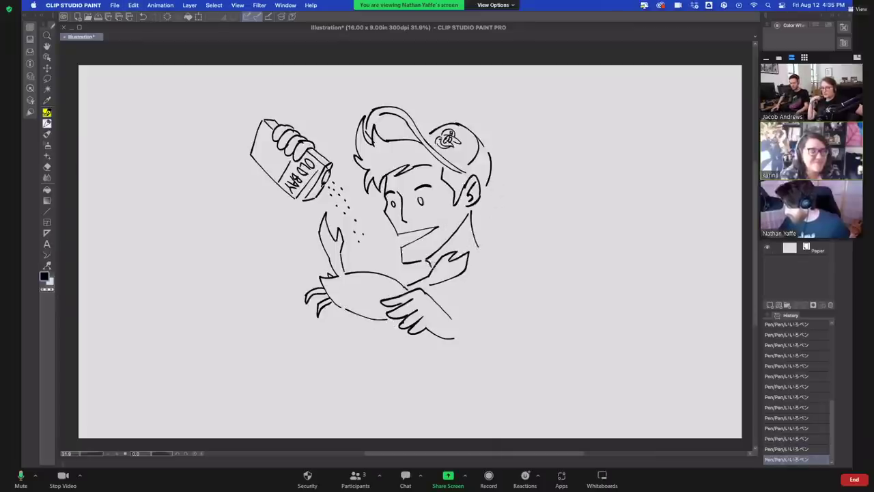
mouse_move(459, 338)
mouse_down()
mouse_move(496, 358)
mouse_move(513, 340)
mouse_up()
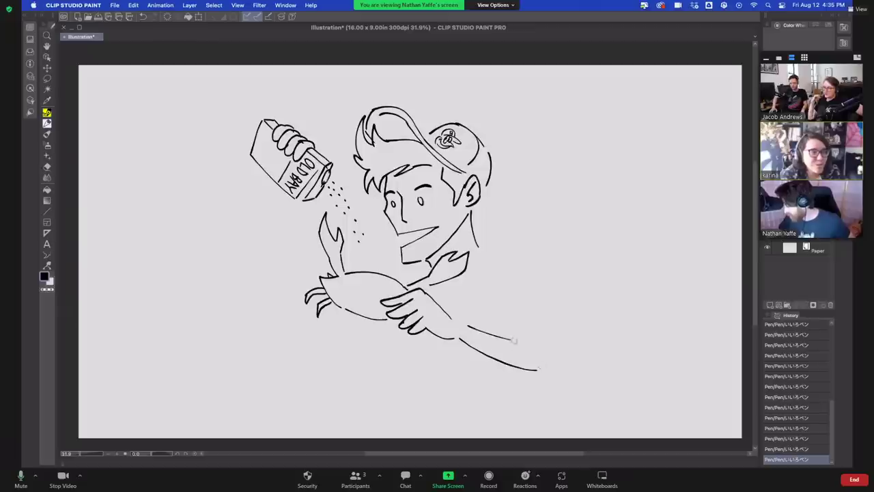
key(ctrl+z)
mouse_move(451, 318)
mouse_down()
mouse_move(515, 338)
mouse_move(503, 306)
mouse_up()
key(ctrl+z)
Draw the arm crease and curved sleeve hem above the forearm, then undo the first shoulder line and sketch the collar edge.
mouse_move(514, 337)
mouse_down()
mouse_move(507, 315)
mouse_move(546, 315)
mouse_up()
drag(480, 254, 521, 259)
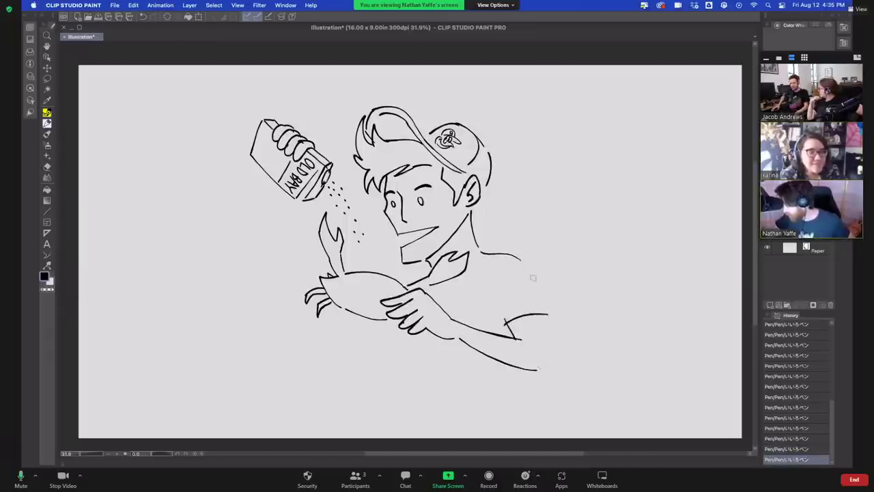
key(super+z)
drag(469, 269, 488, 246)
key(super+z)
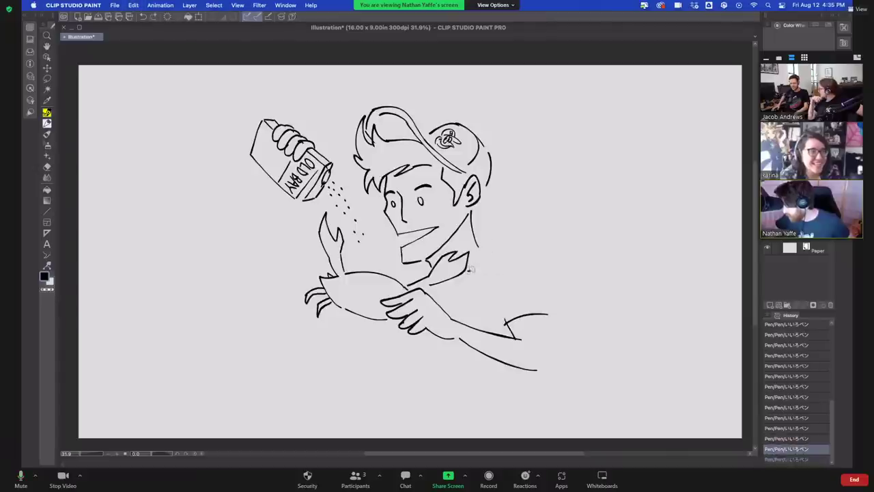
Draw the shirt's inner sleeve line, neckline and rounded shoulder, continuing down the outer sleeve to the upper arm.
drag(485, 277, 502, 325)
drag(488, 258, 545, 280)
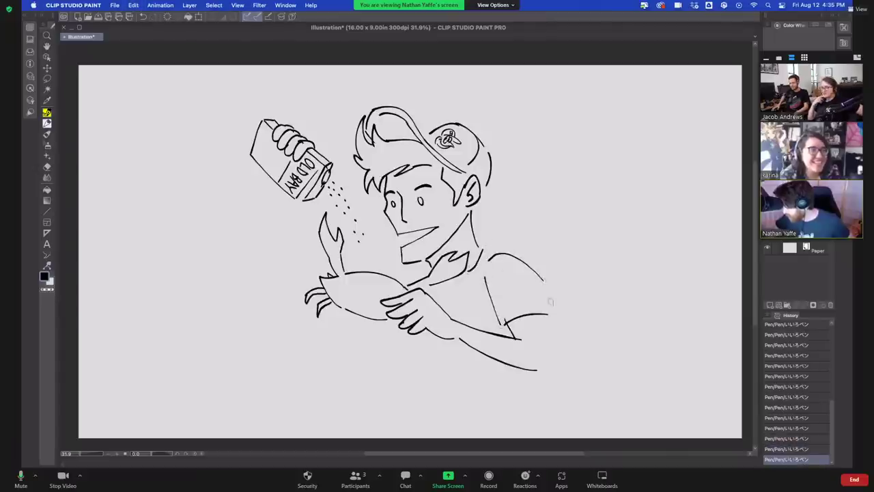
drag(478, 244, 503, 250)
mouse_move(545, 286)
mouse_down()
mouse_move(564, 321)
mouse_move(551, 324)
mouse_move(559, 356)
mouse_up()
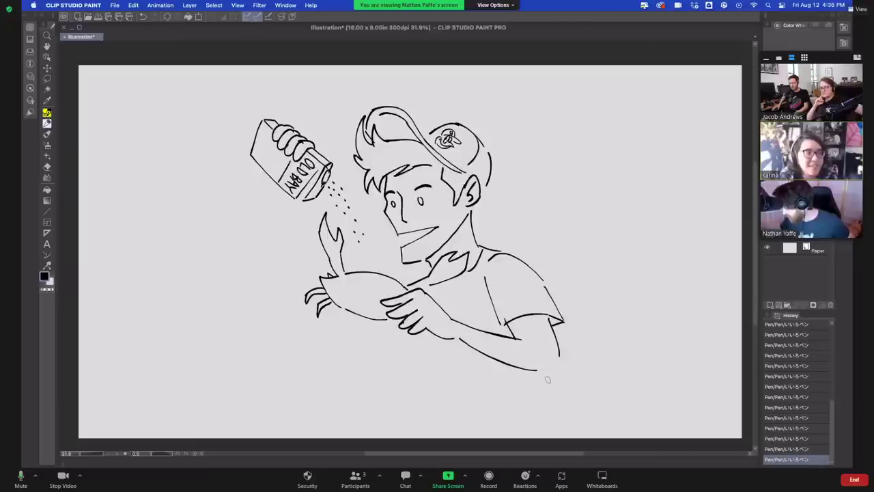
Add a small leg beneath the crab's shell and draw the raised arm from the Old Bay can to its sleeve cuff.
mouse_move(388, 320)
mouse_down()
mouse_move(389, 338)
mouse_move(394, 321)
mouse_up()
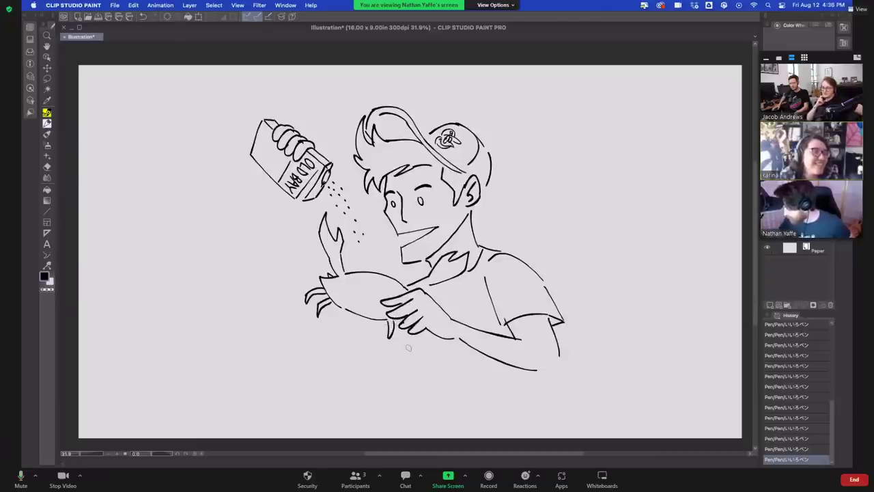
mouse_move(282, 194)
mouse_down()
mouse_move(290, 266)
mouse_move(312, 277)
mouse_up()
key(super+z)
mouse_move(303, 205)
mouse_down()
mouse_move(325, 253)
mouse_move(371, 265)
mouse_move(350, 251)
mouse_move(400, 255)
mouse_move(373, 260)
mouse_up()
key(super+z)
key(super+z)
mouse_move(358, 250)
mouse_down()
mouse_move(362, 269)
mouse_move(362, 256)
mouse_up()
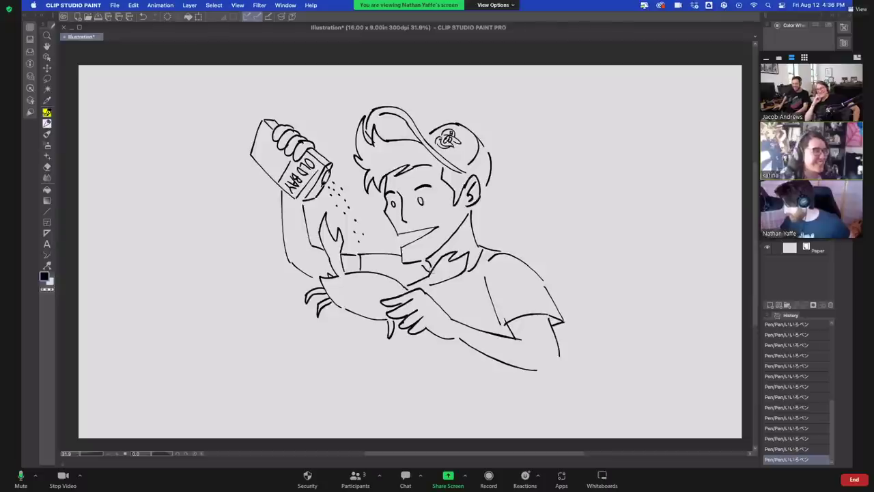
Draw the shirt's torso sides and curved bottom hem, and close the elbow of the crab-holding arm.
drag(378, 324, 388, 390)
key(super+z)
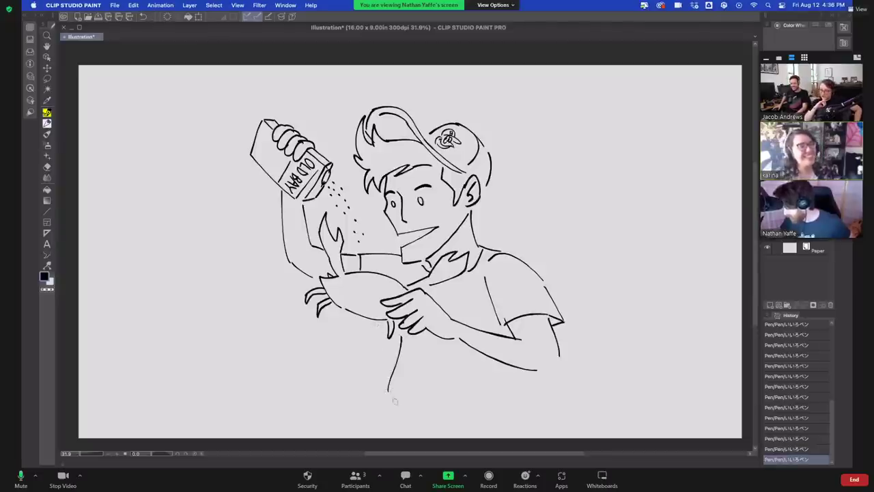
key(super+z)
mouse_move(403, 340)
mouse_down()
mouse_move(387, 404)
mouse_move(490, 424)
mouse_up()
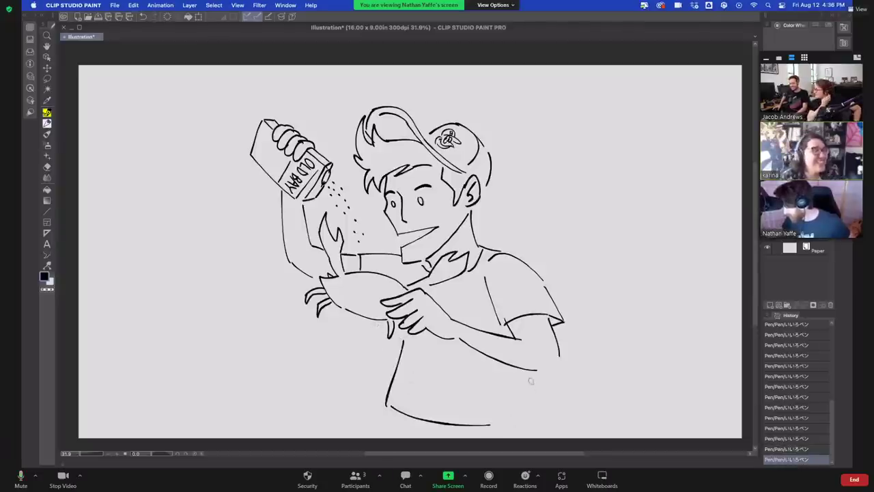
mouse_move(534, 378)
mouse_down()
mouse_move(538, 418)
mouse_move(559, 363)
mouse_up()
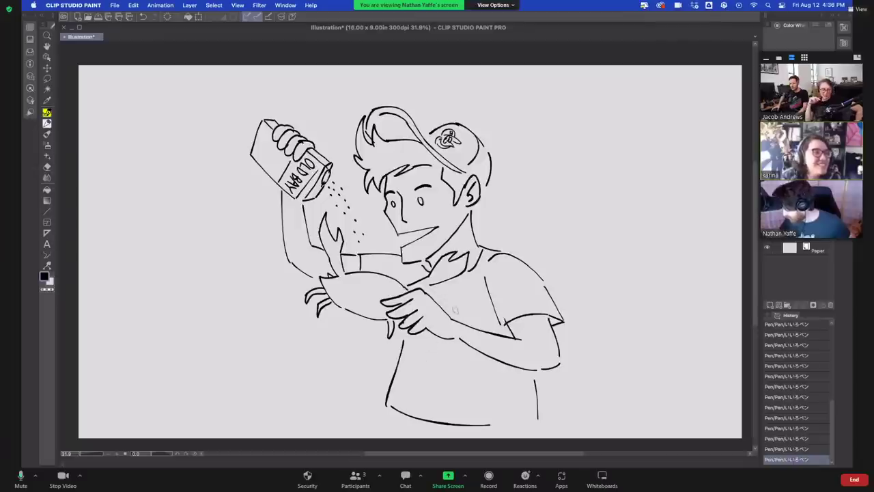
Draw a cartoon turtle mascot on the shirt front, with its head, shell, arm and feet showing around the forearm.
mouse_move(455, 308)
mouse_down()
mouse_move(483, 315)
mouse_move(461, 308)
mouse_move(457, 301)
mouse_move(472, 312)
mouse_move(471, 297)
mouse_move(454, 311)
mouse_move(464, 304)
mouse_up()
key(super+z)
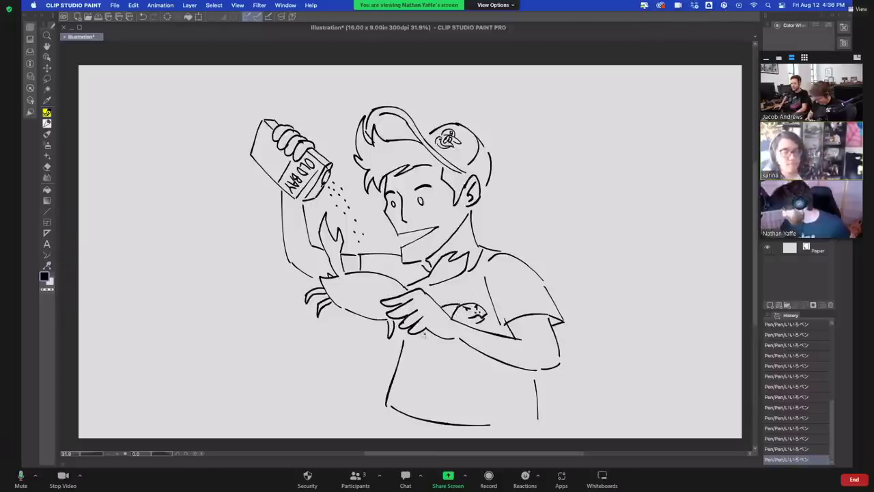
mouse_move(424, 335)
mouse_down()
mouse_move(429, 388)
mouse_move(421, 363)
mouse_move(428, 372)
mouse_move(448, 353)
mouse_up()
key(super+z)
key(super+z)
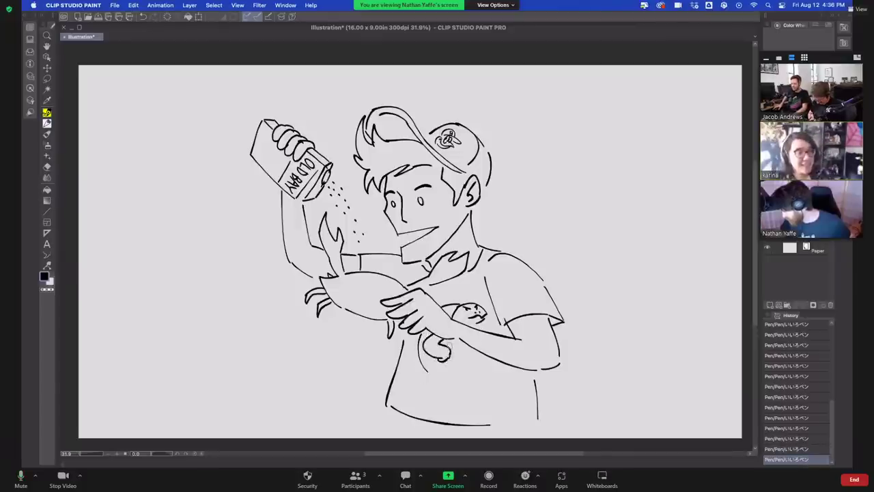
mouse_move(481, 323)
mouse_down()
mouse_move(437, 389)
mouse_move(458, 376)
mouse_move(453, 357)
mouse_move(451, 387)
mouse_move(452, 364)
mouse_move(461, 374)
mouse_move(488, 359)
mouse_move(487, 338)
mouse_move(466, 358)
mouse_move(454, 356)
mouse_move(454, 343)
mouse_move(469, 342)
mouse_move(484, 383)
mouse_move(494, 381)
mouse_move(493, 334)
mouse_up()
key(super+z)
key(super+z)
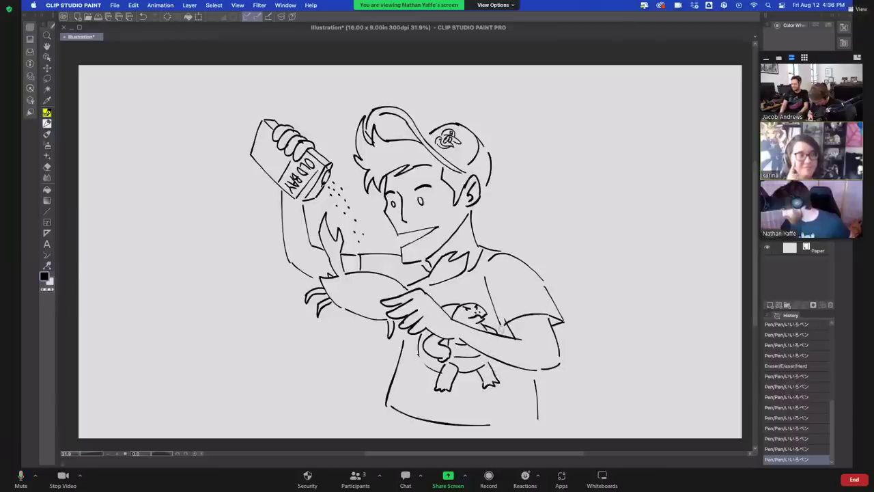
drag(448, 313, 459, 304)
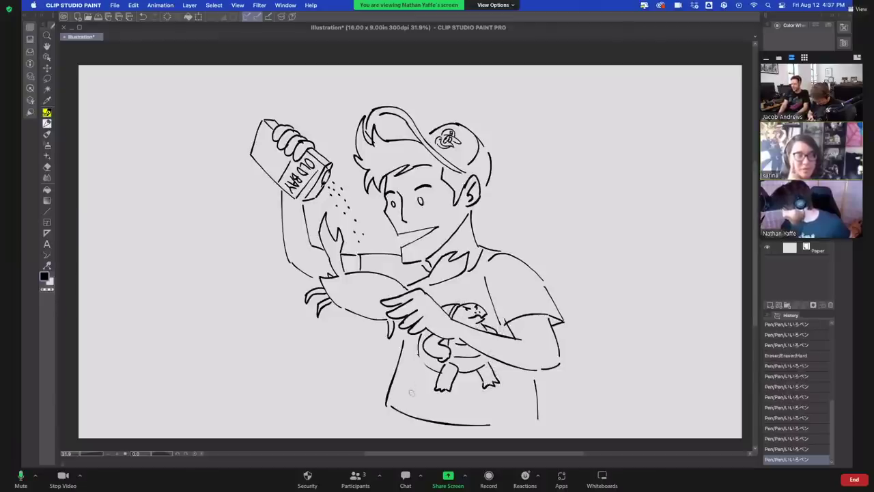
Letter TERPS across the lower shirt front, with the letters split around the turtle's foot.
mouse_move(407, 380)
mouse_down()
mouse_move(418, 379)
mouse_move(413, 395)
mouse_up()
mouse_move(420, 379)
mouse_down()
mouse_move(427, 394)
mouse_move(427, 379)
mouse_move(456, 400)
mouse_up()
drag(457, 388, 468, 400)
mouse_move(475, 389)
mouse_down()
mouse_move(476, 402)
mouse_move(483, 393)
mouse_move(499, 399)
mouse_up()
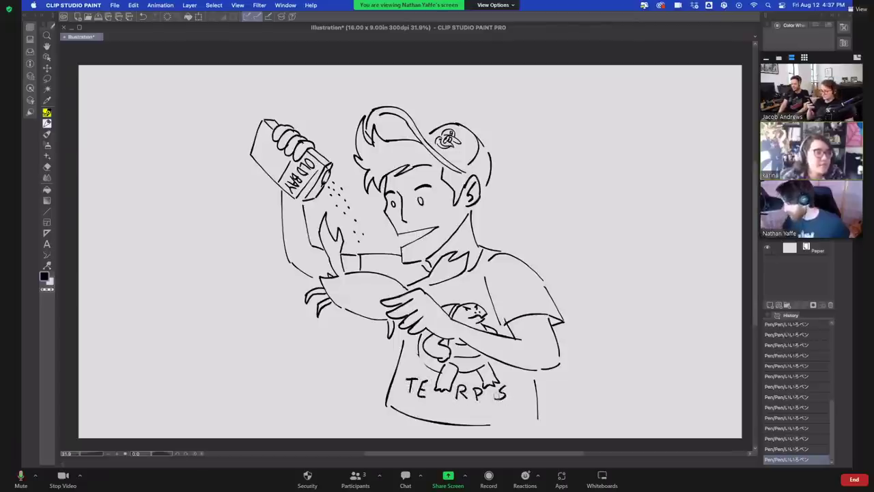
mouse_move(483, 282)
mouse_down()
mouse_move(511, 331)
mouse_move(508, 312)
mouse_up()
key(super+z)
key(super+z)
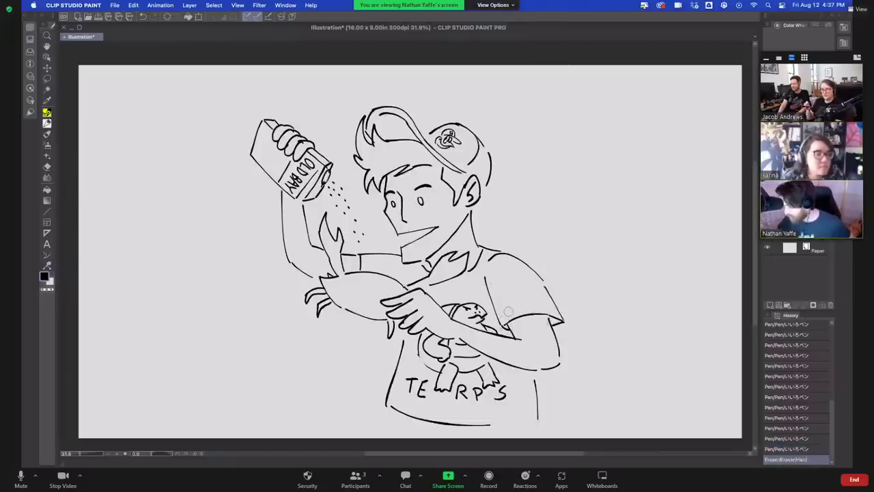
key(super+z)
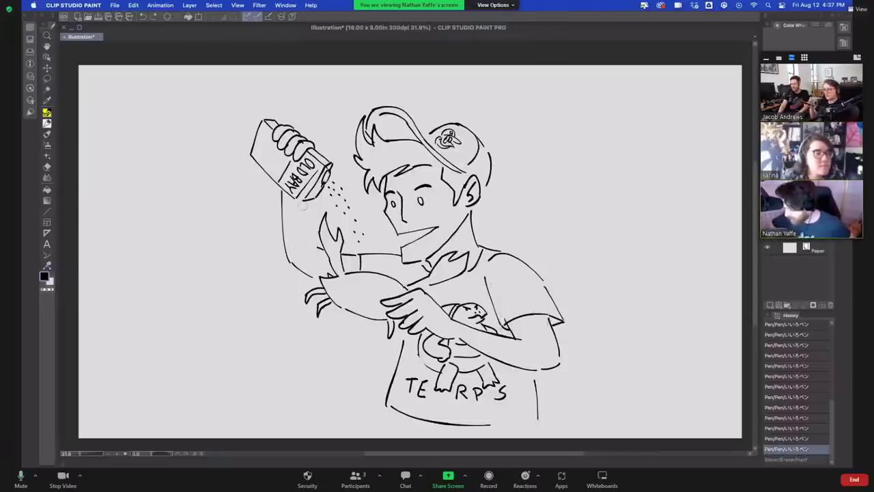
Erase the raised arm below the Old Bay can and redraw it slimmer, with a sleeve cuff near the chin.
mouse_move(290, 218)
mouse_down()
mouse_move(281, 195)
mouse_move(284, 251)
mouse_move(298, 274)
mouse_move(280, 192)
mouse_move(316, 276)
mouse_up()
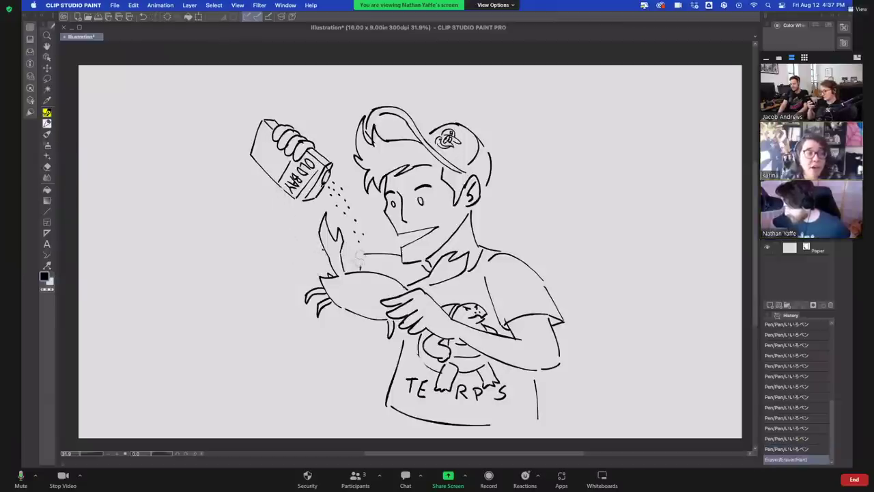
mouse_move(381, 252)
mouse_down()
mouse_move(402, 250)
mouse_move(384, 263)
mouse_up()
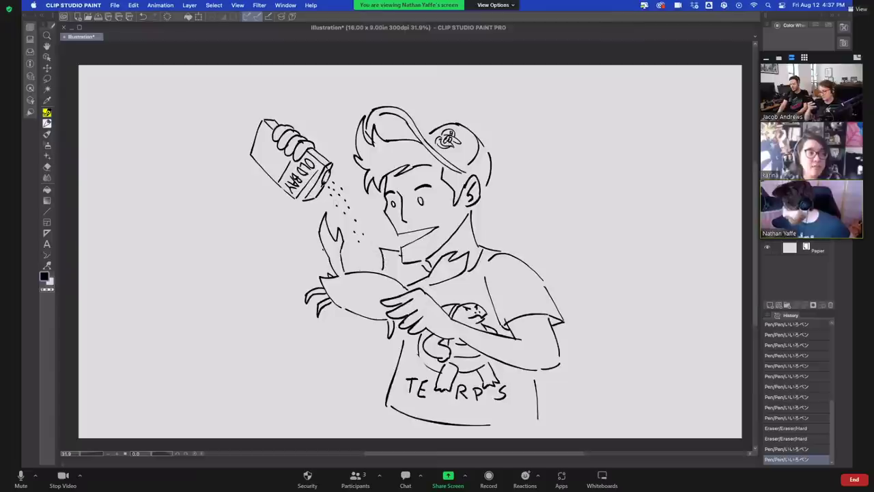
drag(293, 199, 307, 255)
mouse_move(307, 254)
mouse_down()
mouse_move(326, 267)
mouse_move(373, 248)
mouse_up()
drag(314, 201, 321, 218)
key(super+z)
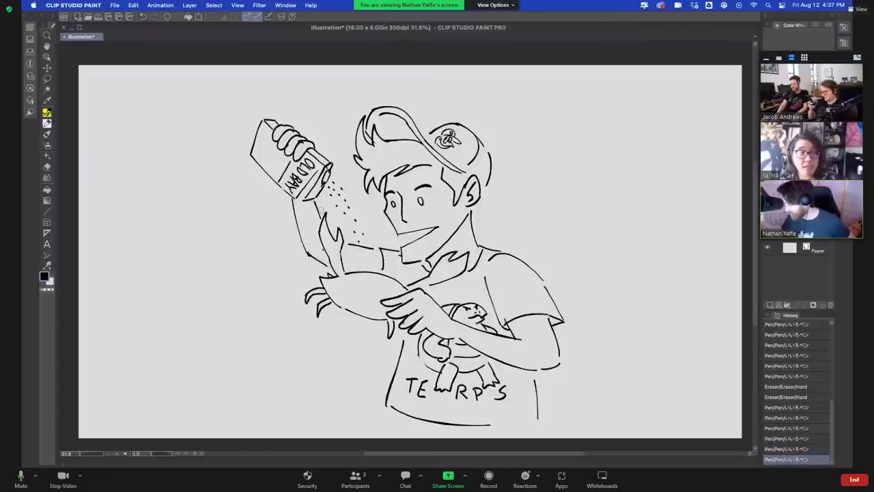
Shade the inside corner of the sleeve opening, then complete the shirt hem and draw the waist lines beneath it.
drag(549, 317, 561, 319)
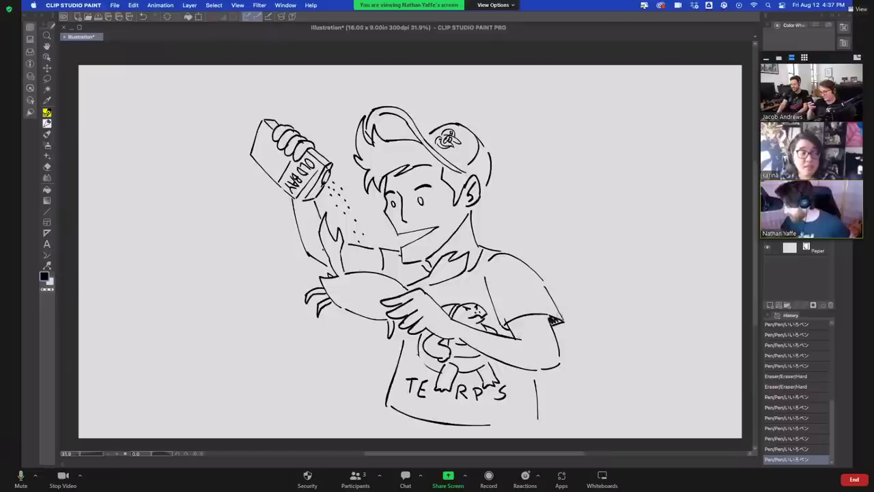
drag(394, 408, 394, 437)
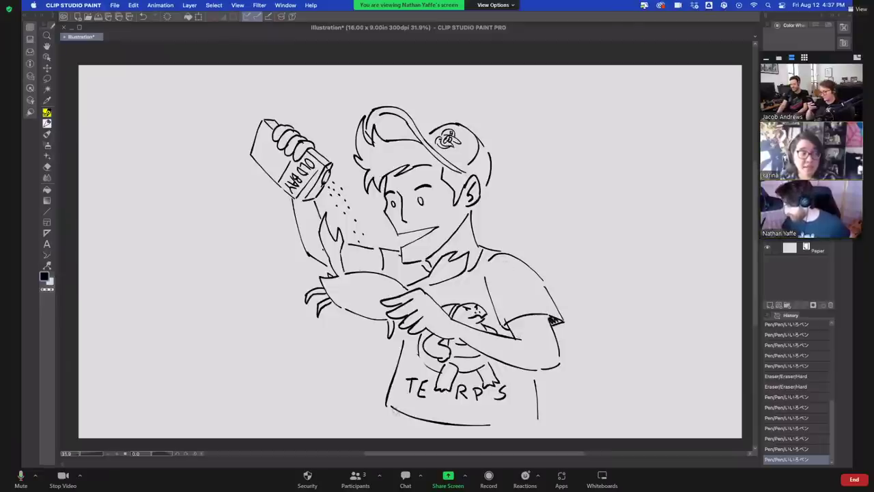
mouse_move(505, 424)
mouse_down()
mouse_move(539, 414)
mouse_move(537, 433)
mouse_up()
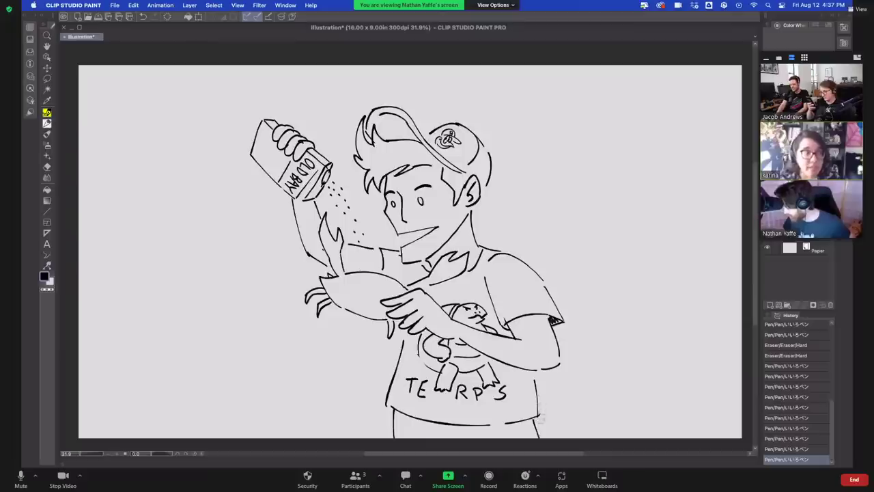
click(542, 416)
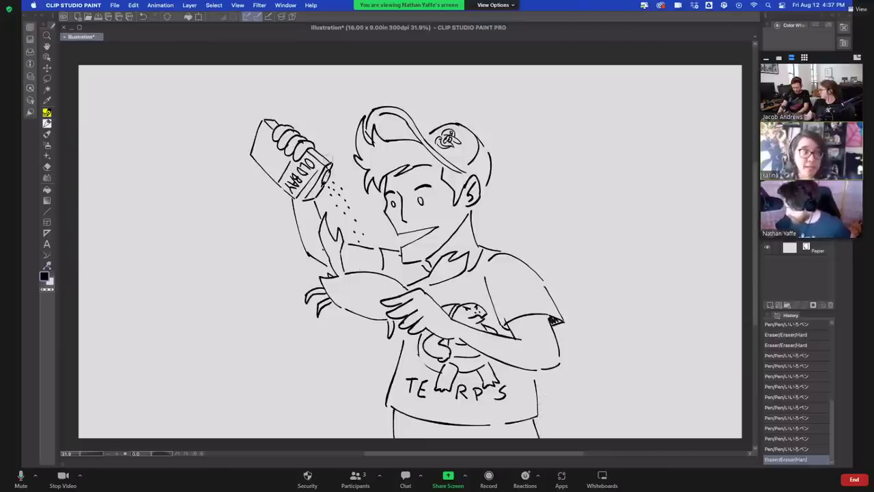
Try to dot small shaker holes inside the Old Bay can's existing opening.
click(325, 183)
click(326, 180)
click(327, 178)
click(327, 175)
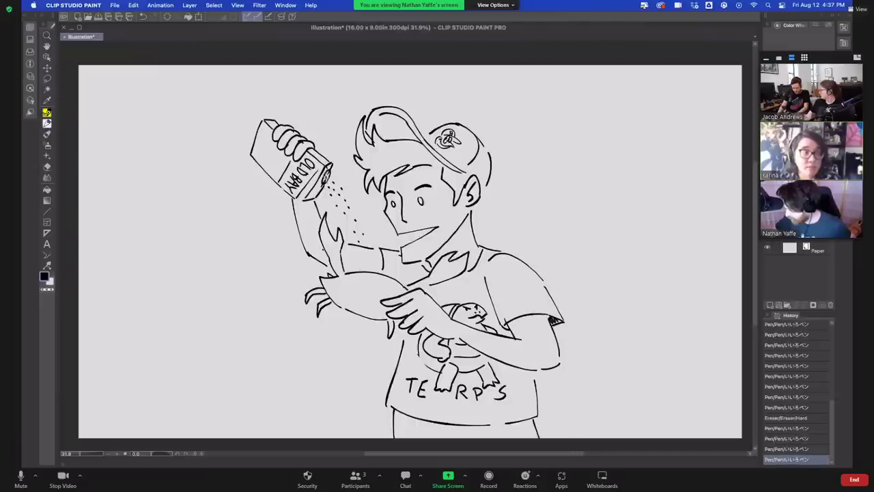
click(325, 179)
click(323, 180)
click(325, 178)
click(326, 174)
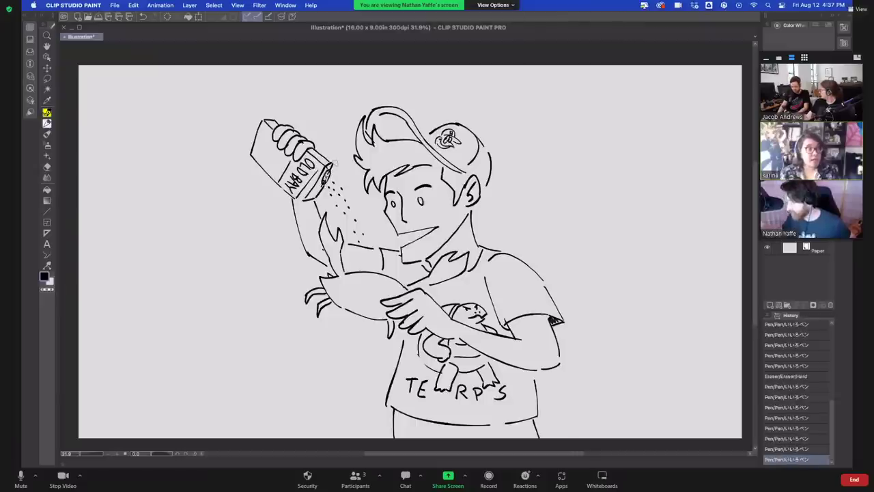
Erase the Old Bay can's opening and redraw it as a clean oval filled with small shaker holes.
drag(331, 169, 323, 184)
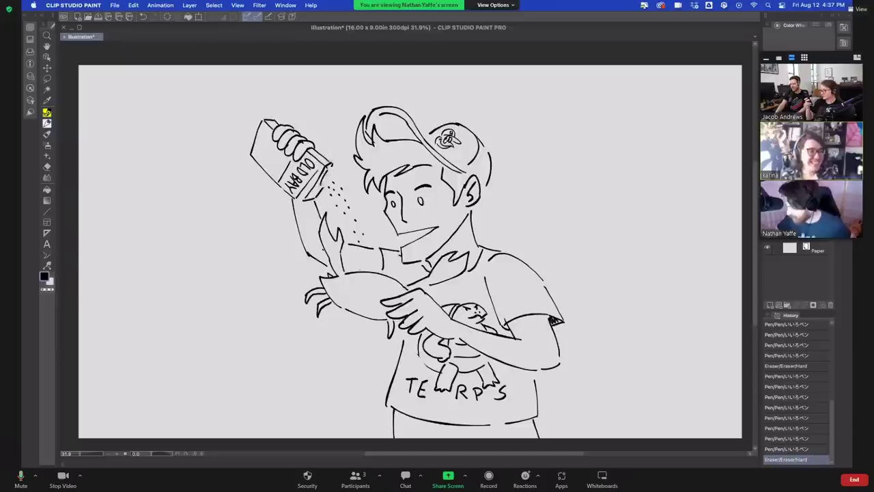
click(327, 172)
drag(330, 169, 325, 185)
key(super+z)
key(super+z)
click(326, 179)
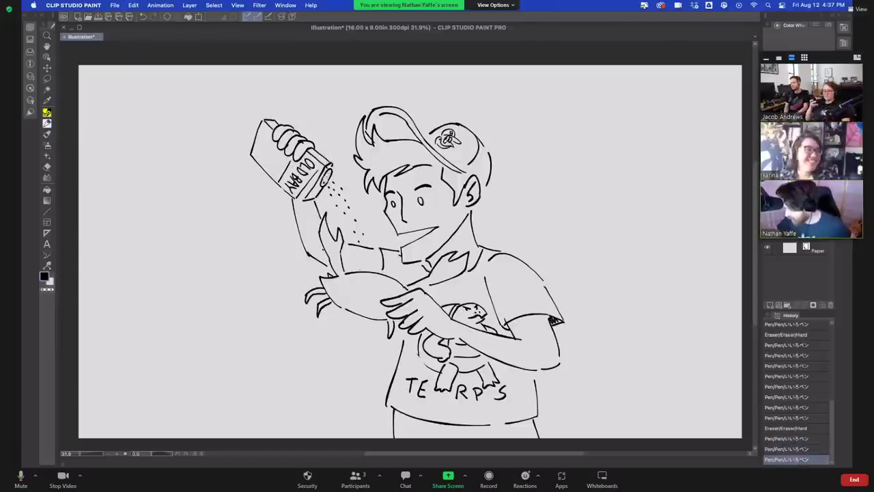
click(327, 177)
click(329, 178)
click(329, 176)
click(330, 178)
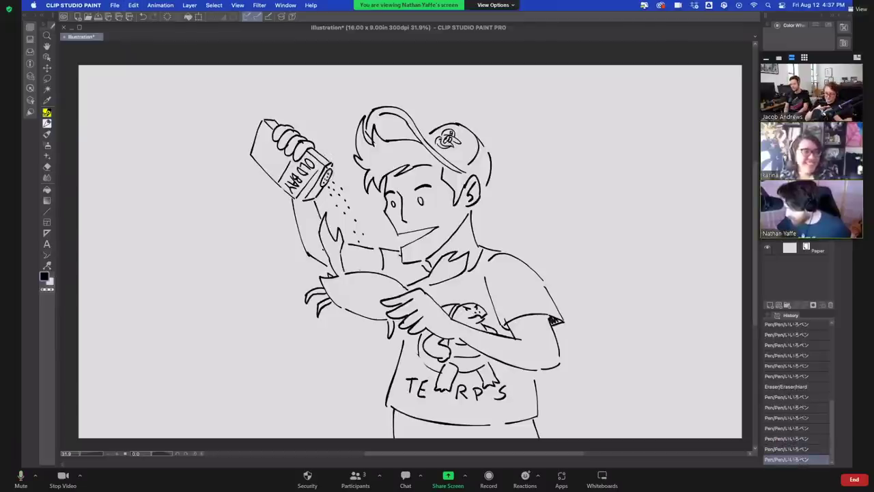
Add shading strokes to the can's side face, then clean up and redraw the edges around its pouring end.
mouse_move(260, 144)
mouse_down()
mouse_move(257, 154)
mouse_move(263, 130)
mouse_up()
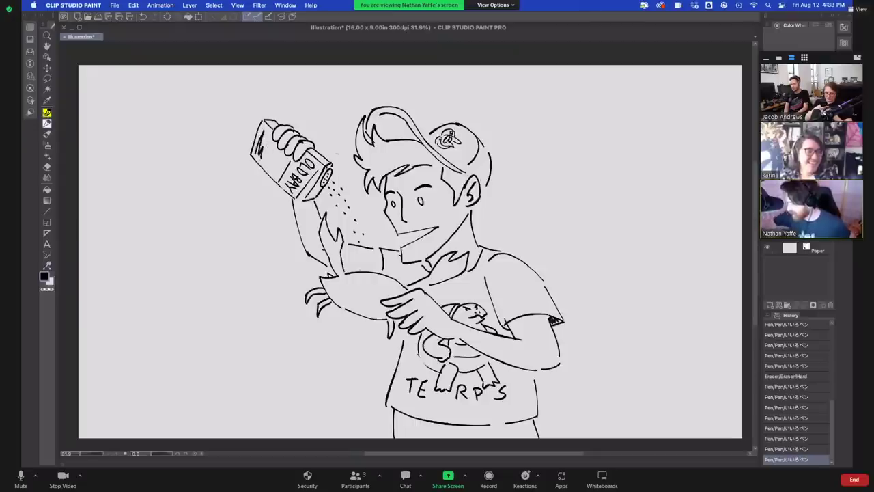
drag(297, 199, 316, 198)
key(super+z)
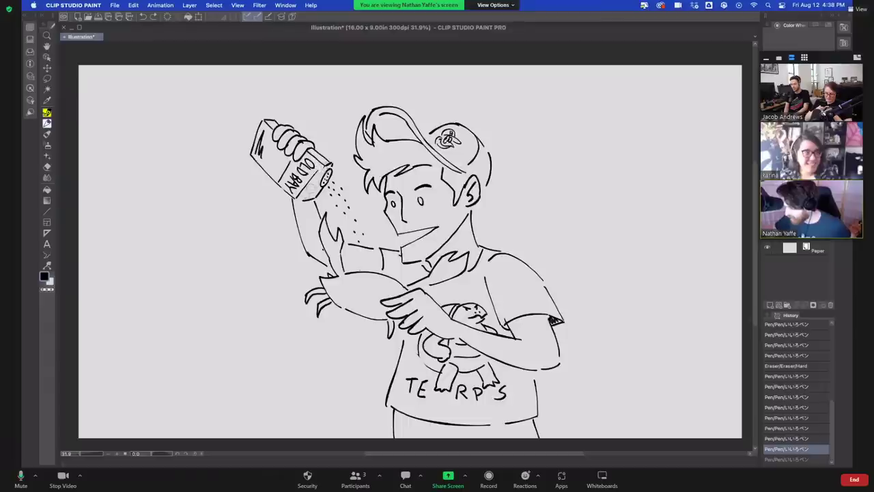
drag(316, 198, 304, 204)
drag(335, 161, 317, 174)
key(super+z)
drag(318, 179, 302, 201)
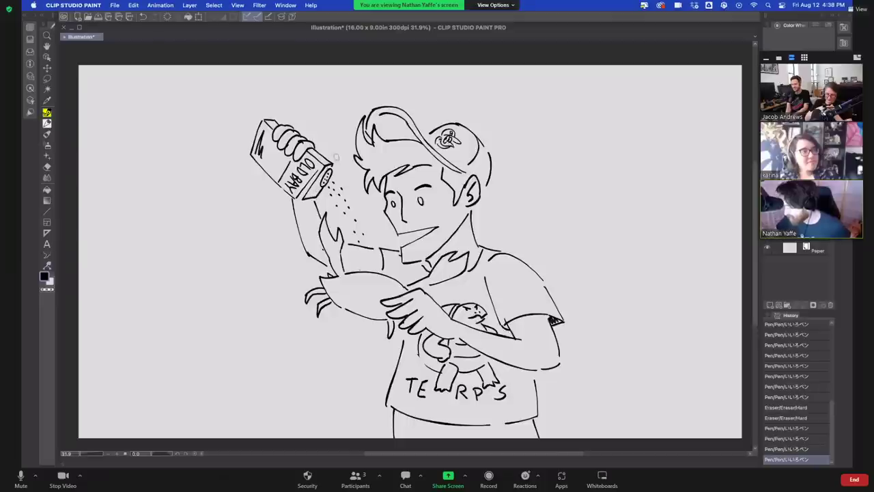
Rework the line at the can's lower front corner, undoing the unwanted strokes.
mouse_move(321, 193)
mouse_down()
mouse_move(289, 196)
mouse_move(315, 198)
mouse_up()
key(super+z)
key(super+z)
key(super+z)
key(super+z)
key(super+z)
key(super+z)
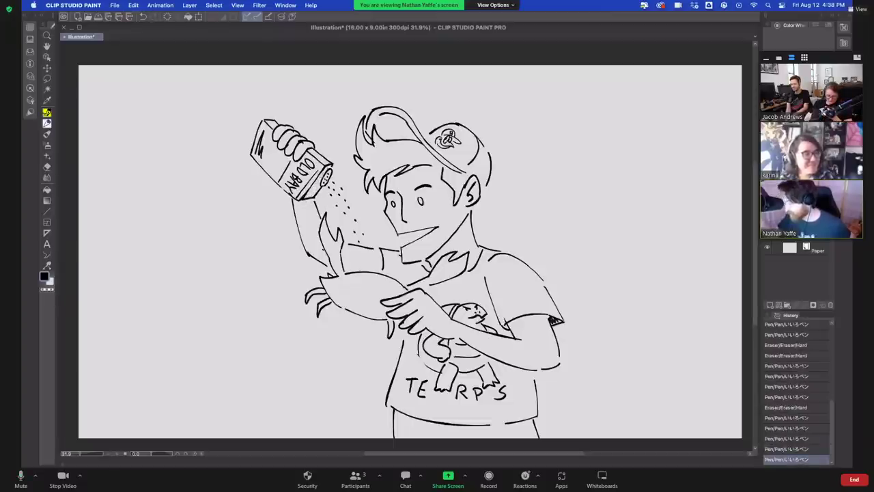
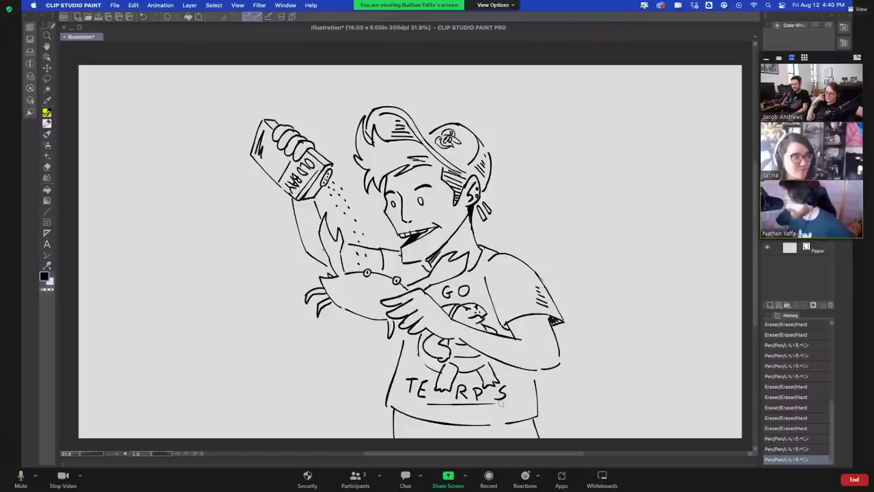
Try small touch-up strokes on the can's top corner, the hatched hair and the shirt's turtle, and undo them.
drag(268, 116, 271, 121)
key(super+z)
key(super+z)
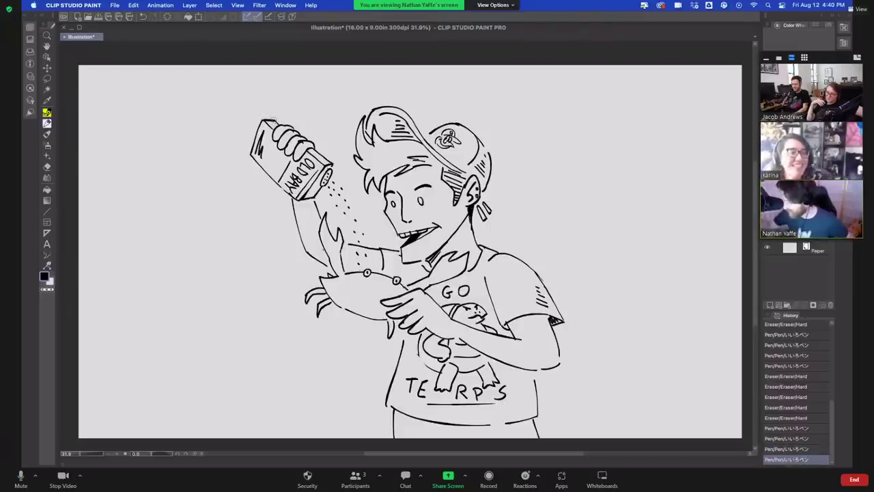
click(379, 131)
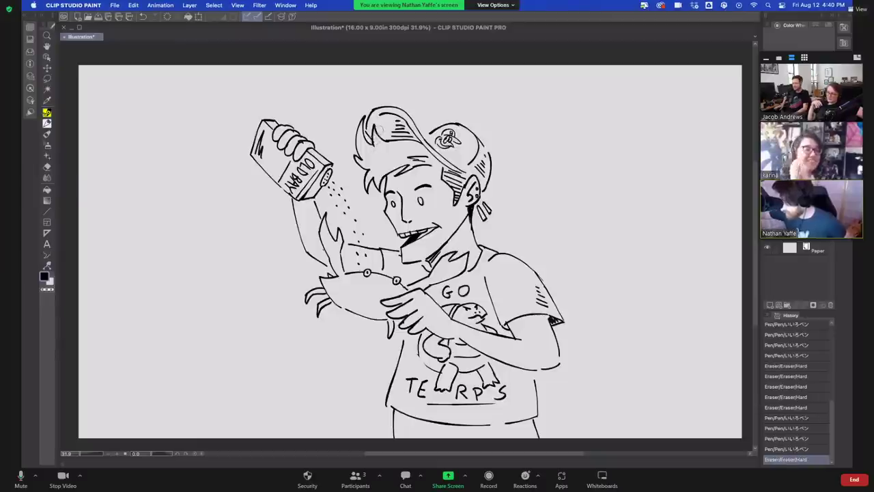
drag(406, 133, 414, 134)
key(super+z)
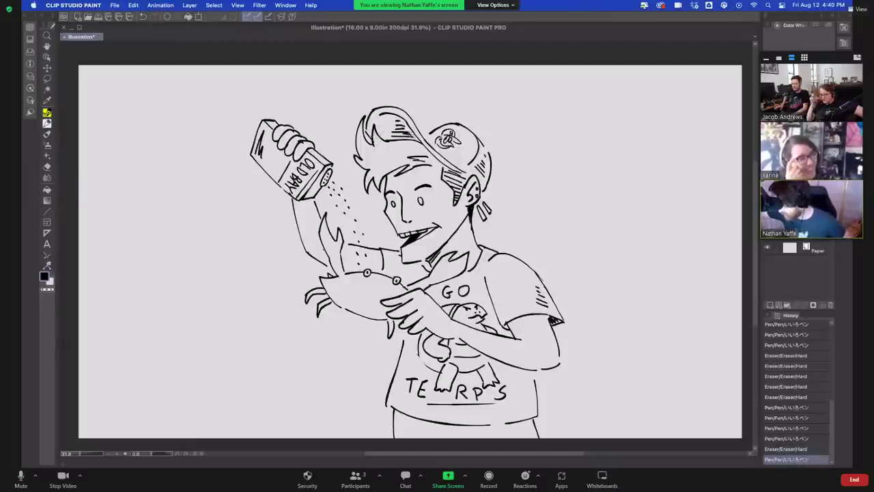
key(super+z)
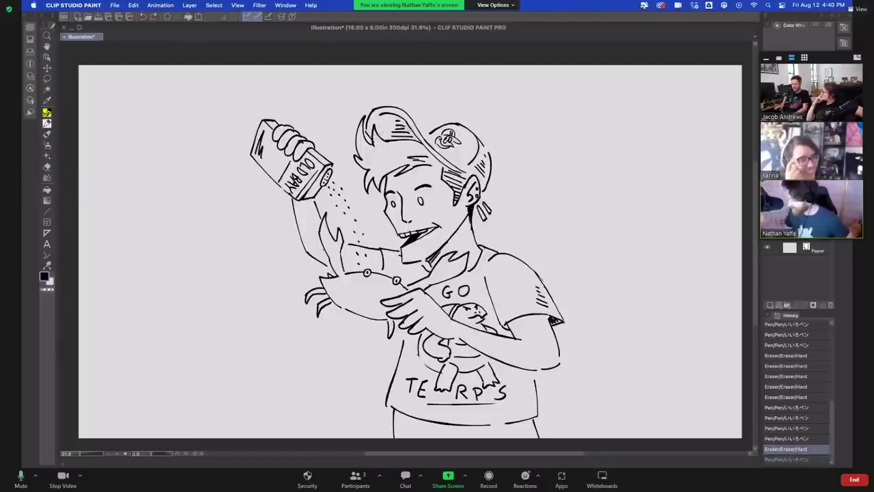
drag(419, 352, 444, 376)
key(super+z)
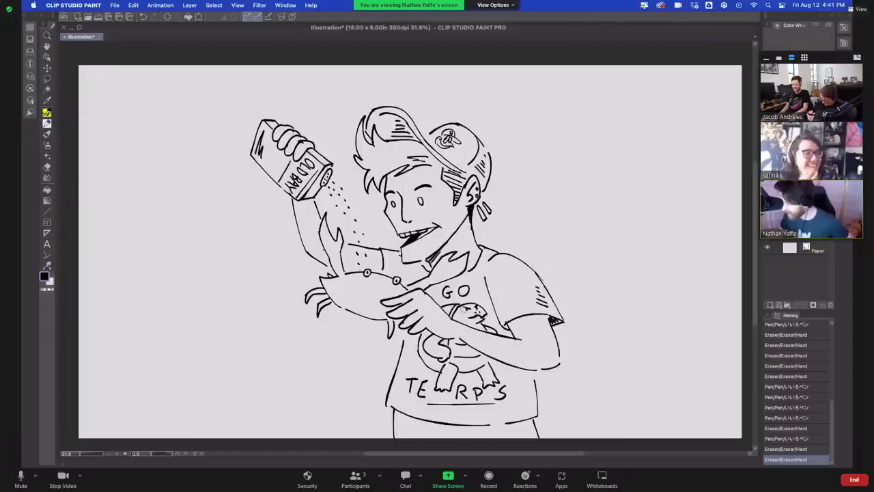
Draw a frowning mouth on the crab's shell below its two eyes.
mouse_move(378, 285)
mouse_down()
mouse_move(370, 285)
mouse_move(388, 291)
mouse_up()
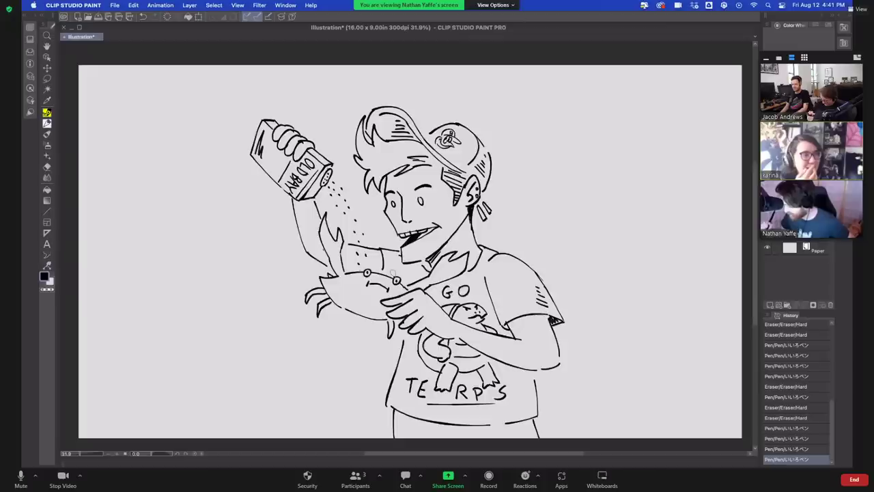
Clean up the line where the crab's raised claw meets its shell, and add more small legs beneath the shell.
click(332, 277)
click(331, 277)
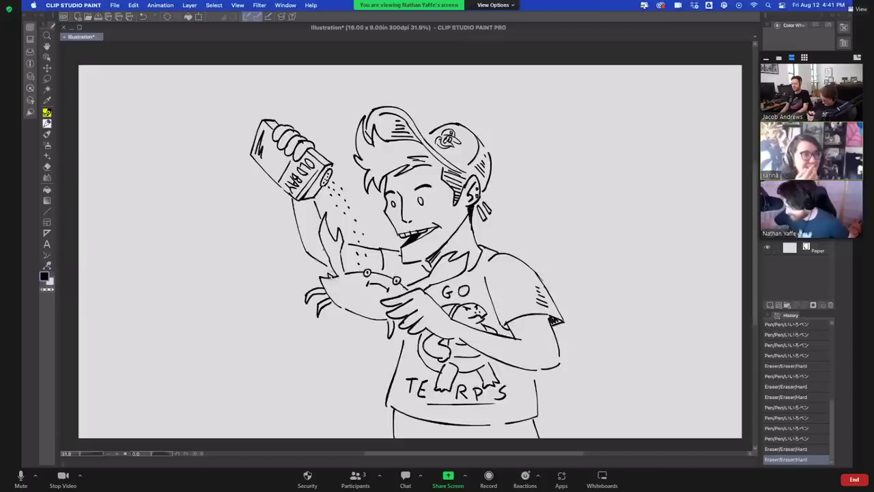
click(333, 277)
click(335, 277)
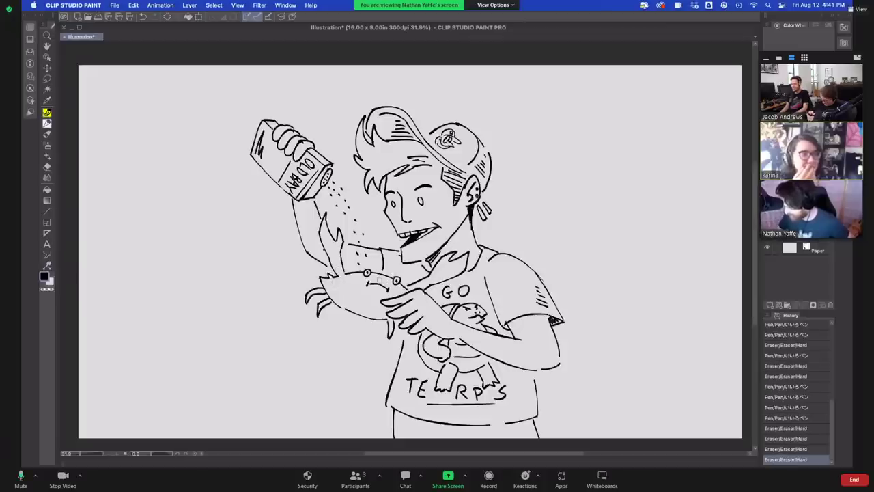
drag(403, 326, 400, 336)
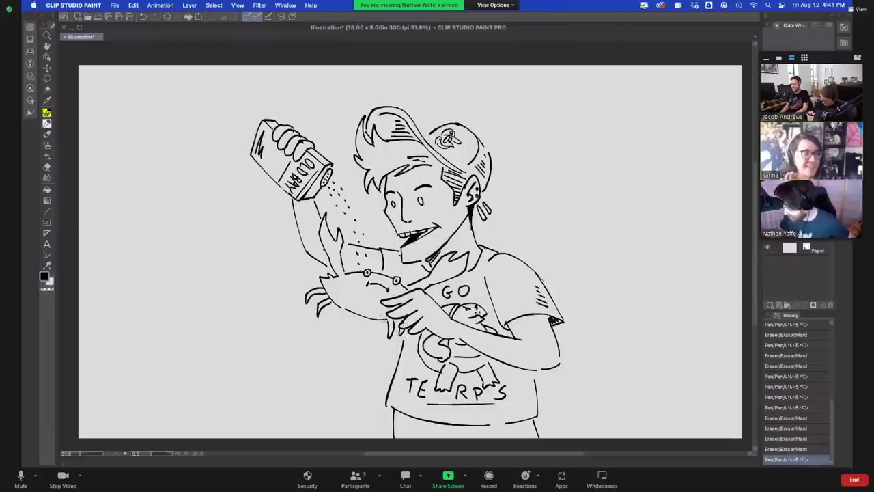
mouse_move(334, 303)
mouse_down()
mouse_move(336, 324)
mouse_move(375, 337)
mouse_up()
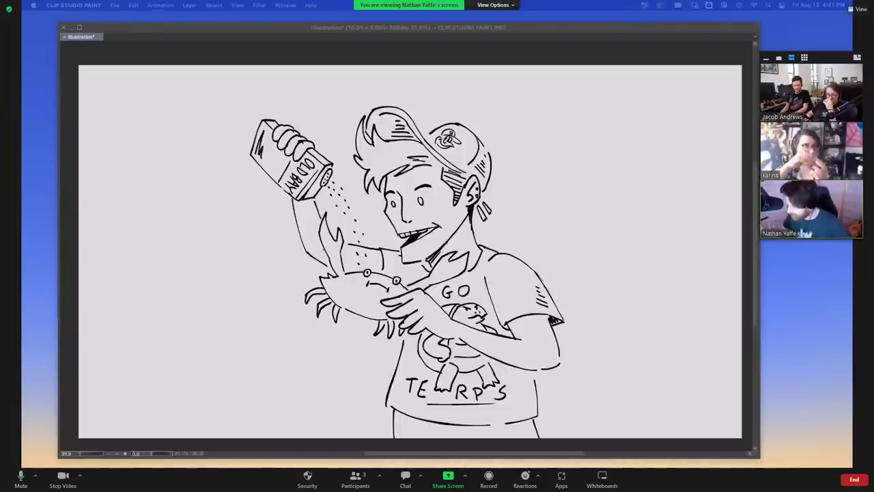
Add legs to the crab's outer side above the existing ones, undoing the first attempt and redrawing them.
click(320, 282)
drag(322, 282, 304, 281)
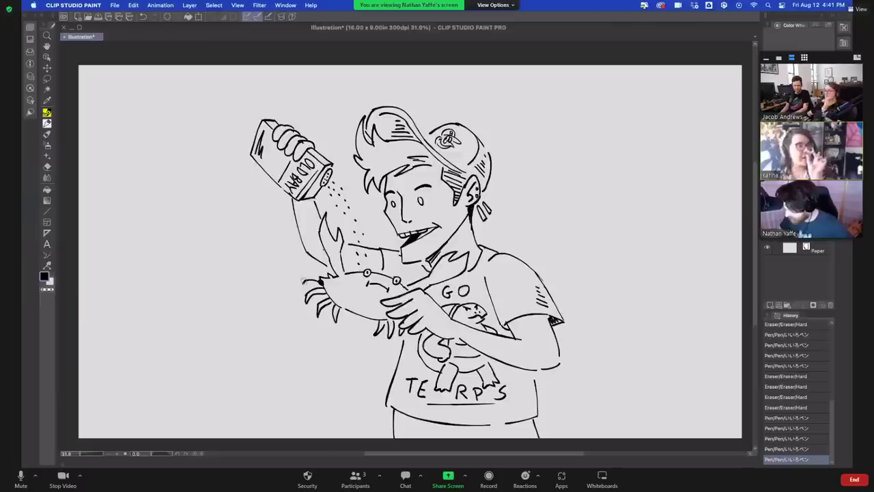
key(super+z)
key(super+z)
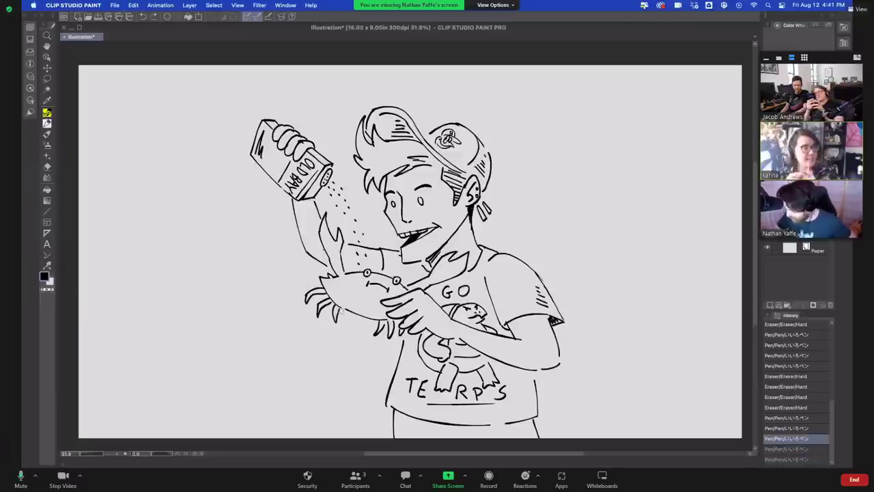
drag(321, 279, 315, 286)
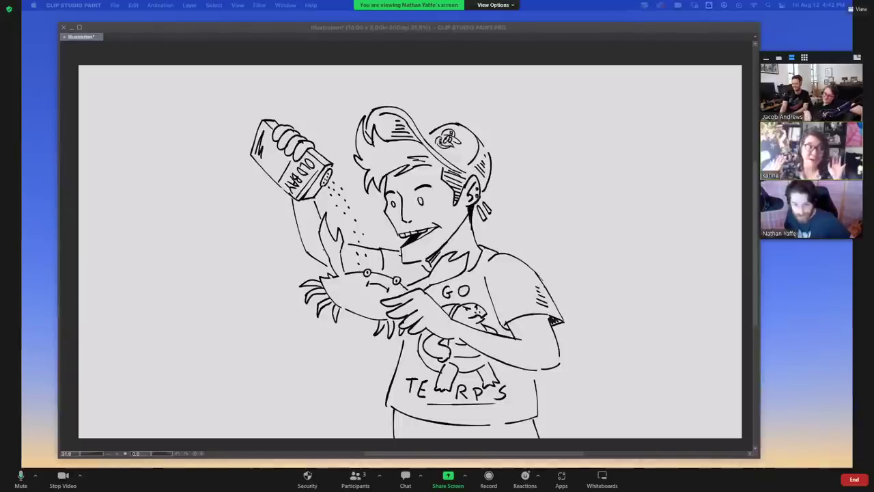
Move the whole drawing to the right half of the canvas and undo the stray pen mark in the empty area.
click(236, 163)
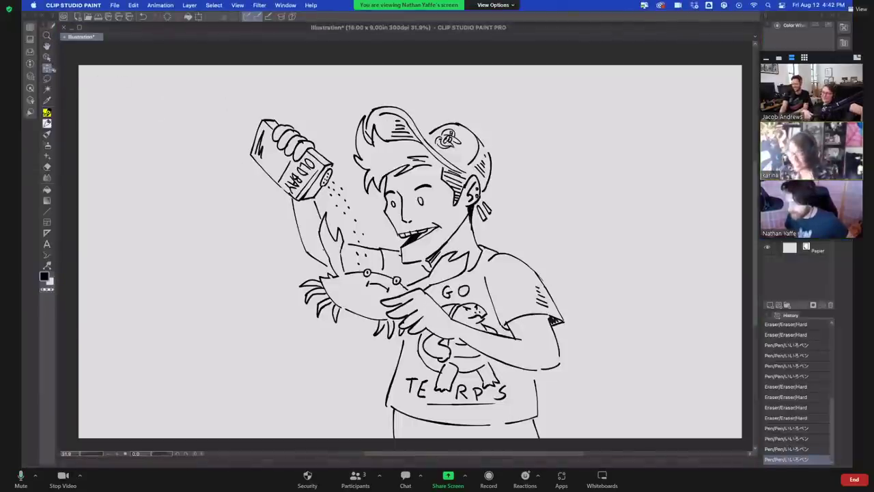
drag(442, 234, 517, 233)
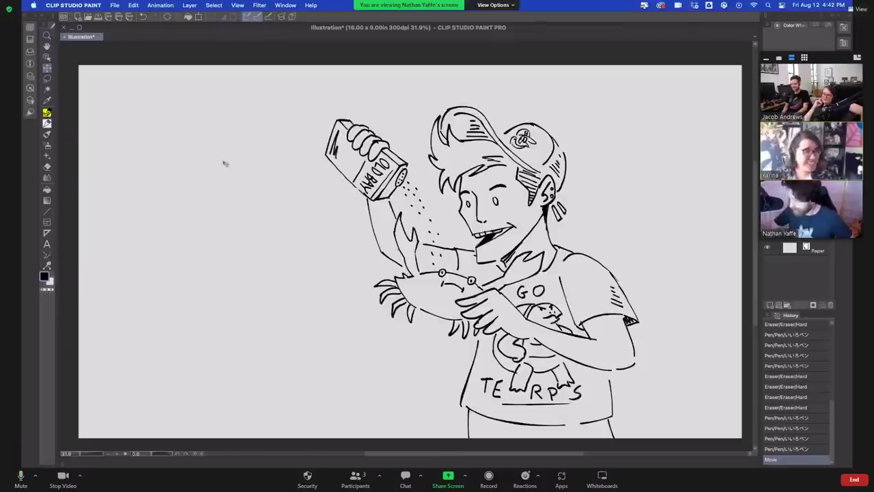
click(90, 110)
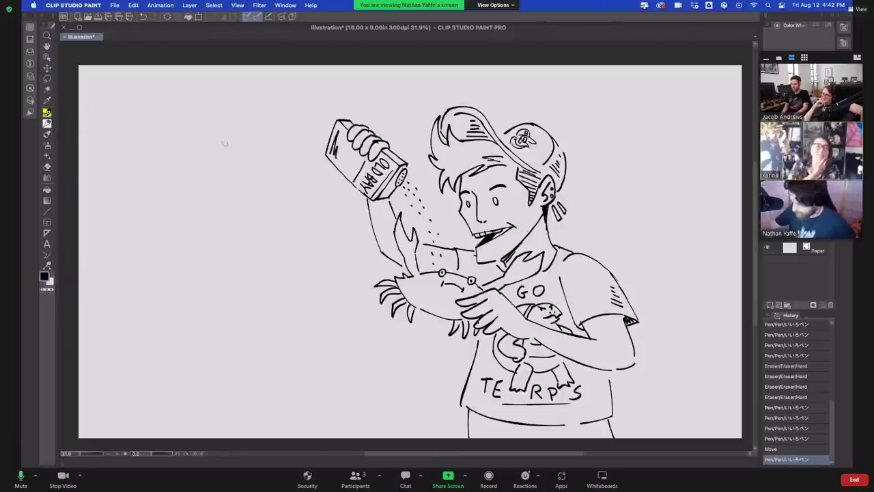
key(ctrl+z)
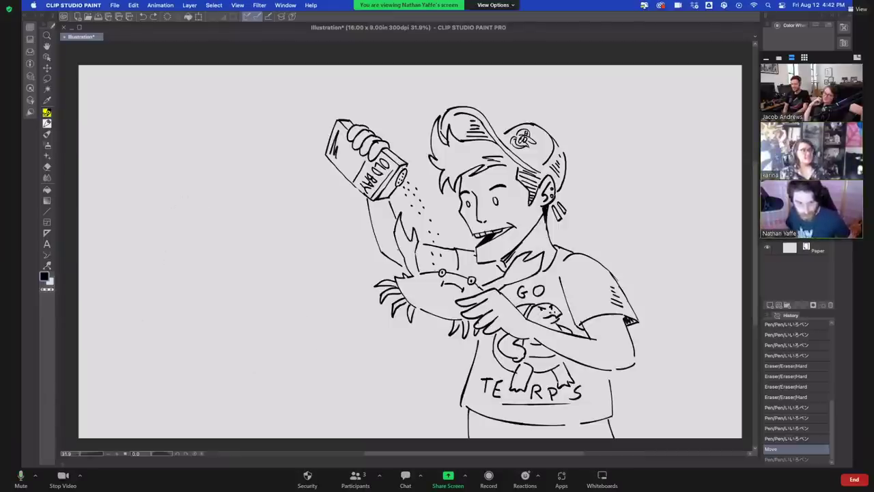
key(Tab)
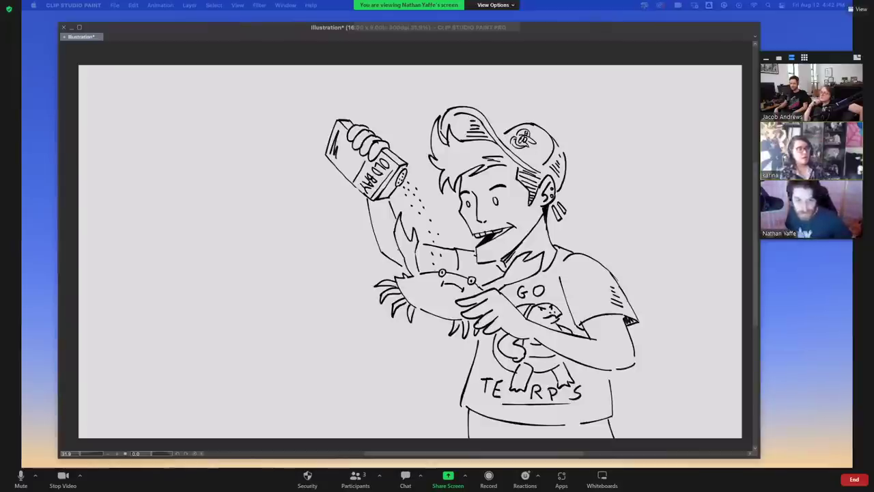
click(219, 172)
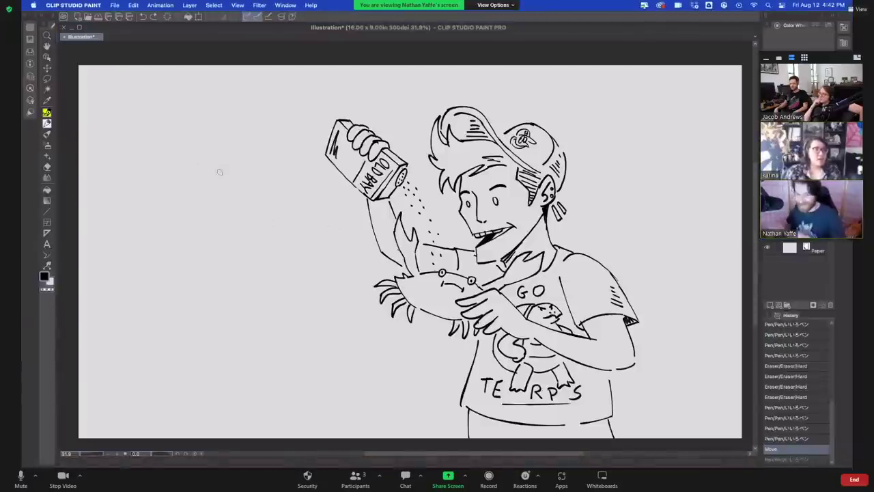
Draw a shop sign's arched top with flat shoulders and a soft-serve ice cream cone at its centre, redoing the swirl until it fits.
drag(102, 153, 290, 149)
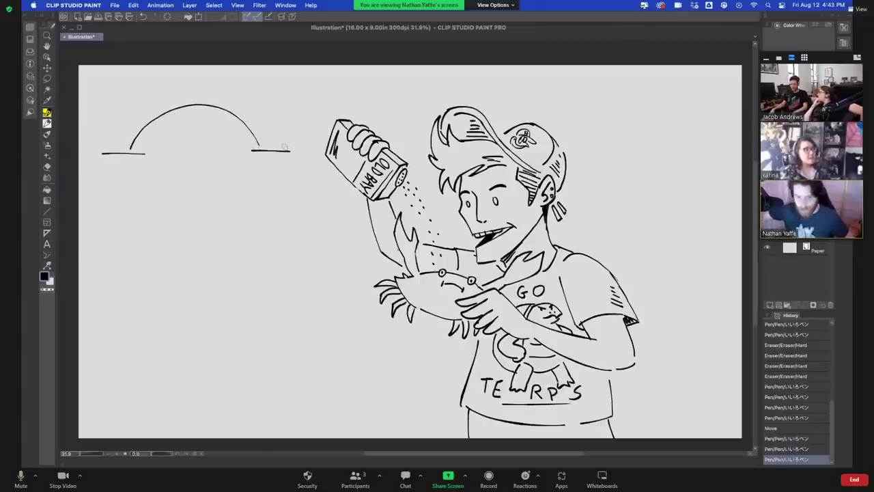
drag(200, 140, 181, 180)
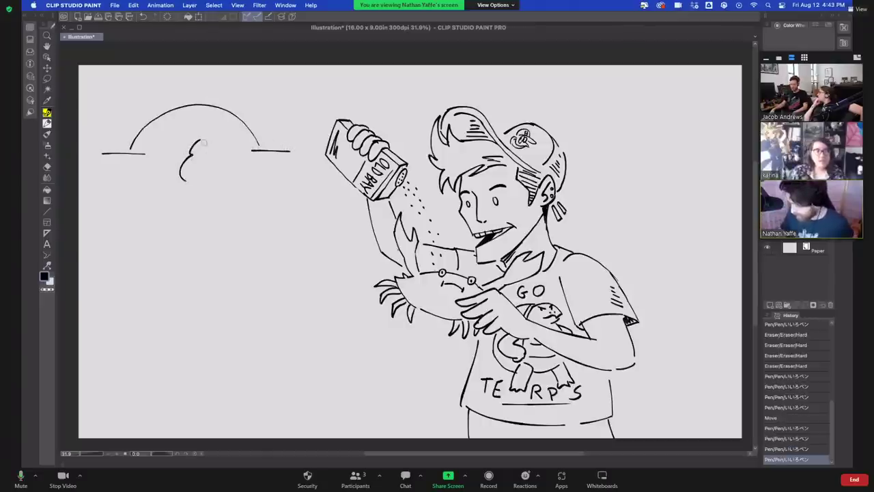
key(ctrl+z)
drag(195, 134, 179, 178)
key(ctrl+z)
drag(195, 133, 176, 181)
mouse_move(193, 135)
mouse_down()
mouse_move(197, 127)
mouse_move(205, 137)
mouse_move(214, 169)
mouse_move(205, 180)
mouse_move(177, 182)
mouse_move(209, 179)
mouse_move(194, 204)
mouse_move(210, 180)
mouse_up()
key(super+z)
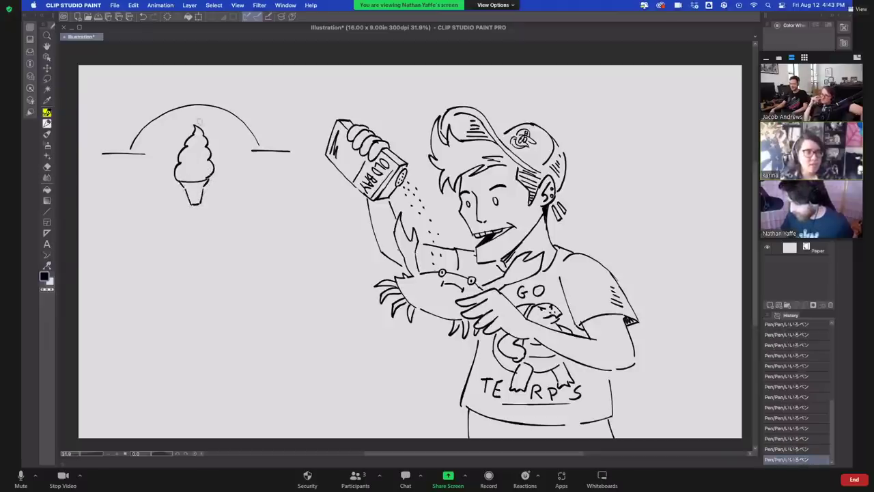
drag(199, 128, 195, 182)
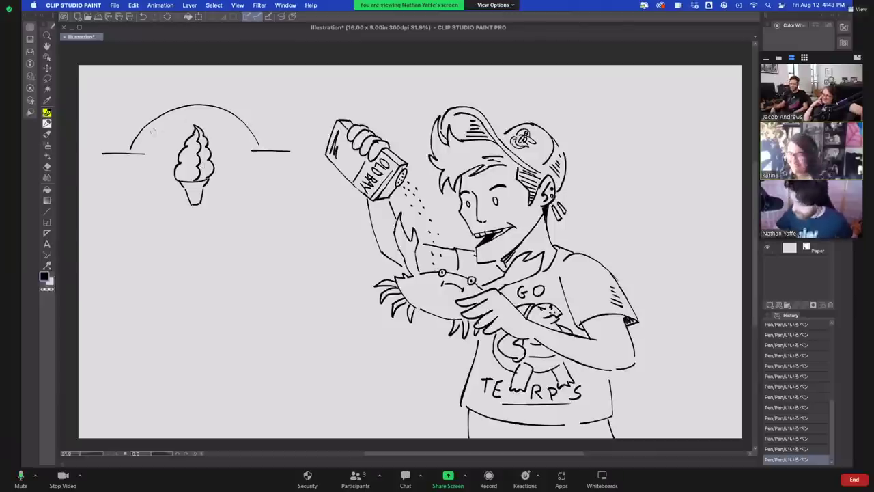
Hand-letter "THE ORIGINAL" along the sign's arch, with "SINCE" and "1919" on either side of the ice cream's tip.
mouse_move(141, 134)
mouse_down()
mouse_move(146, 141)
mouse_move(162, 136)
mouse_move(161, 124)
mouse_up()
drag(158, 131, 174, 118)
drag(180, 115, 186, 123)
mouse_move(190, 113)
mouse_down()
mouse_move(214, 124)
mouse_move(226, 117)
mouse_up()
drag(226, 118, 228, 124)
drag(233, 125, 239, 133)
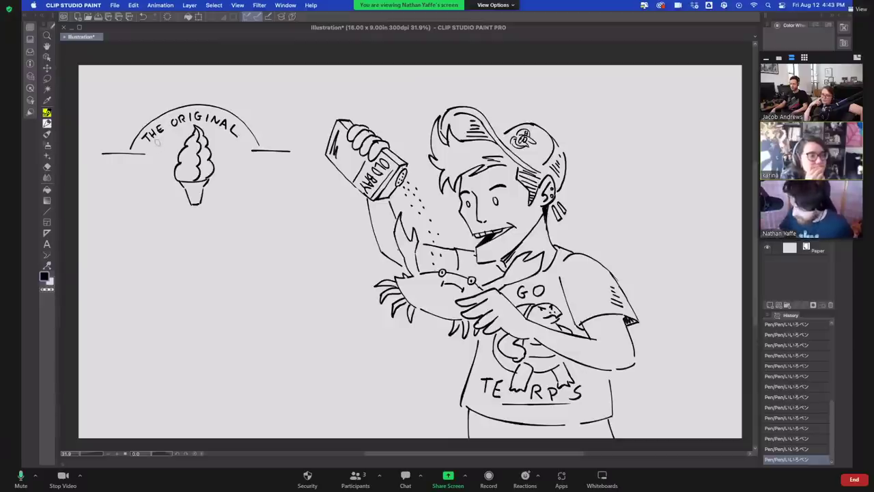
mouse_move(160, 140)
mouse_down()
mouse_move(157, 147)
mouse_move(169, 138)
mouse_move(178, 147)
mouse_move(177, 137)
mouse_up()
drag(172, 140, 231, 145)
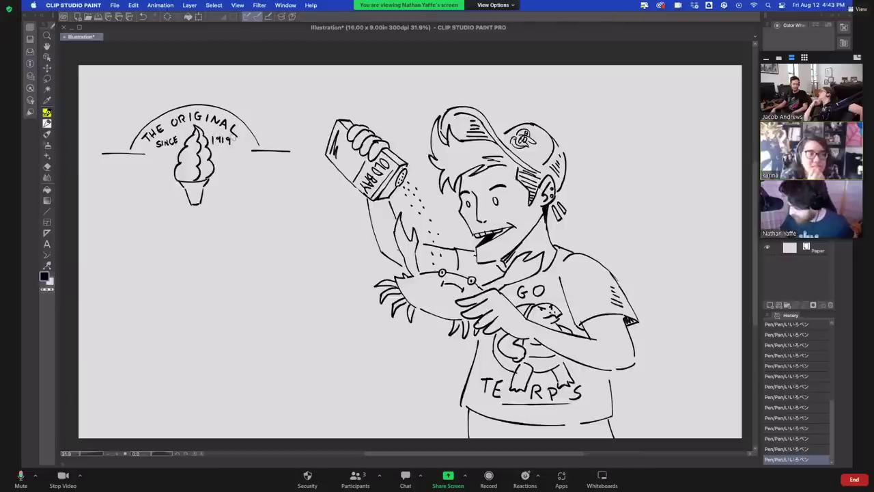
Hand-letter "KOHR" and "BROS." in large capitals on either side of the ice cream cone.
mouse_move(113, 161)
mouse_down()
mouse_move(116, 192)
mouse_move(127, 190)
mouse_up()
mouse_move(116, 180)
mouse_down()
mouse_move(144, 176)
mouse_move(147, 165)
mouse_move(138, 189)
mouse_up()
mouse_move(149, 162)
mouse_down()
mouse_move(149, 188)
mouse_move(158, 176)
mouse_up()
drag(158, 162, 162, 190)
drag(162, 164, 176, 190)
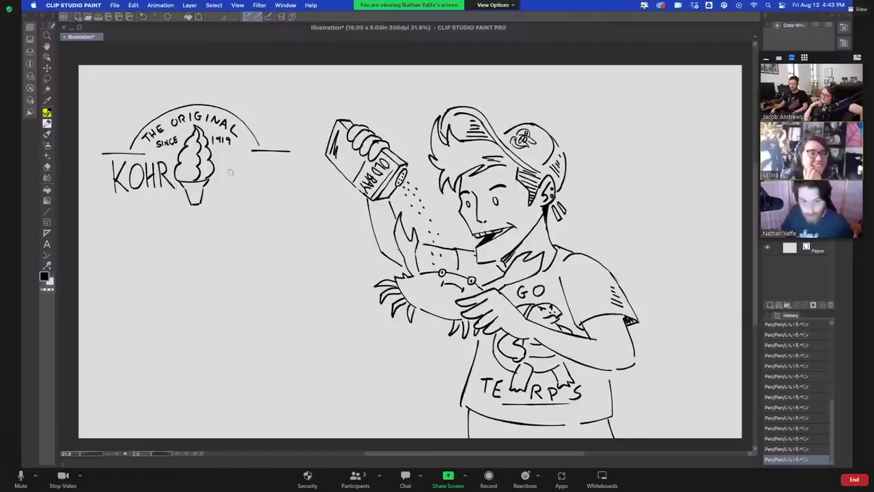
drag(229, 158, 229, 187)
mouse_move(229, 159)
mouse_down()
mouse_move(243, 161)
mouse_move(230, 187)
mouse_move(250, 184)
mouse_up()
mouse_move(250, 161)
mouse_down()
mouse_move(265, 185)
mouse_move(275, 166)
mouse_move(285, 181)
mouse_up()
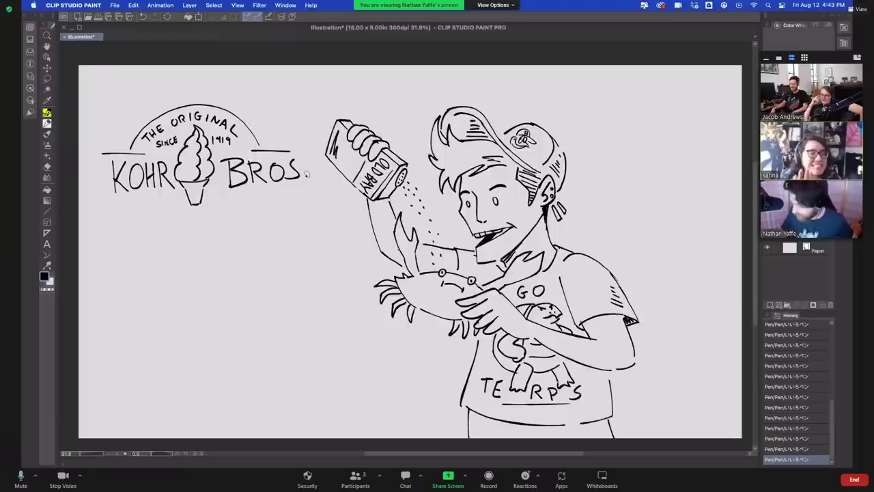
Hand-letter "FROZY" and "CUSTY" in slanted capitals under the large name on the sign.
mouse_move(126, 215)
mouse_down()
mouse_move(130, 227)
mouse_move(133, 212)
mouse_up()
drag(127, 222, 174, 203)
mouse_move(178, 192)
mouse_down()
mouse_move(171, 209)
mouse_move(217, 209)
mouse_move(230, 199)
mouse_move(231, 213)
mouse_move(249, 201)
mouse_up()
drag(244, 202, 252, 218)
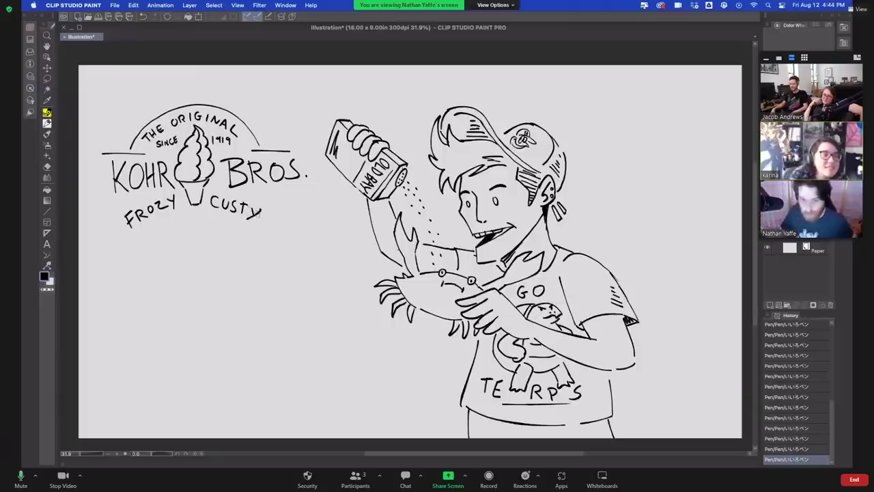
Draw the sign's lower edge with a central arch and close the sign with vertical lines at both ends.
drag(146, 236, 311, 236)
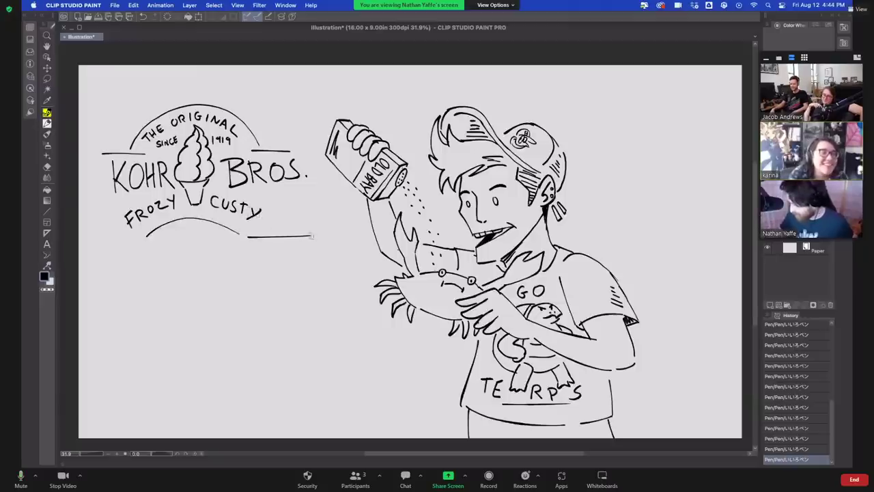
drag(316, 157, 319, 230)
mouse_move(93, 243)
mouse_down()
mouse_move(134, 237)
mouse_move(93, 146)
mouse_up()
key(ctrl+z)
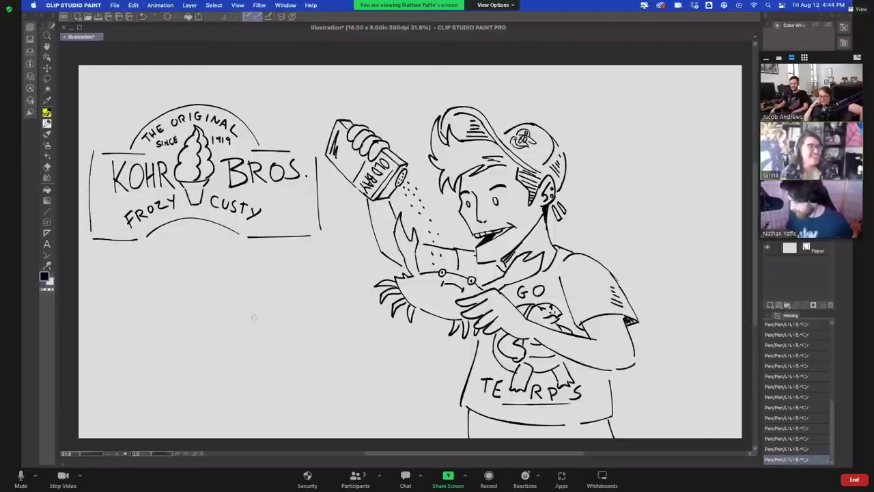
Draw two vertical posts below the sign and a long counter line beneath them, cleaning up the line's outer end.
drag(253, 239, 255, 296)
mouse_move(147, 243)
mouse_down()
mouse_move(150, 285)
mouse_move(350, 296)
mouse_up()
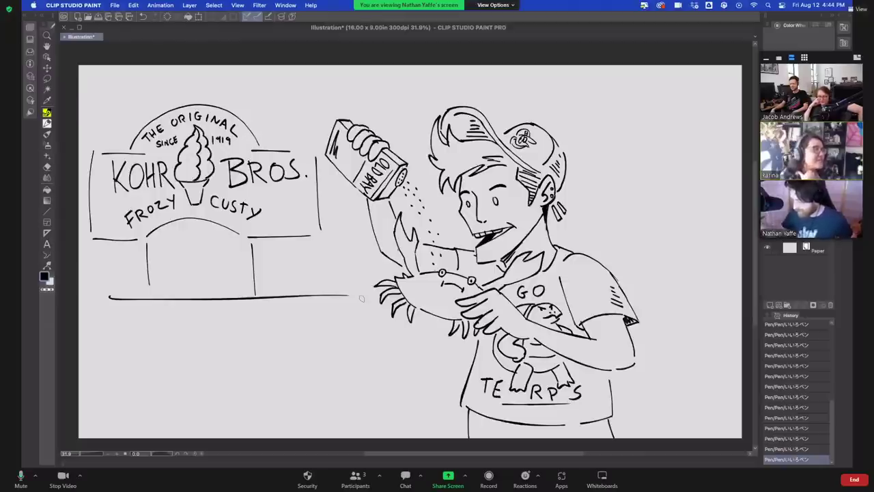
drag(112, 293, 97, 283)
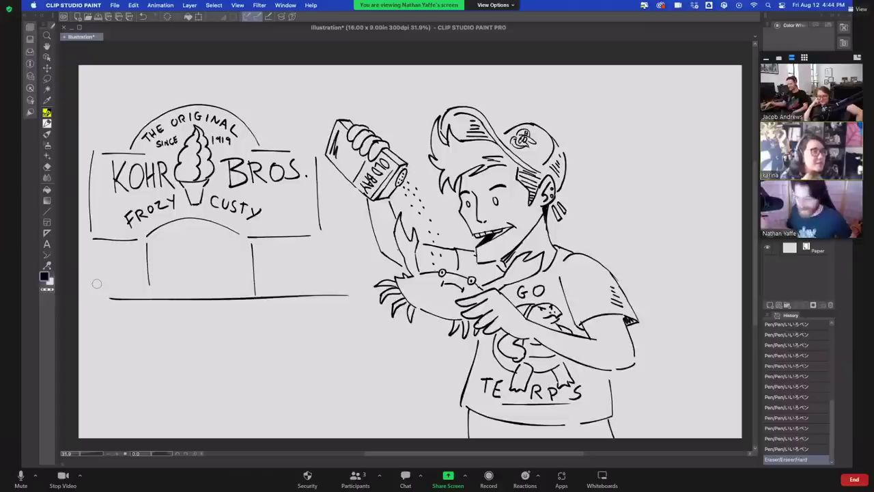
Add an outer arch line above the sign and a thin ledge with corner ends along its top edge.
mouse_move(127, 136)
mouse_down()
mouse_move(240, 100)
mouse_move(290, 131)
mouse_move(259, 124)
mouse_move(276, 145)
mouse_move(317, 153)
mouse_up()
key(super+z)
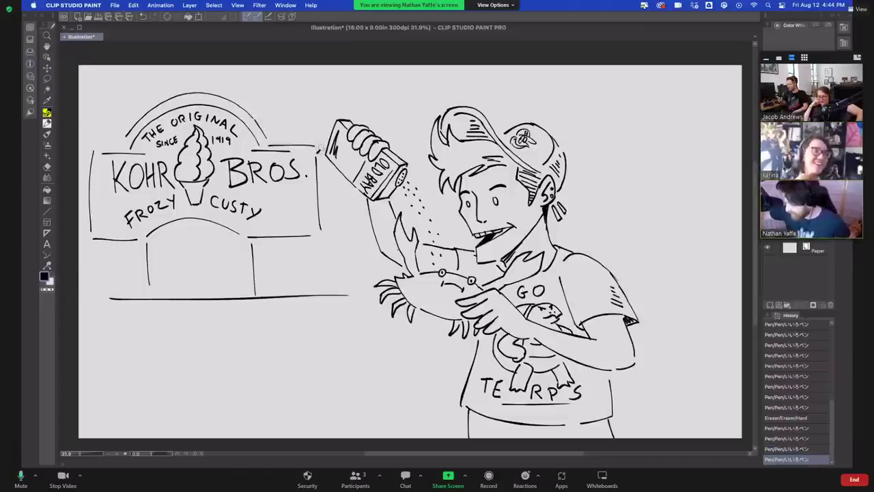
mouse_move(91, 145)
mouse_down()
mouse_move(120, 146)
mouse_move(89, 153)
mouse_up()
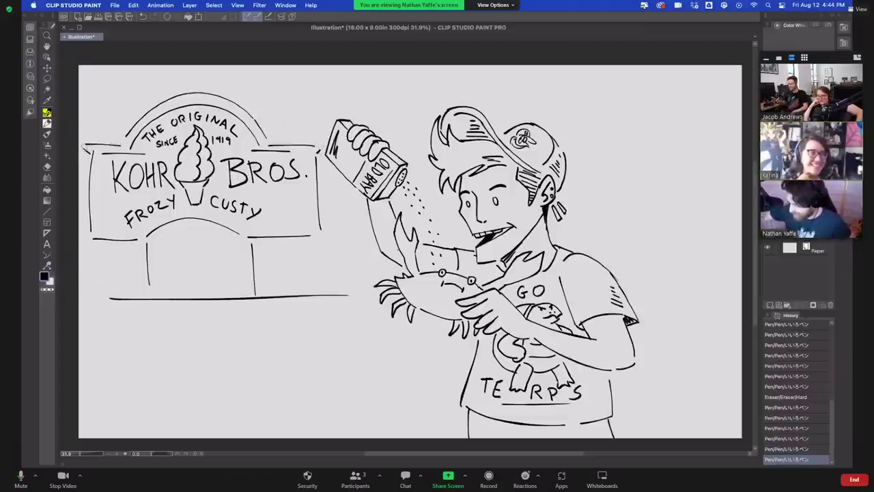
Change the sign's lettering from "FROZY CUSTY" to "FROZEN CUSTARD", erasing the old endings and redrawing them.
key(e)
mouse_move(249, 208)
mouse_down()
mouse_move(257, 220)
mouse_move(275, 217)
mouse_up()
key(p)
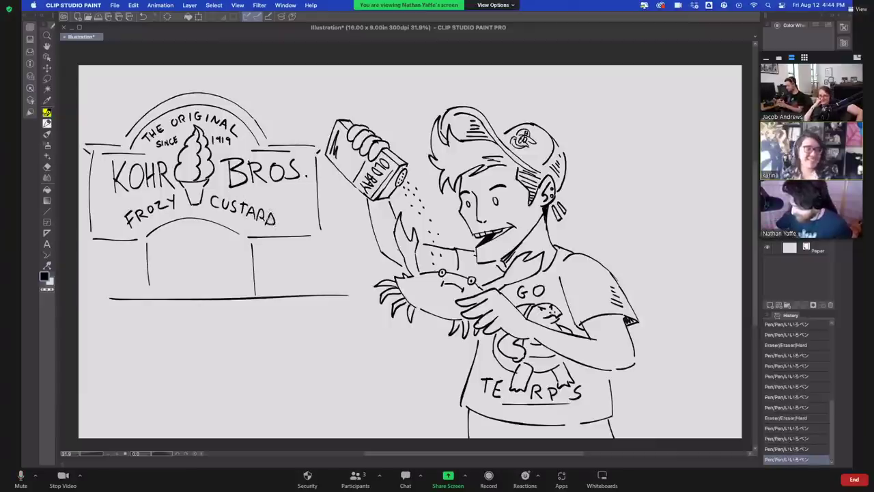
key(e)
mouse_move(168, 207)
mouse_down()
mouse_move(178, 194)
mouse_move(174, 207)
mouse_up()
drag(165, 198, 173, 200)
mouse_move(178, 204)
mouse_down()
mouse_move(175, 194)
mouse_move(194, 202)
mouse_move(199, 195)
mouse_move(193, 210)
mouse_up()
Redraw the ice cream's cone as a pointed waffle cone with crosshatched lines.
key(e)
key(p)
mouse_move(204, 189)
mouse_down()
mouse_move(194, 210)
mouse_move(201, 201)
mouse_move(187, 194)
mouse_up()
drag(200, 187, 193, 208)
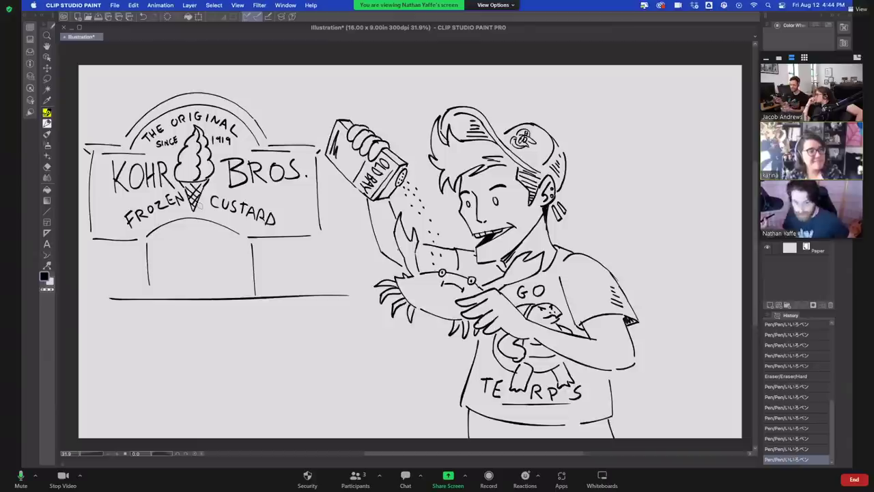
Draw the counter's two vertical sides, erase the inner posts above it, and draw a post nearer the sign's outer end.
drag(340, 295, 339, 399)
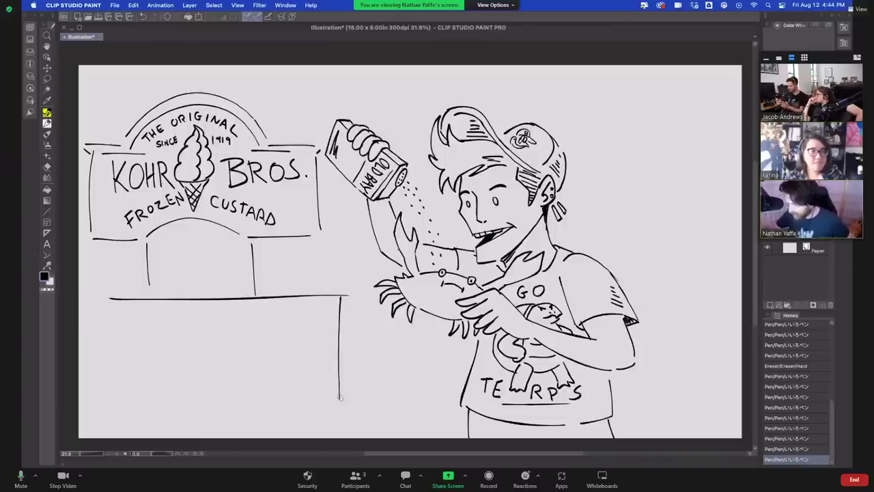
drag(89, 393, 89, 307)
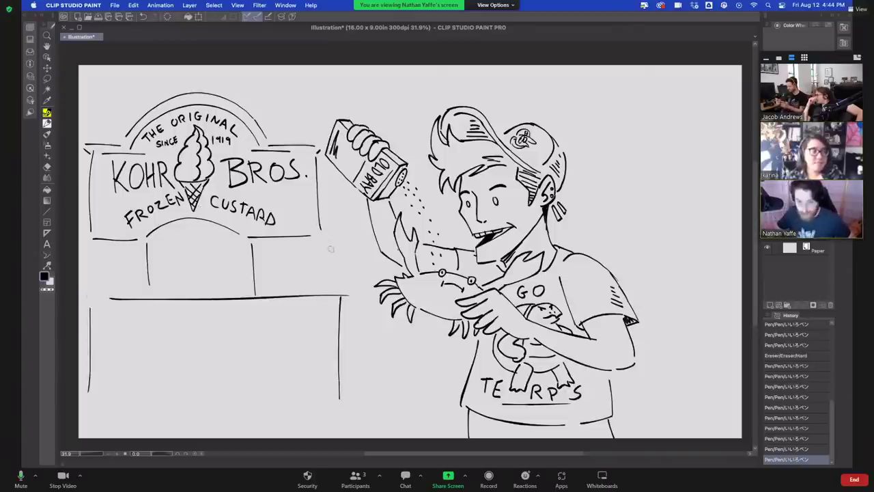
drag(253, 244, 257, 298)
drag(147, 242, 147, 268)
key(p)
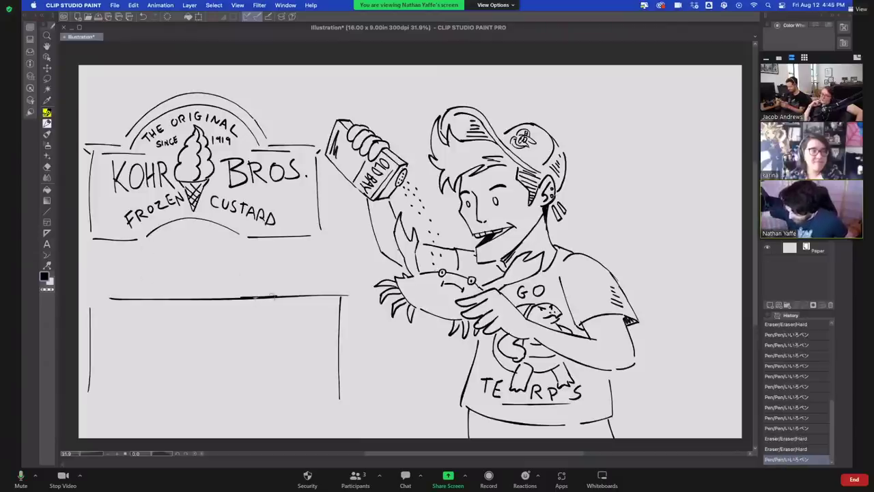
drag(243, 298, 276, 297)
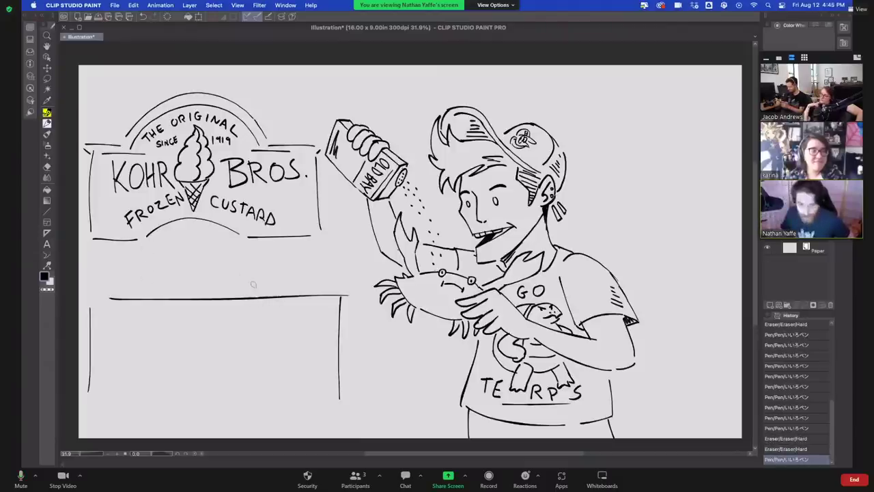
drag(295, 235, 298, 284)
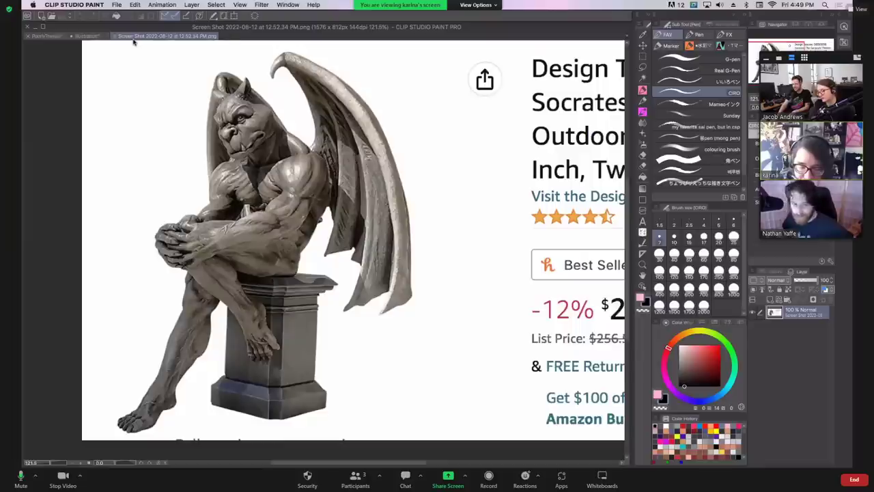
Switch to the illustration canvas and sketch a new figure's head as an inner oval with a looser outer outline.
click(92, 36)
drag(380, 67, 373, 144)
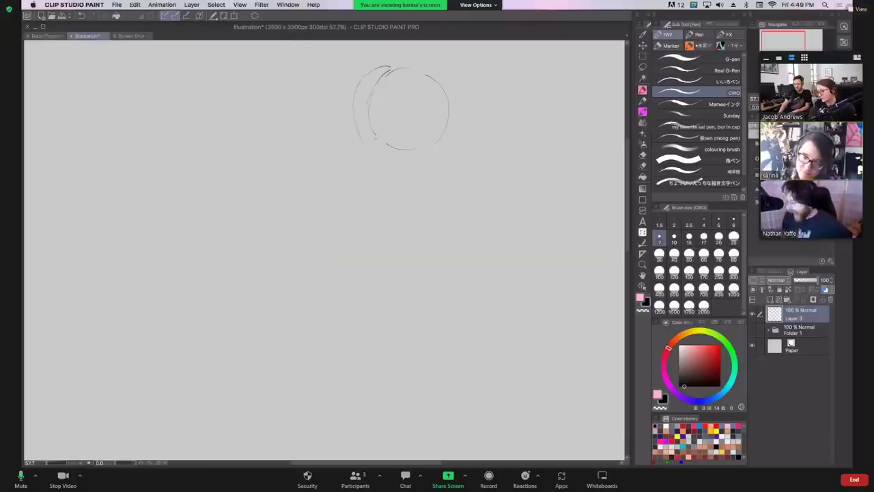
key(super+z)
mouse_move(391, 60)
mouse_down()
mouse_move(364, 92)
mouse_move(389, 168)
mouse_move(425, 177)
mouse_move(450, 139)
mouse_up()
key(super+z)
key(super+z)
mouse_move(407, 59)
mouse_down()
mouse_move(447, 80)
mouse_move(460, 126)
mouse_up()
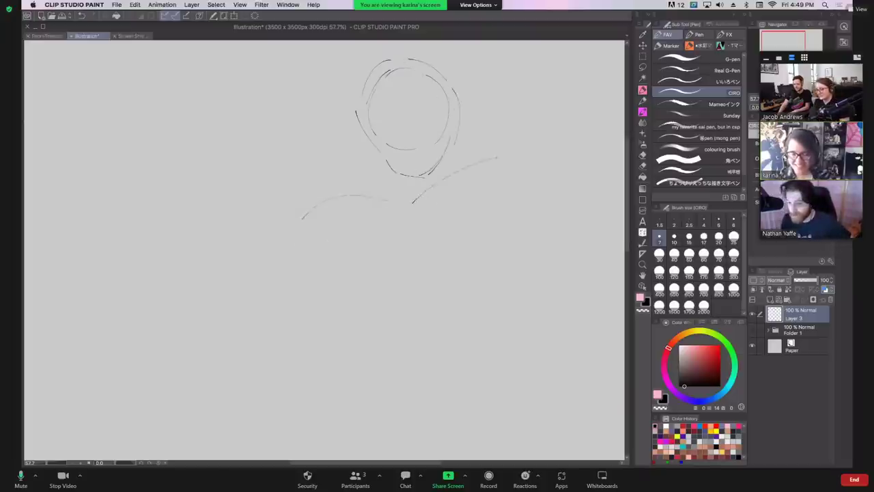
Sketch the figure's sloping shoulders, the neck lines, and a V-shaped collar area below the chin.
drag(374, 181, 341, 200)
drag(432, 195, 518, 168)
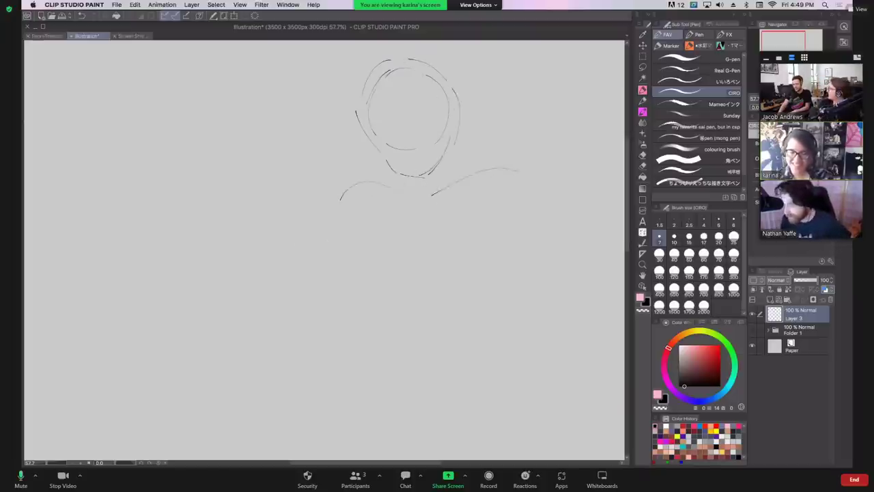
drag(408, 175, 410, 201)
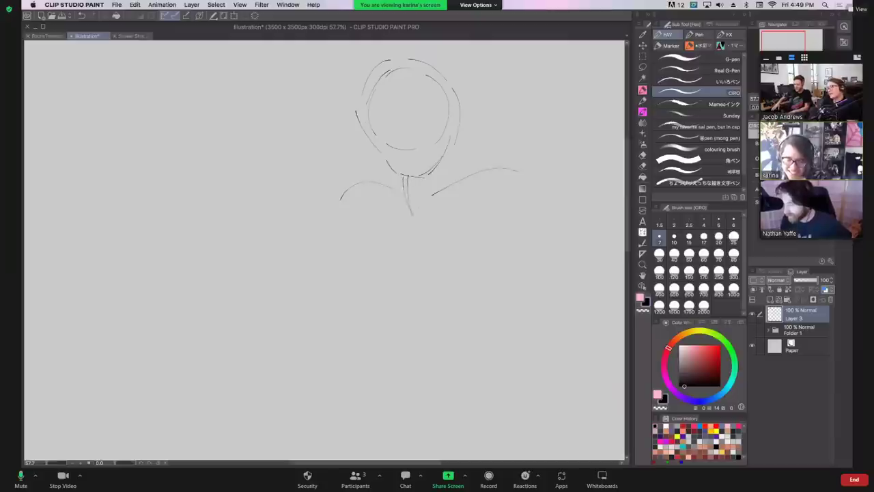
drag(407, 239, 422, 233)
drag(458, 135, 459, 150)
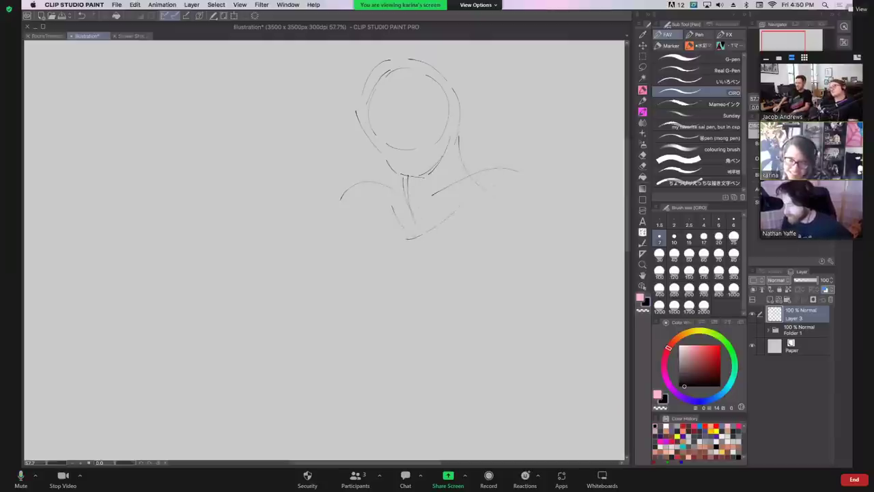
Rough in the broad chest with its lower edge, the narrow far arm, and a large rounded near shoulder.
drag(339, 205, 341, 239)
mouse_move(371, 197)
mouse_down()
mouse_move(354, 245)
mouse_move(361, 293)
mouse_up()
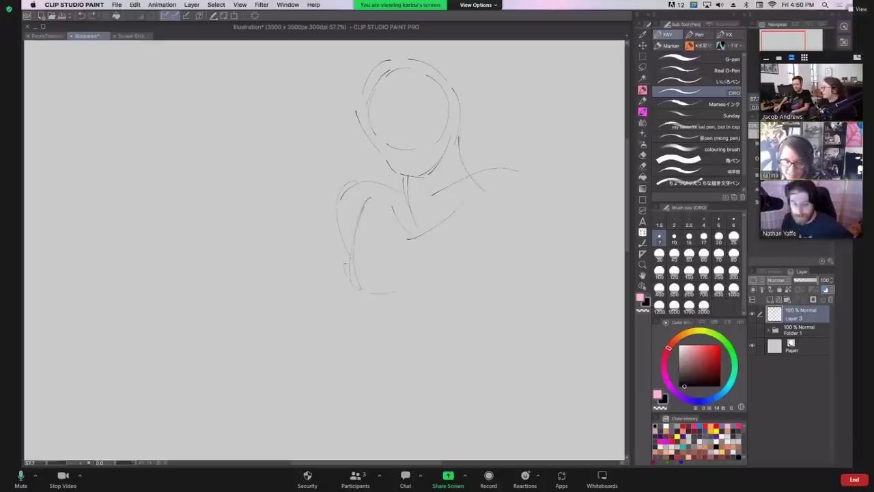
key(super+z)
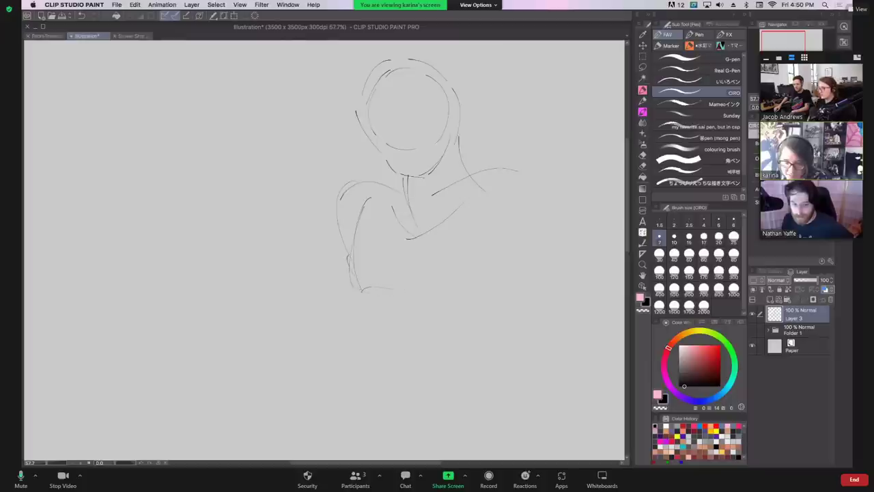
drag(436, 303, 521, 260)
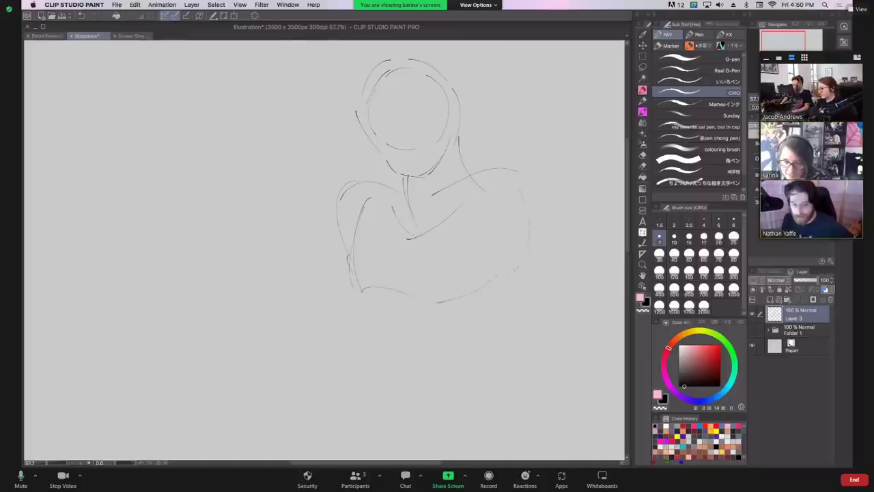
drag(462, 187, 482, 224)
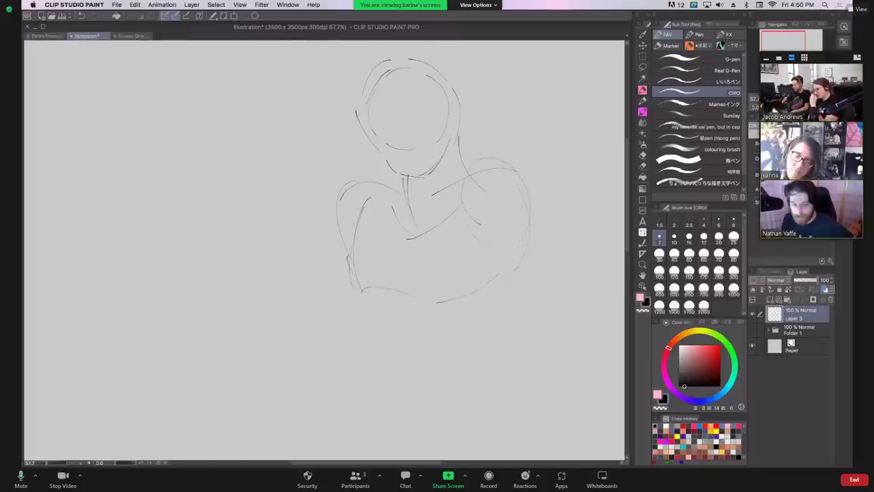
Add a slanted face guideline across the head and a small ear stroke at the side of the jaw.
drag(387, 60, 381, 90)
drag(373, 146, 370, 154)
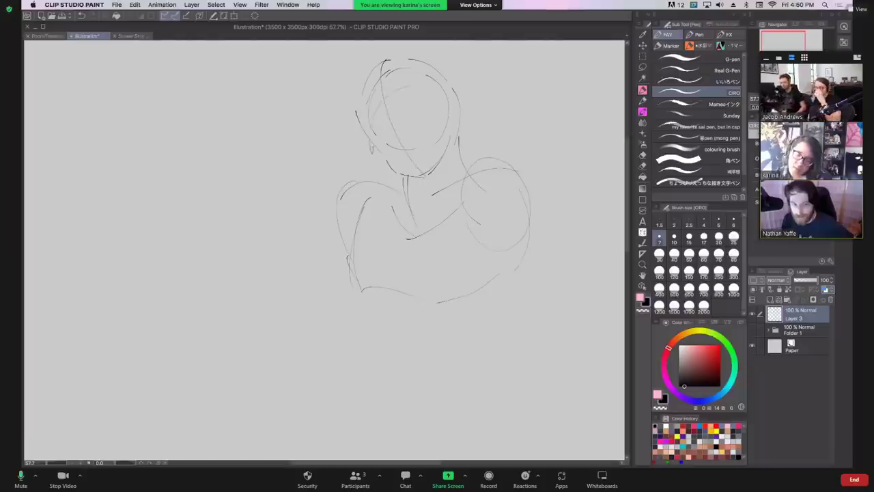
key(super+minus)
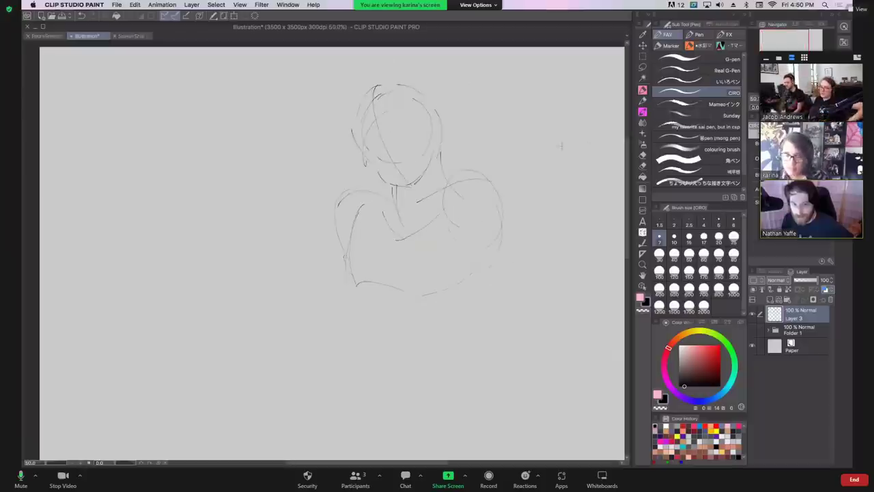
drag(561, 145, 559, 107)
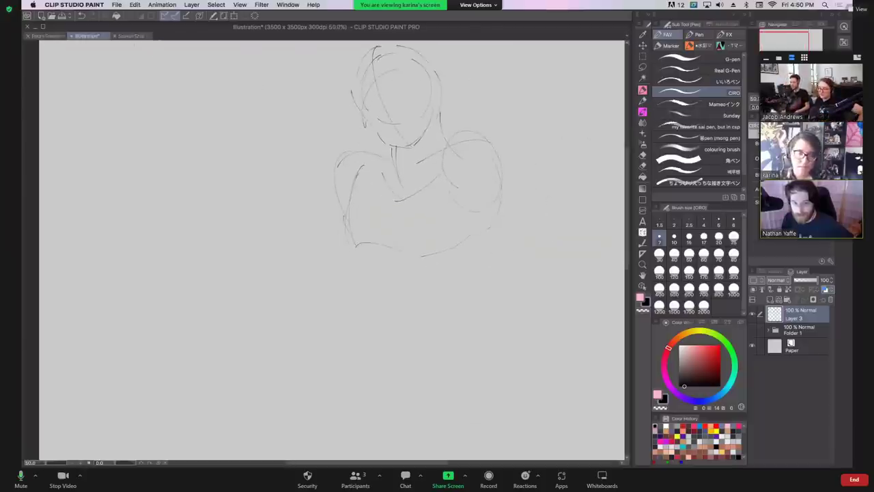
Check the gargoyle reference photo, then refine the far arm and chest edge and draw the near upper arm's contour.
click(132, 36)
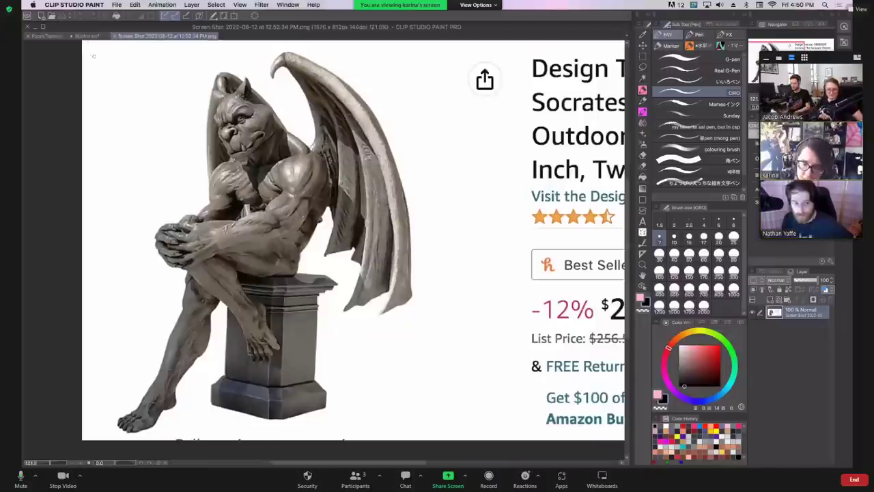
click(87, 36)
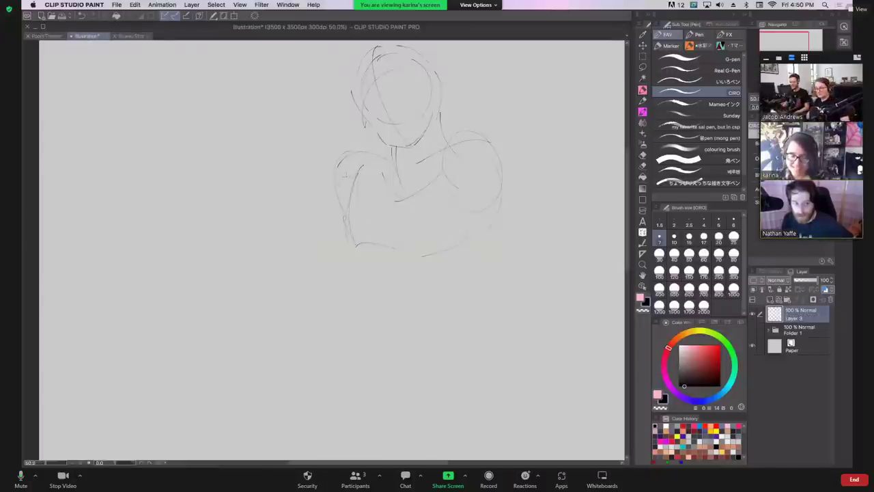
drag(346, 181, 357, 169)
mouse_move(336, 225)
mouse_down()
mouse_move(385, 247)
mouse_move(392, 239)
mouse_move(337, 233)
mouse_move(393, 265)
mouse_move(359, 245)
mouse_move(411, 259)
mouse_up()
key(super+z)
key(ctrl+z)
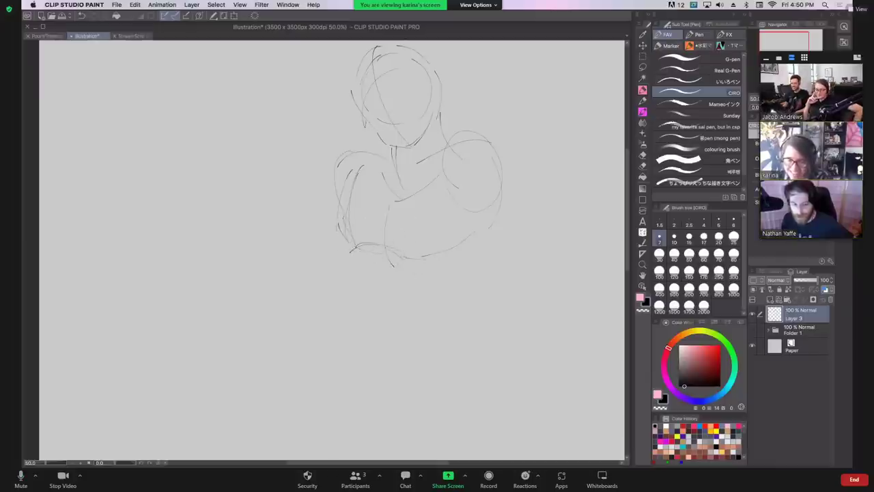
drag(481, 239, 466, 158)
Sketch the waist and hips below the chest, redrawing the hip and near waist curves.
drag(360, 248, 351, 258)
mouse_move(350, 268)
mouse_down()
mouse_move(361, 348)
mouse_move(347, 290)
mouse_move(308, 392)
mouse_move(336, 343)
mouse_move(324, 314)
mouse_move(342, 304)
mouse_move(331, 368)
mouse_move(316, 346)
mouse_up()
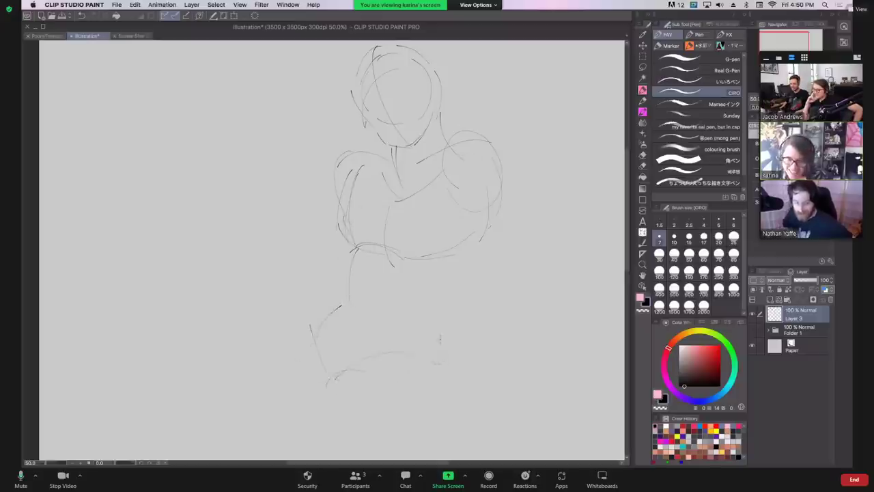
key(super+z)
key(super+z)
drag(354, 392, 380, 356)
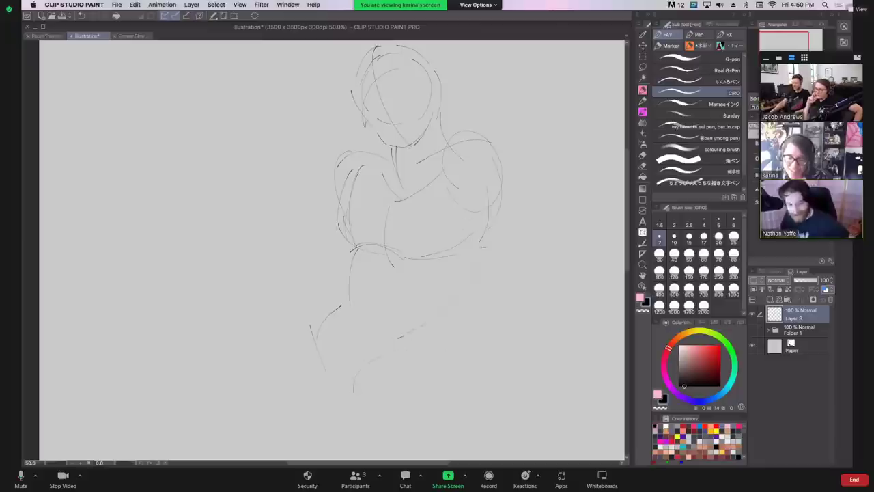
key(super+z)
drag(428, 316, 425, 323)
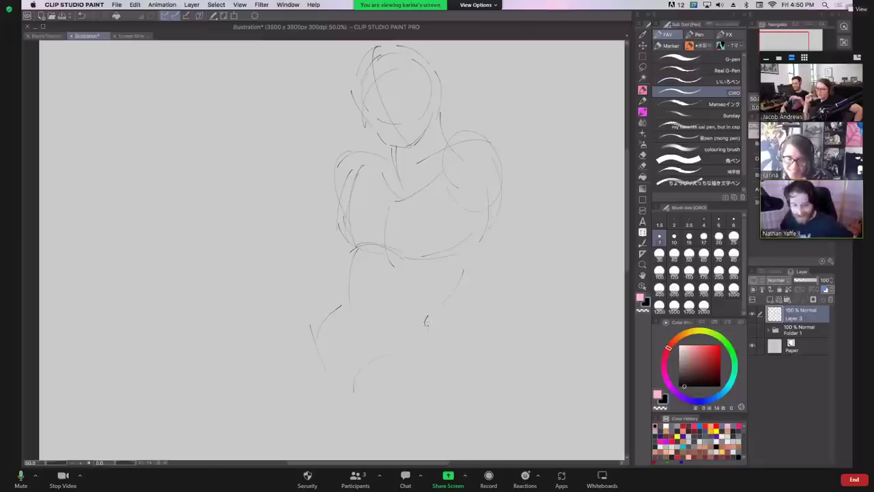
Check the gargoyle reference photo, then sketch the raised thigh running from the hips up to a bent knee.
click(133, 35)
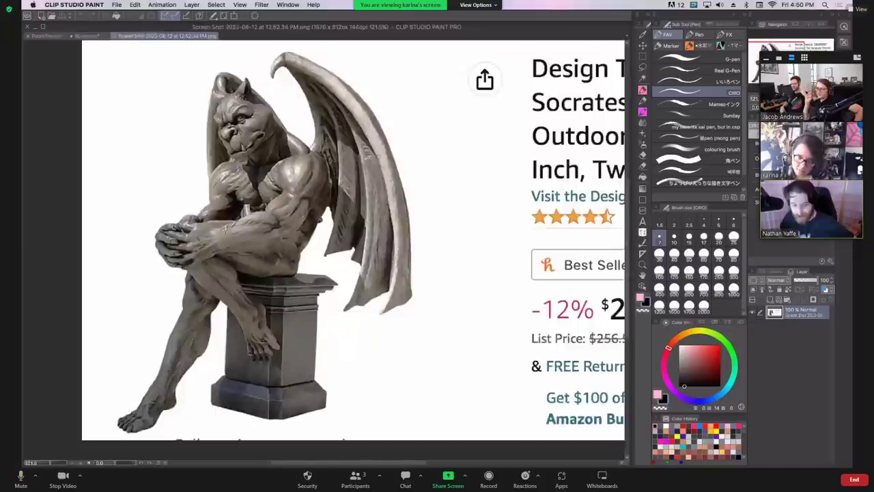
click(89, 36)
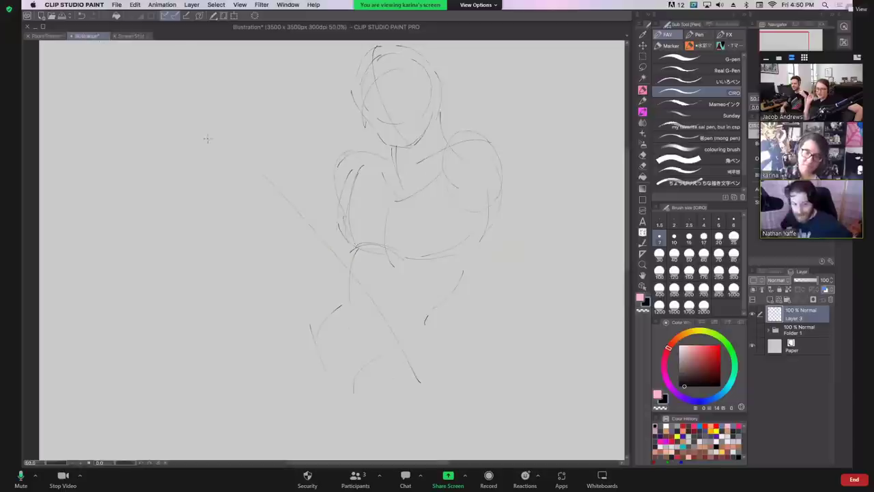
drag(235, 144, 223, 186)
mouse_move(213, 215)
mouse_down()
mouse_move(277, 329)
mouse_move(379, 405)
mouse_up()
drag(250, 159, 259, 172)
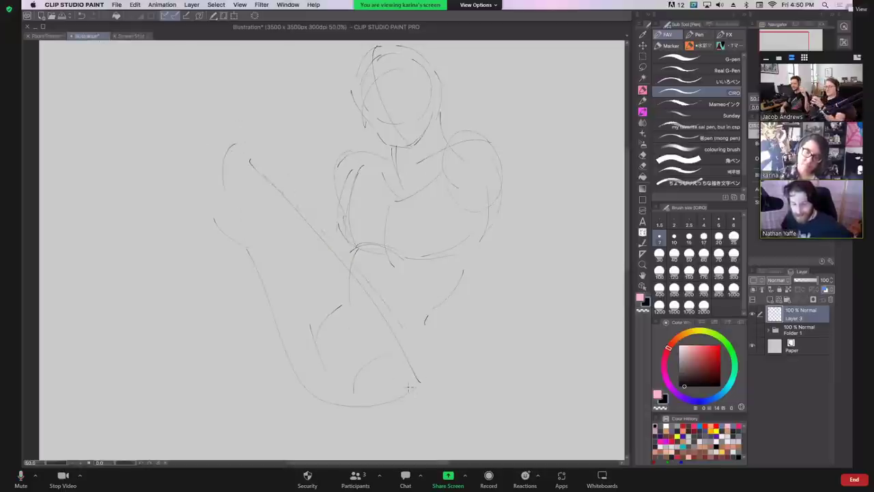
drag(409, 387, 417, 387)
Draw the raised leg's shin from the knee down to the foot, with a rounded knee and calf contours.
drag(255, 140, 136, 391)
drag(248, 173, 263, 178)
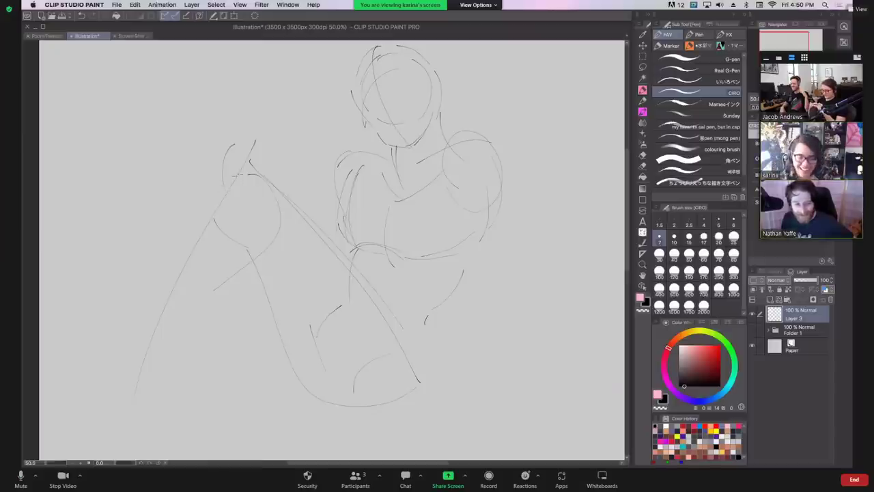
drag(183, 251, 179, 276)
mouse_move(115, 425)
mouse_down()
mouse_move(182, 409)
mouse_move(145, 433)
mouse_move(203, 352)
mouse_move(241, 340)
mouse_move(250, 293)
mouse_up()
drag(295, 235, 298, 263)
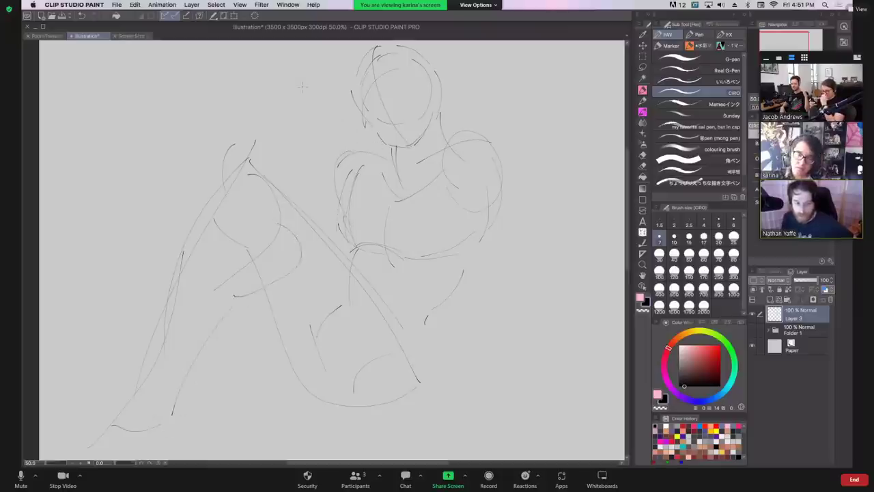
Check the gargoyle reference photo, then sketch the second leg lying flat, passing behind the shin and joining the rounded seat.
click(136, 36)
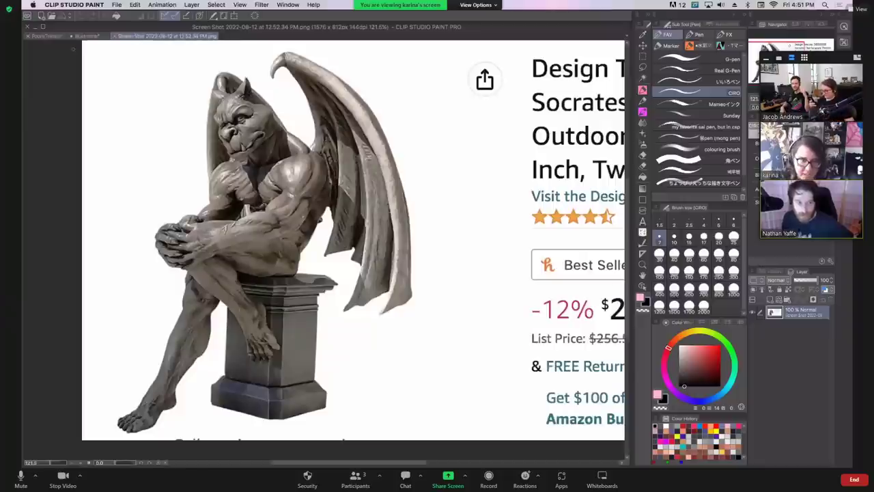
click(95, 37)
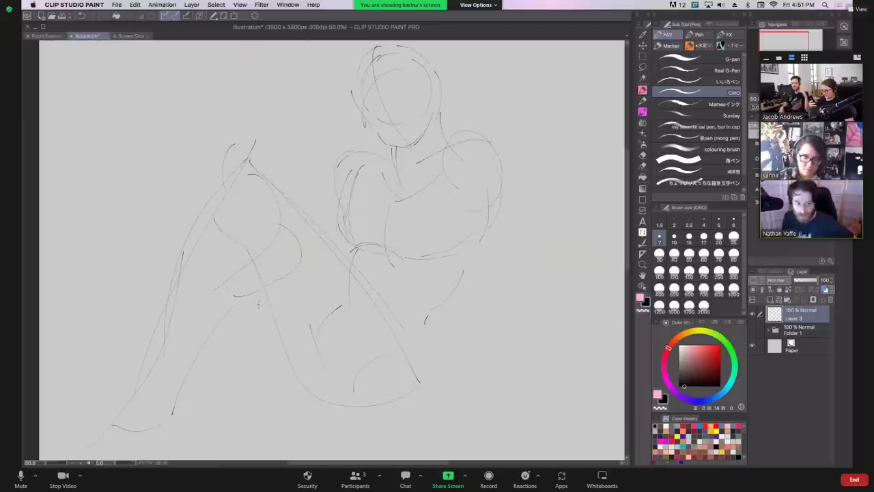
mouse_move(285, 318)
mouse_down()
mouse_move(260, 310)
mouse_move(115, 298)
mouse_move(102, 344)
mouse_up()
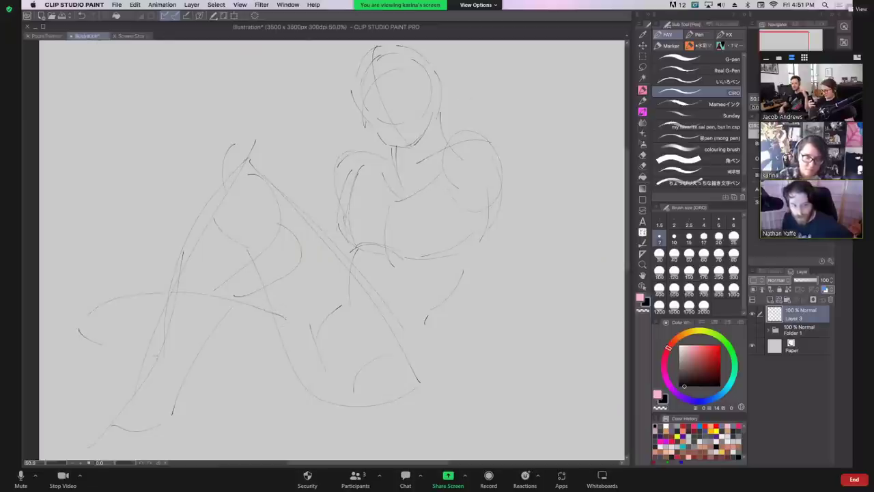
mouse_move(164, 359)
mouse_down()
mouse_move(215, 381)
mouse_move(297, 387)
mouse_move(273, 409)
mouse_move(286, 410)
mouse_move(277, 406)
mouse_move(372, 403)
mouse_move(327, 403)
mouse_move(383, 411)
mouse_move(423, 401)
mouse_move(431, 377)
mouse_up()
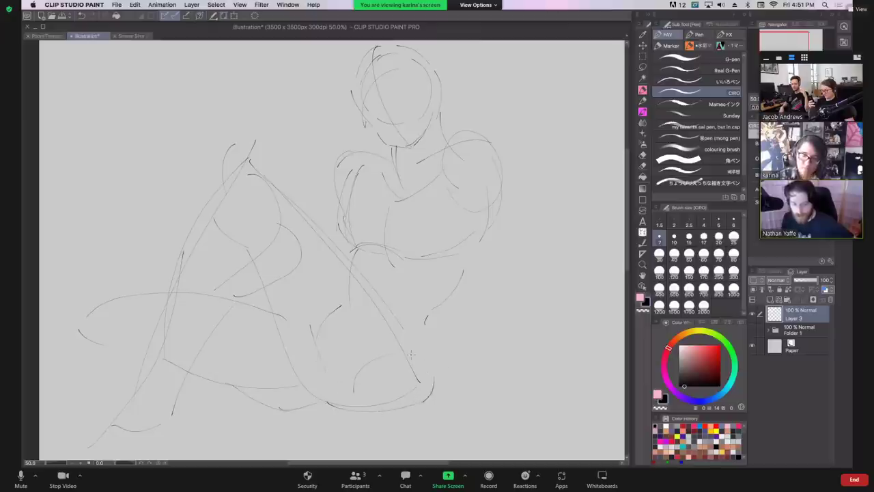
click(718, 254)
mouse_move(164, 339)
mouse_down()
mouse_move(183, 255)
mouse_move(177, 259)
mouse_move(255, 117)
mouse_up()
key(super+z)
click(689, 254)
key(super+z)
key(super+z)
Set the brush size to 15 and draw a hand with bent fingers and a wrist resting over the raised knee.
click(689, 237)
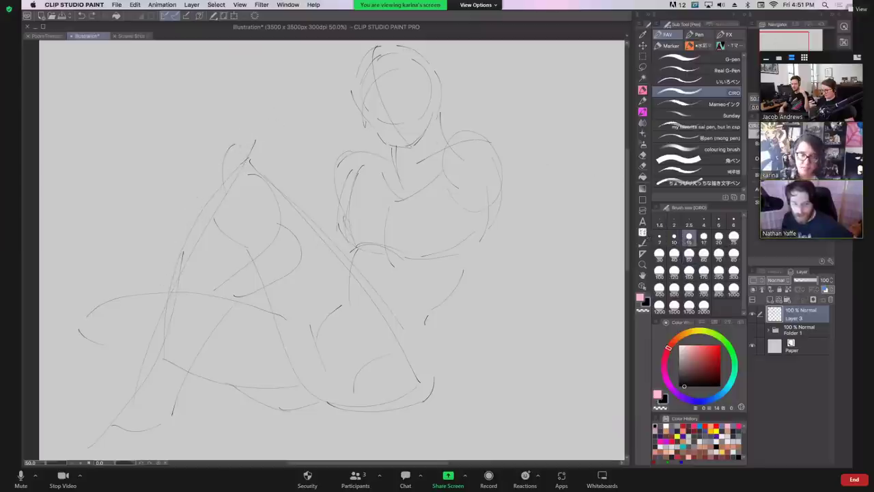
mouse_move(243, 159)
mouse_down()
mouse_move(265, 119)
mouse_move(308, 160)
mouse_up()
mouse_move(325, 176)
mouse_down()
mouse_move(289, 192)
mouse_move(260, 183)
mouse_up()
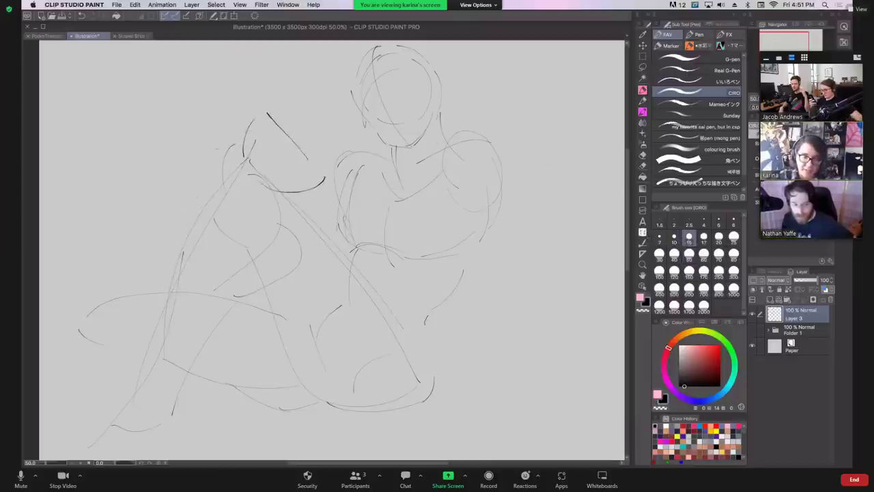
mouse_move(208, 128)
mouse_down()
mouse_move(261, 114)
mouse_move(222, 173)
mouse_up()
mouse_move(195, 138)
mouse_down()
mouse_move(179, 193)
mouse_move(203, 199)
mouse_move(184, 194)
mouse_up()
mouse_move(194, 140)
mouse_down()
mouse_move(247, 97)
mouse_move(209, 135)
mouse_up()
mouse_move(211, 134)
mouse_down()
mouse_move(195, 149)
mouse_move(228, 140)
mouse_move(207, 168)
mouse_move(223, 167)
mouse_up()
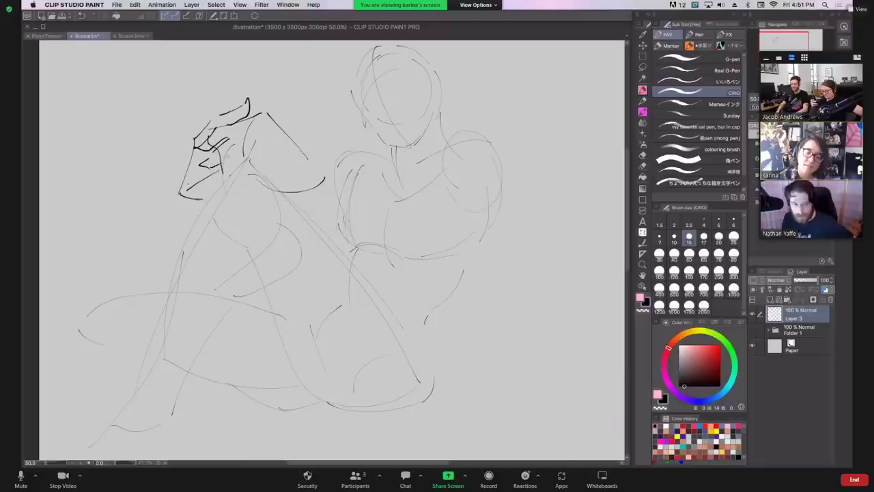
Draw the forearm from the wrist across the chest to a rounded elbow, with upper and lower contours.
drag(287, 149, 400, 198)
key(ctrl+z)
mouse_move(247, 160)
mouse_down()
mouse_move(281, 176)
mouse_move(302, 165)
mouse_move(315, 170)
mouse_move(325, 209)
mouse_move(432, 239)
mouse_up()
key(ctrl+z)
mouse_move(321, 209)
mouse_down()
mouse_move(381, 262)
mouse_move(444, 244)
mouse_up()
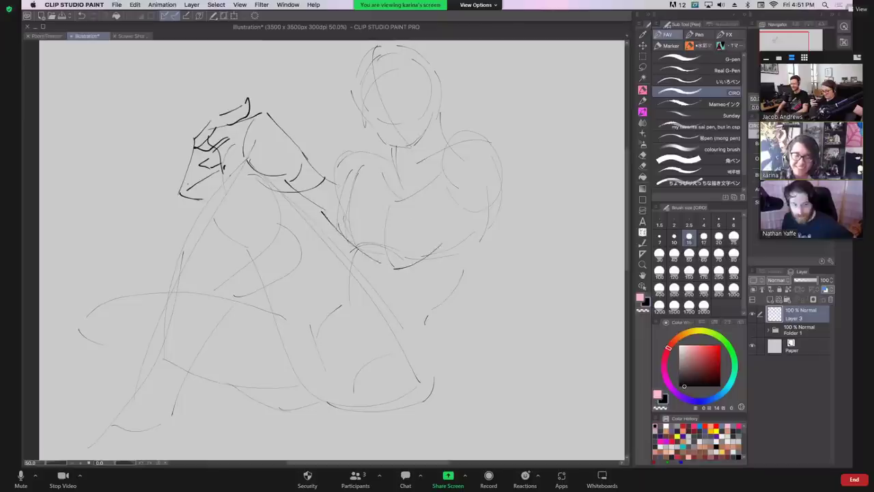
mouse_move(355, 188)
mouse_down()
mouse_move(423, 202)
mouse_move(450, 239)
mouse_up()
Draw the near shoulder as a high rounded form with the outer upper arm reaching the elbow, and extend the hand's lower fingertip.
mouse_move(391, 196)
mouse_down()
mouse_move(457, 145)
mouse_move(474, 110)
mouse_move(516, 160)
mouse_up()
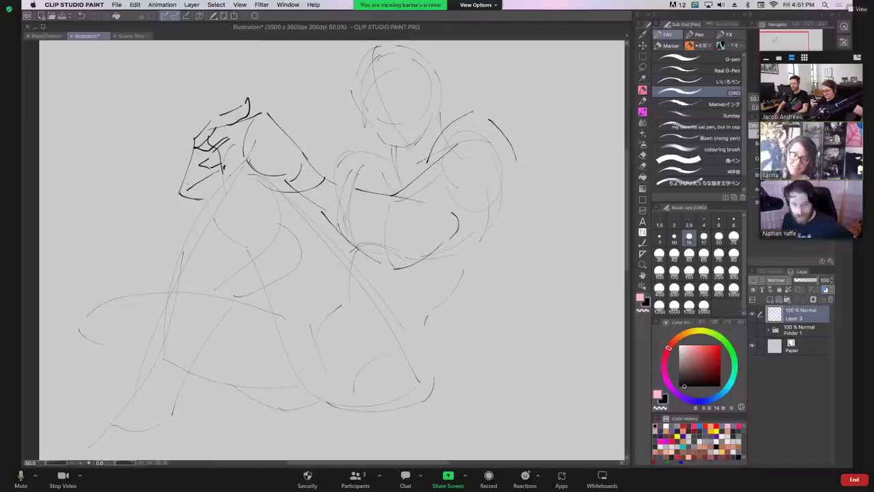
key(ctrl+z)
key(ctrl+z)
drag(447, 156, 491, 115)
mouse_move(506, 123)
mouse_down()
mouse_move(523, 144)
mouse_move(531, 180)
mouse_up()
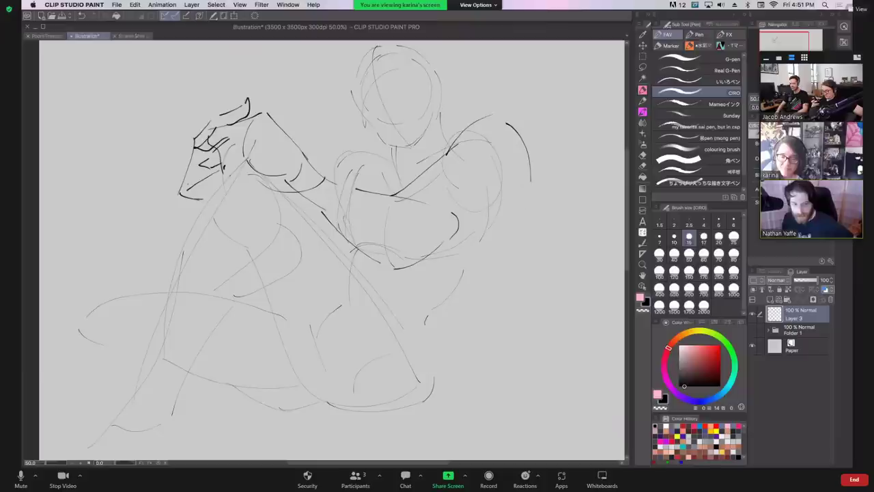
mouse_move(473, 145)
mouse_down()
mouse_move(526, 162)
mouse_move(428, 257)
mouse_up()
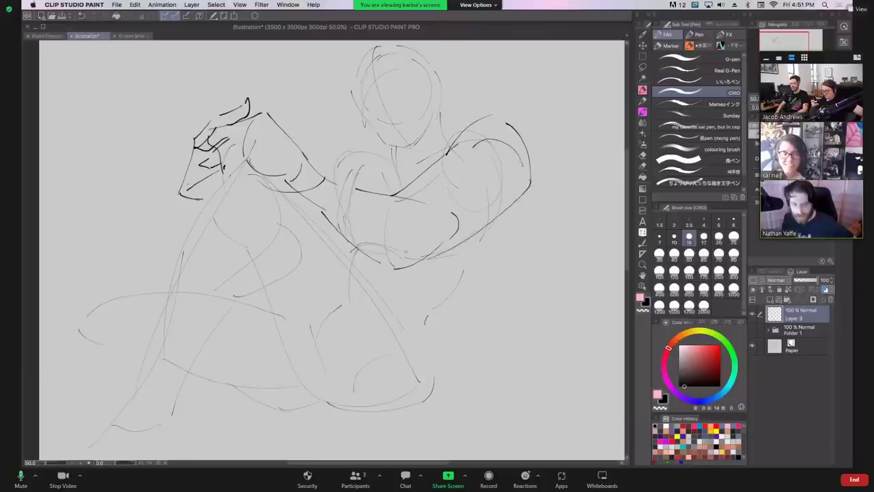
drag(183, 190, 203, 209)
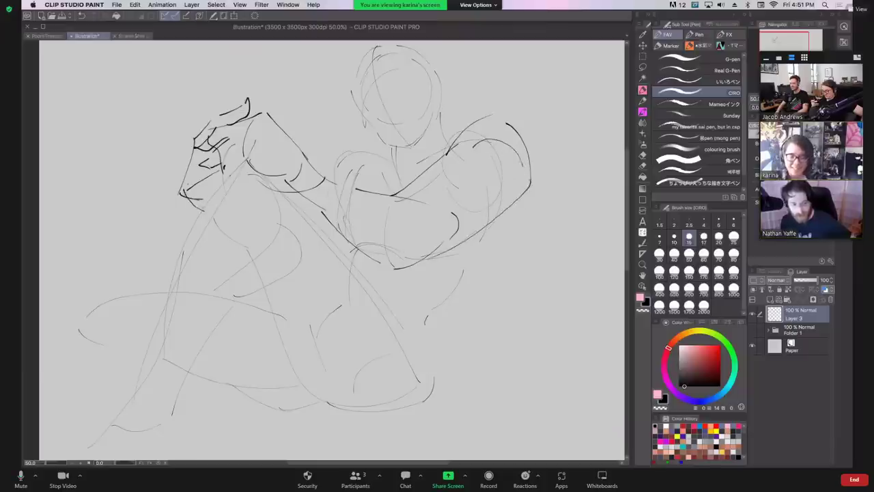
Draw the far shoulder as a rounded arc from the raised forearm toward the base of the neck.
mouse_move(312, 162)
mouse_down()
mouse_move(336, 140)
mouse_move(372, 153)
mouse_up()
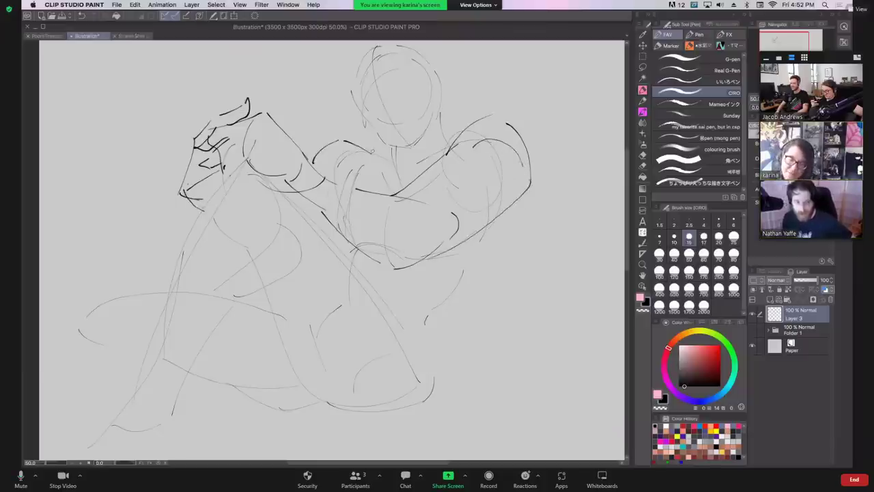
drag(453, 157, 456, 198)
scroll(454, 197, right, 3)
scroll(455, 197, down, 2)
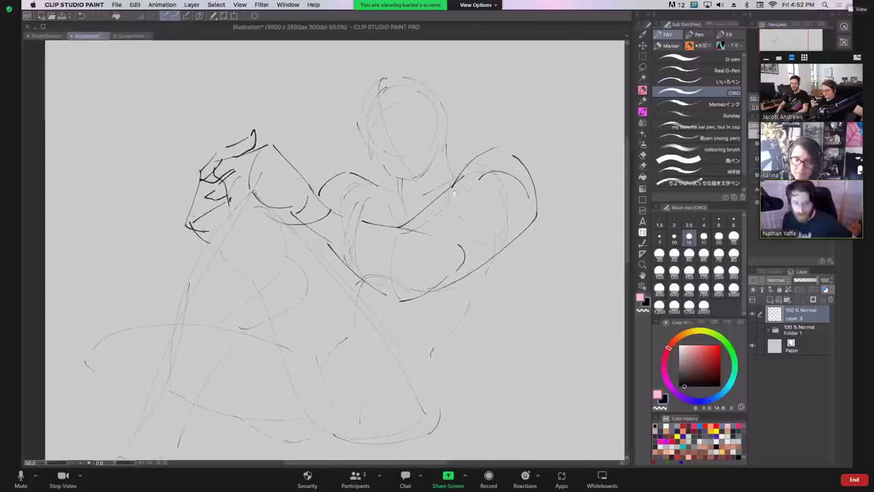
key(k)
scroll(468, 184, up, 2)
scroll(469, 184, left, 2)
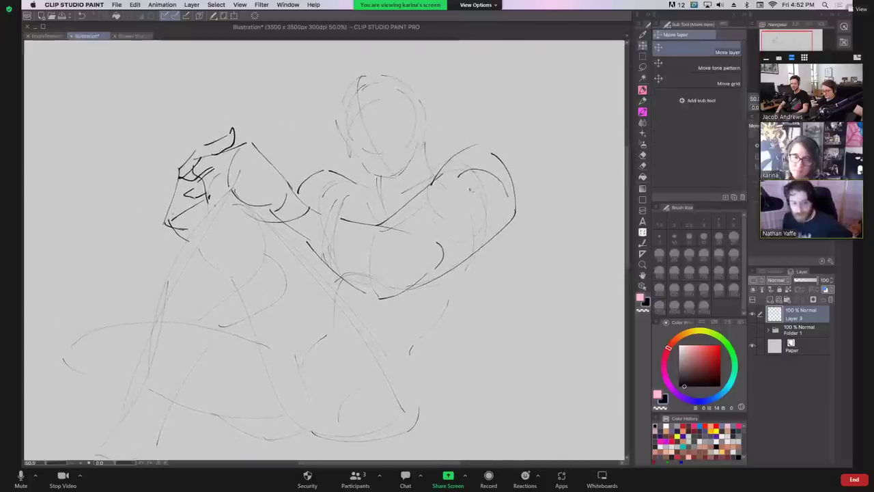
key(p)
Check the gargoyle reference photo, then outline the head with an angular jaw and faceted skull, adding a slanted centre line down the face.
click(140, 36)
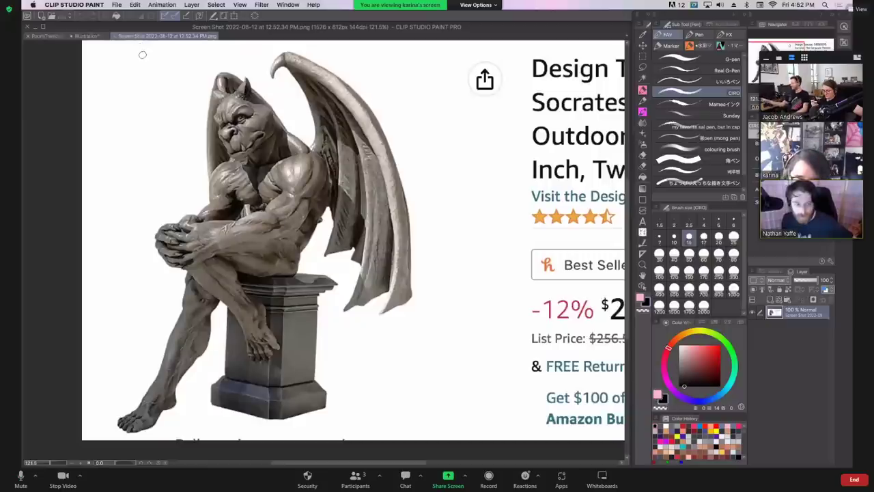
click(86, 36)
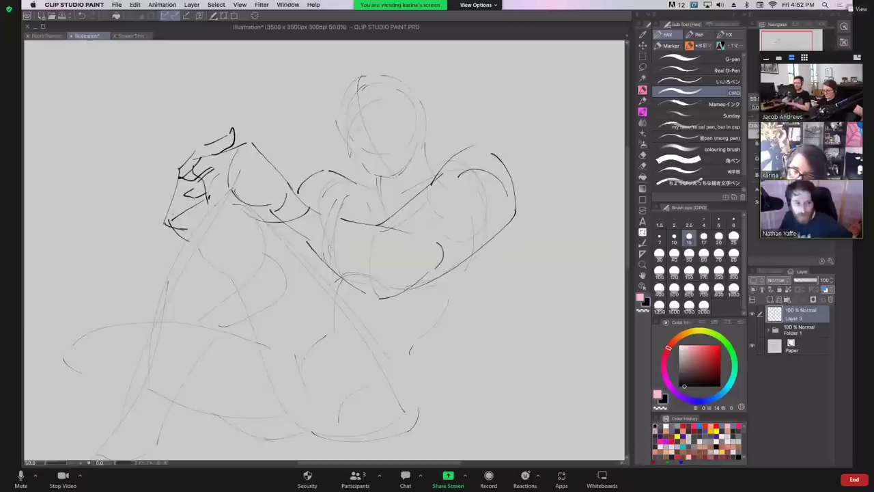
mouse_move(336, 104)
mouse_down()
mouse_move(338, 147)
mouse_move(373, 177)
mouse_move(402, 171)
mouse_move(422, 134)
mouse_up()
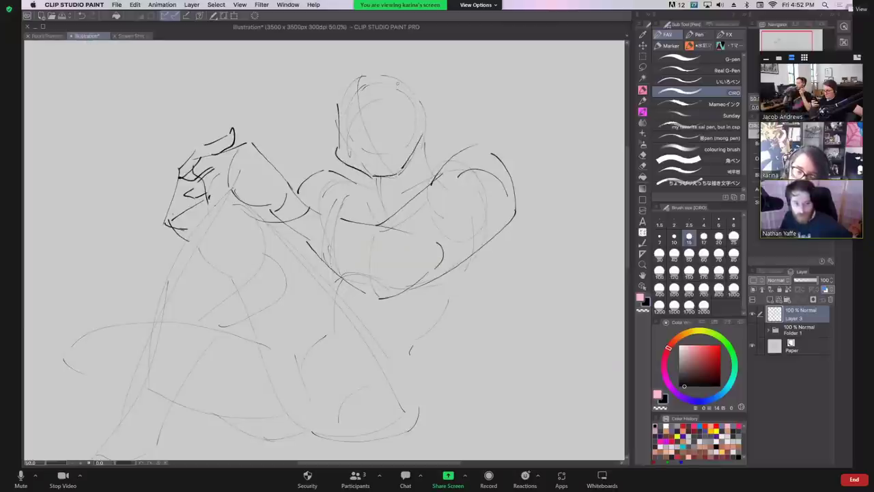
mouse_move(397, 82)
mouse_down()
mouse_move(432, 106)
mouse_move(420, 139)
mouse_up()
mouse_move(334, 99)
mouse_down()
mouse_move(341, 84)
mouse_move(387, 75)
mouse_up()
key(super+z)
key(super+z)
drag(338, 97, 349, 77)
mouse_move(359, 74)
mouse_down()
mouse_move(398, 74)
mouse_move(421, 98)
mouse_up()
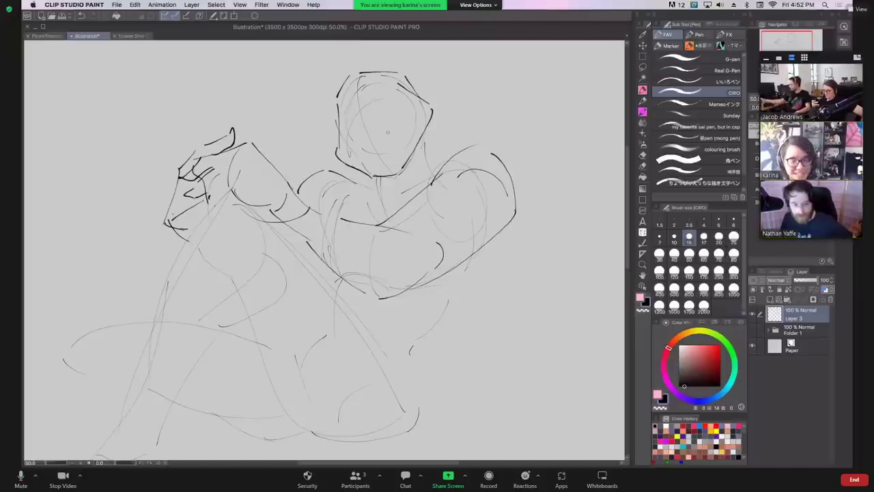
drag(357, 82, 394, 175)
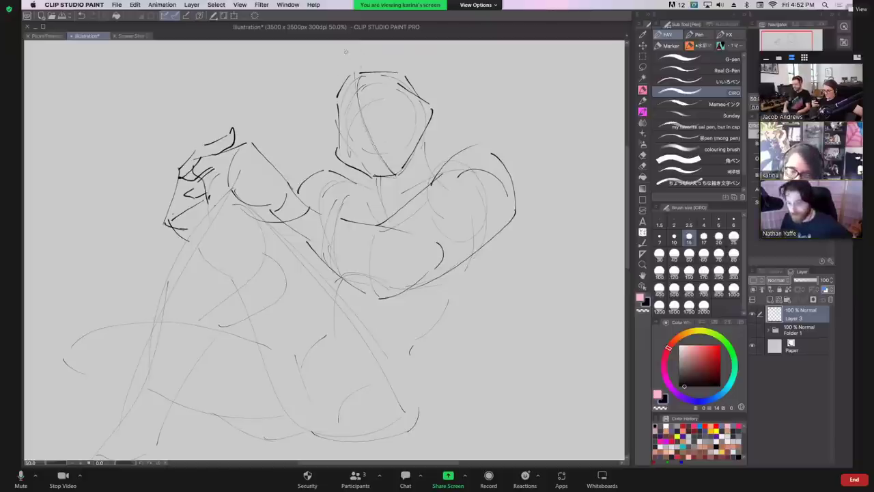
Check the gargoyle reference photo, then draw two pointed horns on top of the head.
click(132, 37)
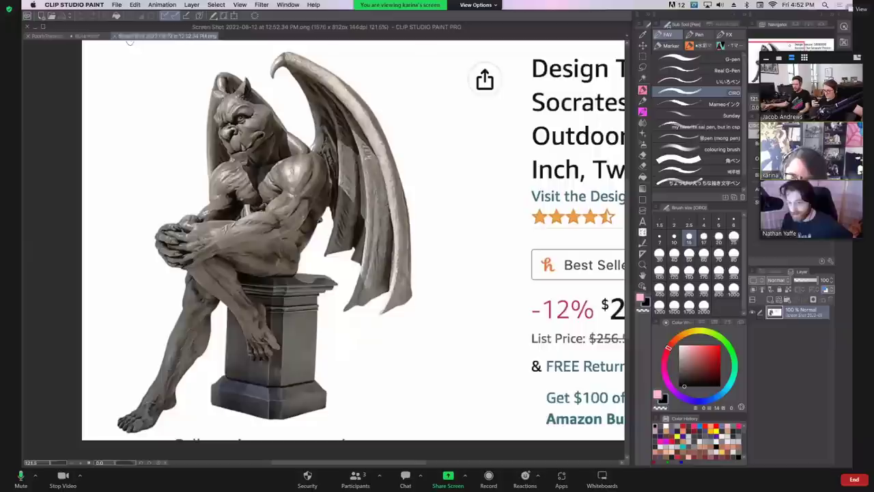
click(91, 37)
mouse_move(351, 74)
mouse_down()
mouse_move(332, 58)
mouse_move(337, 93)
mouse_move(378, 55)
mouse_move(384, 71)
mouse_up()
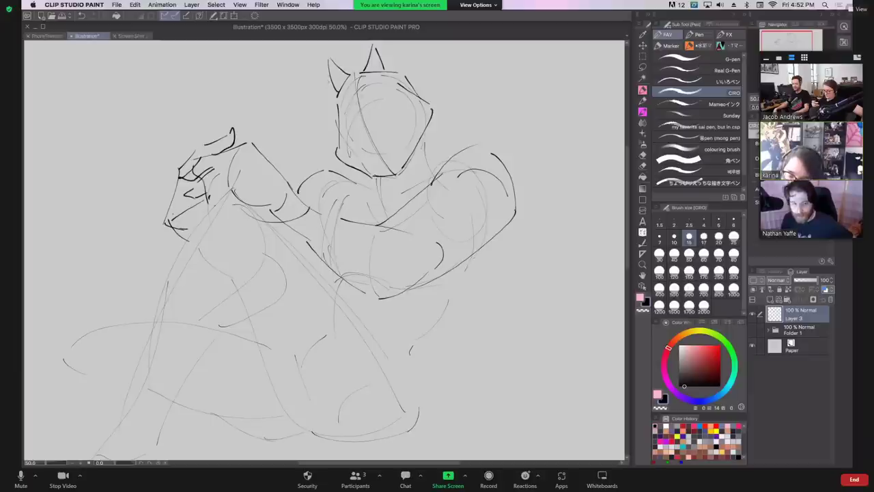
Draw the heavy brow ridge over both eyes, with a protruding far brow and an angular edge at the near temple.
mouse_move(340, 94)
mouse_down()
mouse_move(332, 105)
mouse_move(385, 85)
mouse_move(373, 68)
mouse_move(401, 76)
mouse_move(370, 77)
mouse_up()
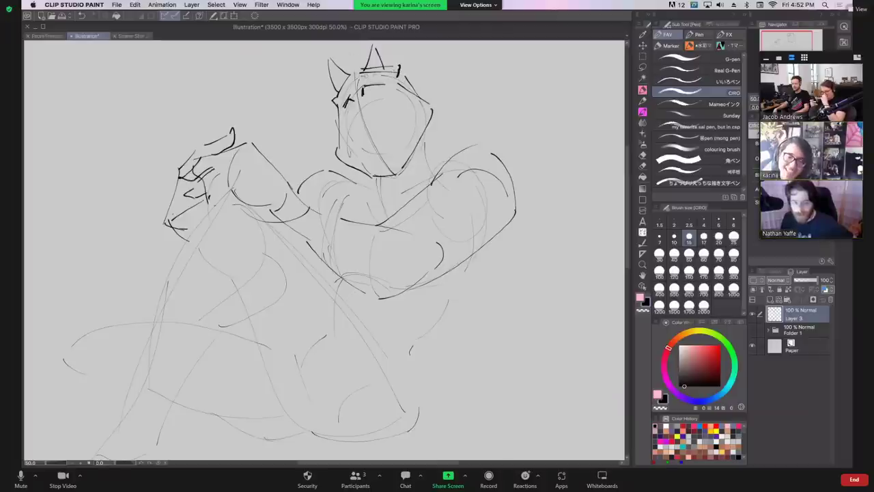
key(super+z)
key(super+z)
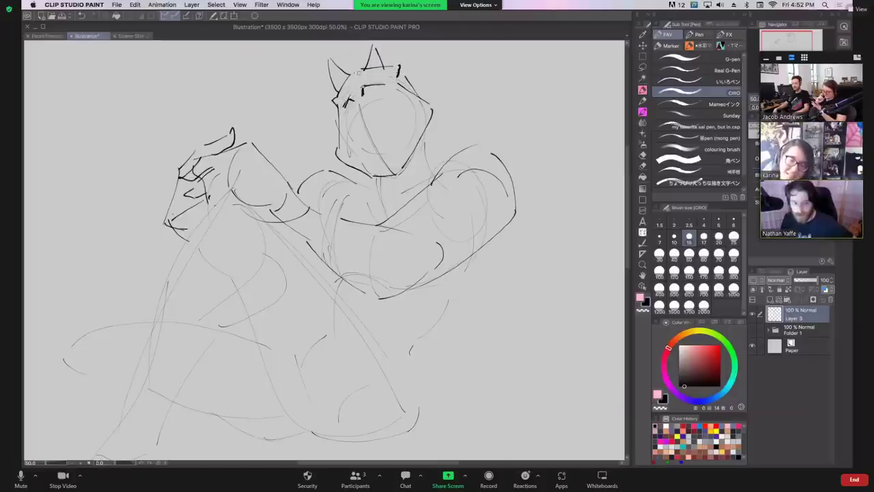
drag(342, 111, 349, 100)
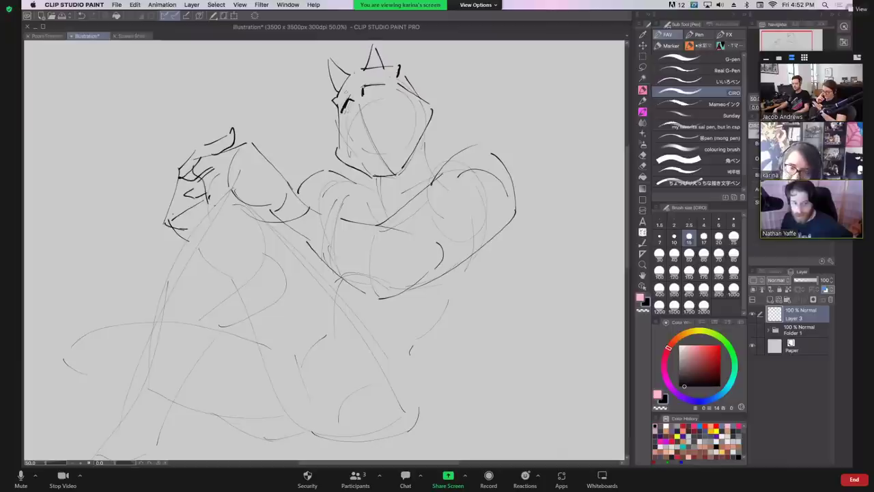
key(super+z)
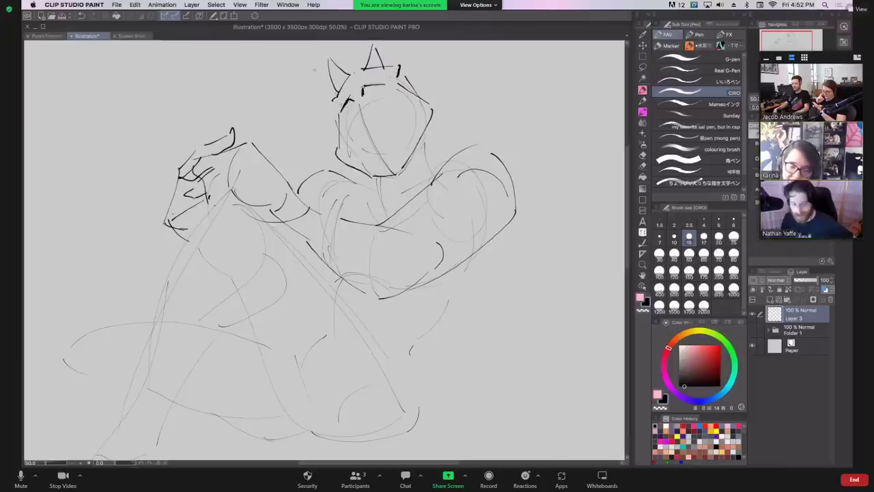
drag(335, 99, 339, 121)
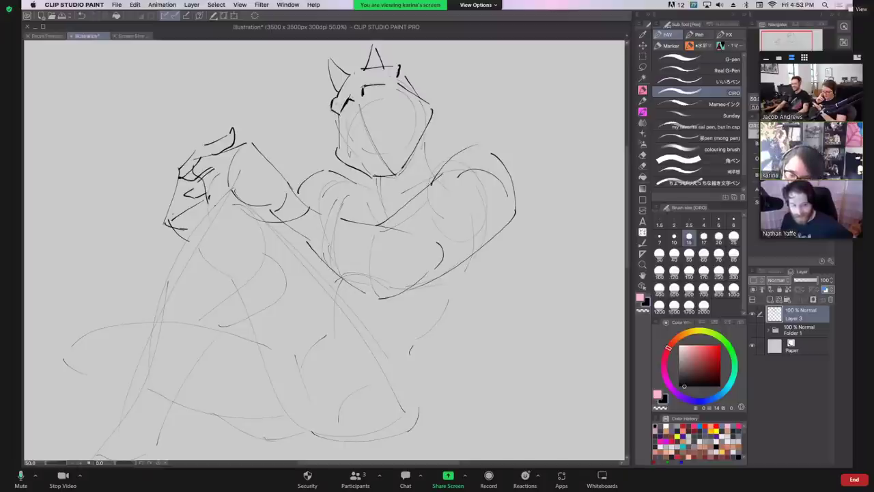
drag(392, 67, 398, 80)
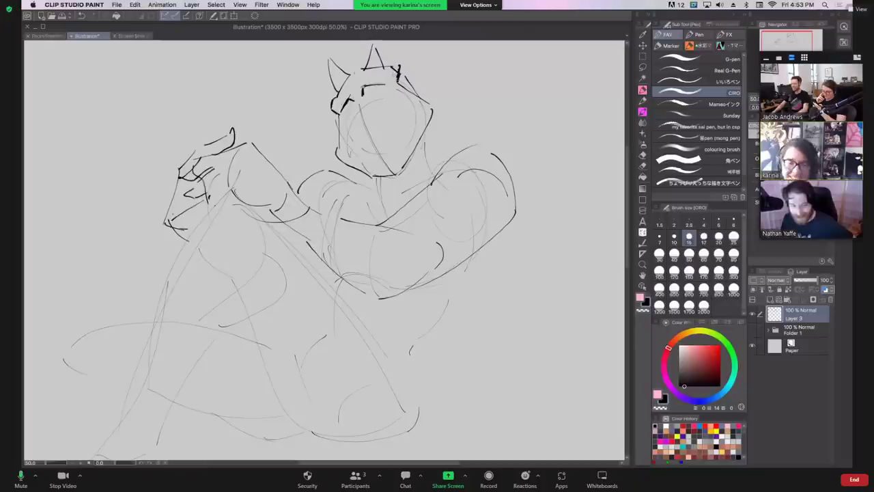
key(super+z)
key(super+z)
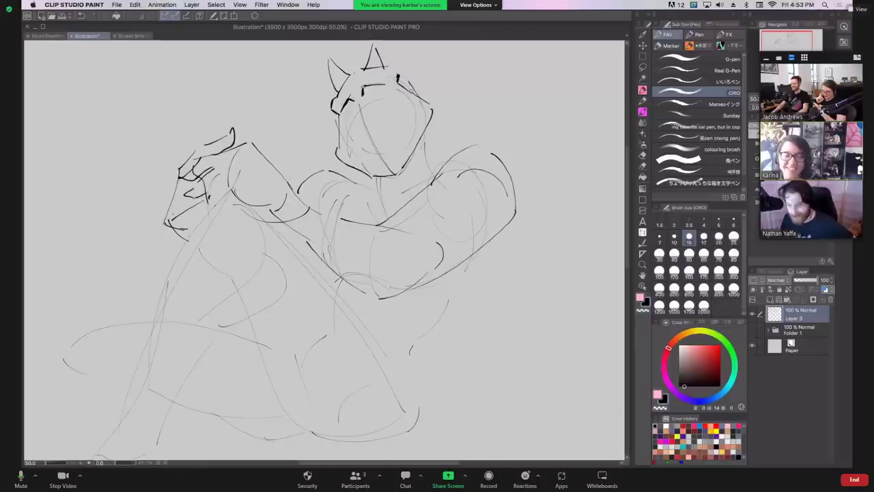
mouse_move(391, 67)
mouse_down()
mouse_move(415, 75)
mouse_move(424, 99)
mouse_up()
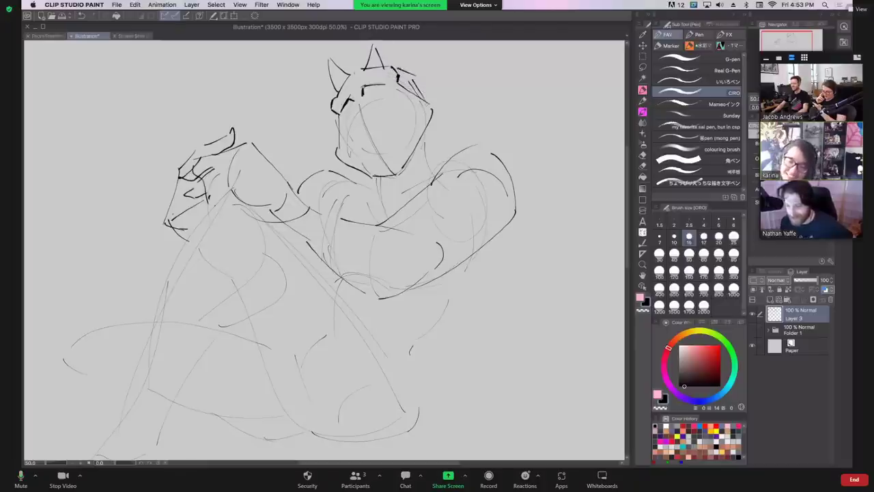
Check the gargoyle reference photo, then draw the furrow between the brows and the nose bridge, and redefine the near brow's lower edge.
click(131, 35)
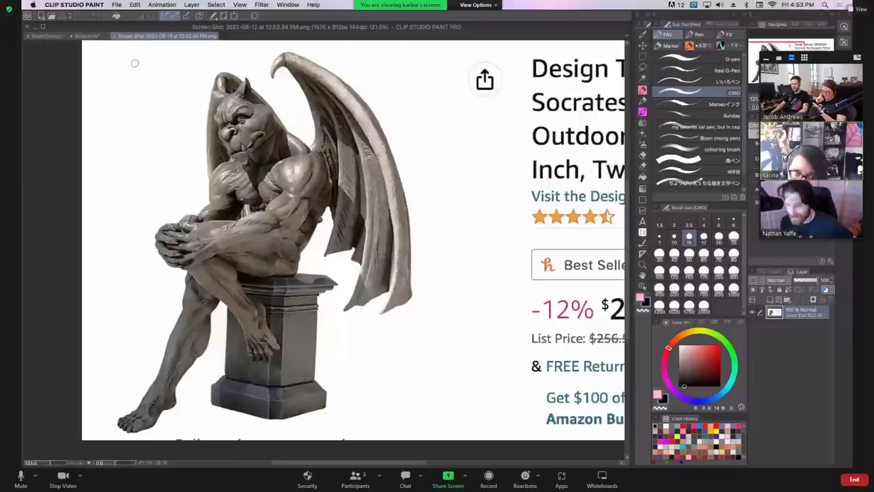
click(89, 37)
mouse_move(347, 101)
mouse_down()
mouse_move(353, 117)
mouse_move(359, 103)
mouse_up()
key(super+z)
drag(359, 103, 366, 103)
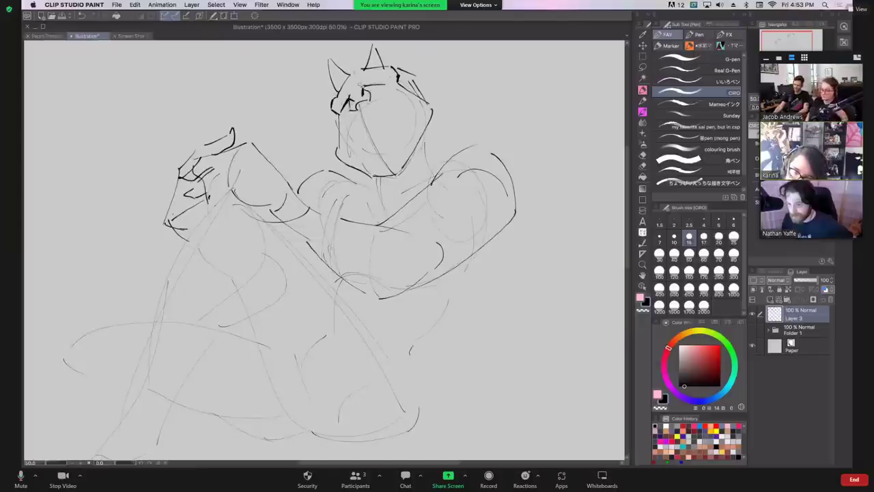
key(super+z)
key(super+z)
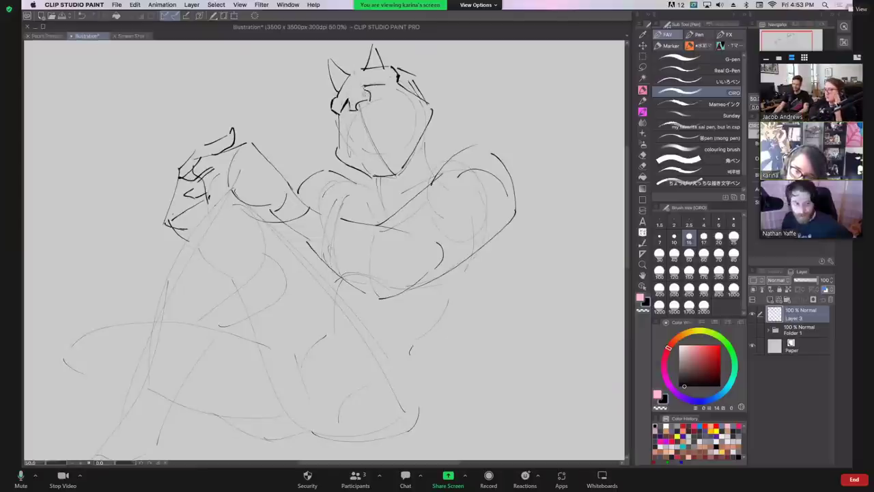
drag(359, 76, 353, 104)
drag(356, 86, 392, 83)
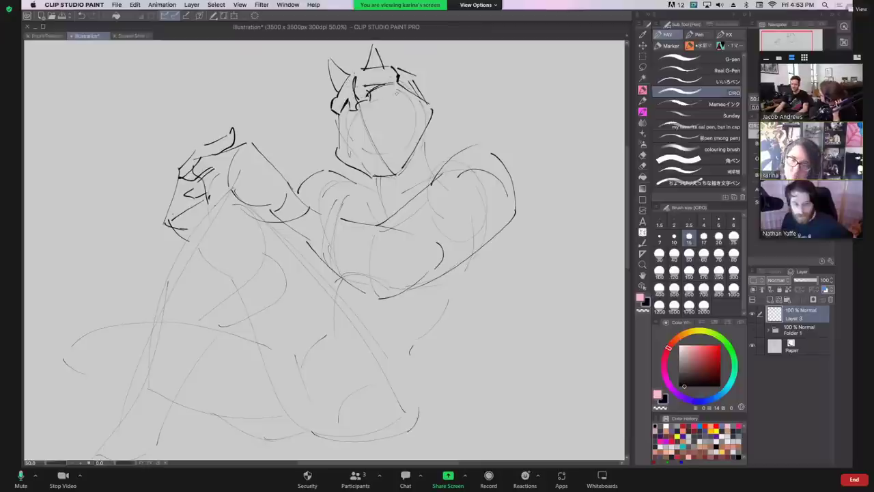
key(super+z)
key(super+z)
key(super+z)
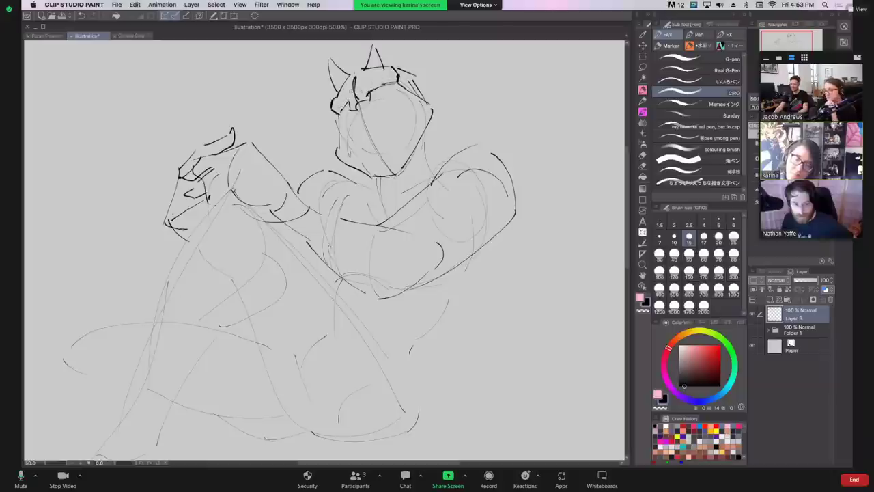
Draw the far eye's lower edge and the nose down to its tip, with a cheek line beside it.
mouse_move(339, 112)
mouse_down()
mouse_move(353, 106)
mouse_move(352, 139)
mouse_up()
key(super+z)
mouse_move(358, 108)
mouse_down()
mouse_move(347, 129)
mouse_move(357, 134)
mouse_up()
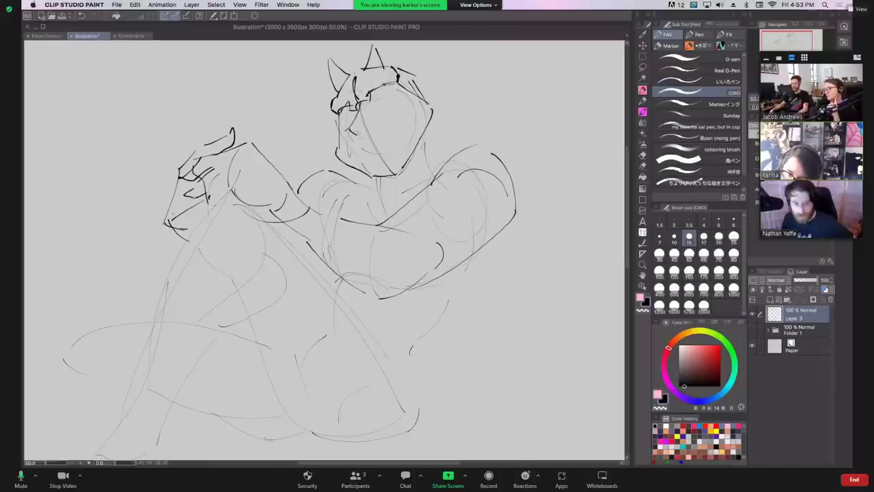
mouse_move(364, 102)
mouse_down()
mouse_move(377, 111)
mouse_move(351, 128)
mouse_move(381, 125)
mouse_move(347, 158)
mouse_up()
key(super+z)
key(super+z)
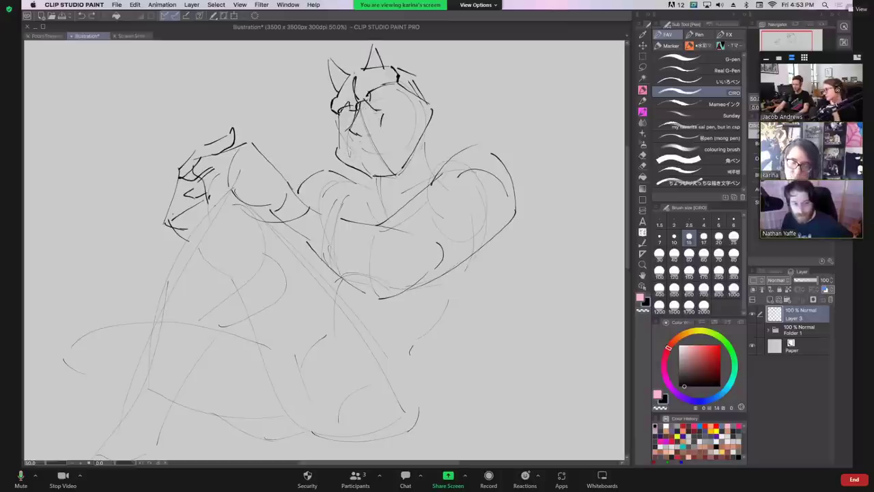
Check the gargoyle reference photo, then draw the nostrils, mouth area and cheek and jaw planes of the face.
click(131, 35)
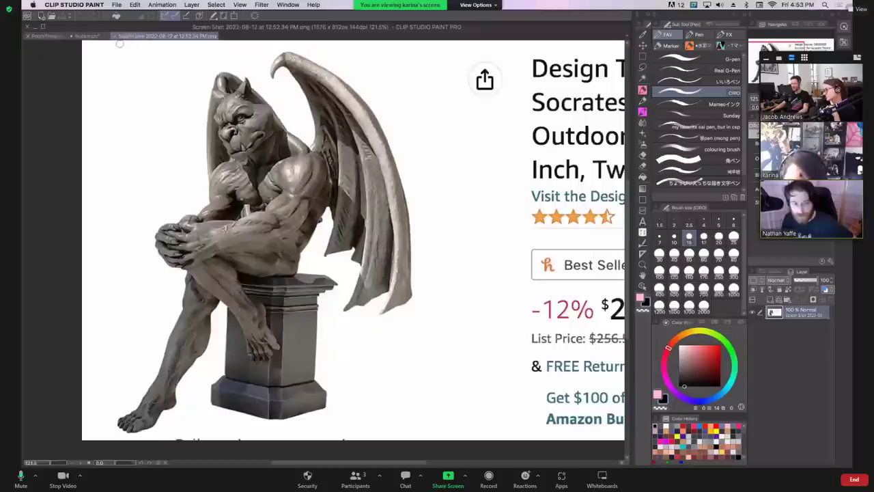
click(89, 36)
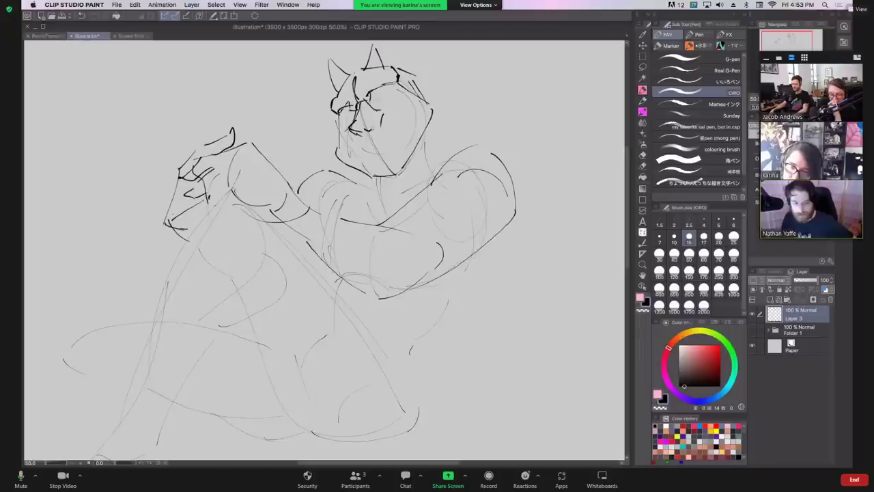
mouse_move(380, 110)
mouse_down()
mouse_move(375, 164)
mouse_move(347, 155)
mouse_move(385, 156)
mouse_up()
key(super+z)
mouse_move(413, 130)
mouse_down()
mouse_move(401, 145)
mouse_move(411, 131)
mouse_up()
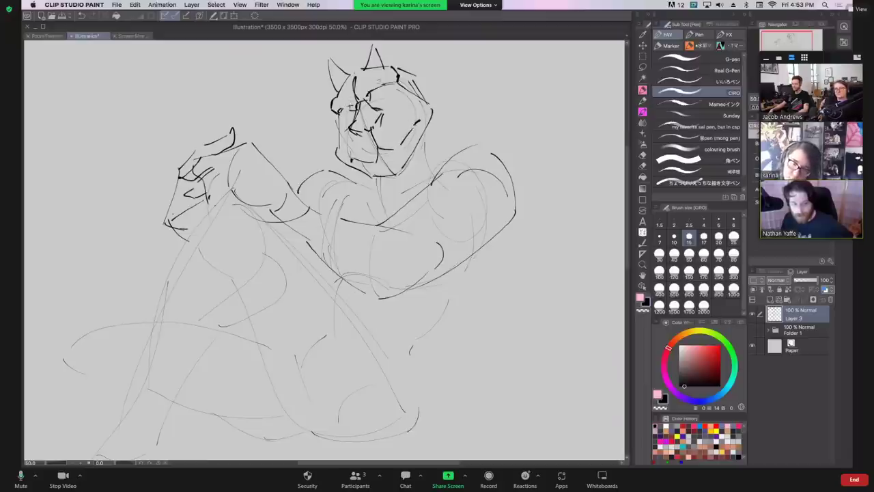
Draw narrowed, dark-lidded eyes beneath both brows.
mouse_move(373, 91)
mouse_down()
mouse_move(369, 101)
mouse_move(394, 84)
mouse_move(381, 103)
mouse_move(395, 83)
mouse_move(380, 91)
mouse_move(393, 87)
mouse_up()
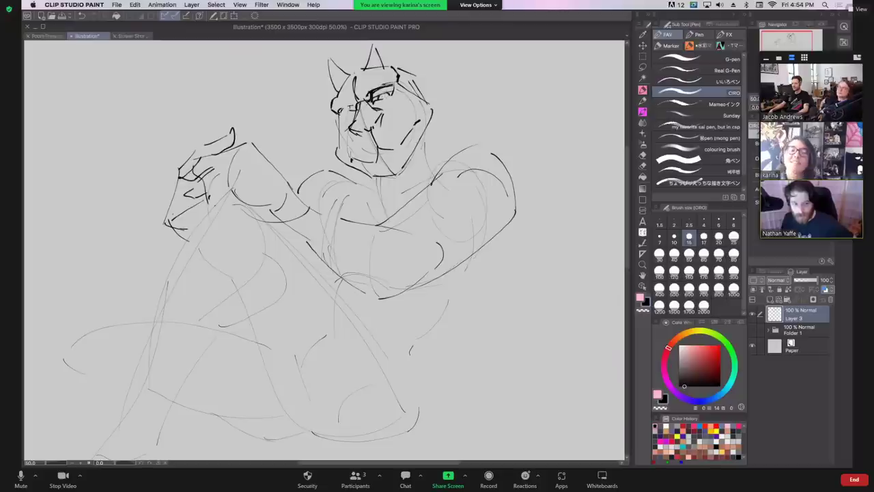
drag(339, 110, 355, 111)
key(ctrl+z)
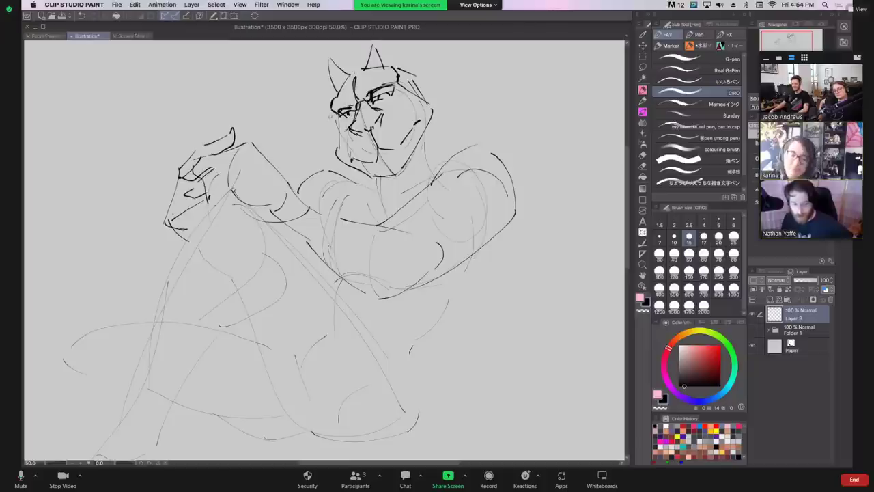
Reinforce the face profile, chin and back of the head with thick contours, extending the line down the back of the neck.
mouse_move(338, 114)
mouse_down()
mouse_move(339, 152)
mouse_move(380, 179)
mouse_up()
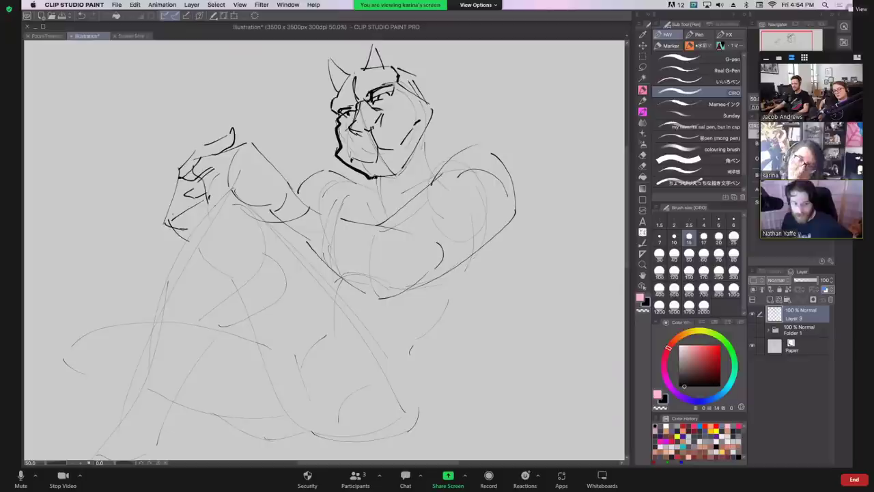
mouse_move(398, 67)
mouse_down()
mouse_move(430, 104)
mouse_move(434, 127)
mouse_move(416, 154)
mouse_up()
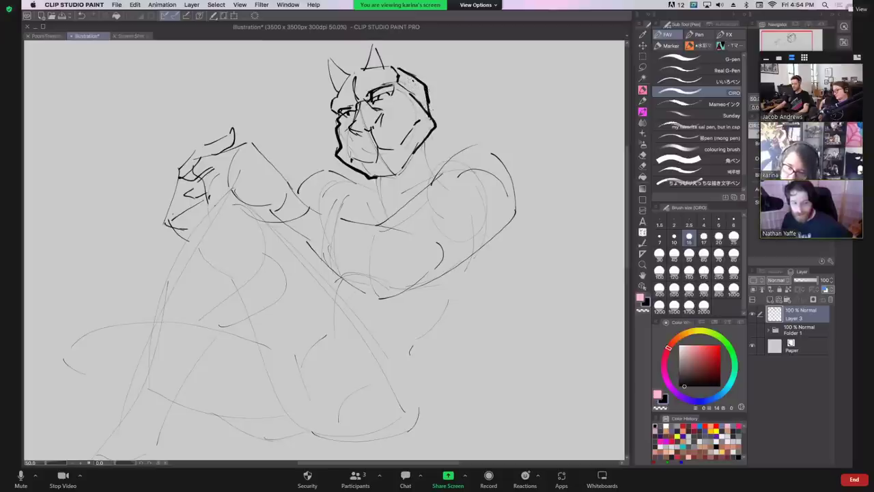
drag(430, 131, 441, 157)
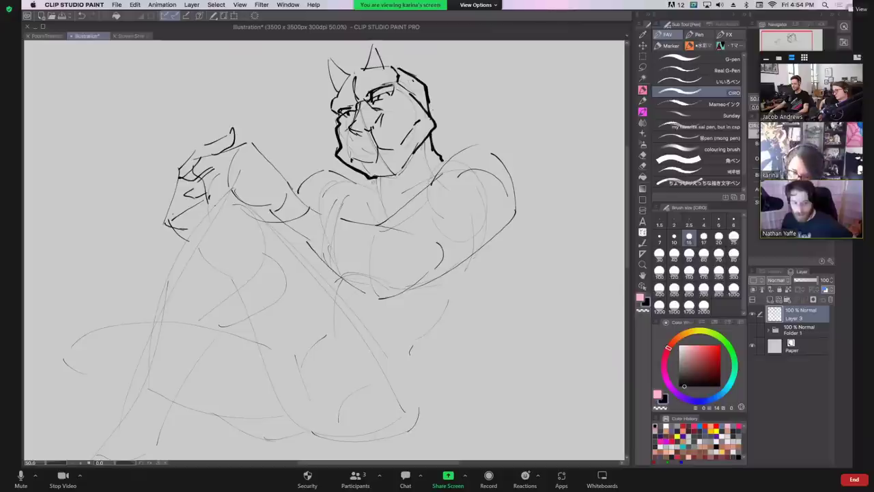
Draw the front of the neck as a thick line below the chin, with a dark wedge under the jaw.
mouse_move(372, 176)
mouse_down()
mouse_move(365, 206)
mouse_move(375, 220)
mouse_up()
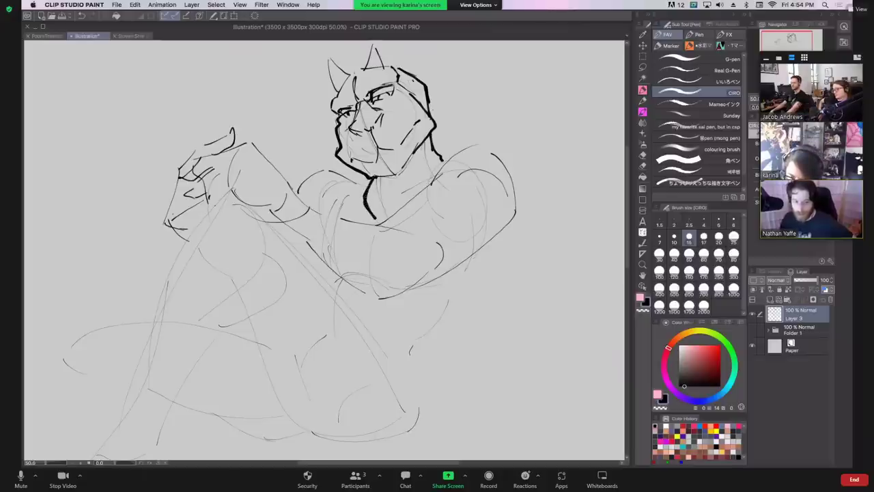
key(ctrl+z)
mouse_move(371, 178)
mouse_down()
mouse_move(374, 213)
mouse_move(387, 177)
mouse_move(396, 175)
mouse_up()
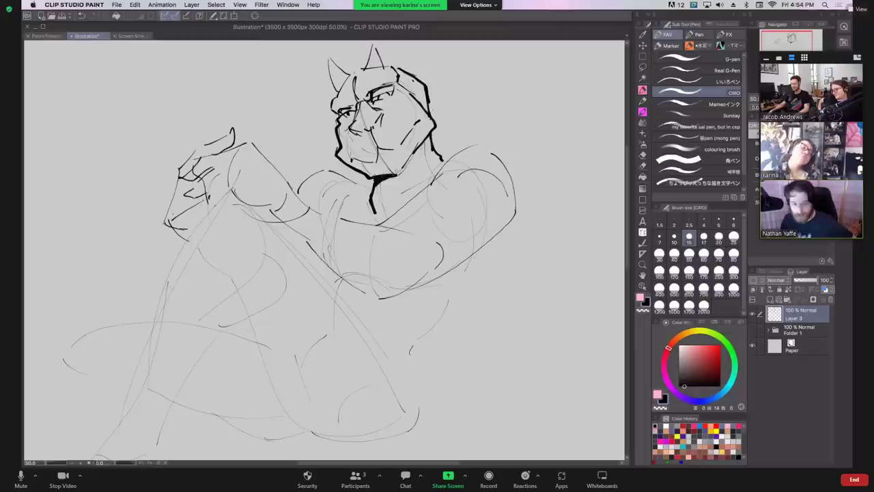
Ink the far shoulder with a thick curved contour running from the upper arm to just below the jaw.
drag(347, 177, 366, 175)
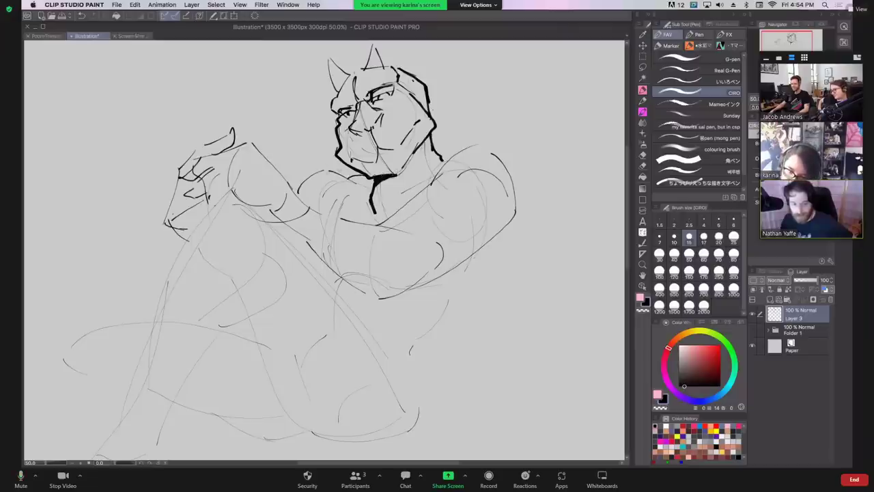
mouse_move(289, 186)
mouse_down()
mouse_move(318, 160)
mouse_move(335, 164)
mouse_move(288, 190)
mouse_up()
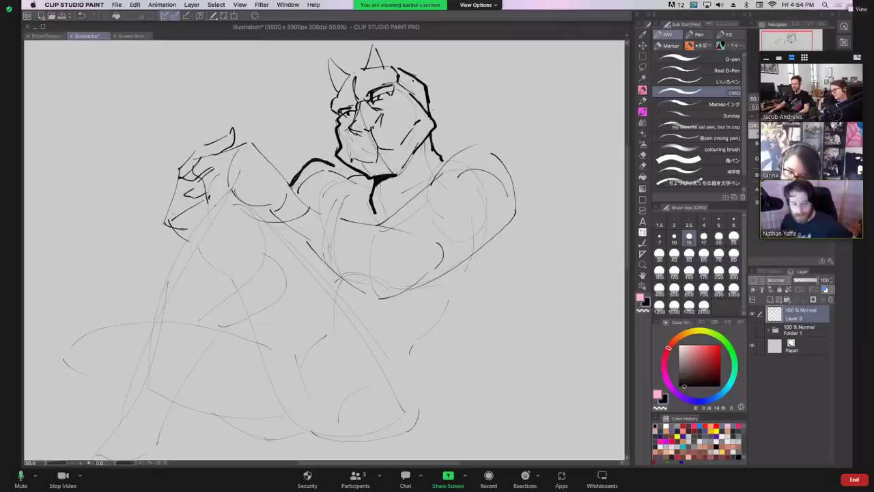
drag(329, 164, 348, 167)
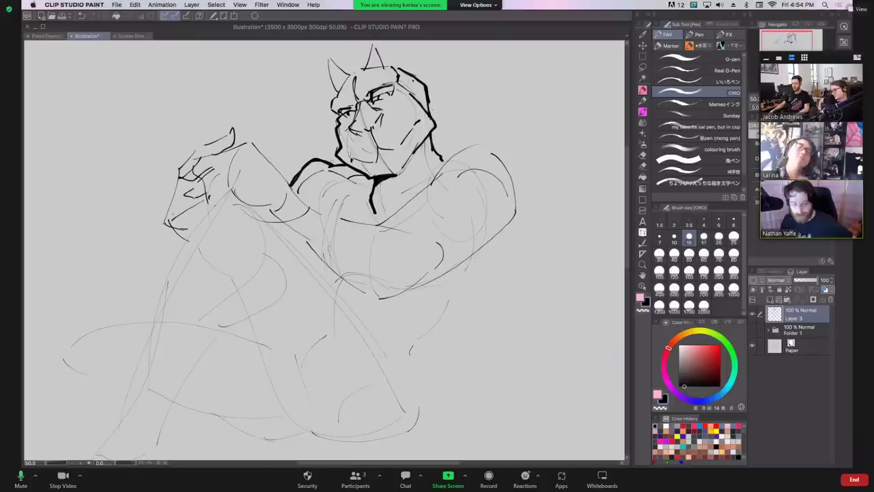
Draw the slanted line at the base of the neck and the top contour of the near shoulder, using brush size 25.
mouse_move(386, 218)
mouse_down()
mouse_move(463, 140)
mouse_move(478, 140)
mouse_move(510, 164)
mouse_up()
key(super+z)
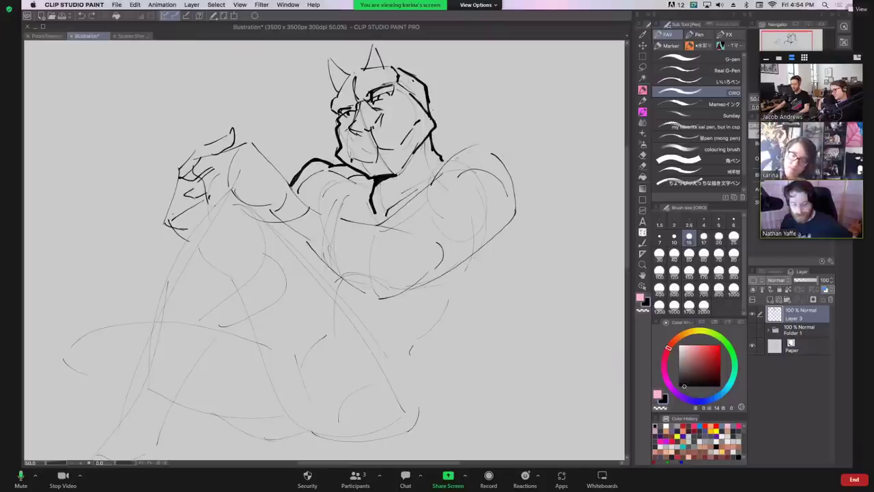
mouse_move(434, 176)
mouse_down()
mouse_move(476, 137)
mouse_move(508, 171)
mouse_up()
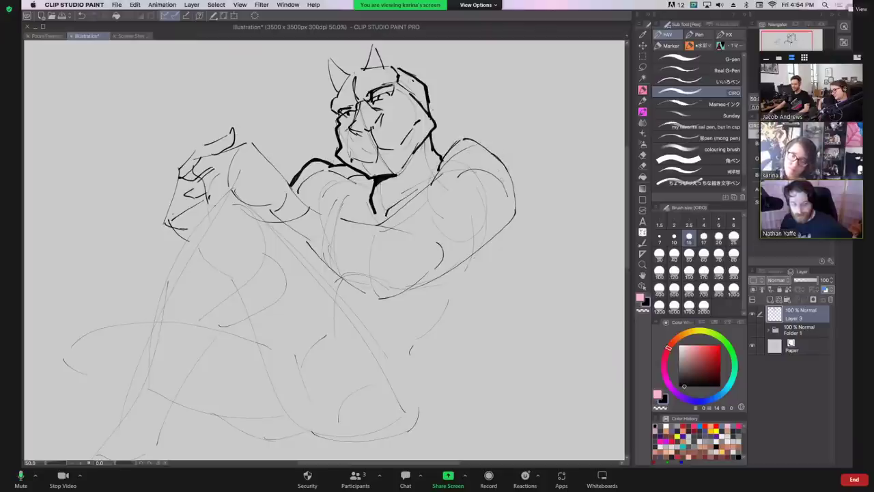
key(super+z)
drag(471, 138, 507, 154)
click(730, 238)
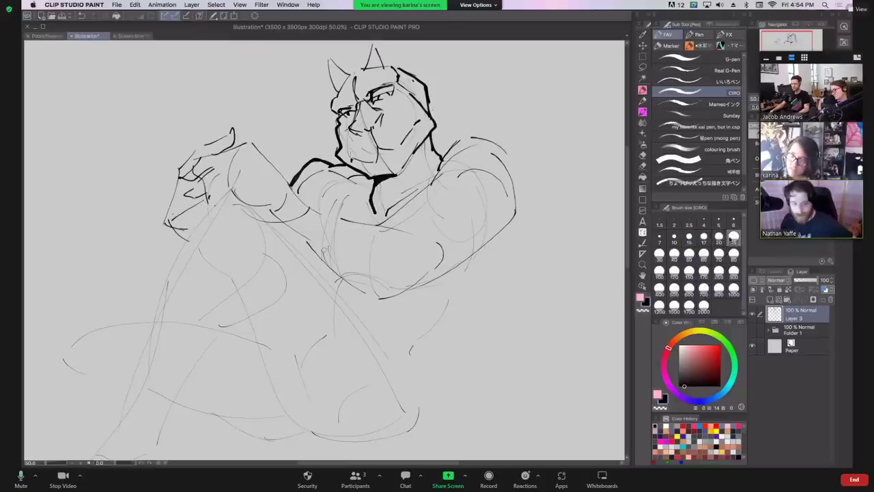
key(super+z)
key(super+z)
mouse_move(430, 183)
mouse_down()
mouse_move(459, 139)
mouse_move(503, 157)
mouse_up()
key(super+z)
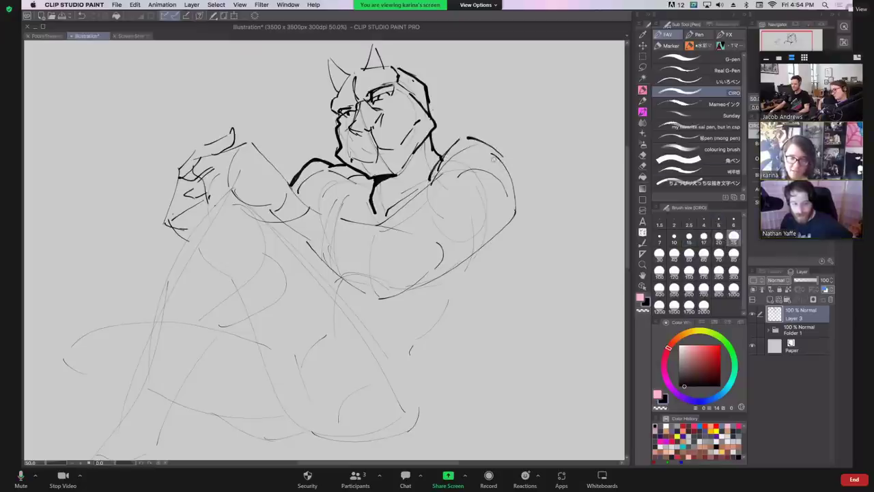
Hatch shadows on the far shoulder beneath the chin and along the side of the neck.
drag(331, 166, 350, 179)
drag(335, 165, 355, 179)
mouse_move(336, 165)
mouse_down()
mouse_move(361, 176)
mouse_move(403, 171)
mouse_up()
drag(376, 209, 421, 161)
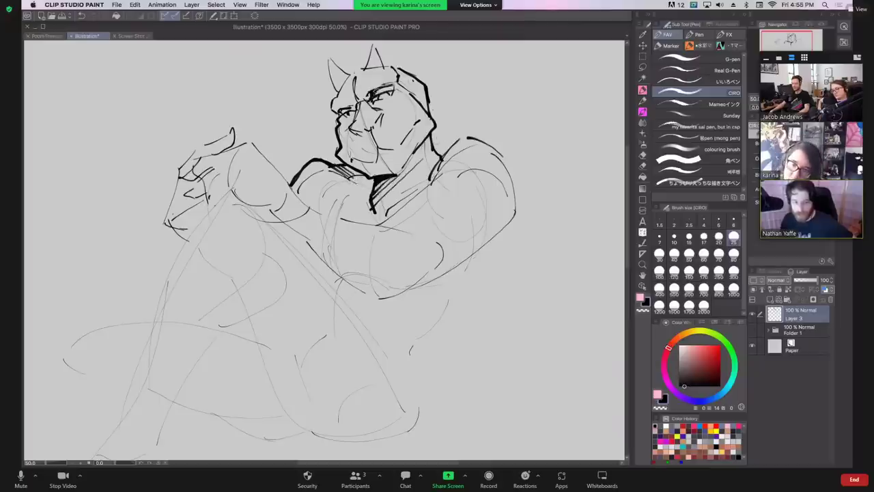
Darken the near eye with short, thick strokes between the brow and the upper lid.
drag(383, 87, 373, 98)
mouse_move(385, 85)
mouse_down()
mouse_move(375, 97)
mouse_move(384, 94)
mouse_up()
drag(393, 80, 382, 99)
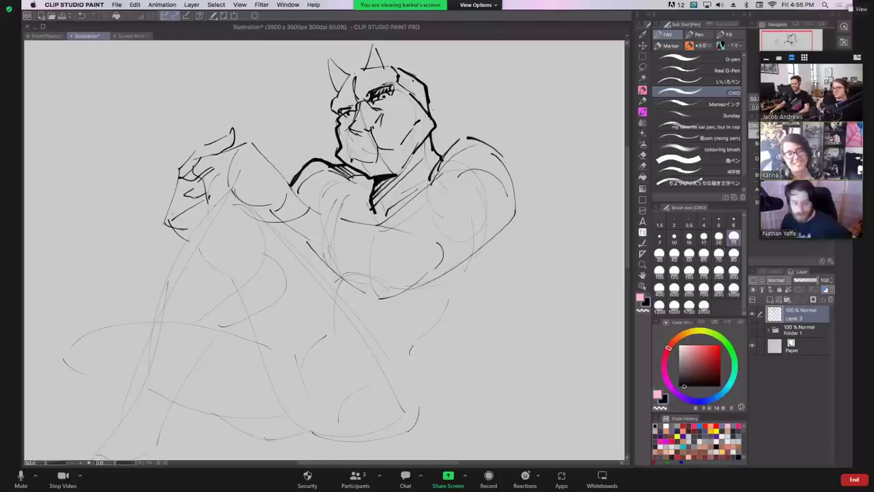
Draw the curved lower back behind the near arm, and ink the fingers, knuckles and wrist of the hands on the knee.
mouse_move(503, 237)
mouse_down()
mouse_move(464, 304)
mouse_move(411, 333)
mouse_up()
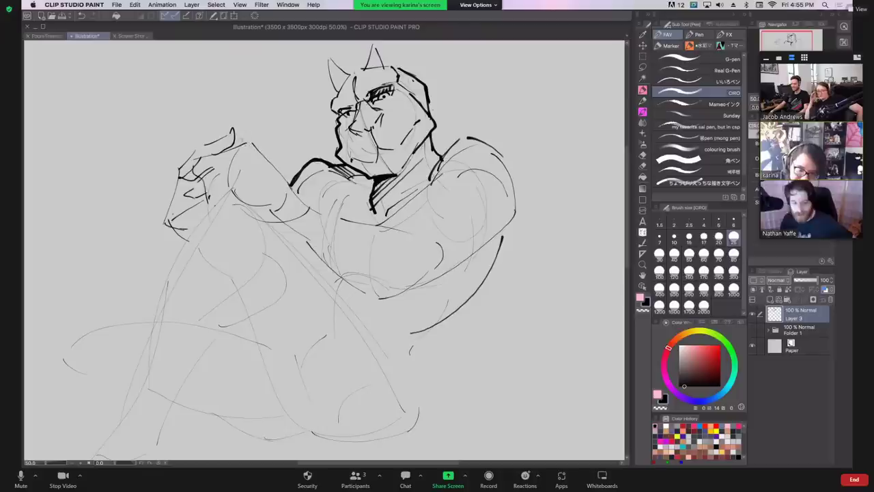
mouse_move(219, 141)
mouse_down()
mouse_move(200, 136)
mouse_move(180, 164)
mouse_up()
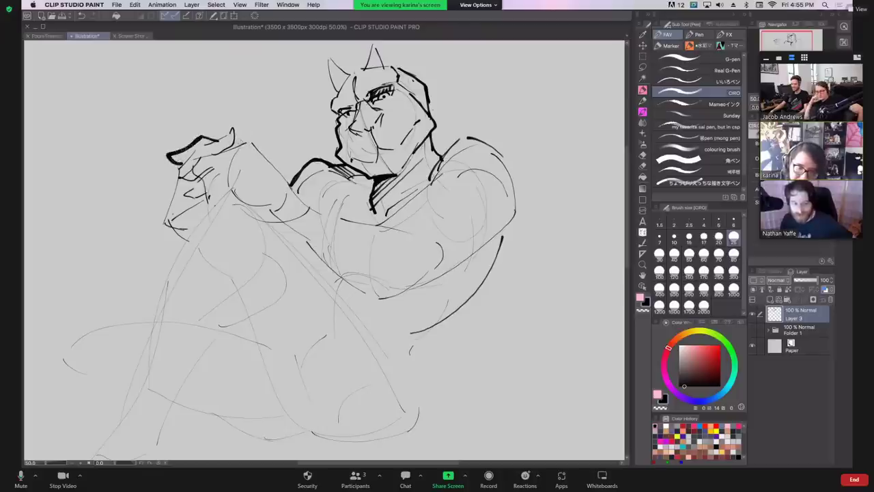
drag(235, 142, 254, 143)
key(super+z)
drag(252, 143, 261, 155)
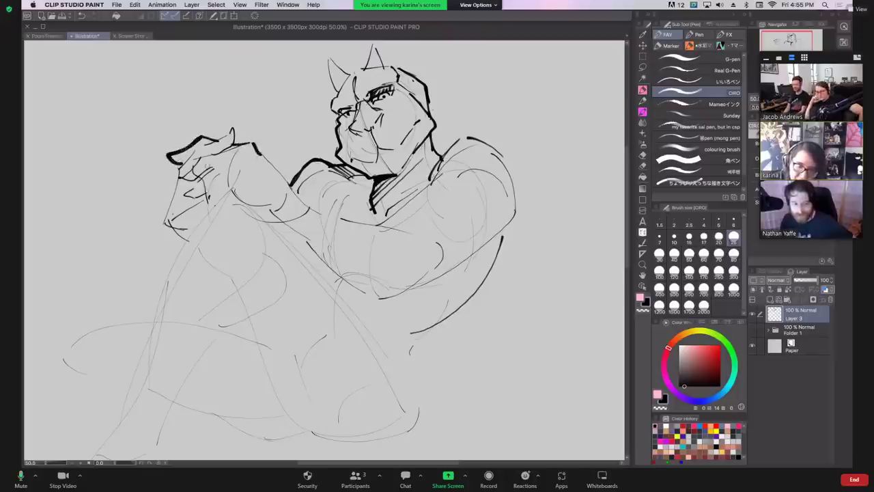
mouse_move(201, 159)
mouse_down()
mouse_move(173, 177)
mouse_move(239, 156)
mouse_move(250, 166)
mouse_move(185, 192)
mouse_move(221, 189)
mouse_up()
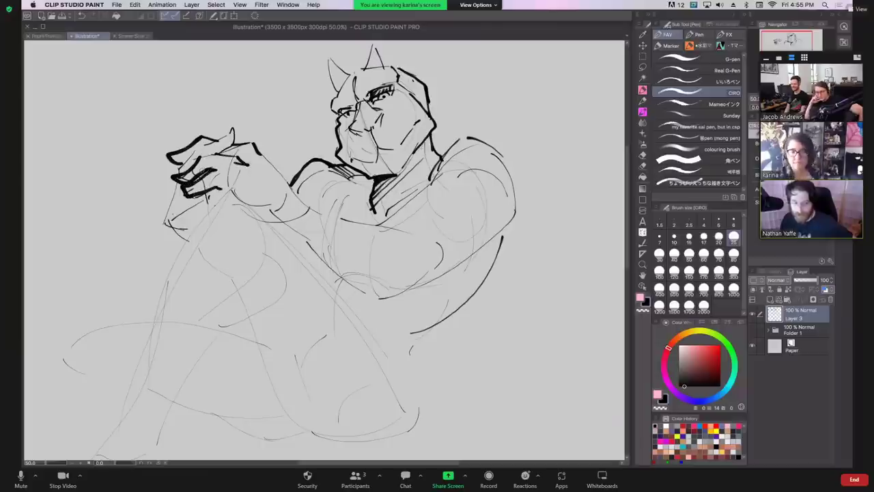
mouse_move(196, 149)
mouse_down()
mouse_move(233, 129)
mouse_move(176, 179)
mouse_move(165, 226)
mouse_move(190, 236)
mouse_up()
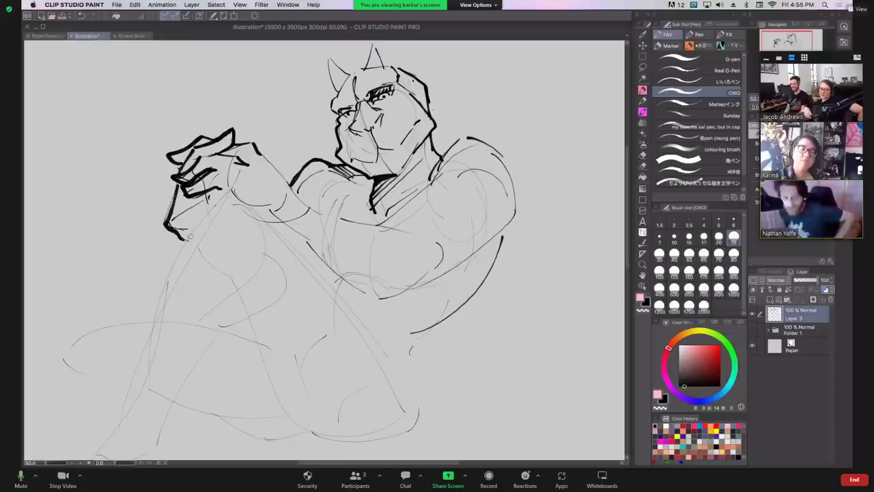
Check the gargoyle reference photo, then ink the raised knee, shin and calf and the underside of the thigh with thick contours.
click(132, 35)
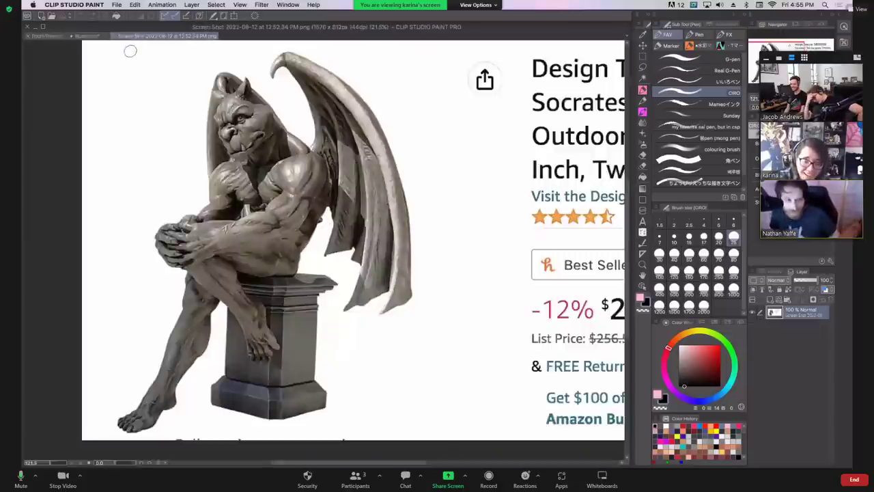
click(87, 36)
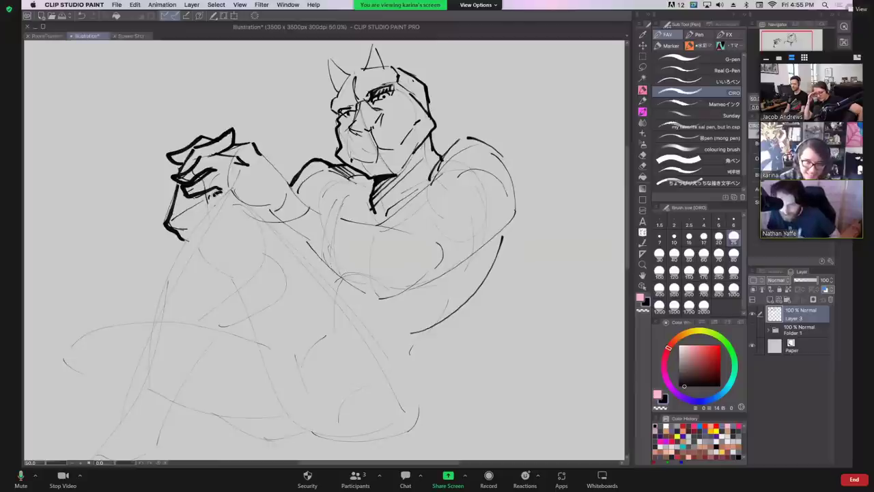
drag(185, 240, 144, 377)
mouse_move(230, 209)
mouse_down()
mouse_move(187, 339)
mouse_move(275, 291)
mouse_up()
key(super+z)
mouse_move(201, 331)
mouse_down()
mouse_move(269, 254)
mouse_move(312, 319)
mouse_up()
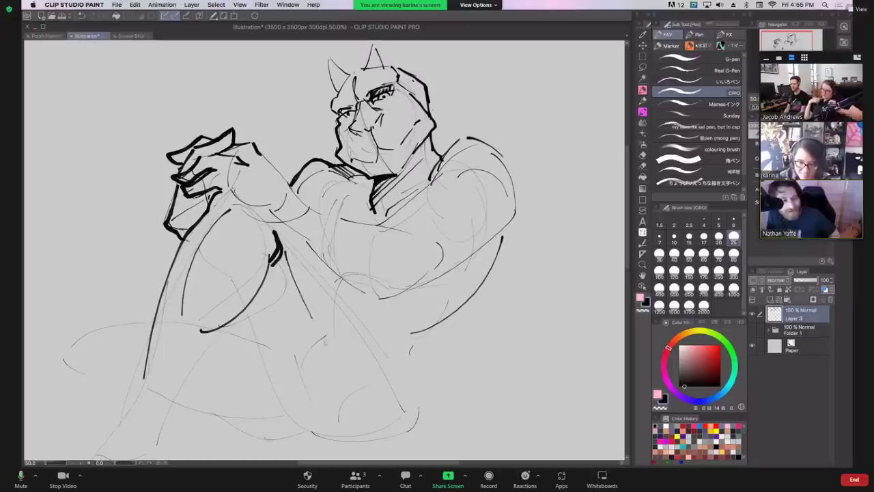
mouse_move(244, 310)
mouse_down()
mouse_move(286, 415)
mouse_move(345, 440)
mouse_up()
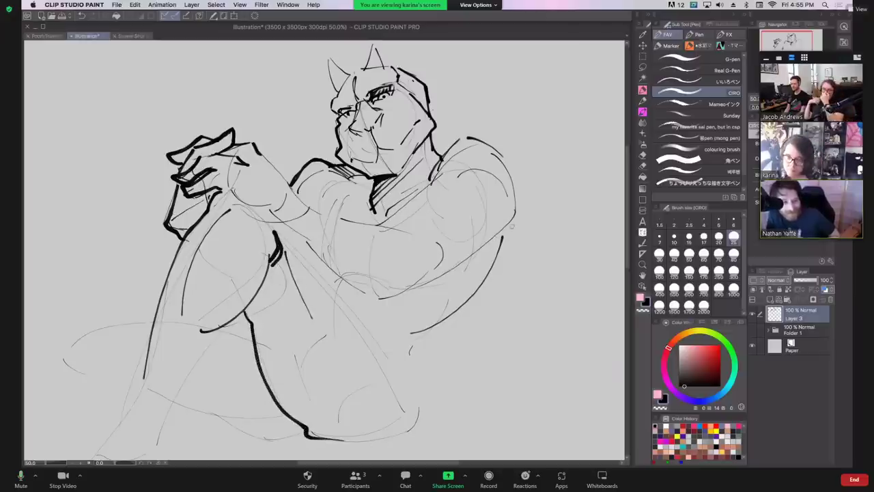
Add a thick dark accent to the back behind the near arm and outline a tall, pointed, curved wing rising behind it.
mouse_move(510, 224)
mouse_down()
mouse_move(496, 263)
mouse_move(509, 226)
mouse_up()
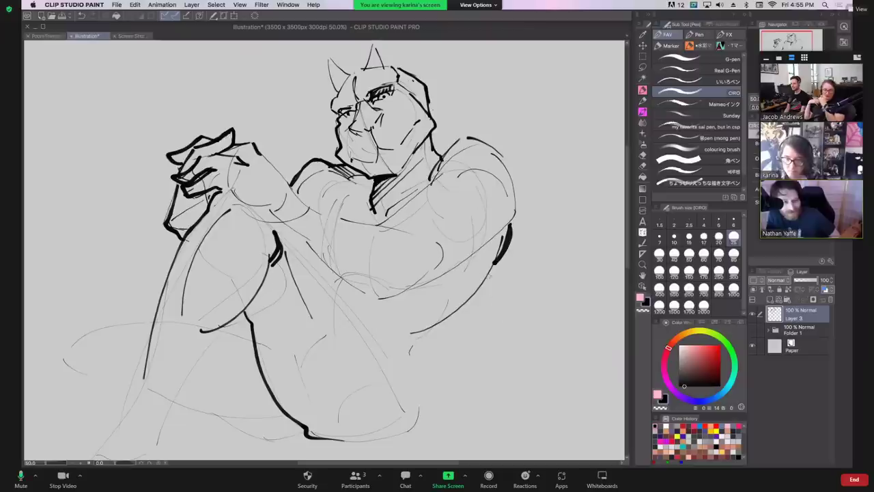
drag(488, 275, 508, 342)
key(super+z)
mouse_move(486, 275)
mouse_down()
mouse_move(482, 320)
mouse_move(547, 140)
mouse_move(526, 72)
mouse_move(630, 206)
mouse_up()
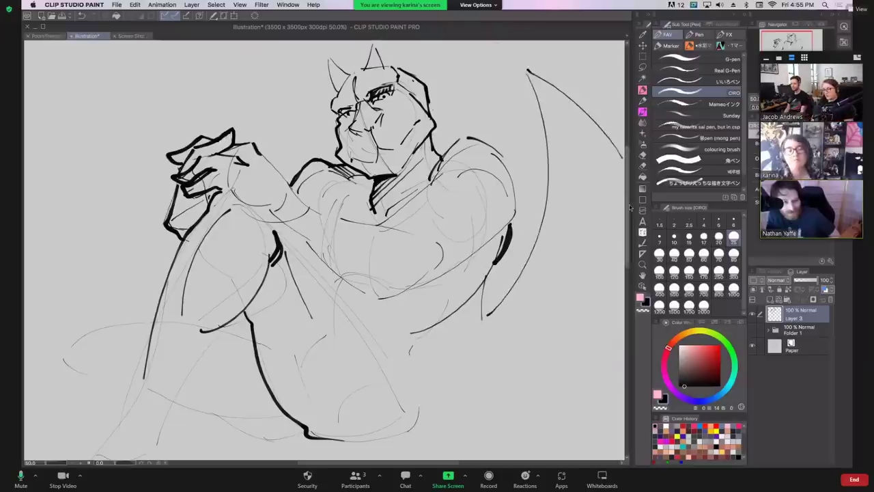
Ink the near forearm's lower contour from wrist to elbow and its upper contour into the inner elbow crease.
mouse_move(279, 220)
mouse_down()
mouse_move(315, 245)
mouse_move(341, 281)
mouse_move(394, 302)
mouse_move(403, 292)
mouse_up()
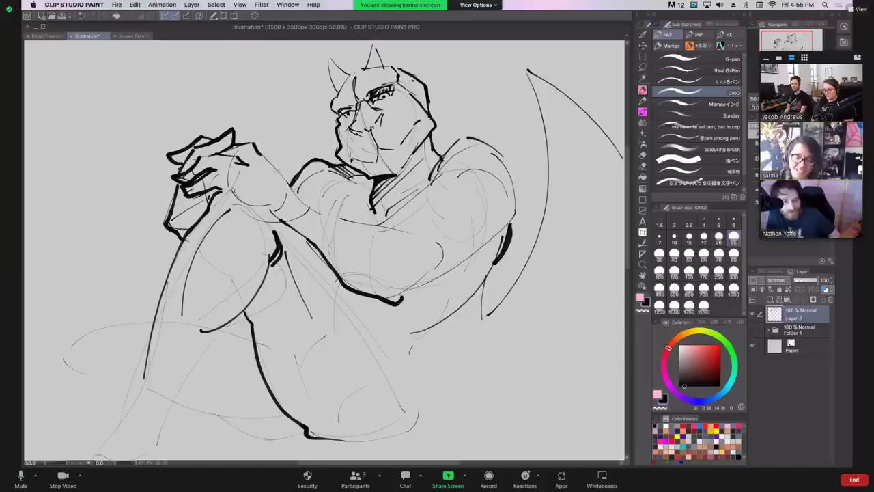
drag(261, 153, 291, 183)
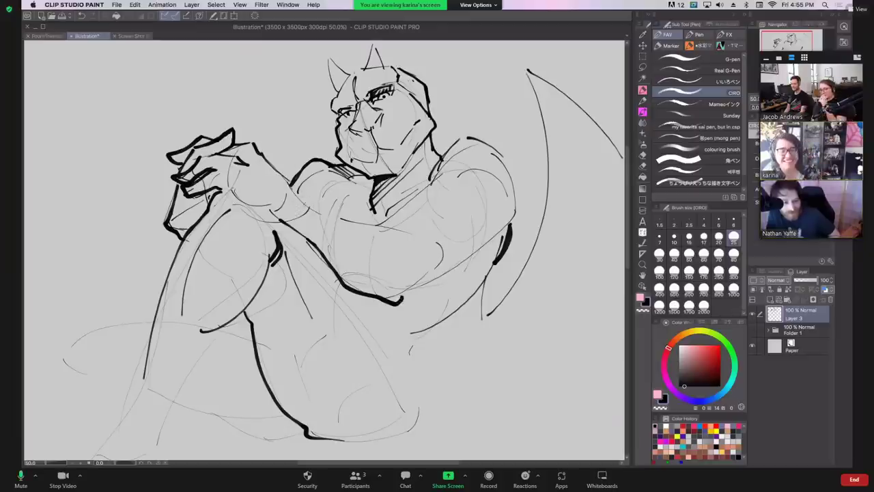
mouse_move(283, 176)
mouse_down()
mouse_move(315, 206)
mouse_move(396, 235)
mouse_up()
drag(381, 230, 416, 261)
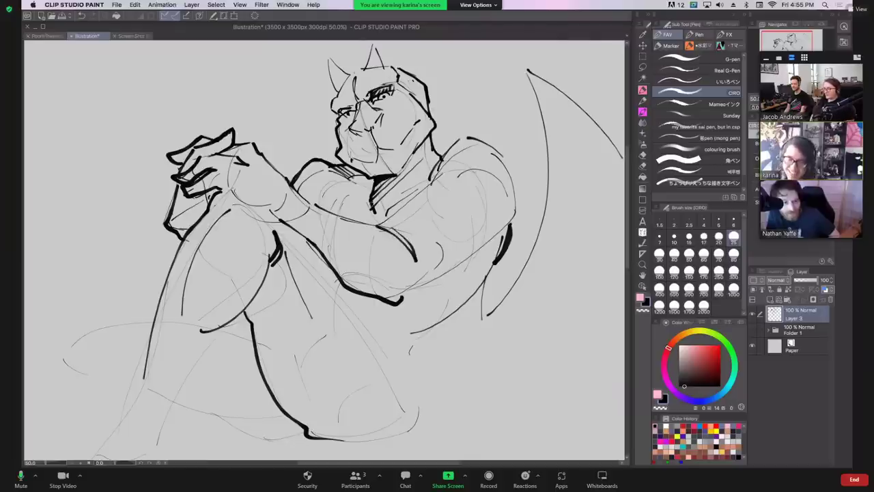
Ink the near upper arm and rounded shoulder, adding a deltoid line and hatching where the arm meets the back.
mouse_move(462, 169)
mouse_down()
mouse_move(422, 187)
mouse_move(384, 228)
mouse_up()
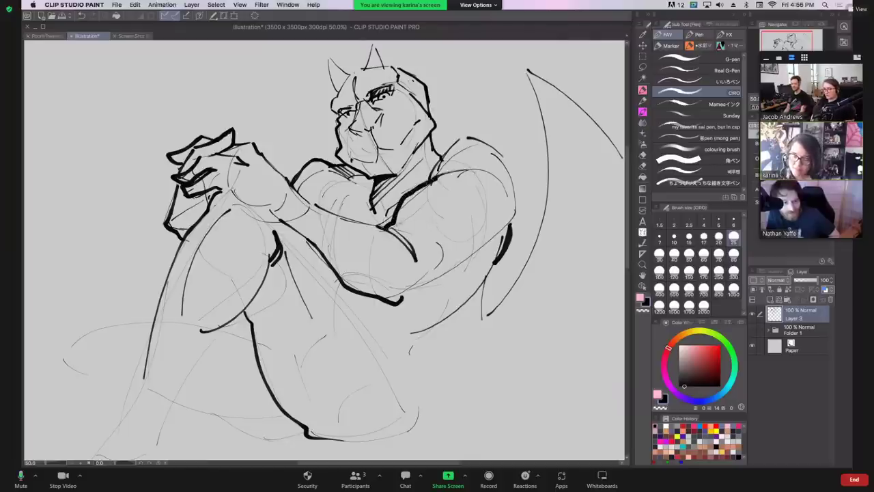
drag(445, 219, 503, 189)
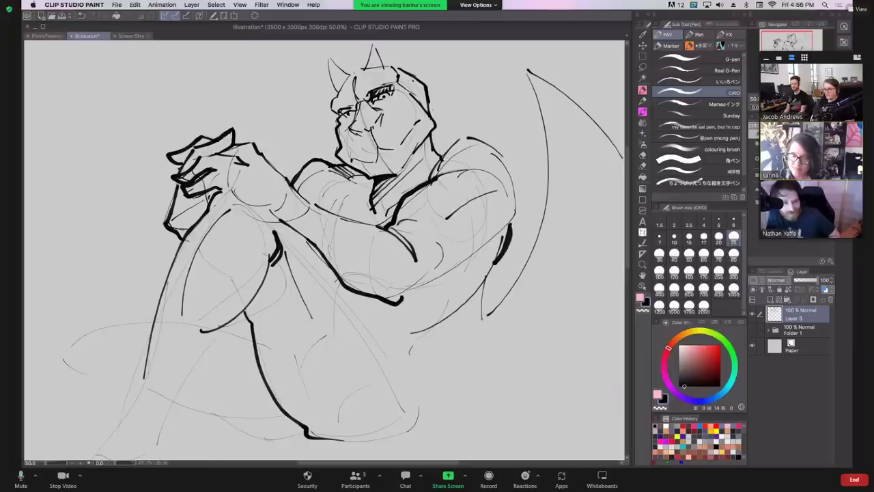
mouse_move(401, 299)
mouse_down()
mouse_move(449, 272)
mouse_move(487, 230)
mouse_up()
key(super+z)
mouse_move(400, 299)
mouse_down()
mouse_move(469, 261)
mouse_move(515, 208)
mouse_move(471, 283)
mouse_up()
key(super+z)
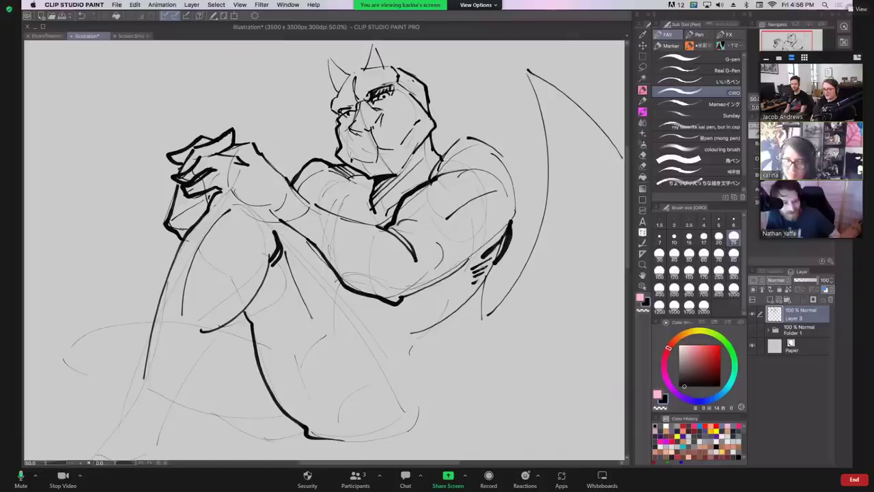
mouse_move(498, 155)
mouse_down()
mouse_move(508, 165)
mouse_move(505, 236)
mouse_up()
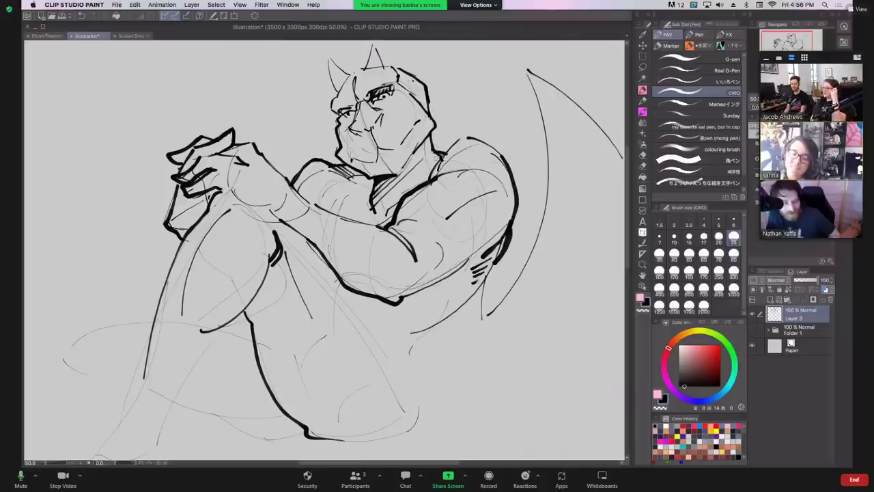
key(super+z)
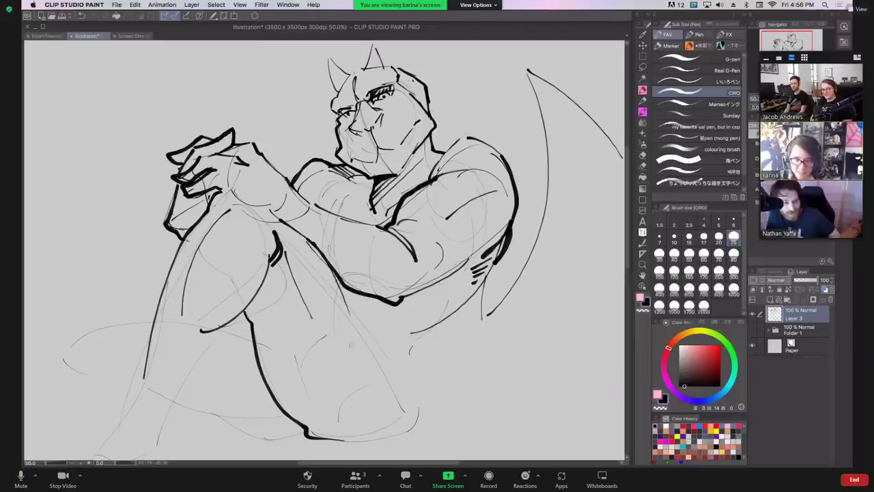
Draw the thigh and fold lines below the near forearm, and add hatching on the thigh and behind the raised knee.
drag(343, 291, 390, 363)
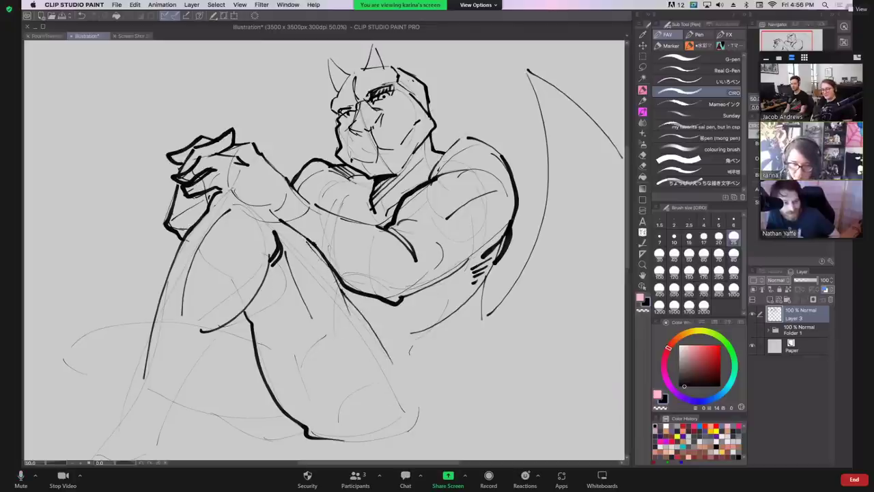
drag(321, 331, 363, 349)
drag(296, 294, 305, 330)
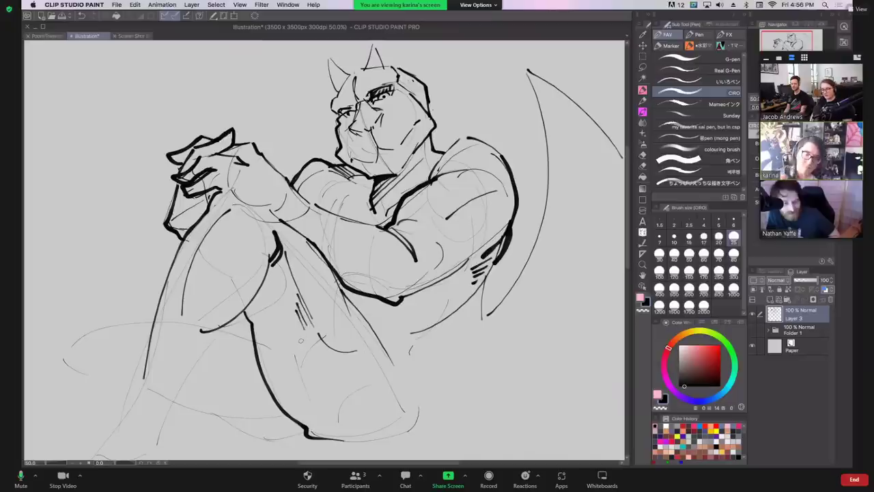
mouse_move(265, 278)
mouse_down()
mouse_move(242, 316)
mouse_move(259, 323)
mouse_move(250, 306)
mouse_move(277, 254)
mouse_up()
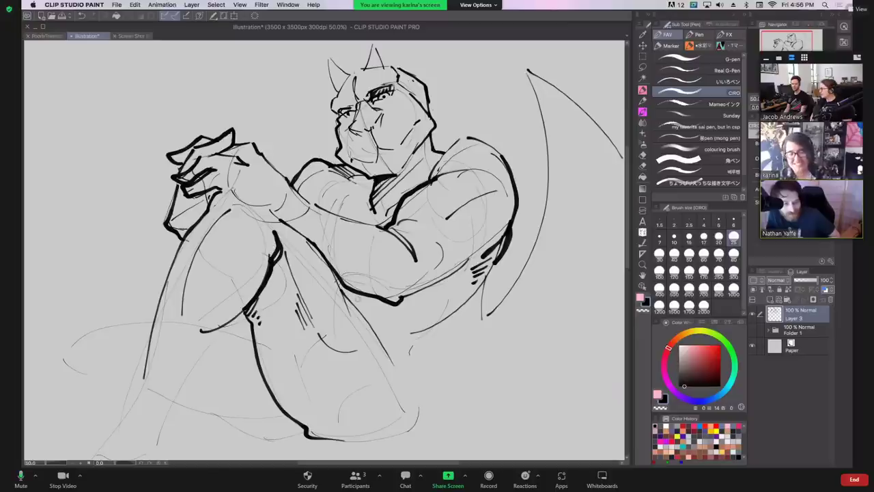
mouse_move(339, 277)
mouse_down()
mouse_move(352, 322)
mouse_move(319, 334)
mouse_up()
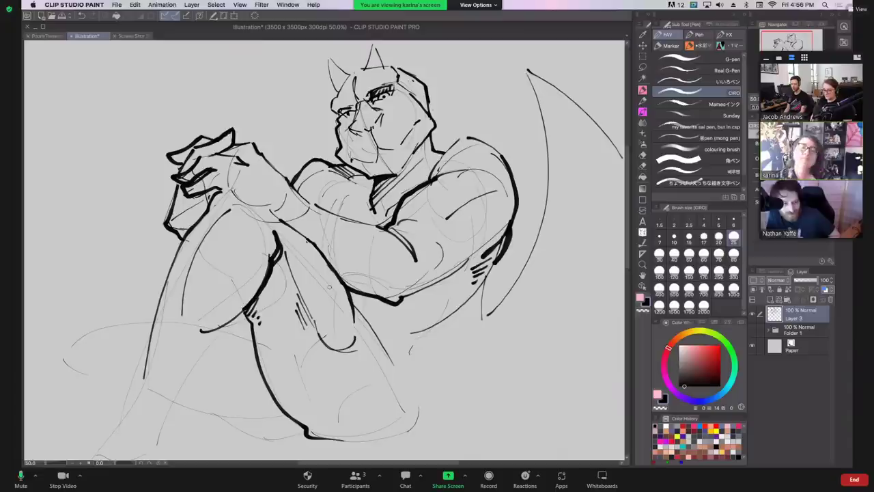
Ink the buttock, waist fold and lower back with thick contours, and extend the front leg's shin down to the ankle.
mouse_move(311, 437)
mouse_down()
mouse_move(418, 439)
mouse_move(414, 376)
mouse_up()
mouse_move(383, 322)
mouse_down()
mouse_move(412, 335)
mouse_move(407, 369)
mouse_move(418, 390)
mouse_up()
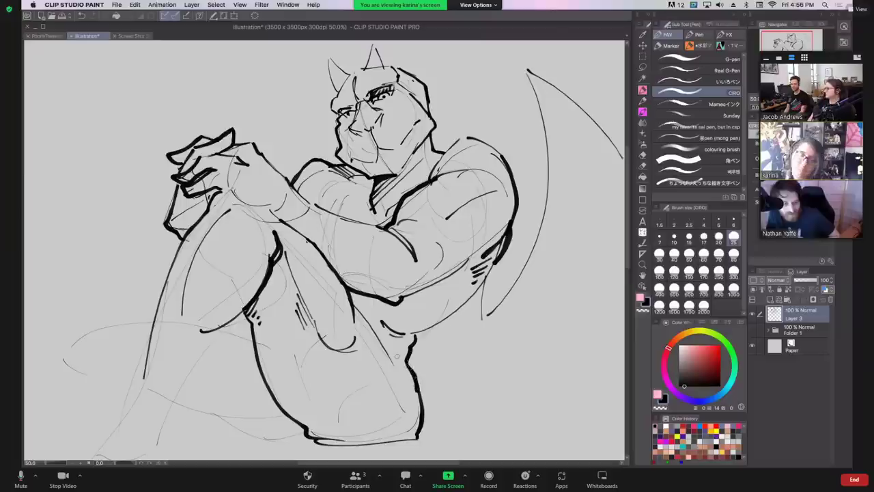
drag(412, 336, 470, 303)
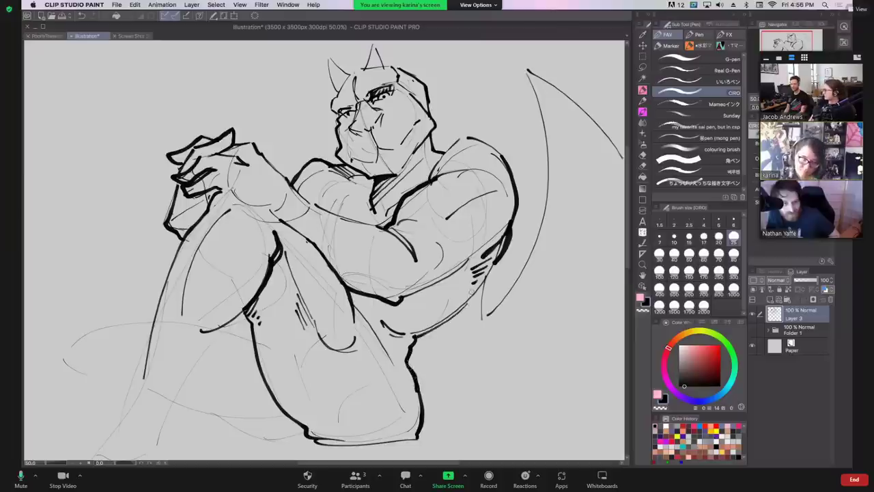
drag(145, 374, 95, 445)
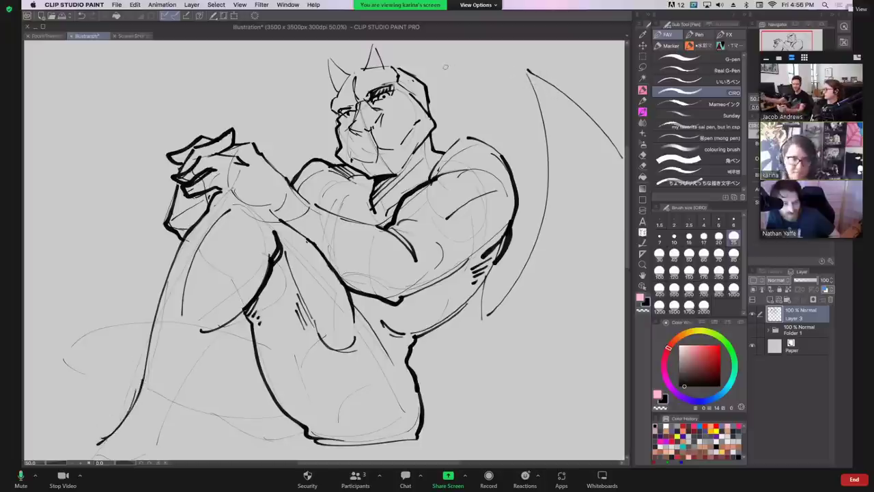
Ink the near wing's hooked top with thick strokes and start its upper outer edge, using the statue photo as reference.
click(130, 35)
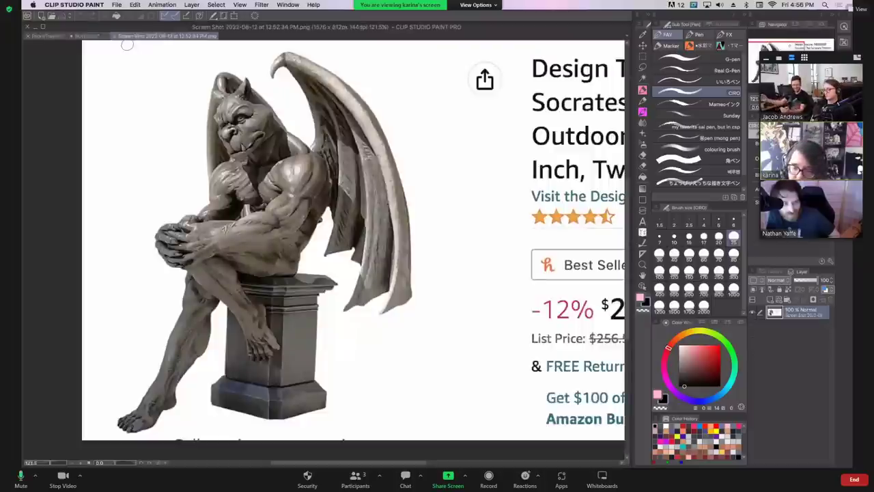
click(82, 36)
mouse_move(528, 70)
mouse_down()
mouse_move(506, 79)
mouse_move(497, 103)
mouse_move(518, 80)
mouse_move(538, 97)
mouse_up()
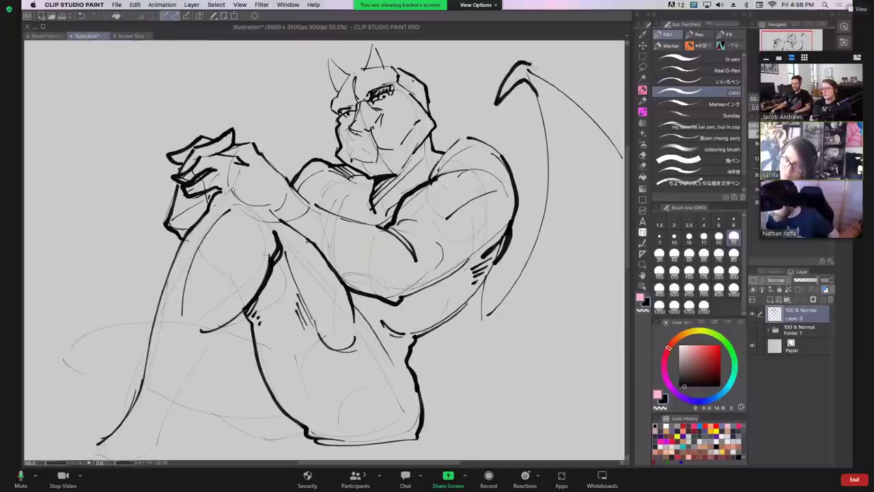
drag(529, 62, 564, 92)
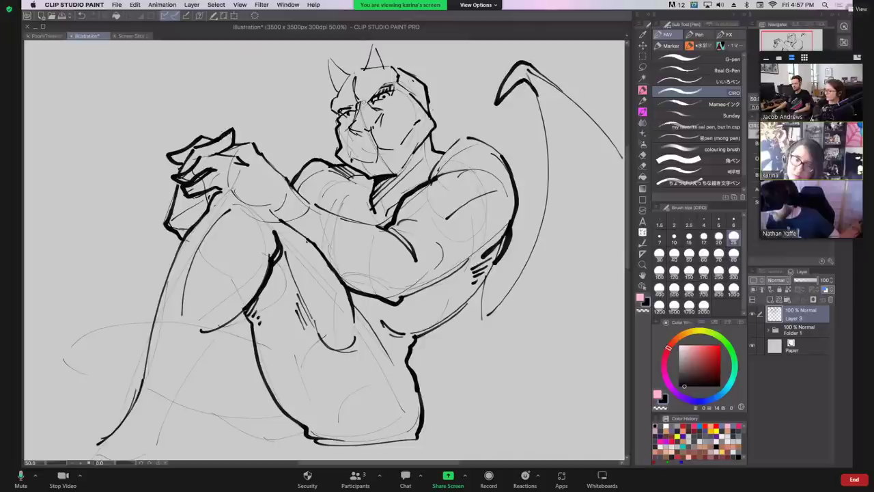
Thin out the heavy near eyebrow and add short strokes at the hairline beside the near horn.
drag(361, 105, 387, 88)
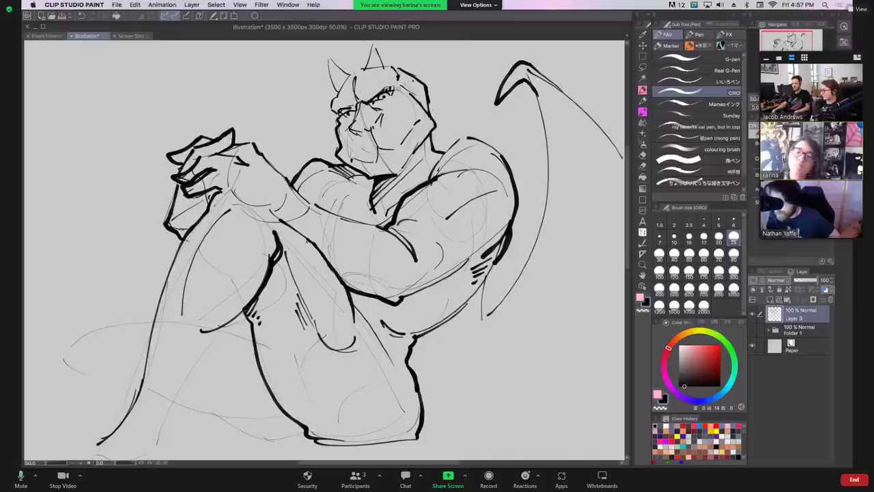
mouse_move(384, 91)
mouse_down()
mouse_move(394, 87)
mouse_move(390, 61)
mouse_up()
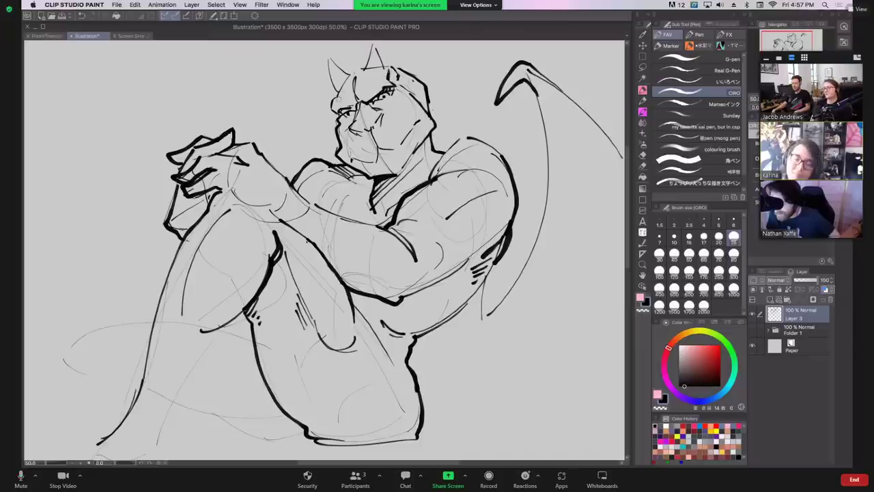
mouse_move(334, 98)
mouse_down()
mouse_move(355, 69)
mouse_move(337, 73)
mouse_move(332, 54)
mouse_up()
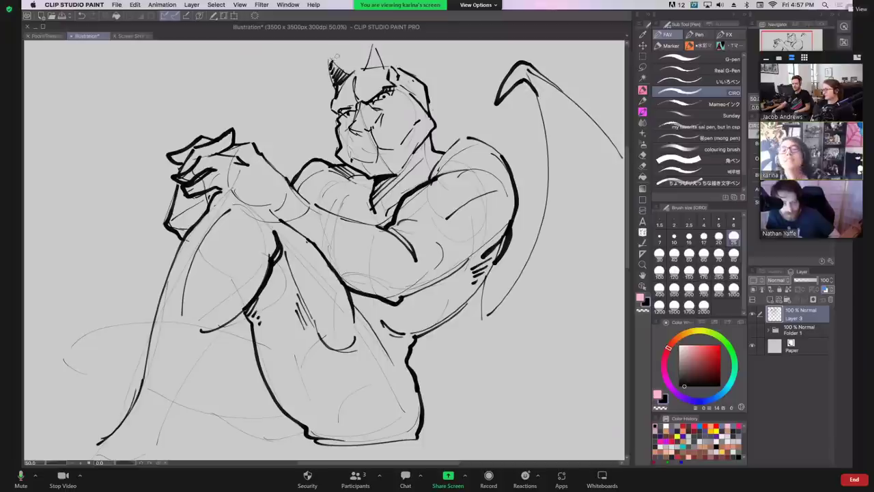
key(ctrl+z)
key(ctrl+z)
key(ctrl+z)
key(ctrl+z)
key(ctrl+z)
key(ctrl+z)
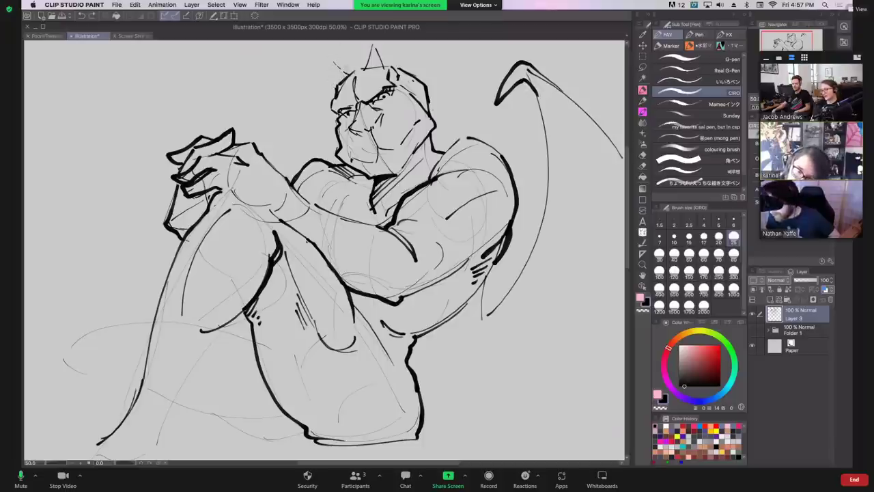
Redraw the far horn smaller with dark shading and thicken the near horn's contour.
drag(337, 81, 340, 60)
mouse_move(340, 60)
mouse_down()
mouse_move(351, 73)
mouse_move(384, 50)
mouse_move(390, 67)
mouse_move(351, 73)
mouse_up()
key(super+z)
mouse_move(341, 75)
mouse_down()
mouse_move(349, 68)
mouse_move(342, 62)
mouse_up()
Hatch the back of the head and ink a broader, heavier rear head and jaw contour, checking the statue photo.
drag(431, 111, 408, 79)
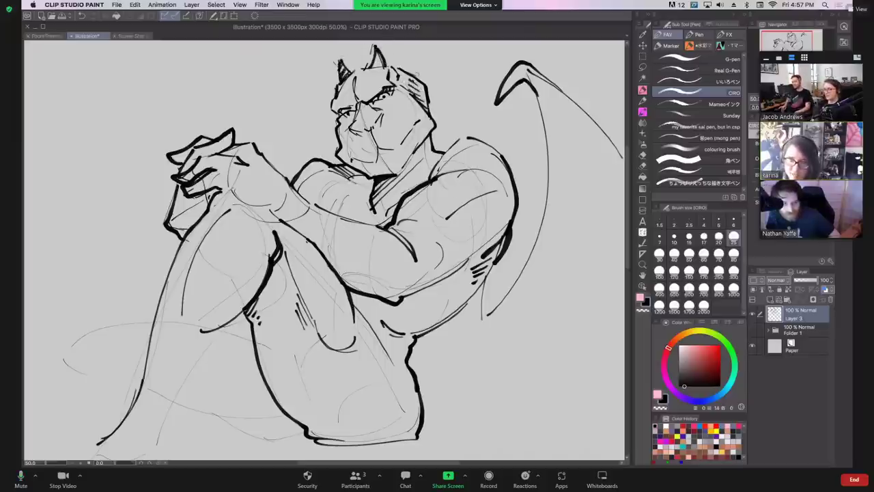
click(130, 36)
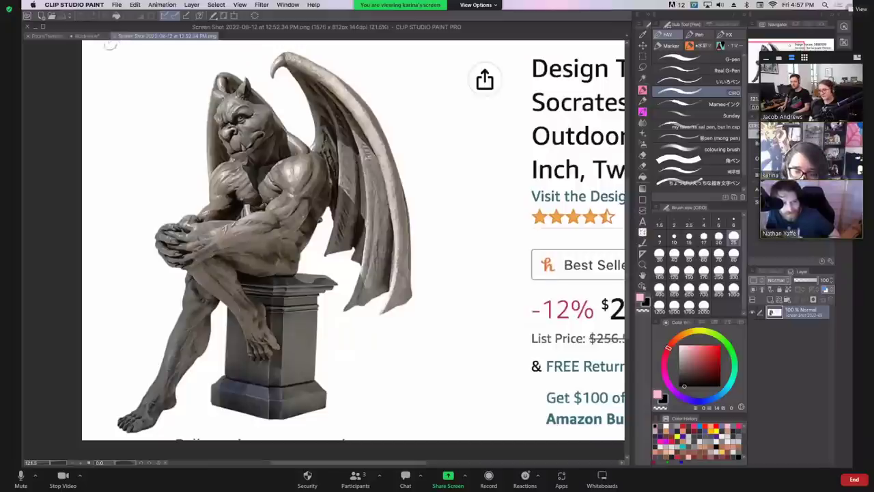
click(86, 36)
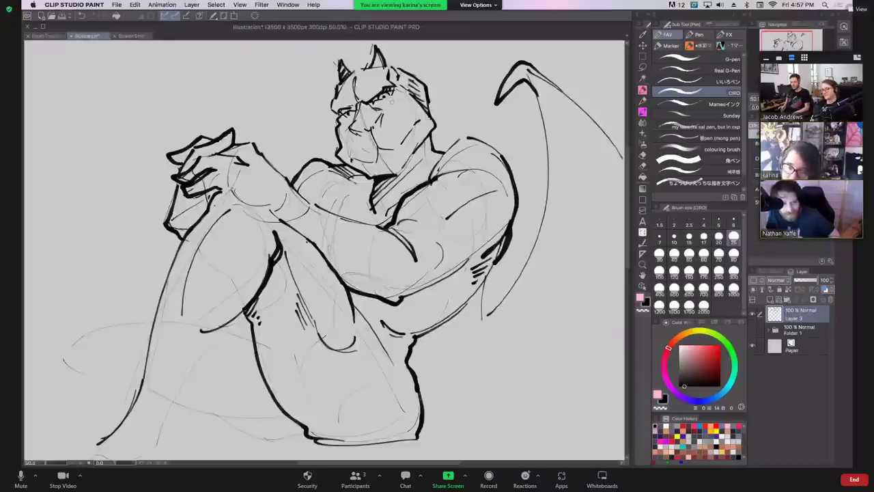
mouse_move(405, 90)
mouse_down()
mouse_move(440, 115)
mouse_move(413, 156)
mouse_move(402, 157)
mouse_up()
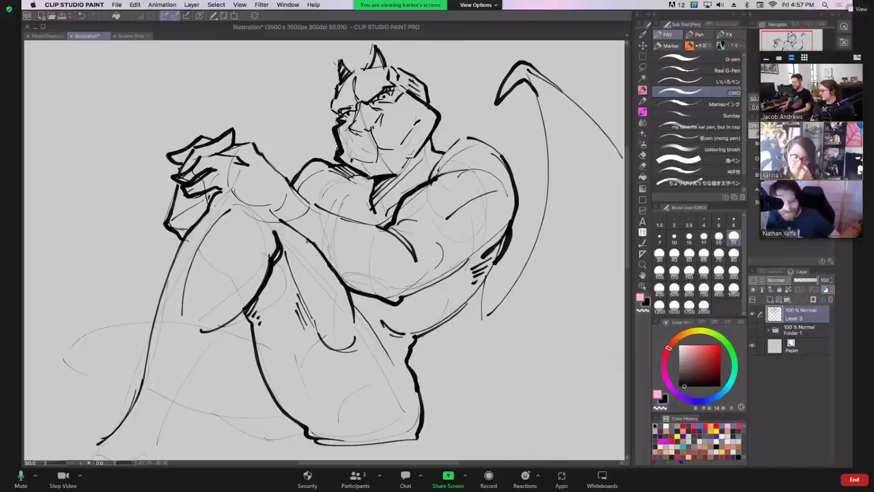
Draw the front leg's calf contour from behind the knee toward the ankle, with short fold strokes at the upper calf.
drag(225, 327, 145, 438)
drag(180, 327, 206, 340)
drag(182, 332, 195, 342)
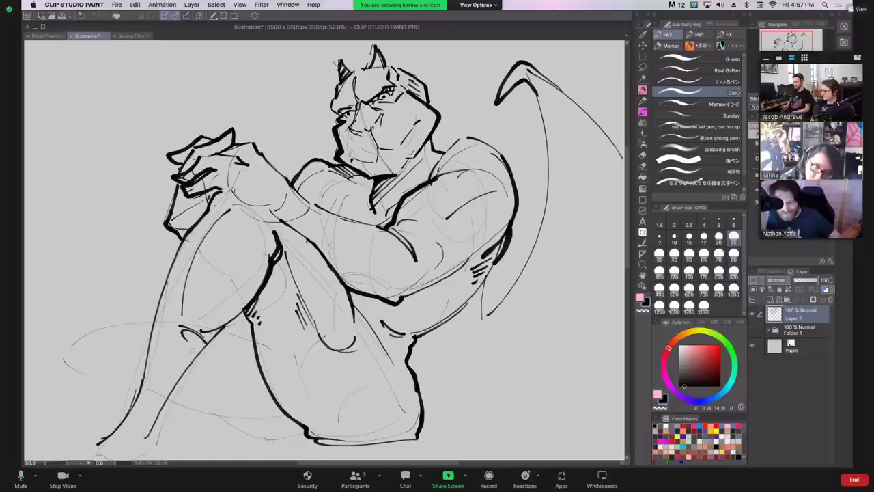
Ink the front leg's heel-side contour and thicken the lower shin down to the foot, undoing stray strokes.
drag(181, 378, 166, 450)
mouse_move(142, 384)
mouse_down()
mouse_move(86, 454)
mouse_move(123, 414)
mouse_up()
drag(138, 390, 135, 402)
key(super+z)
key(super+z)
key(super+z)
key(super+z)
key(super+z)
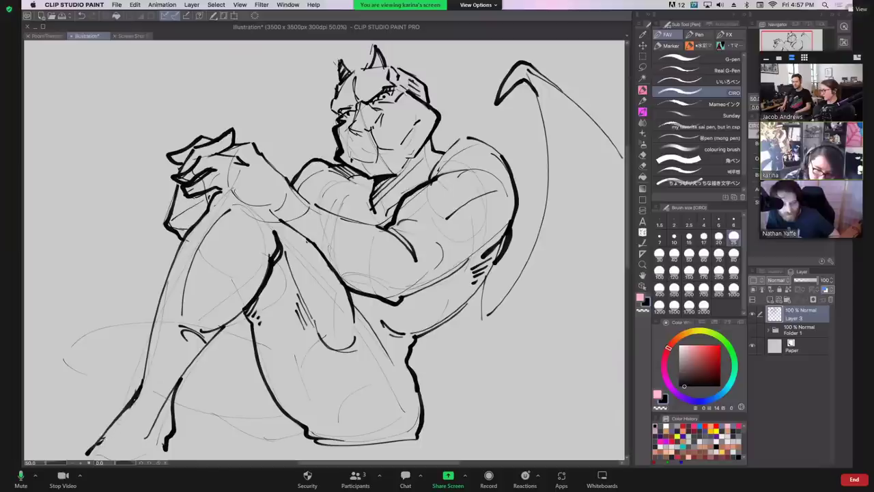
Ink the far thigh's upper line and its underside contours between the front ankle and the buttock.
mouse_move(176, 415)
mouse_down()
mouse_move(249, 424)
mouse_move(250, 440)
mouse_move(270, 444)
mouse_move(311, 432)
mouse_up()
drag(228, 330, 250, 338)
drag(176, 414, 275, 418)
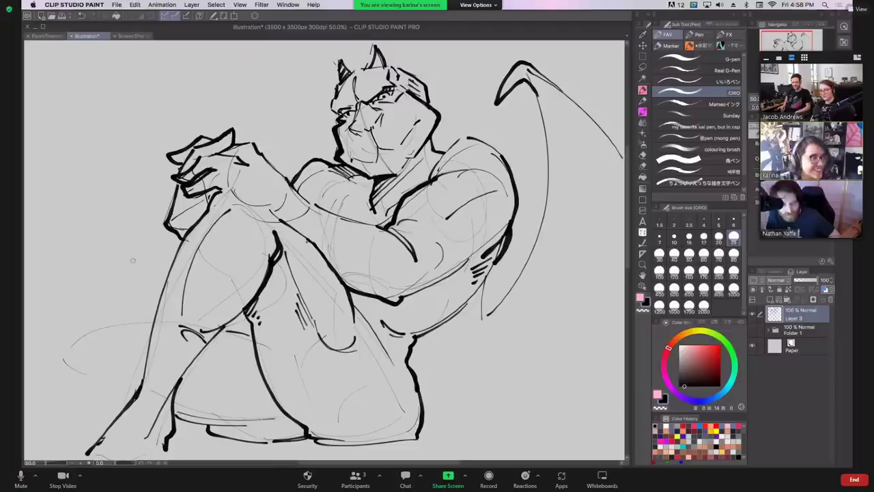
Ink the far leg's bent knee and thigh top beyond the front shin, and add small marks at the front ankle.
mouse_move(57, 351)
mouse_down()
mouse_move(99, 338)
mouse_move(93, 329)
mouse_move(148, 323)
mouse_up()
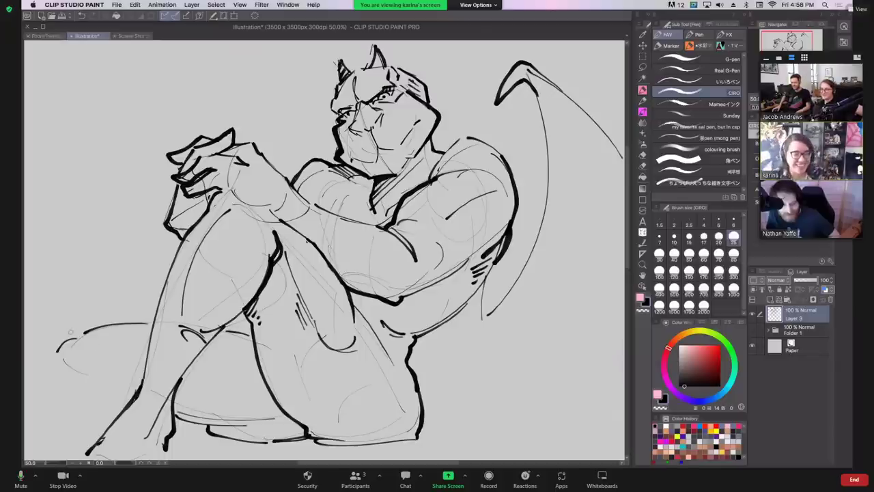
mouse_move(86, 347)
mouse_down()
mouse_move(66, 390)
mouse_move(76, 396)
mouse_move(62, 386)
mouse_move(88, 420)
mouse_move(133, 361)
mouse_up()
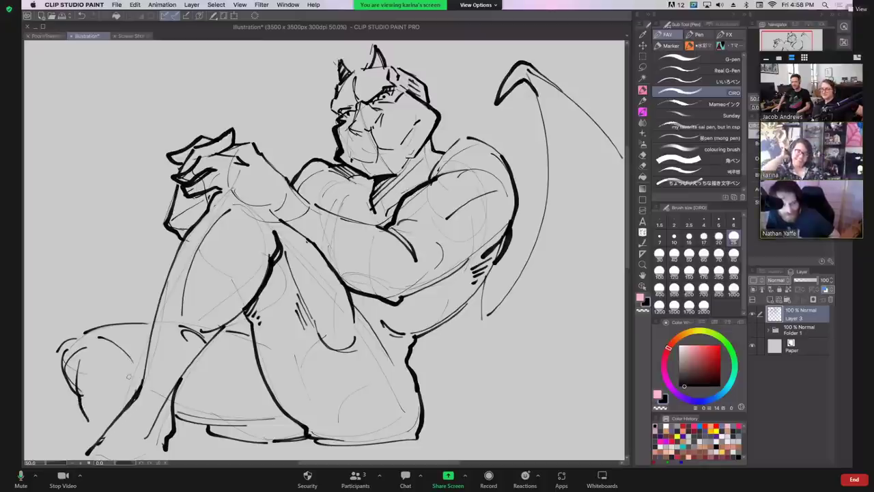
key(ctrl+z)
drag(109, 345, 123, 380)
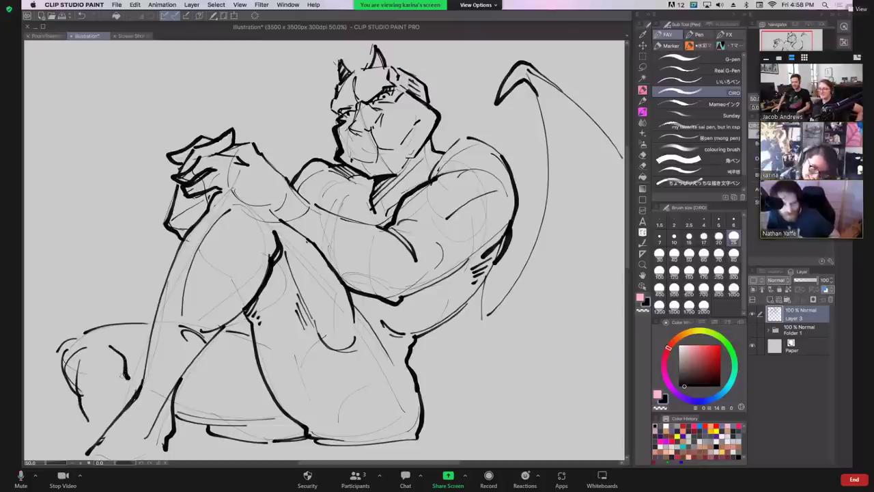
drag(172, 436, 170, 444)
drag(174, 439, 174, 446)
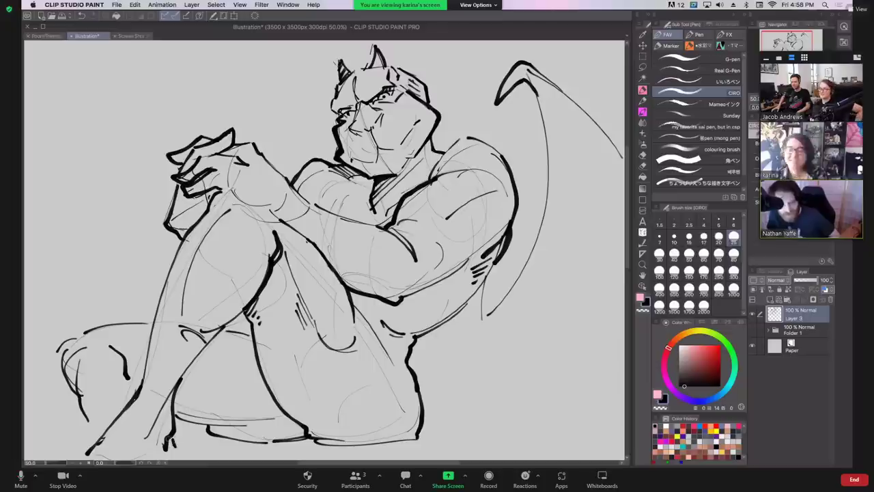
Draw long wing ribs fanning down from the wing joint with pointed membrane edges, plus a jagged edge behind the lower back.
mouse_move(552, 110)
mouse_down()
mouse_move(554, 208)
mouse_move(462, 442)
mouse_move(540, 396)
mouse_move(551, 103)
mouse_move(561, 459)
mouse_up()
mouse_move(546, 104)
mouse_down()
mouse_move(576, 156)
mouse_move(623, 341)
mouse_up()
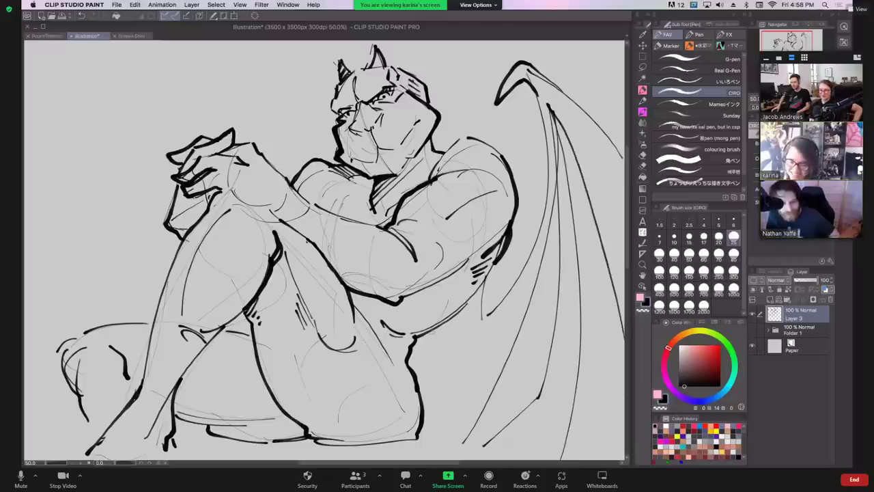
mouse_move(432, 331)
mouse_down()
mouse_move(455, 376)
mouse_move(467, 433)
mouse_up()
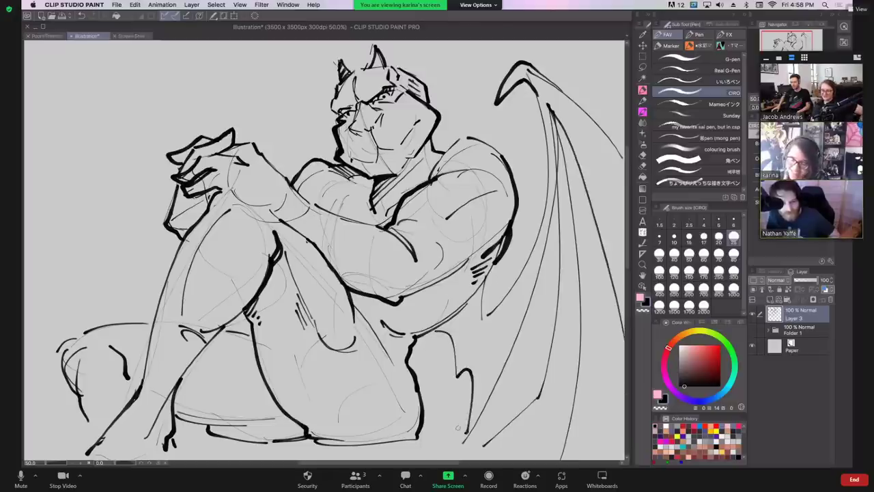
drag(557, 332, 512, 457)
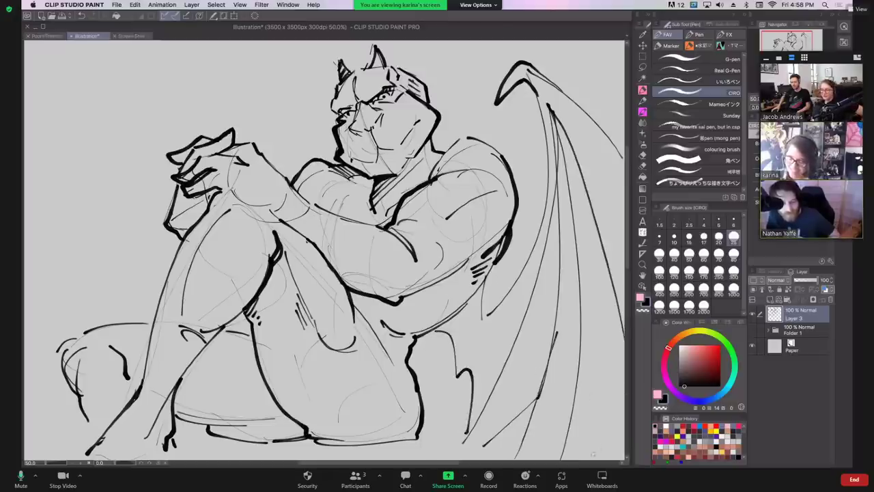
Draw a membrane edge between the outer wing ribs and extend the outer rib down to the canvas view's lower edge.
drag(594, 454, 10, 460)
drag(30, 331, 521, 347)
drag(399, 243, 461, 230)
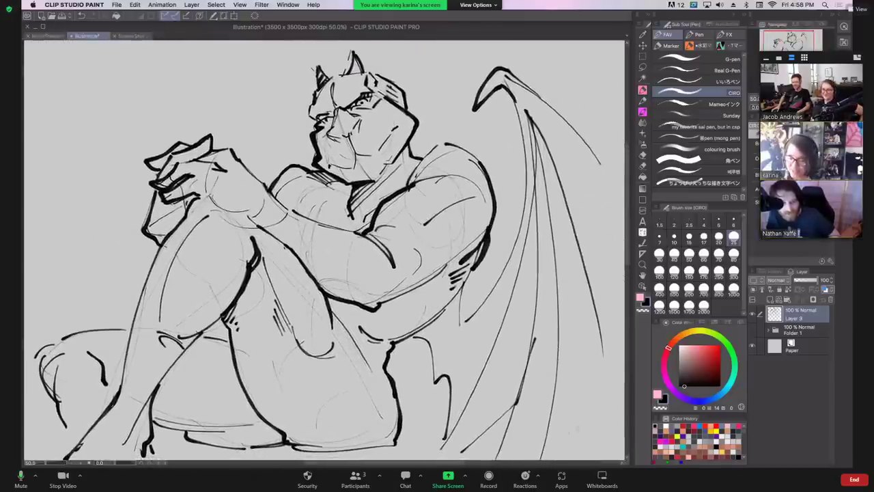
drag(543, 453, 605, 398)
drag(597, 317, 609, 461)
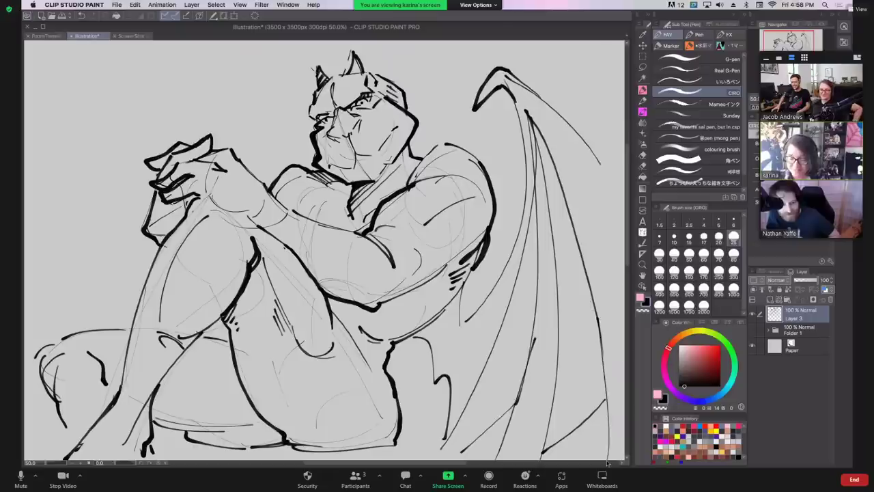
Extend the near wing's upper outer edge, add another long rib inside it, and touch up the hooked top.
drag(534, 101, 624, 233)
key(super+z)
drag(550, 105, 624, 203)
drag(554, 138, 613, 314)
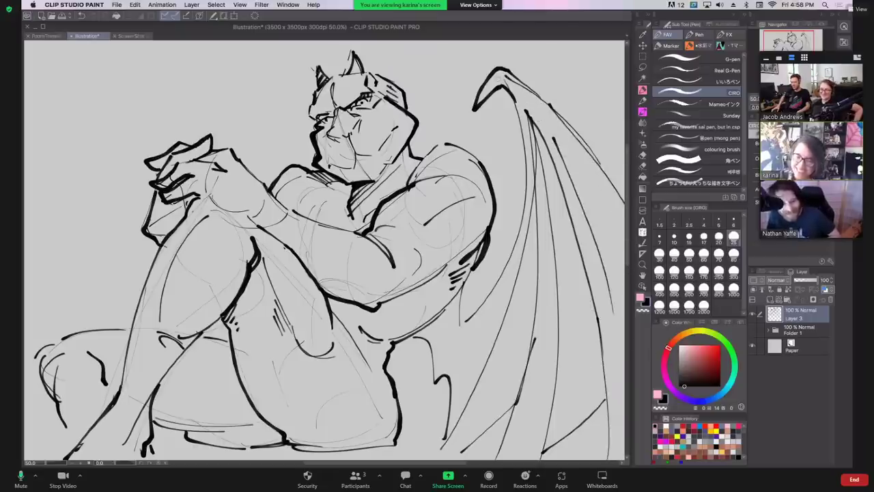
drag(499, 80, 504, 78)
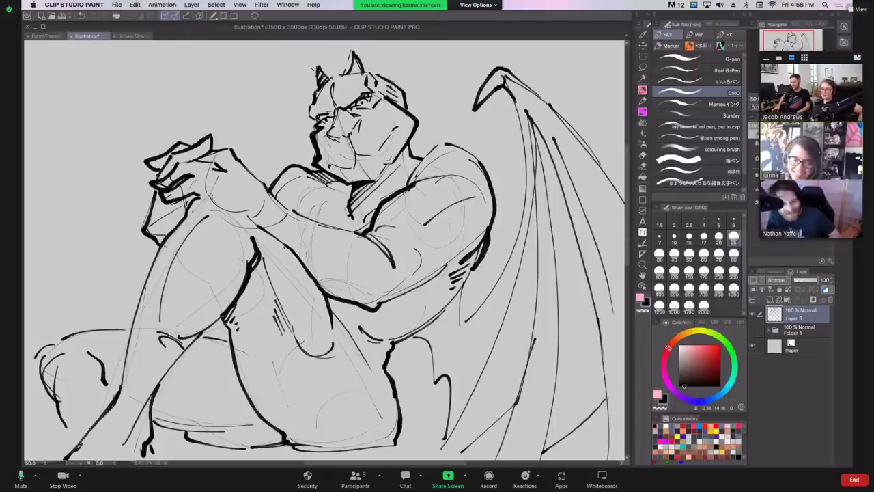
Sketch the far wing's angular tip beside the face, and ink the near wing's pointed inner membrane edge behind the back.
drag(294, 135, 250, 94)
key(ctrl+z)
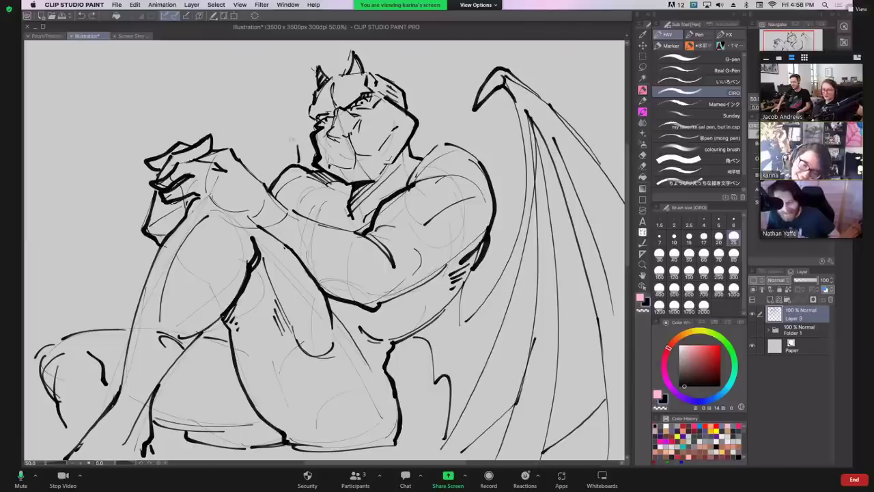
mouse_move(295, 139)
mouse_down()
mouse_move(240, 115)
mouse_move(230, 123)
mouse_move(309, 123)
mouse_up()
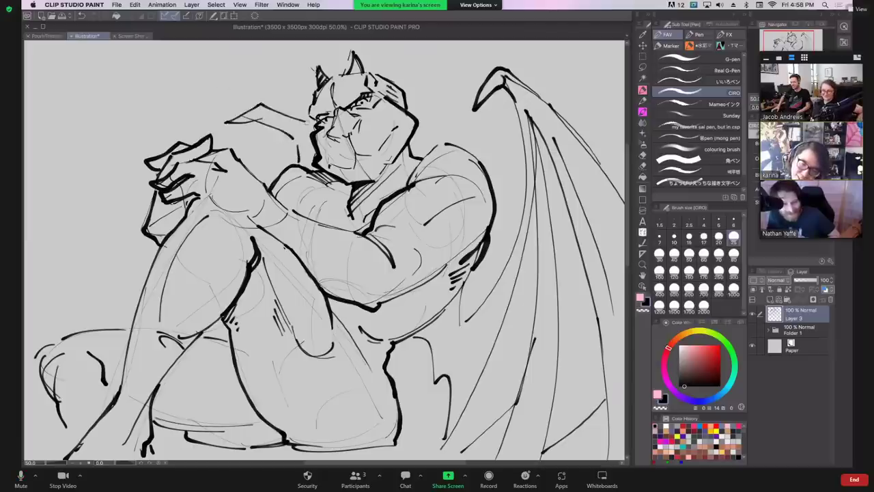
drag(264, 105, 306, 121)
mouse_move(447, 307)
mouse_down()
mouse_move(457, 346)
mouse_move(519, 265)
mouse_up()
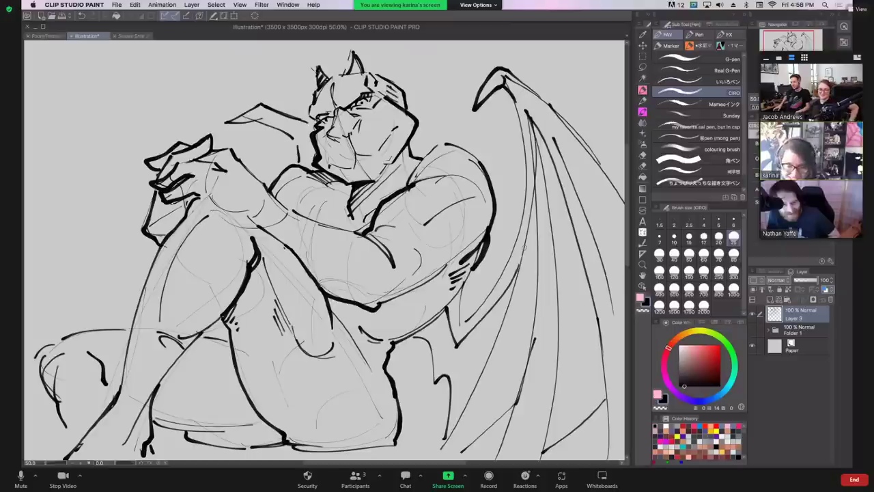
Darken the nose, cheek and brow lines of the face, and compare the drawing with the statue photo.
mouse_move(353, 154)
mouse_down()
mouse_move(342, 134)
mouse_move(333, 136)
mouse_move(357, 124)
mouse_up()
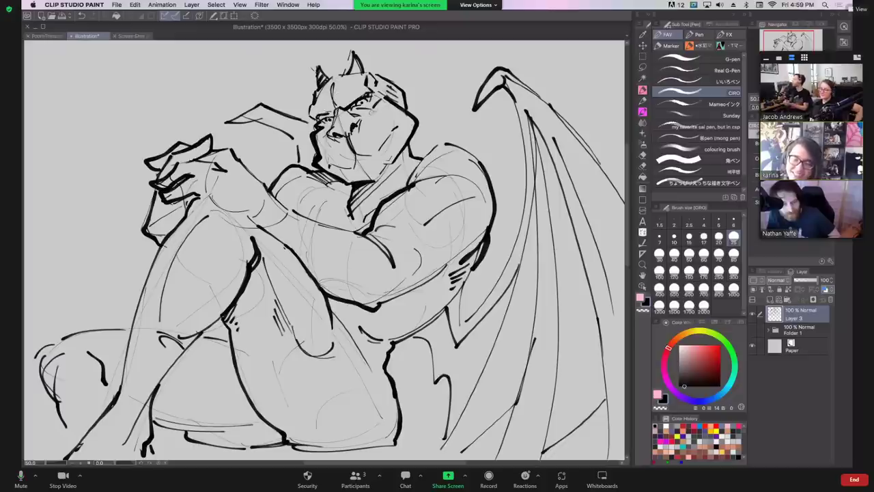
mouse_move(353, 108)
mouse_down()
mouse_move(371, 113)
mouse_move(336, 137)
mouse_move(334, 102)
mouse_up()
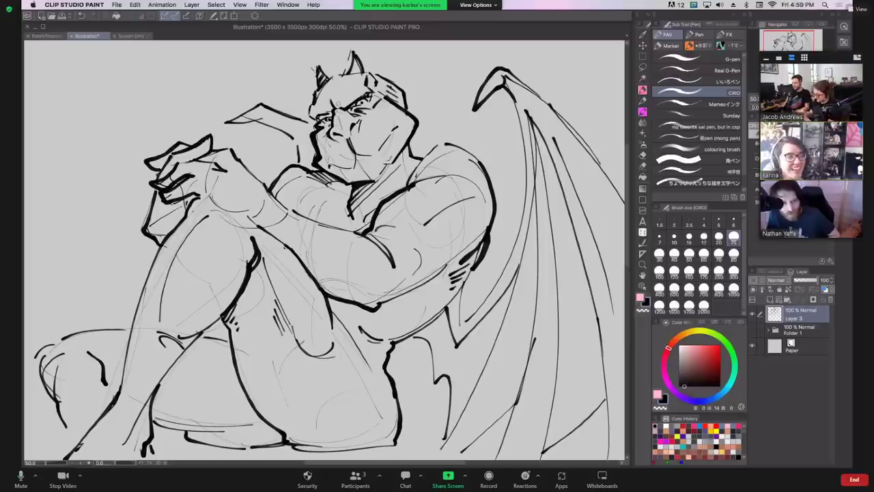
click(131, 36)
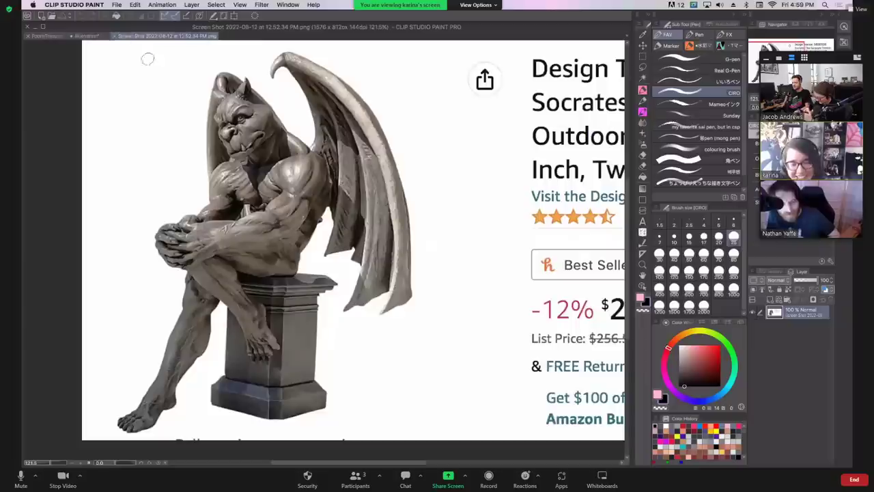
click(84, 36)
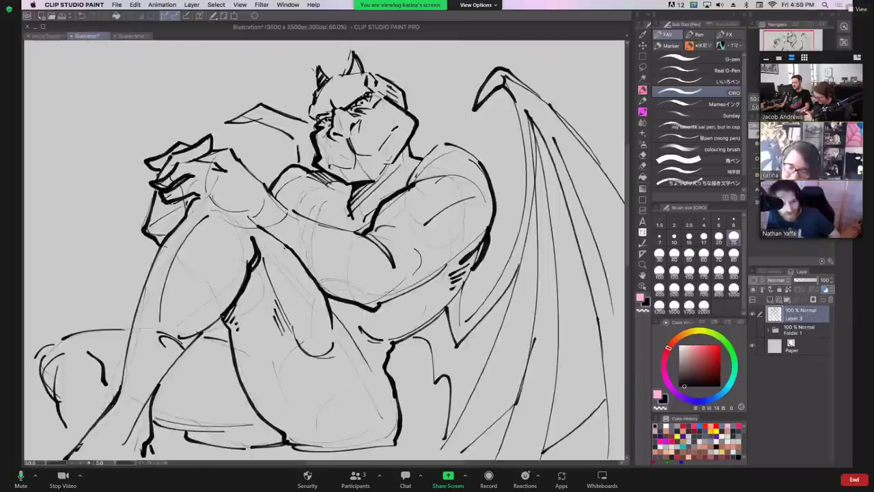